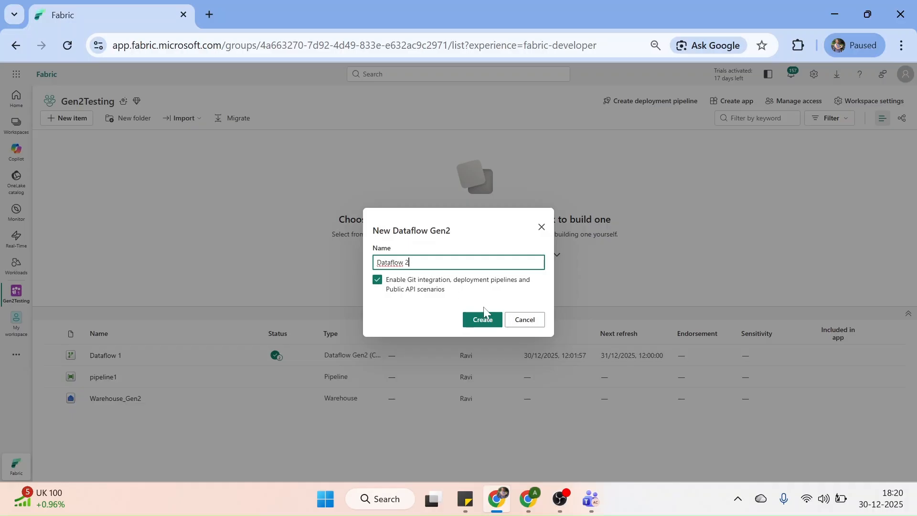
# Create the new dataflow Dataflow 2 and dismiss the Citrix Receiver sign-in prompt
pyautogui.click(478, 324)
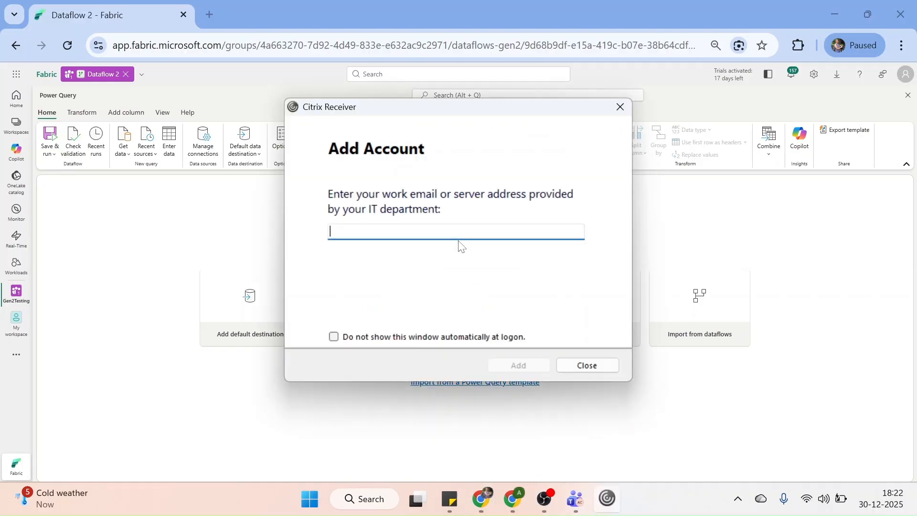
pyautogui.click(620, 107)
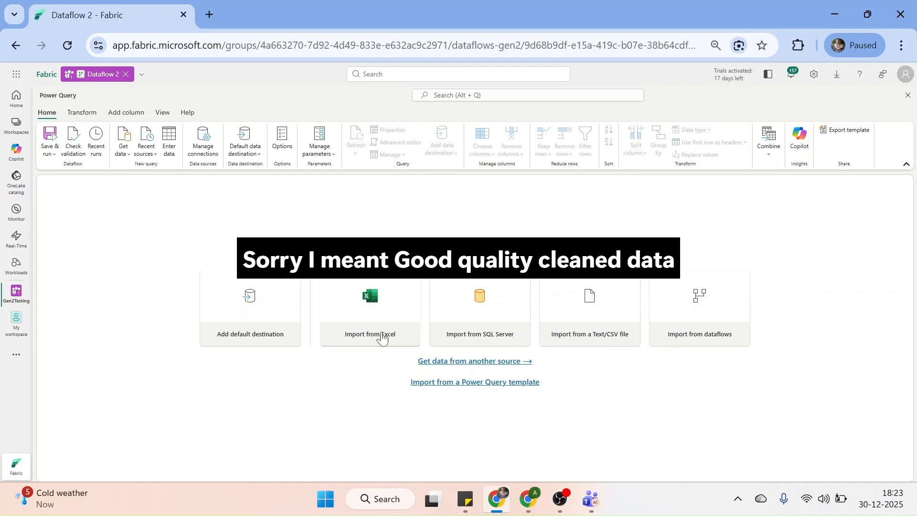
# Pick the Iceberg_Demo lakehouse from the OneLake catalog as the data source
pyautogui.click(481, 364)
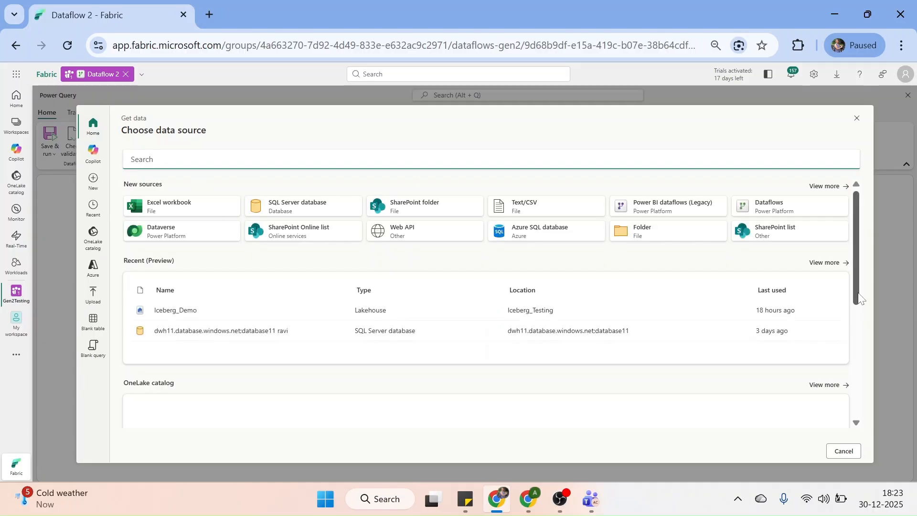
pyautogui.moveTo(860, 298); pyautogui.dragTo(859, 364)
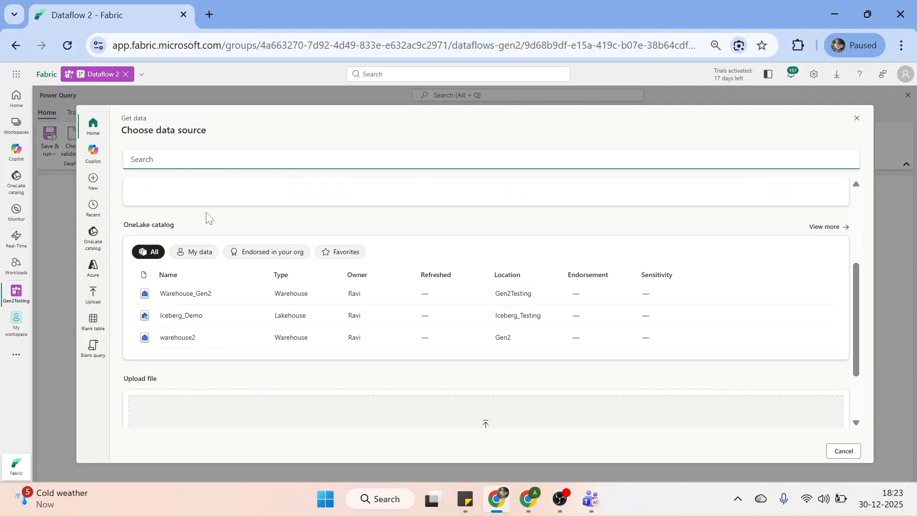
pyautogui.click(181, 318)
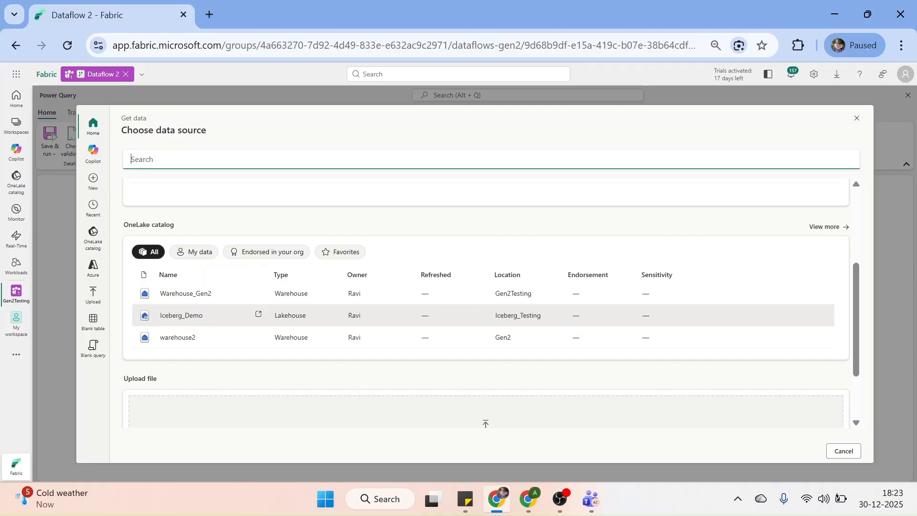
pyautogui.click(185, 318)
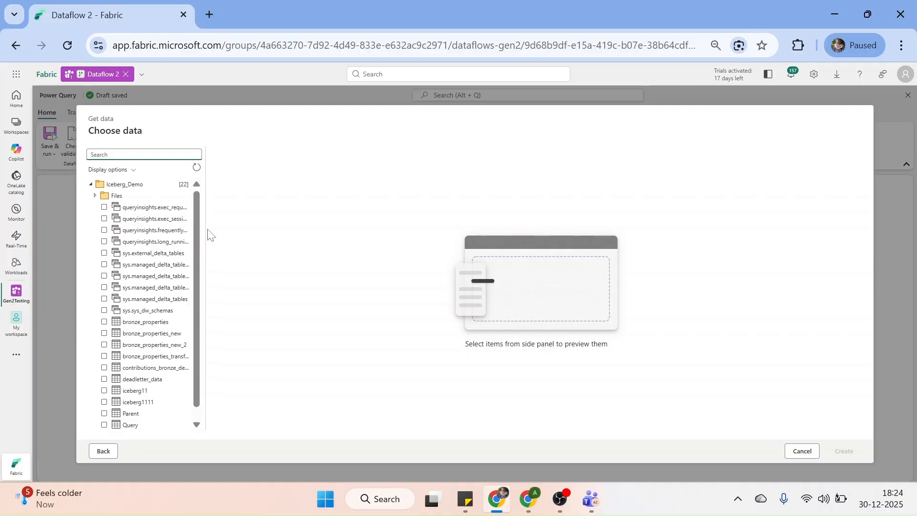
# Widen the navigator table list and tick bronze_properties_new to preview its property rows
pyautogui.moveTo(206, 235); pyautogui.dragTo(260, 244)
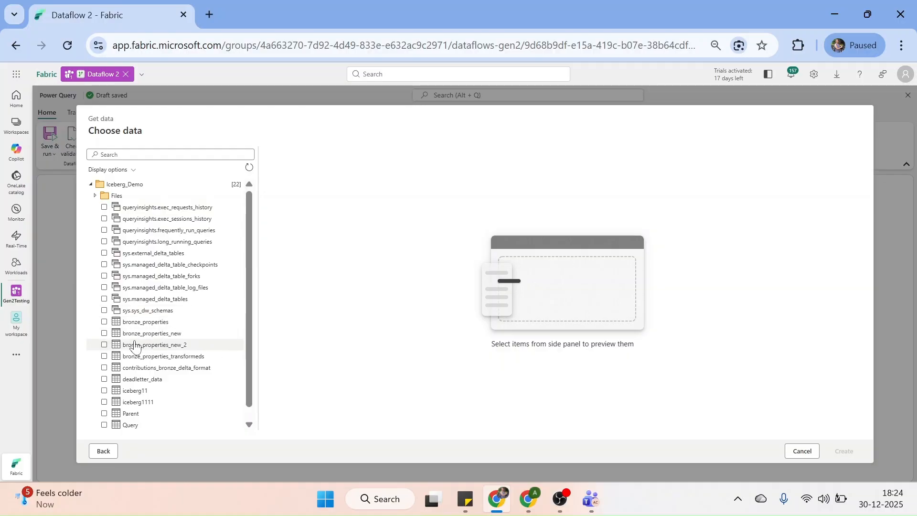
pyautogui.click(104, 333)
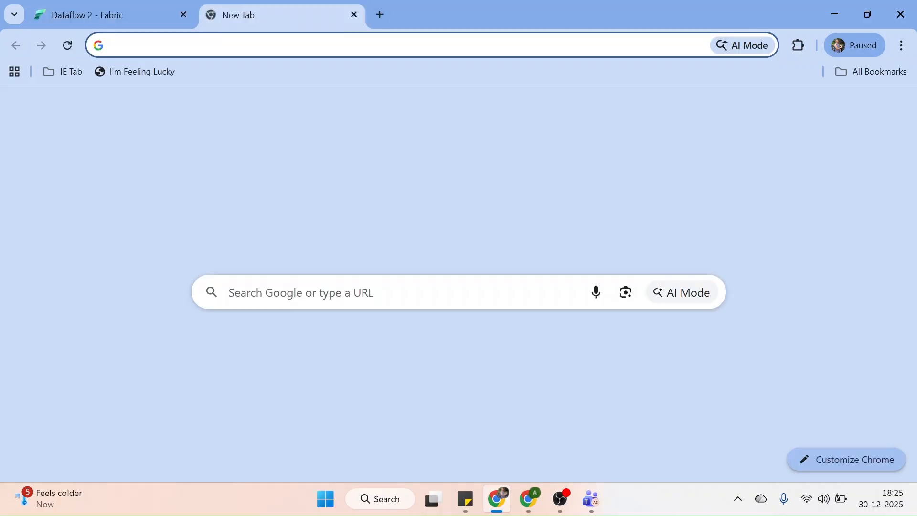
# Search Google for 'rightmove' and open the Rightmove website
pyautogui.write('rightmove')
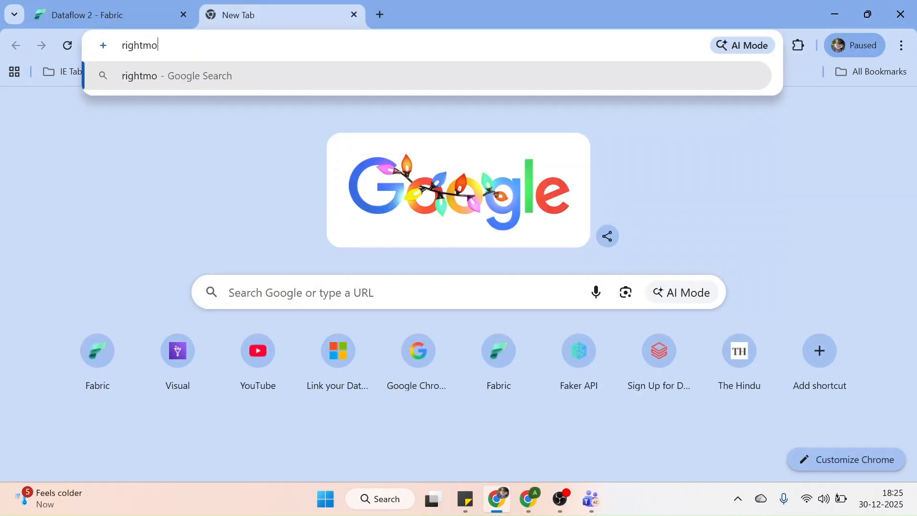
pyautogui.press('Return')
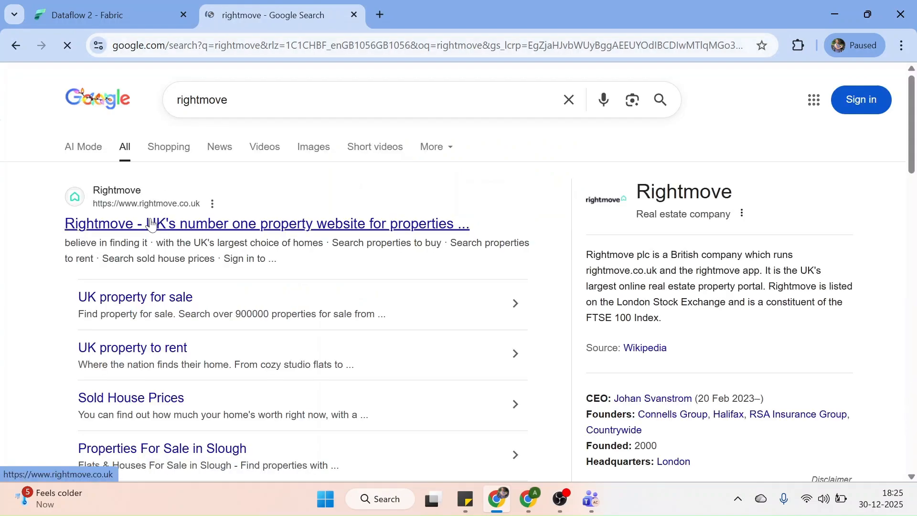
pyautogui.click(151, 224)
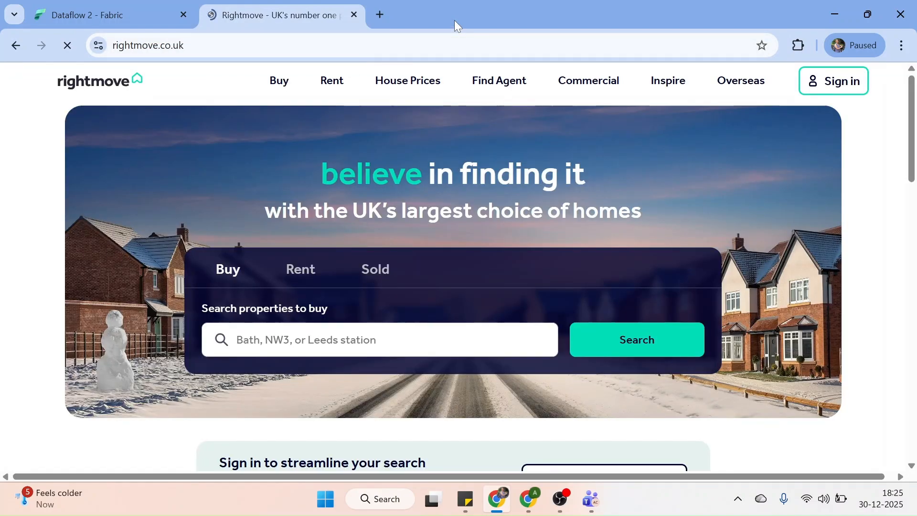
# Search Rightmove rentals in HA1, scroll the results, then return to the Dataflow 2 tab
pyautogui.click(300, 268)
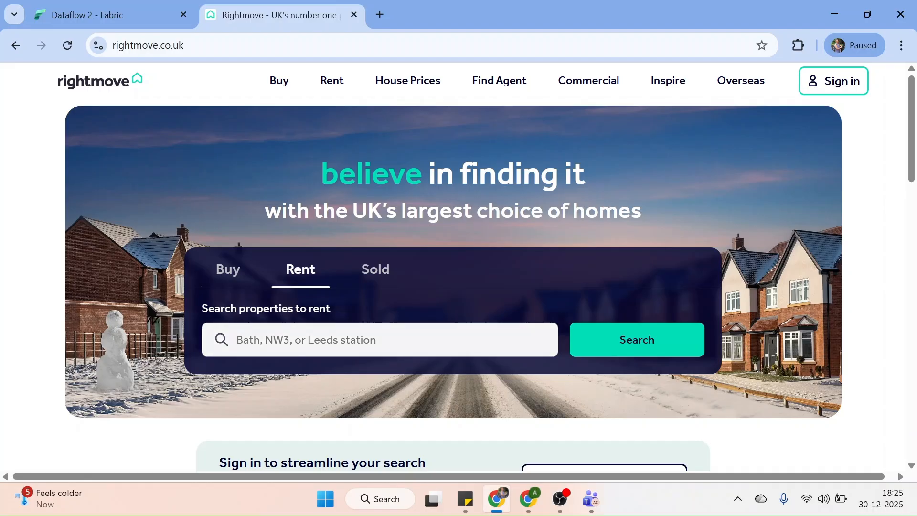
pyautogui.click(287, 340)
pyautogui.write('HA1')
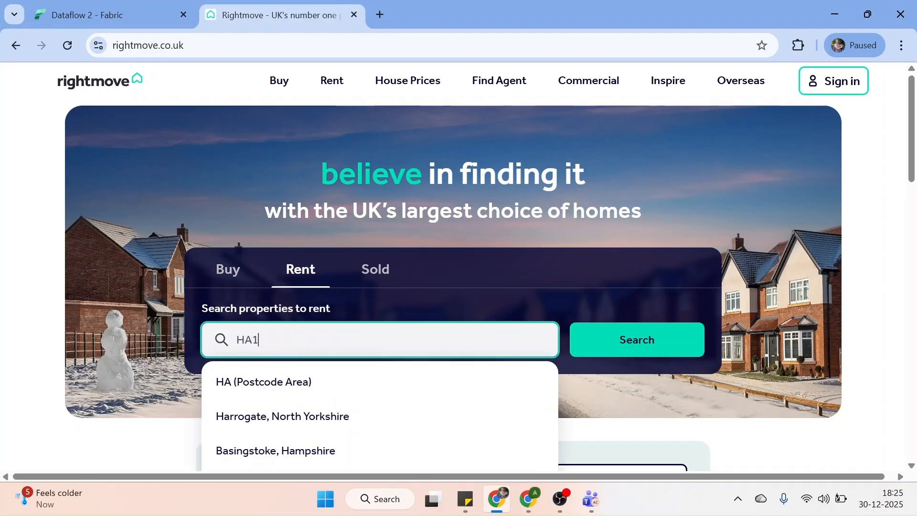
pyautogui.click(639, 351)
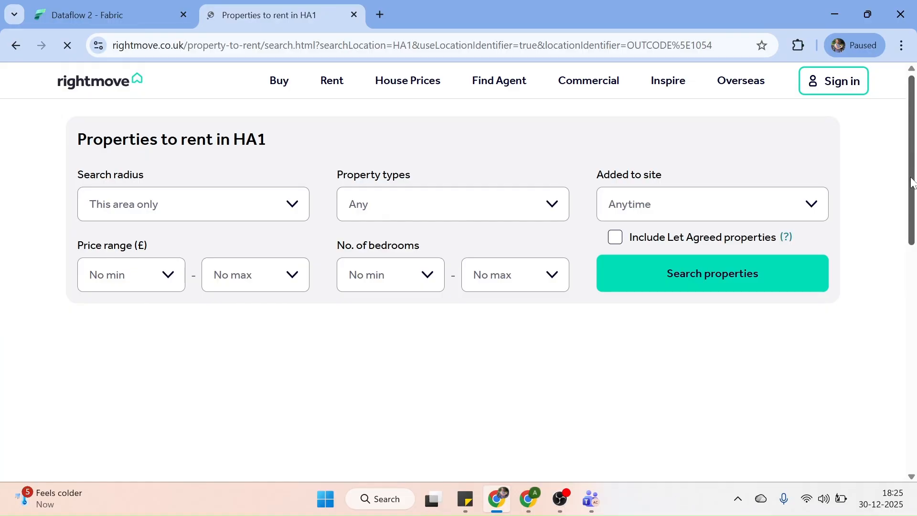
pyautogui.moveTo(911, 168); pyautogui.dragTo(911, 201)
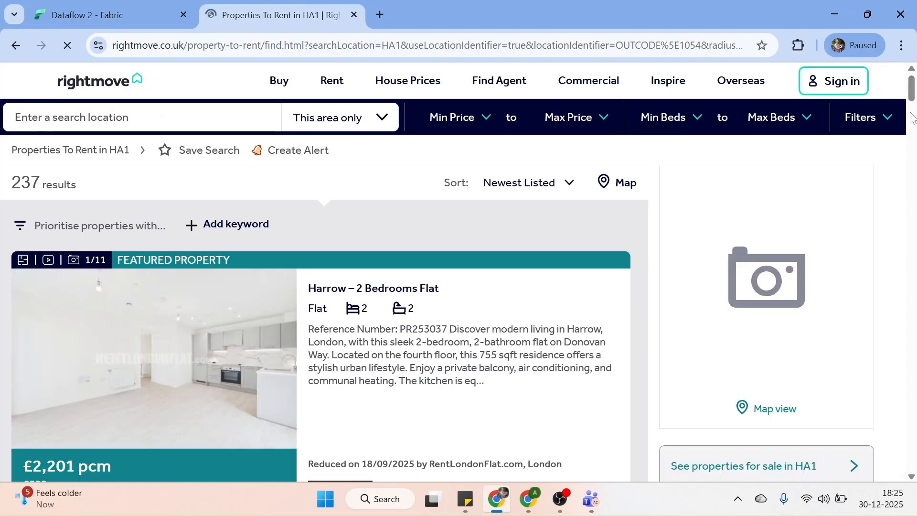
pyautogui.moveTo(911, 98); pyautogui.dragTo(911, 136)
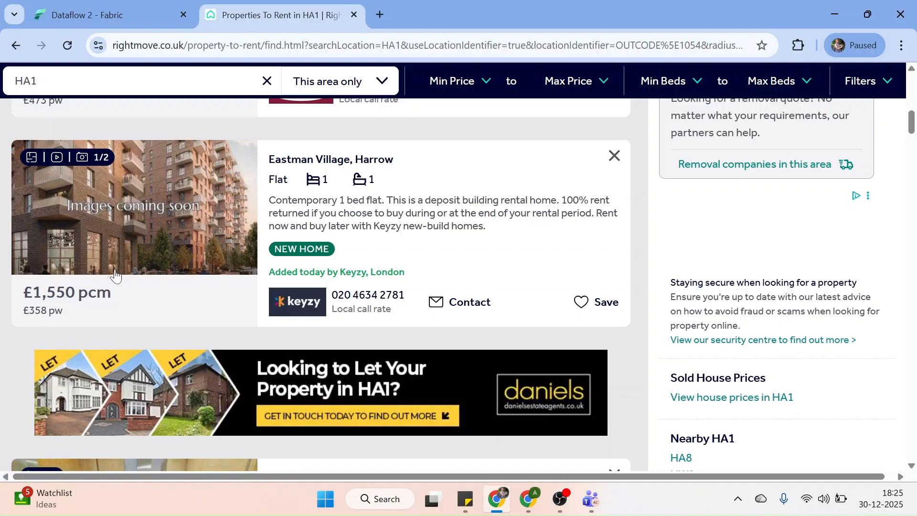
pyautogui.click(110, 14)
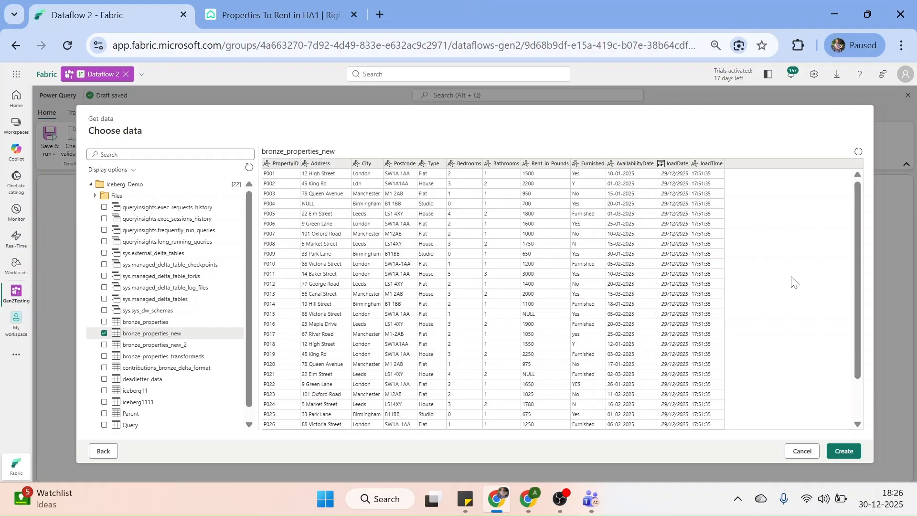
# Scroll the bronze_properties_new preview and create the query from it
pyautogui.scroll(-2, 859, 391)
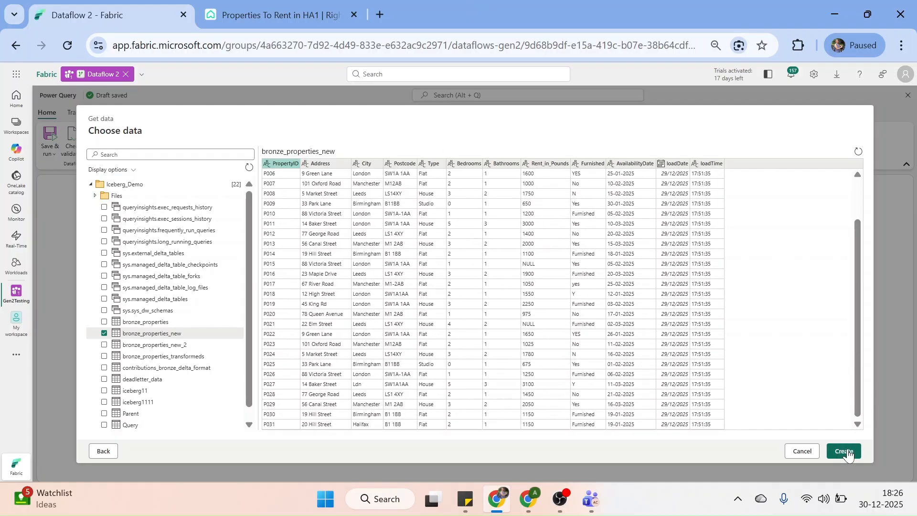
pyautogui.click(845, 453)
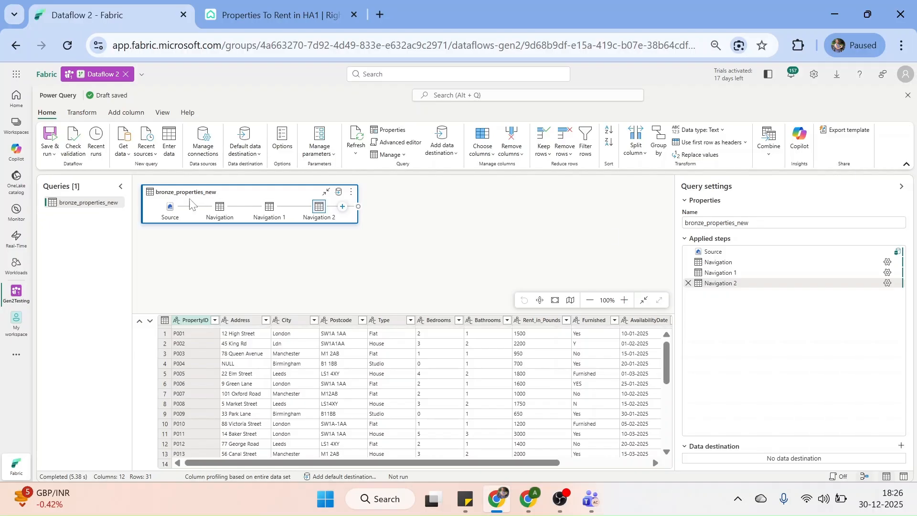
# Inspect the Source and Navigation step outputs listing Iceberg_Demo and the staging lakehouse
pyautogui.click(720, 252)
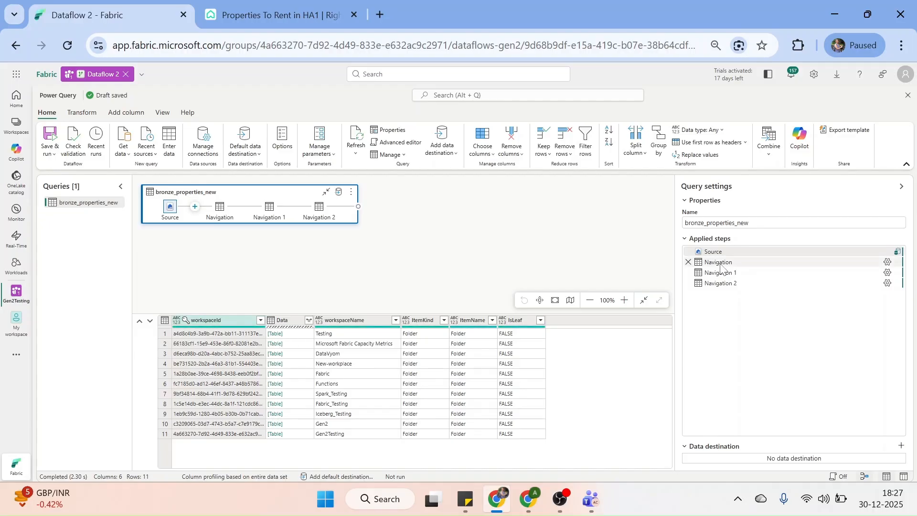
pyautogui.moveTo(721, 267)
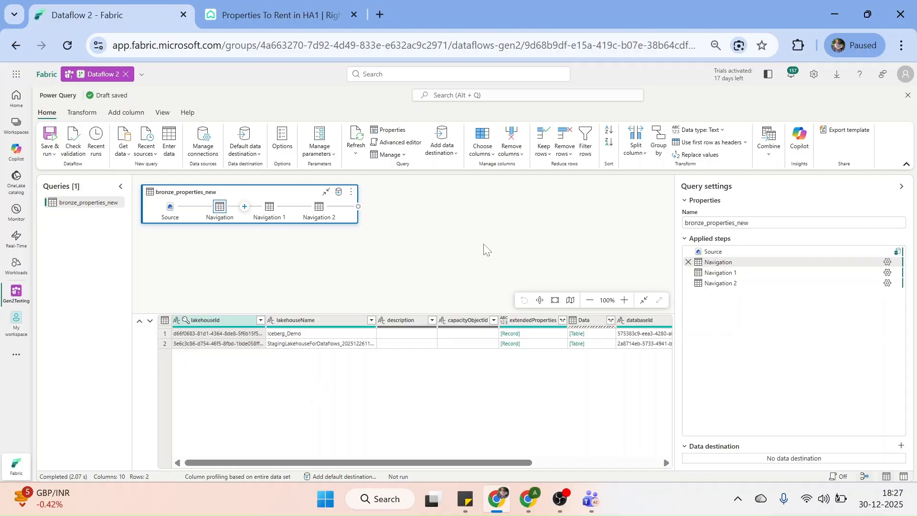
pyautogui.click(162, 113)
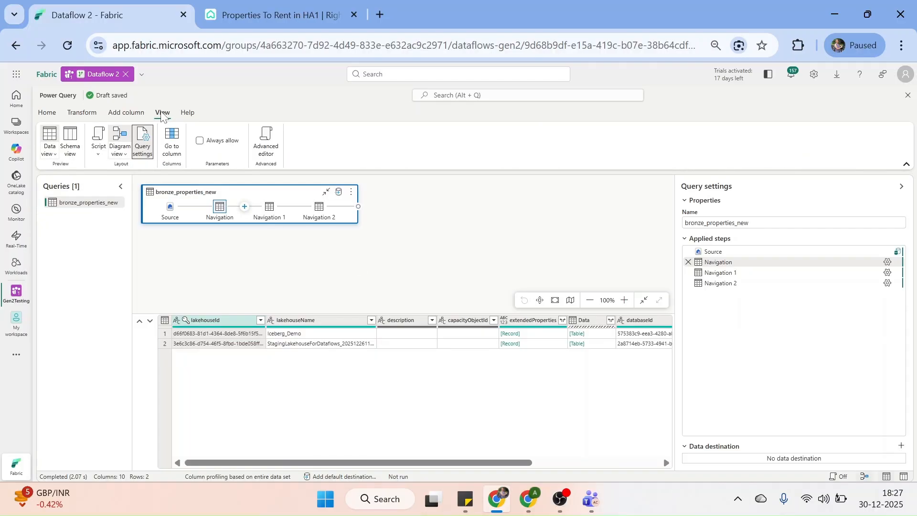
# Show each step's formula above the data and inspect the Navigation 1 and Navigation 2 steps
pyautogui.click(99, 152)
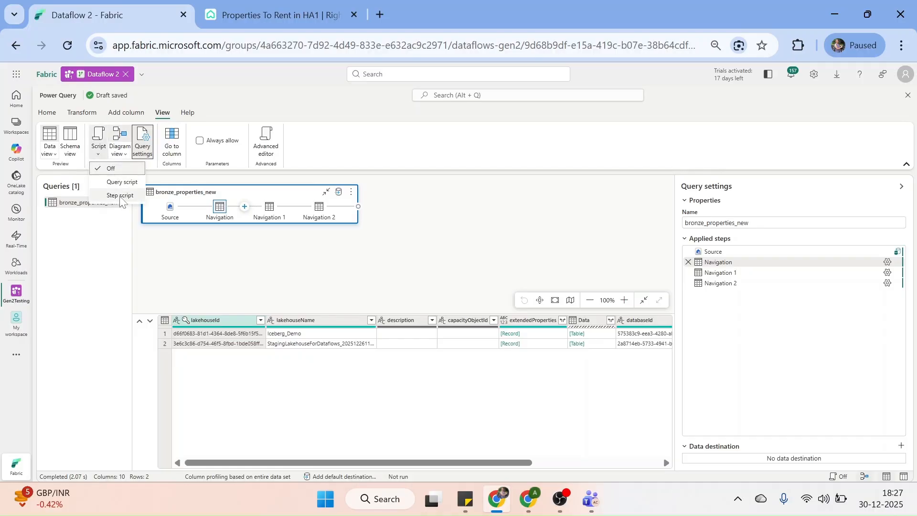
pyautogui.click(120, 198)
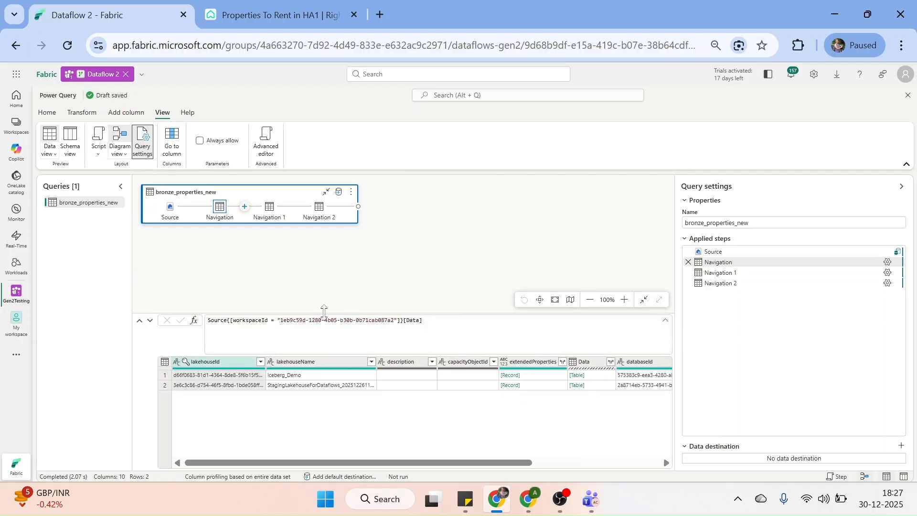
pyautogui.click(717, 274)
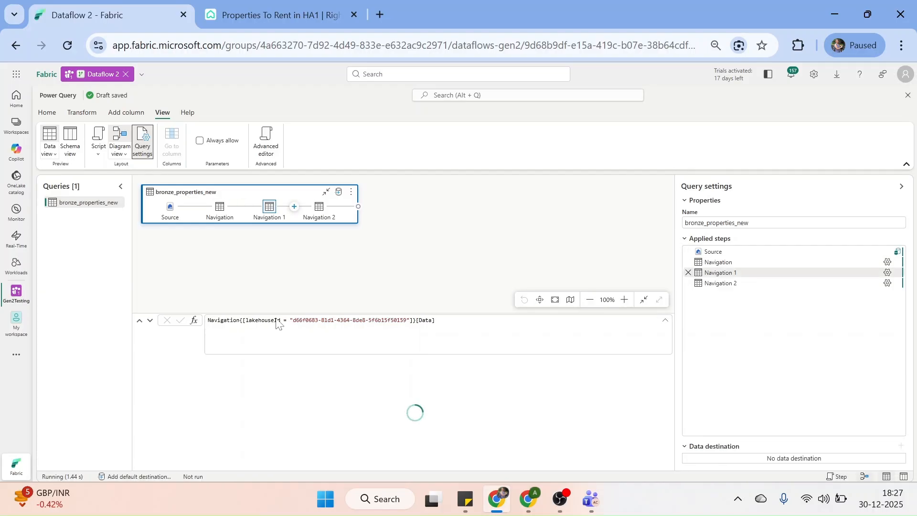
pyautogui.moveTo(721, 284)
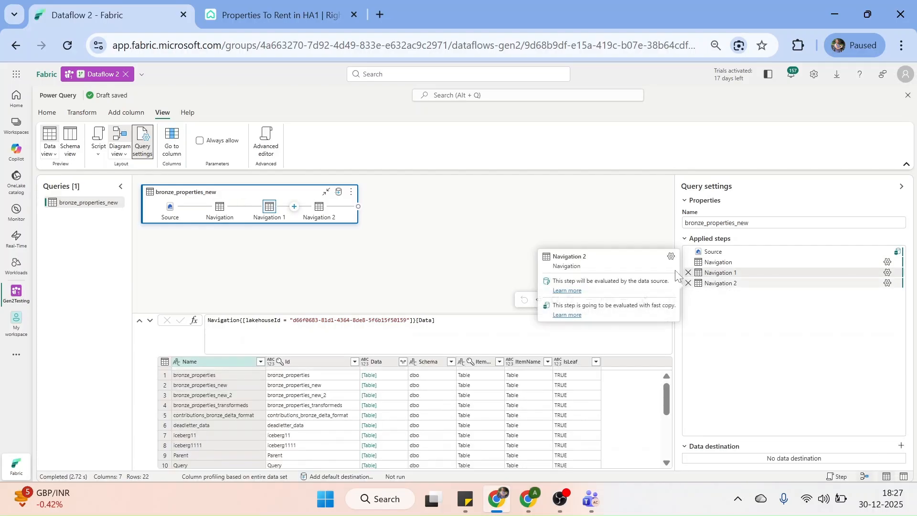
pyautogui.click(718, 285)
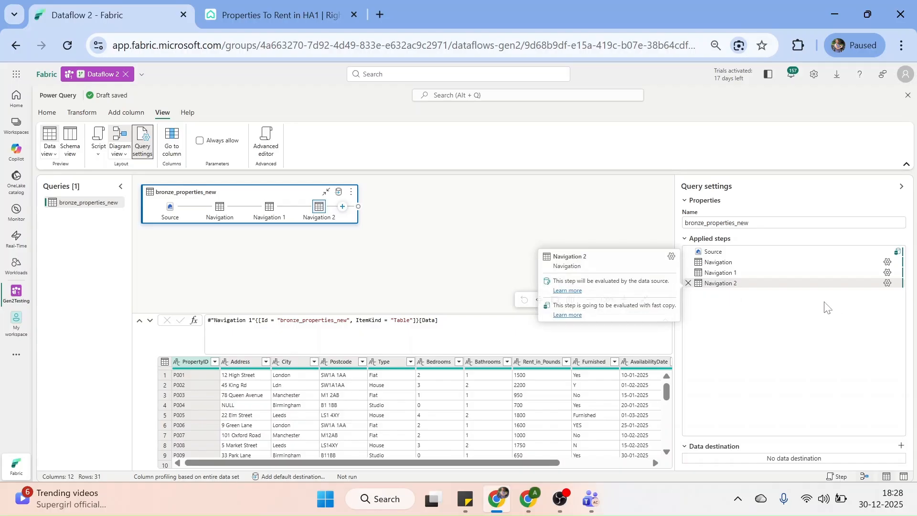
# Check Navigation 2's settings without changes, then collapse Query settings to widen the grid
pyautogui.click(888, 283)
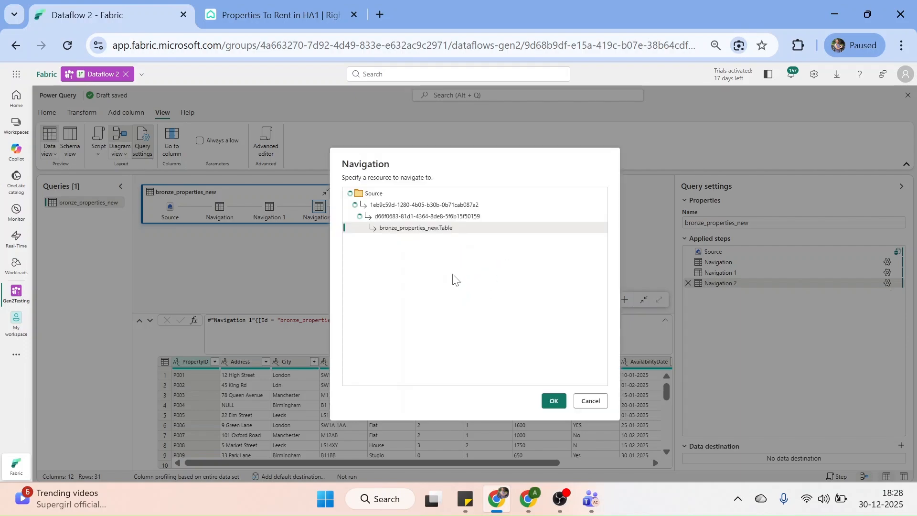
pyautogui.click(591, 402)
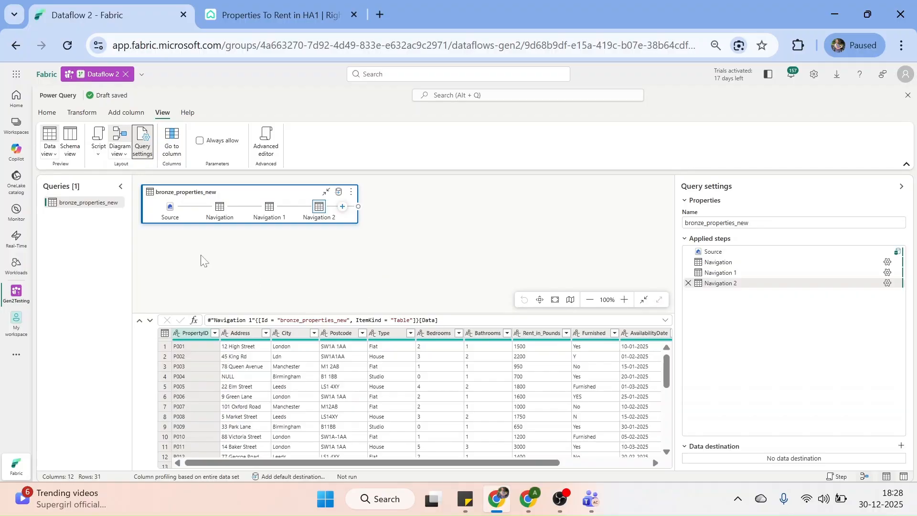
pyautogui.click(902, 190)
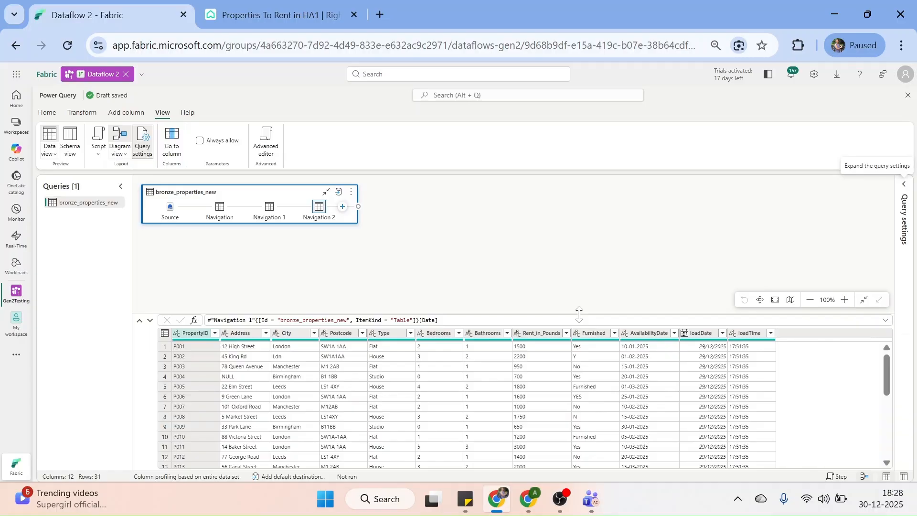
# Enlarge the data preview to show rows 1–18 and preview the column schema
pyautogui.moveTo(578, 314); pyautogui.dragTo(578, 256)
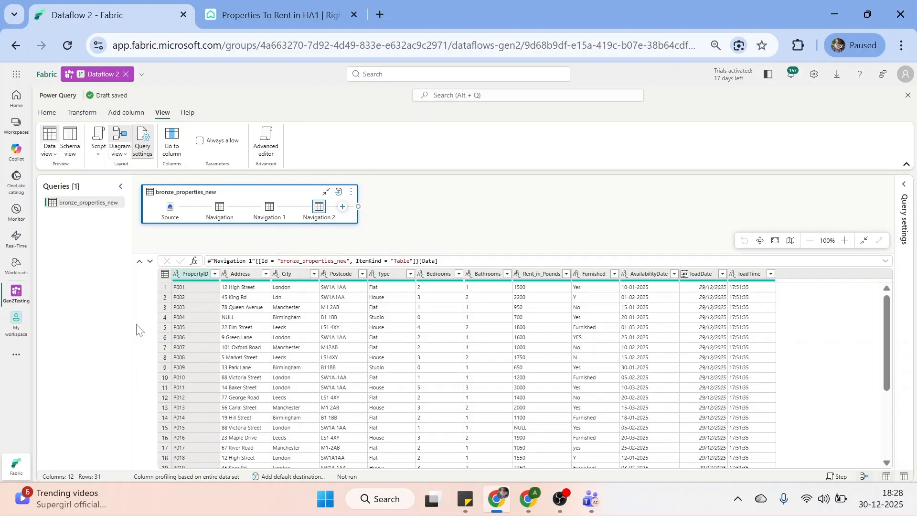
pyautogui.click(73, 149)
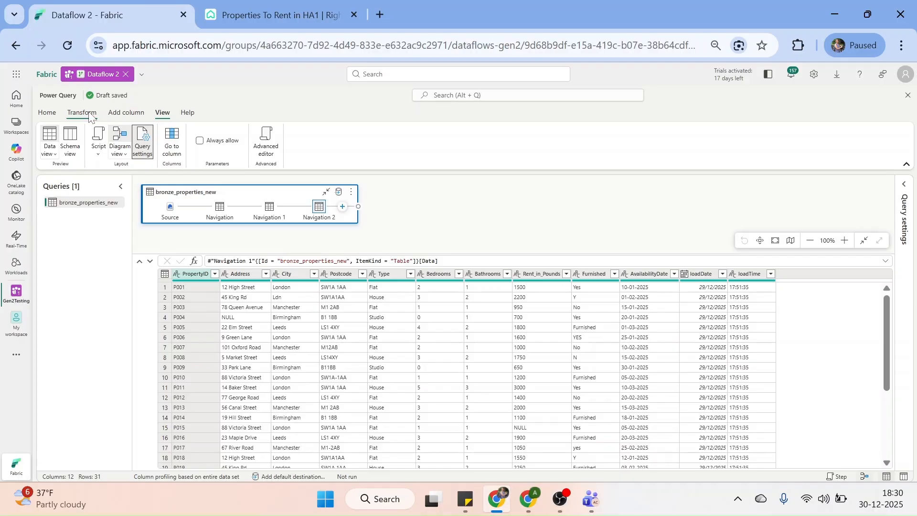
# Browse the Add column and Transform commands, then open the Furnished column's context menu
pyautogui.click(125, 114)
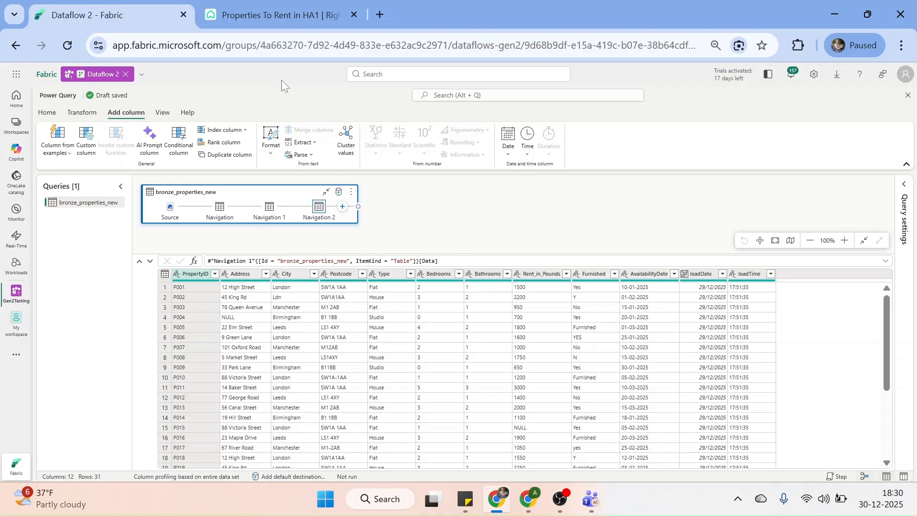
pyautogui.click(82, 112)
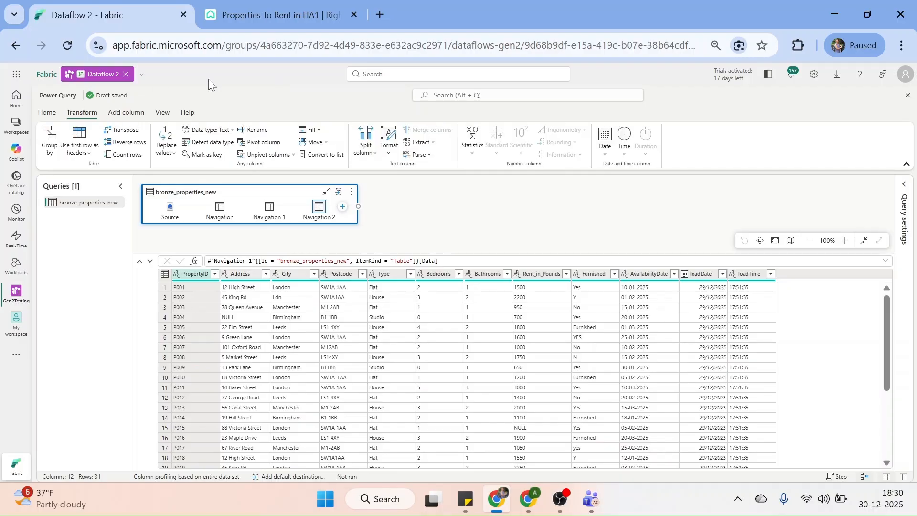
pyautogui.rightClick(581, 279)
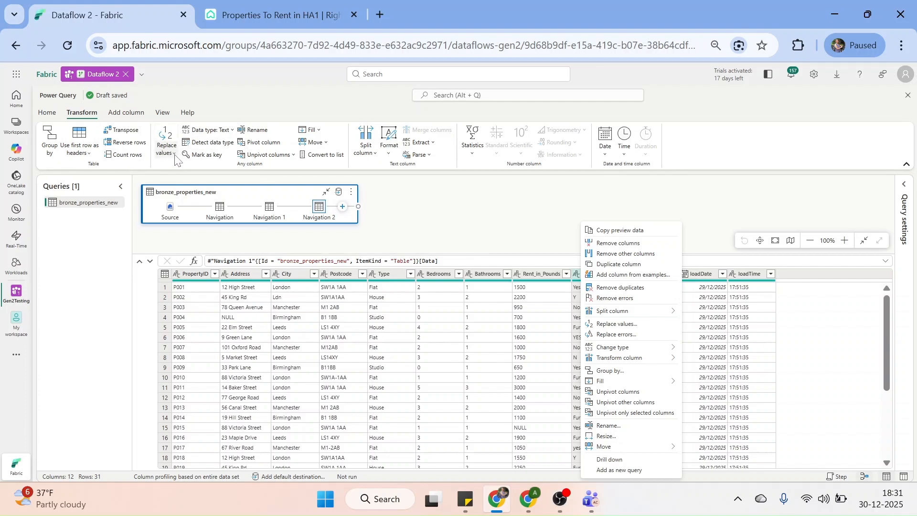
# Replace Y with Yes in the Furnished column, which mistakenly produces Yeses and YesES
pyautogui.click(620, 325)
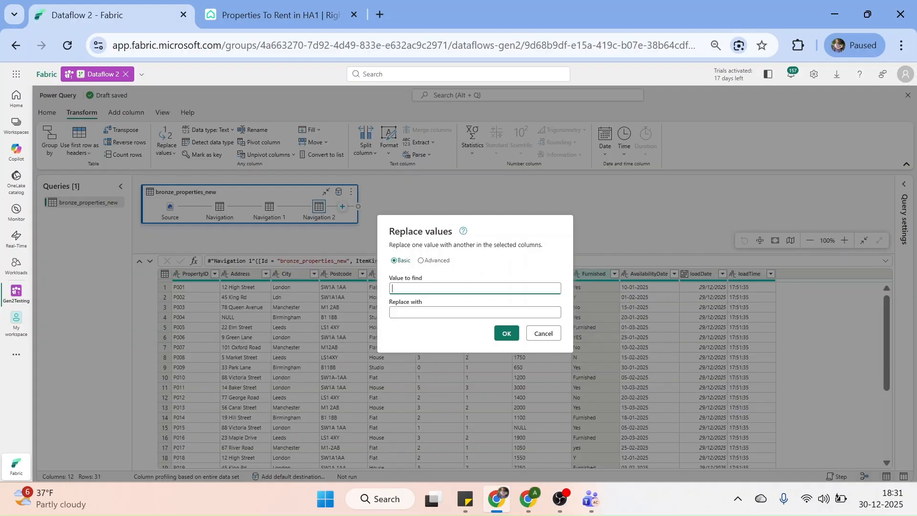
pyautogui.press('Tab')
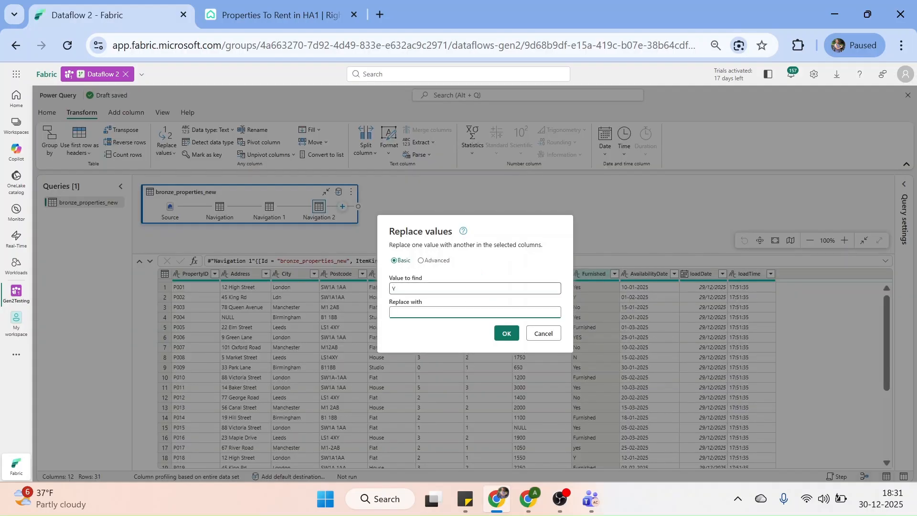
pyautogui.write('Yes')
pyautogui.click(506, 335)
pyautogui.click(506, 336)
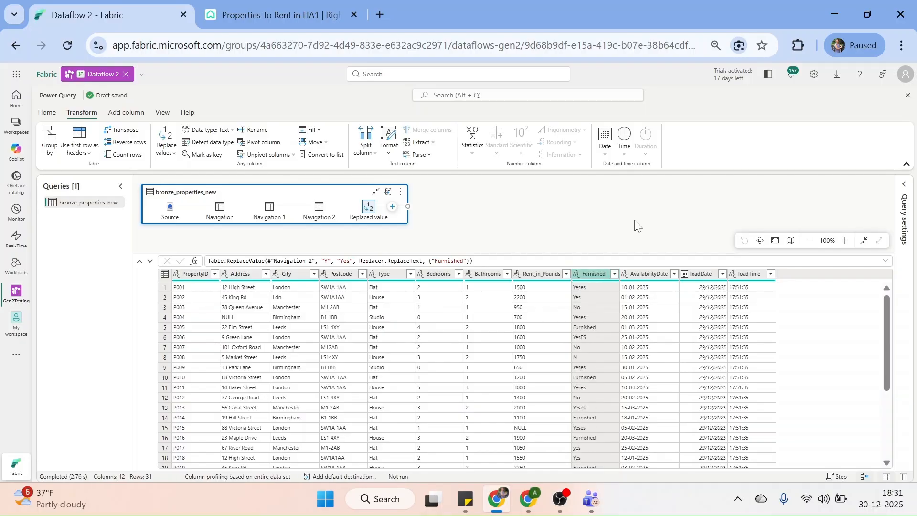
# Replace Furnished cells exactly matching Y with Yes, using Match entire cell contents
pyautogui.rightClick(595, 273)
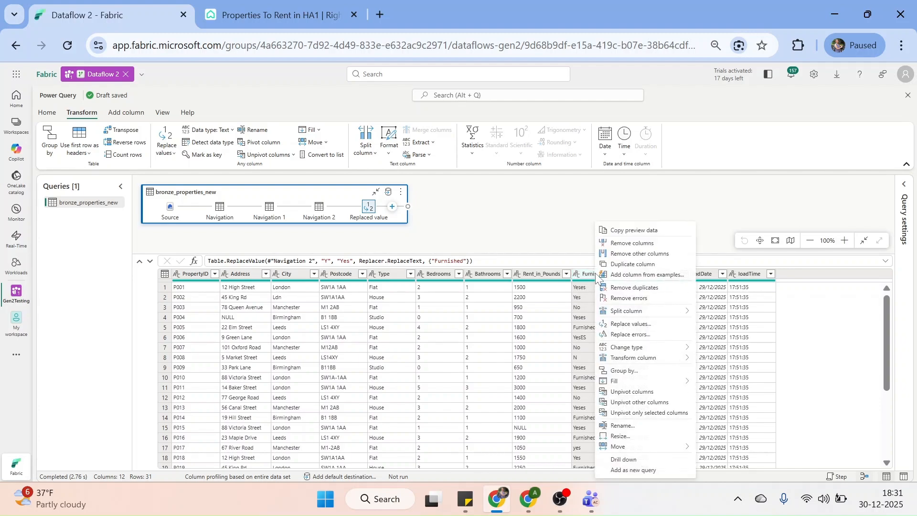
pyautogui.click(643, 325)
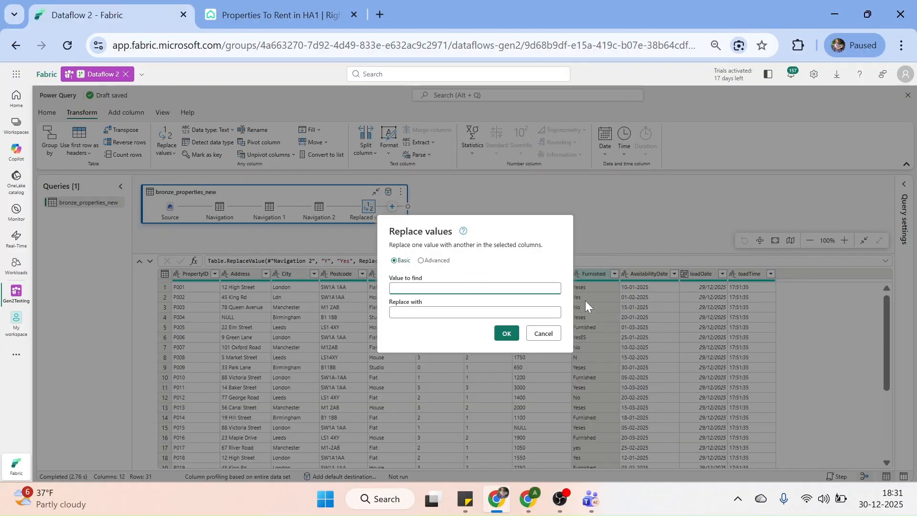
pyautogui.click(421, 260)
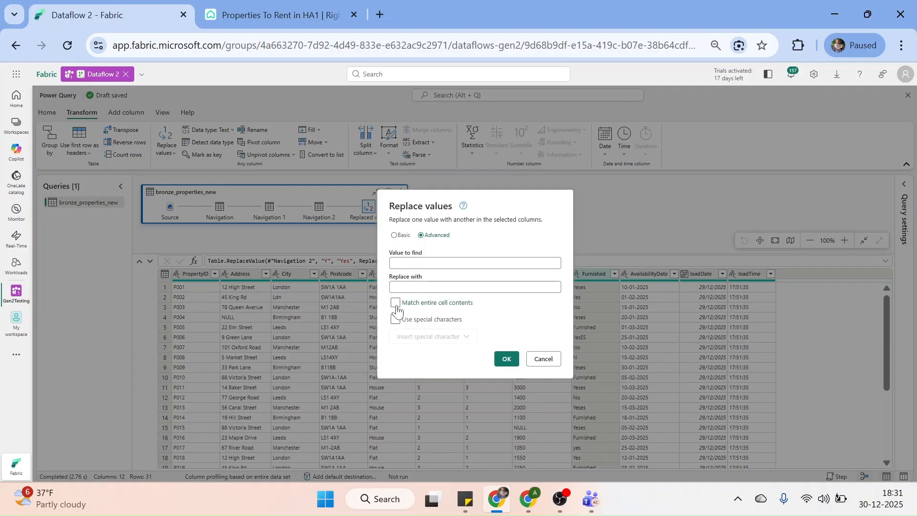
pyautogui.click(396, 304)
pyautogui.click(420, 263)
pyautogui.write('Y')
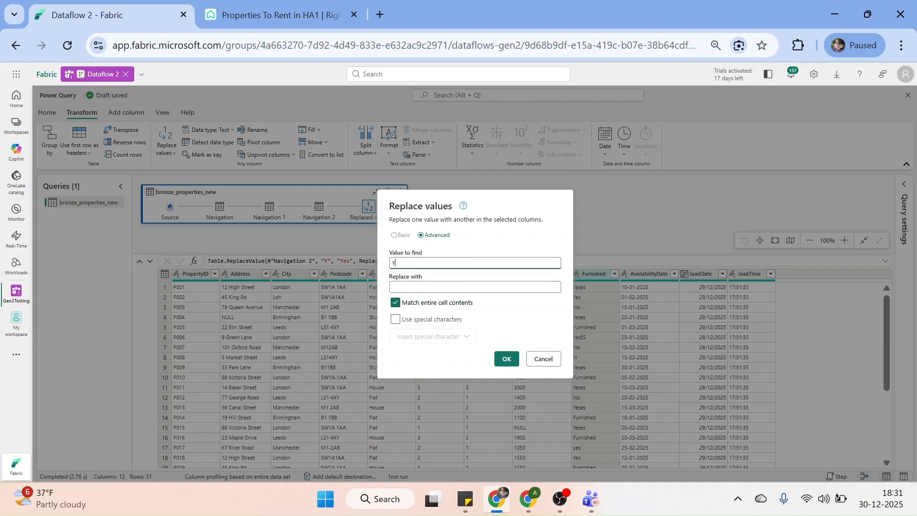
pyautogui.press('Tab')
pyautogui.write('Yes')
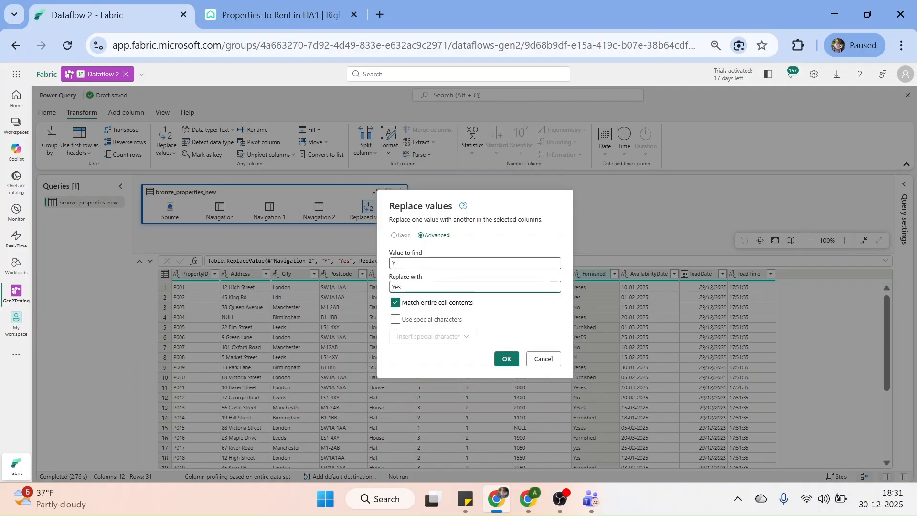
pyautogui.click(512, 363)
pyautogui.click(511, 359)
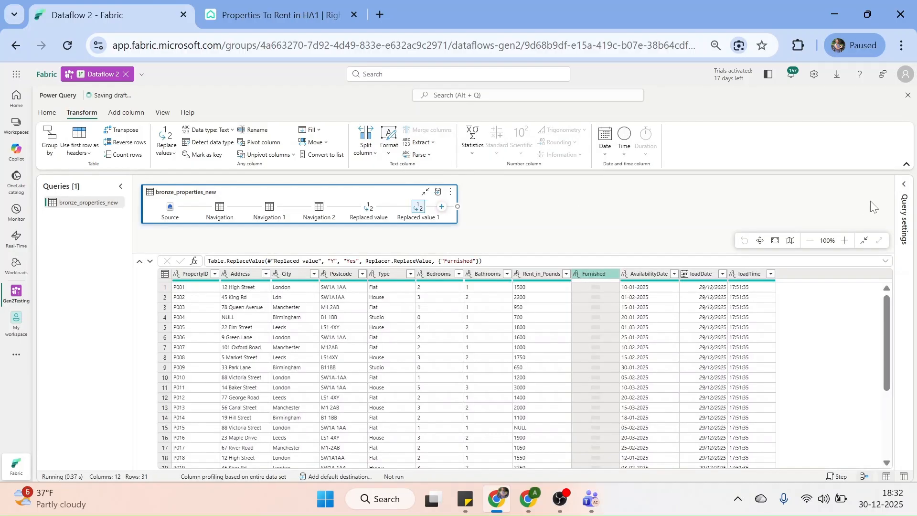
pyautogui.click(902, 187)
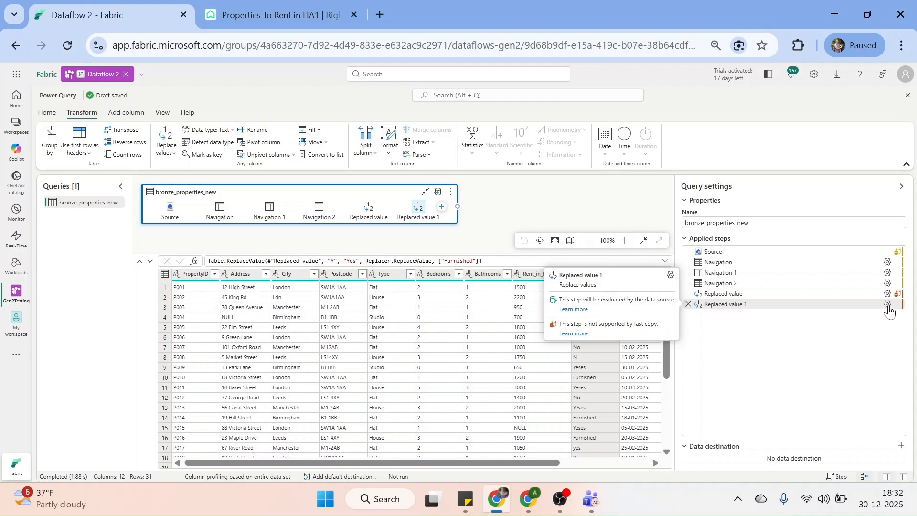
# Compare both Replaced value steps' settings, then delete the faulty first Replaced value step
pyautogui.click(887, 306)
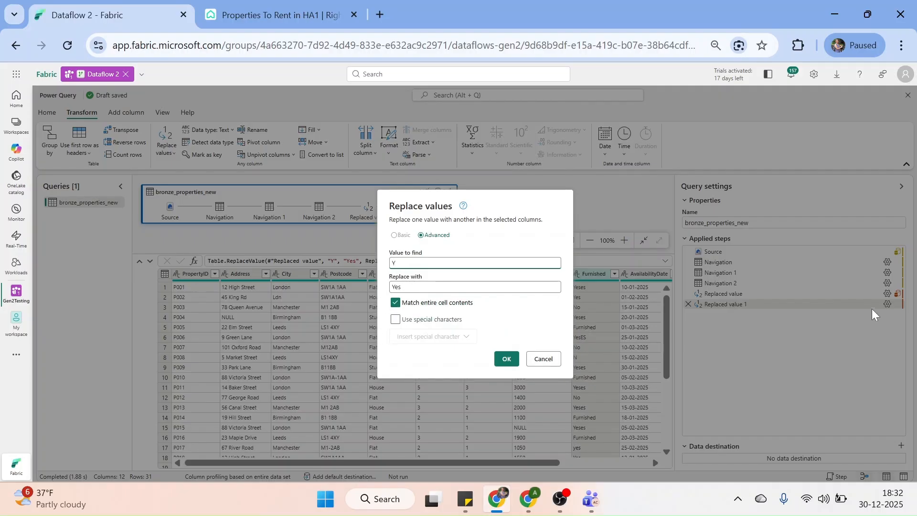
pyautogui.click(549, 363)
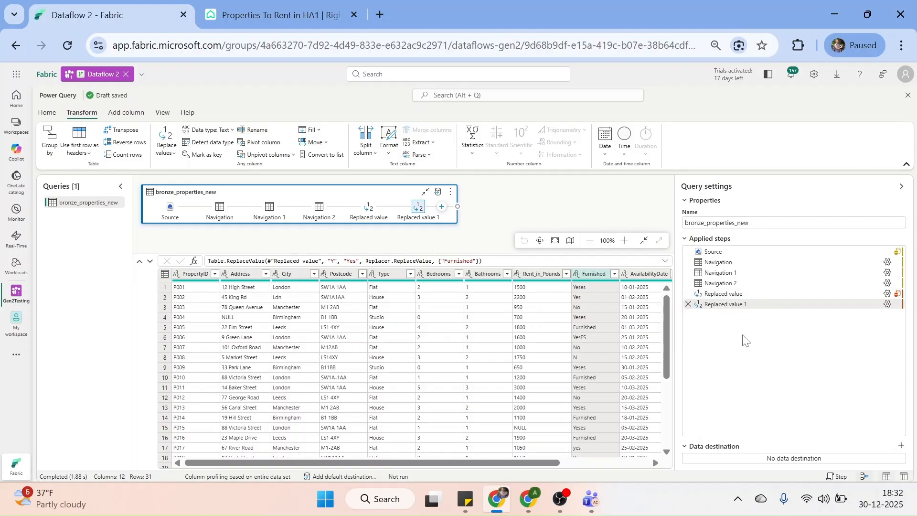
pyautogui.moveTo(693, 299)
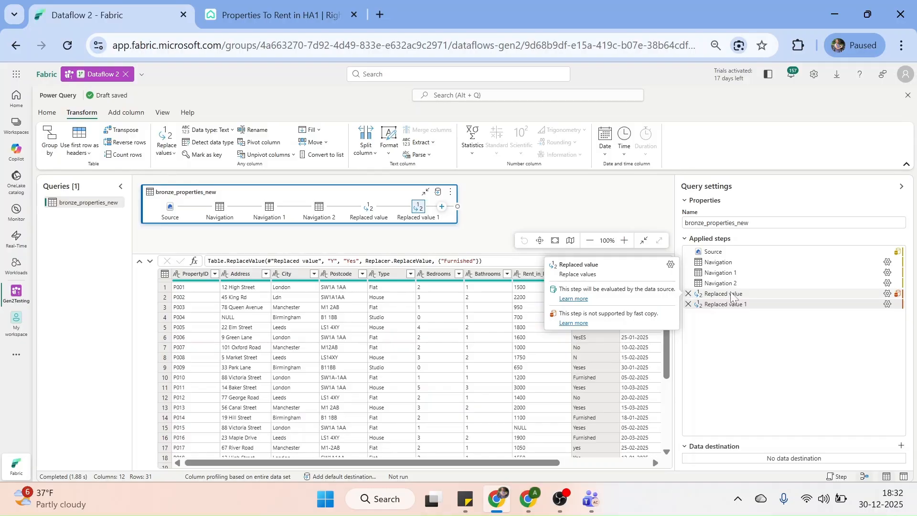
pyautogui.click(887, 294)
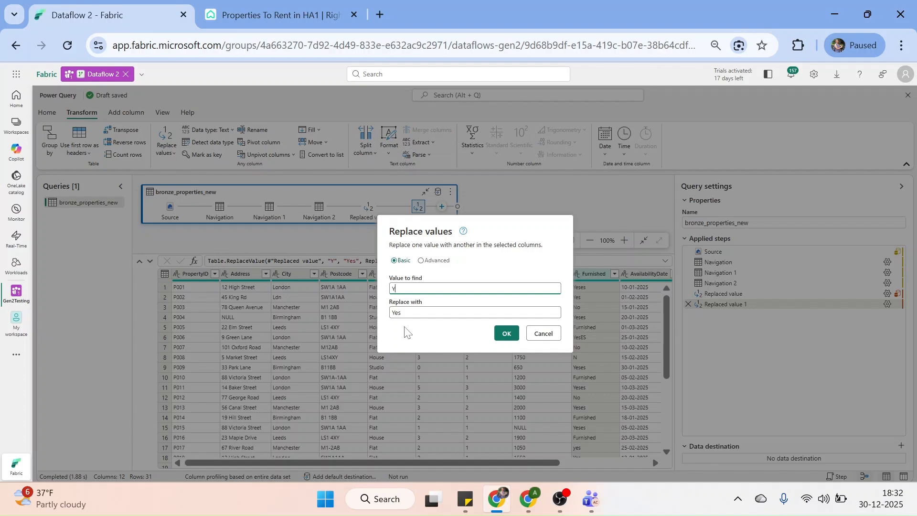
pyautogui.click(550, 334)
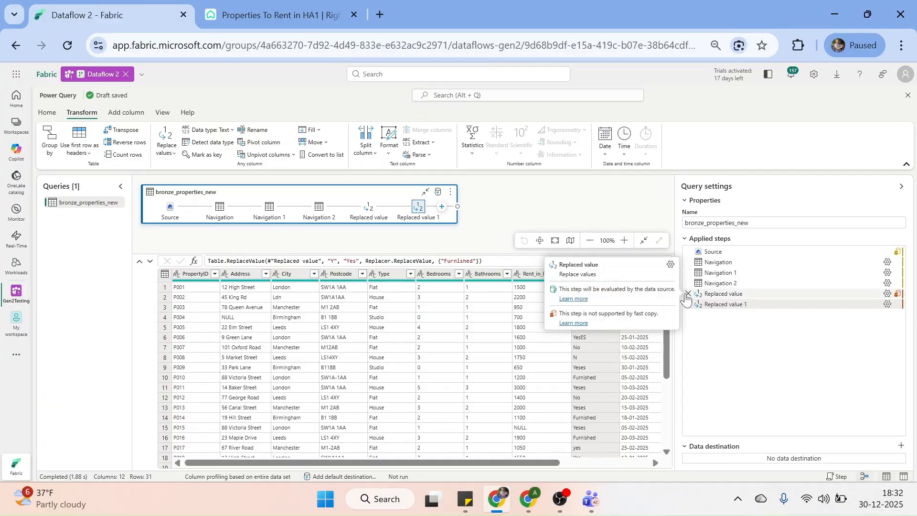
pyautogui.click(687, 303)
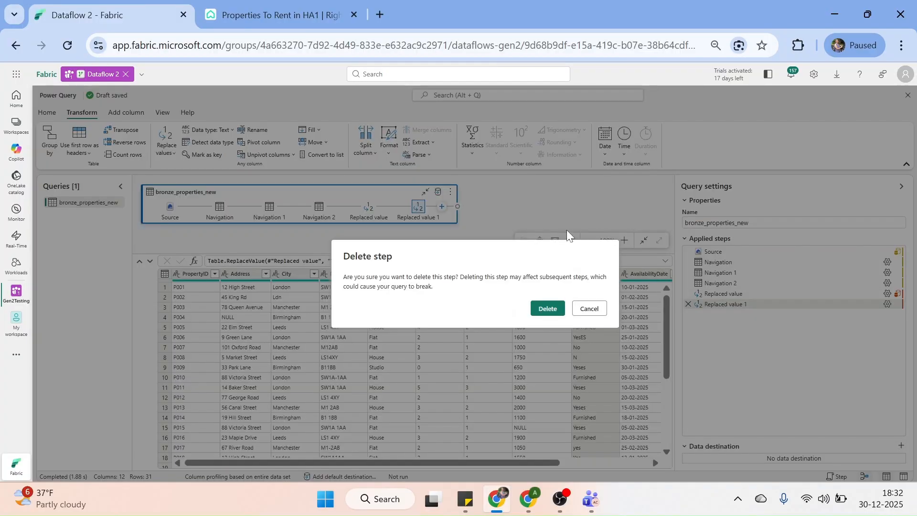
pyautogui.click(547, 309)
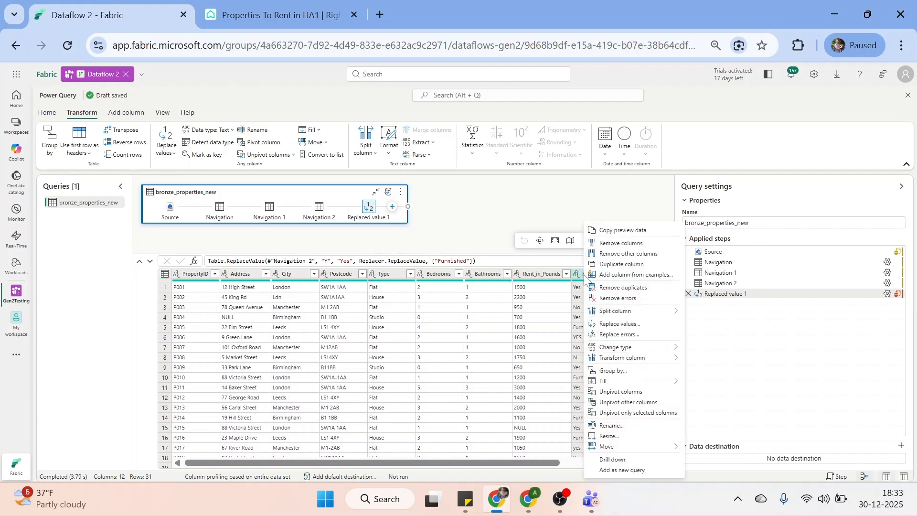
# Set up replacing whole-cell N with No in Furnished, with Match entire cell contents ticked
pyautogui.click(631, 324)
pyautogui.click(474, 313)
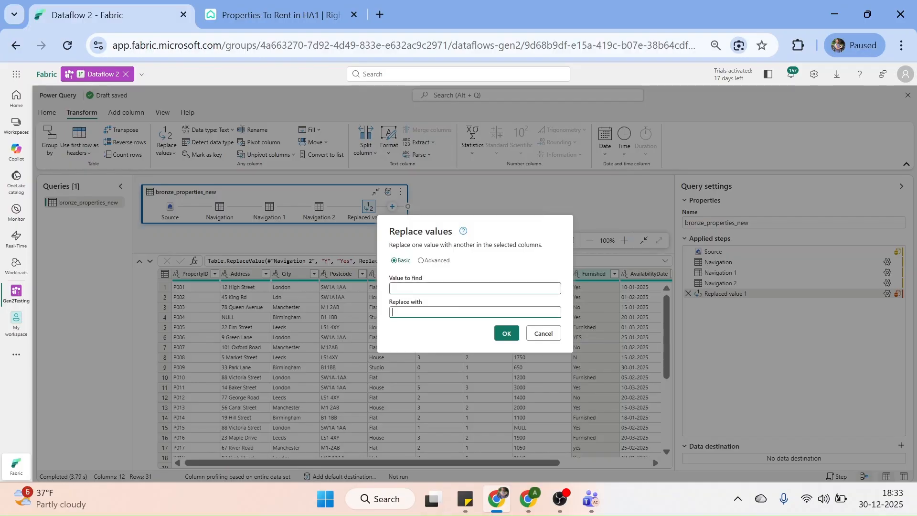
pyautogui.click(475, 289)
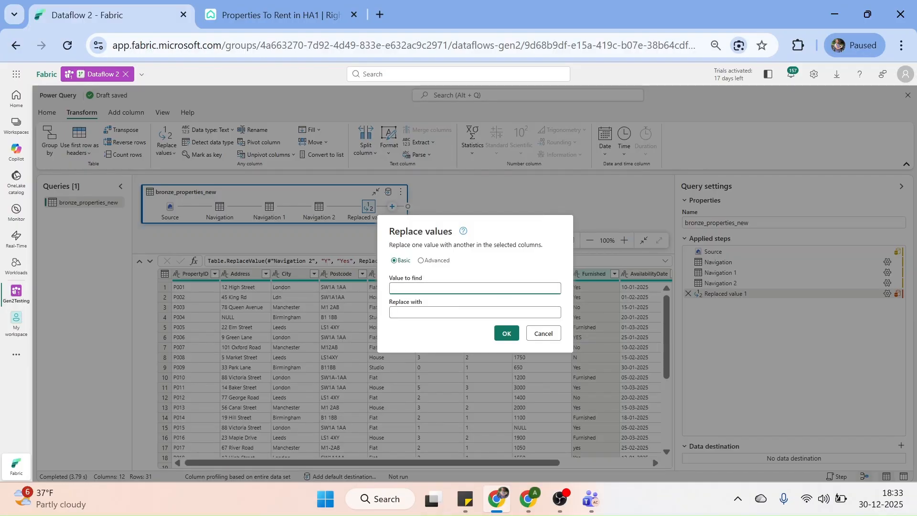
pyautogui.write('N')
pyautogui.press('Tab')
pyautogui.write('No')
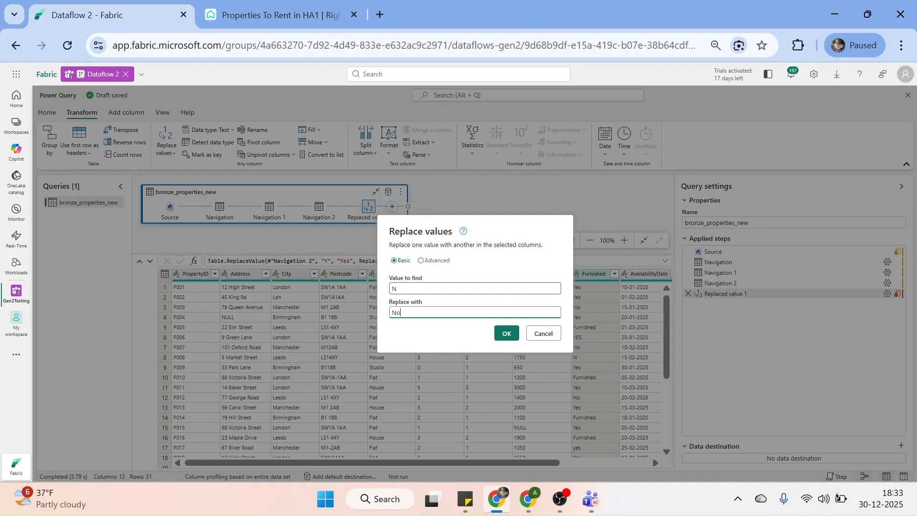
pyautogui.click(420, 260)
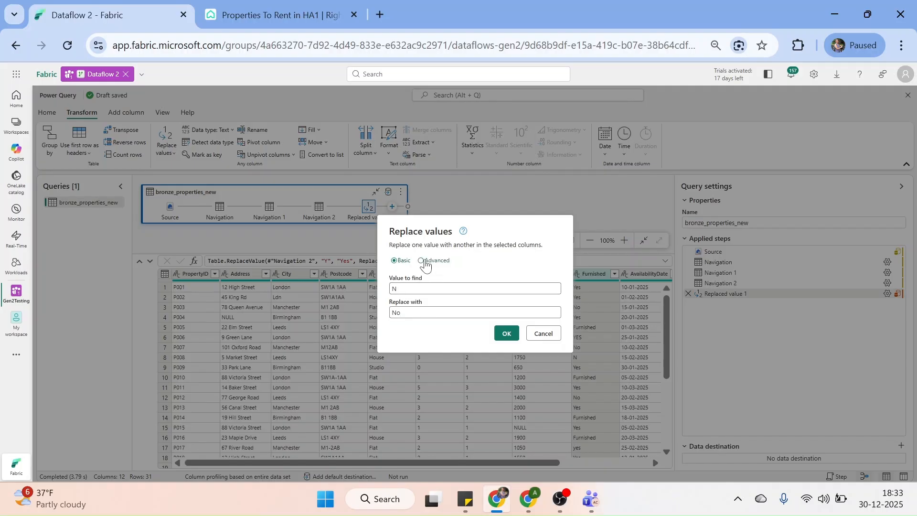
pyautogui.click(395, 302)
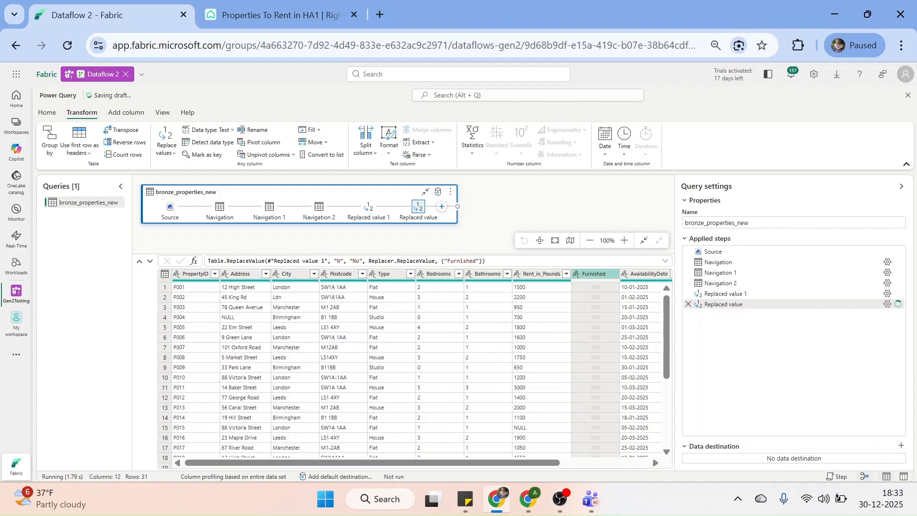
# Replace the text 'Furnished' with 'Yes' in the Furnished column using basic matching
pyautogui.rightClick(592, 274)
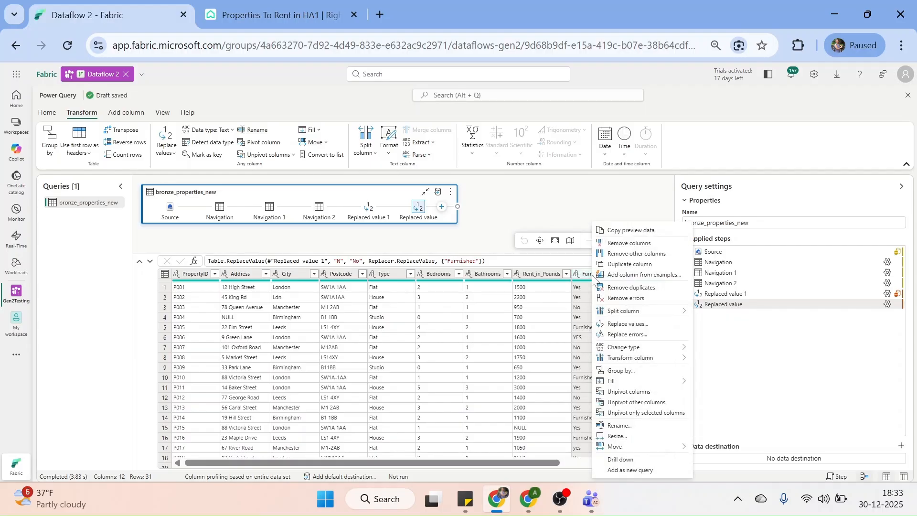
pyautogui.click(648, 325)
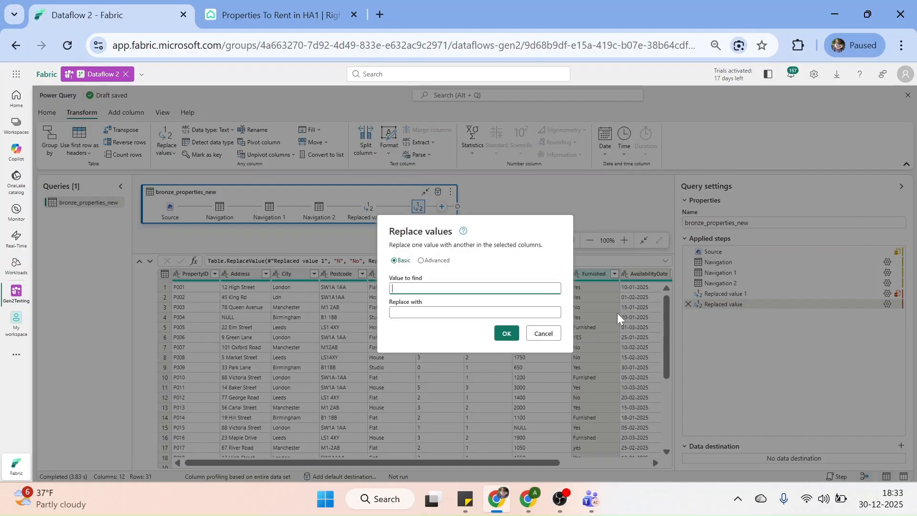
pyautogui.write('Furnished')
pyautogui.press('Tab')
pyautogui.write('Yes')
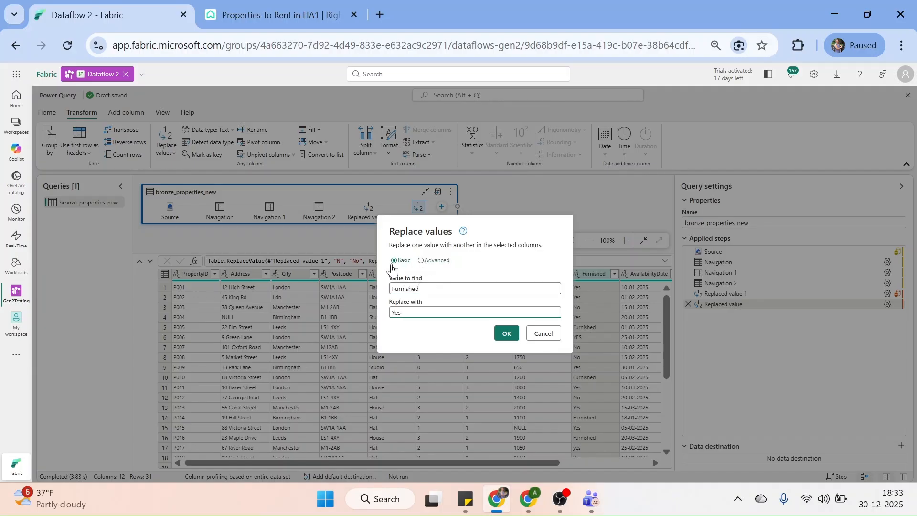
pyautogui.click(421, 261)
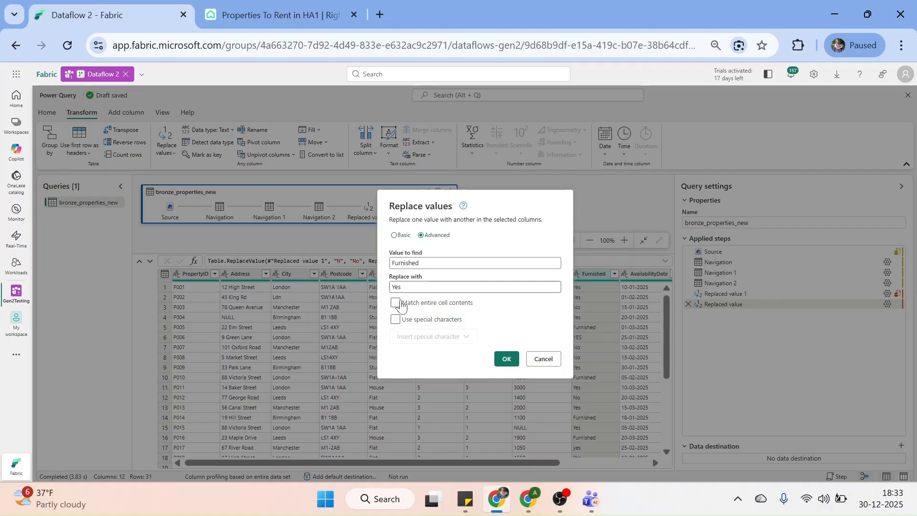
pyautogui.click(394, 236)
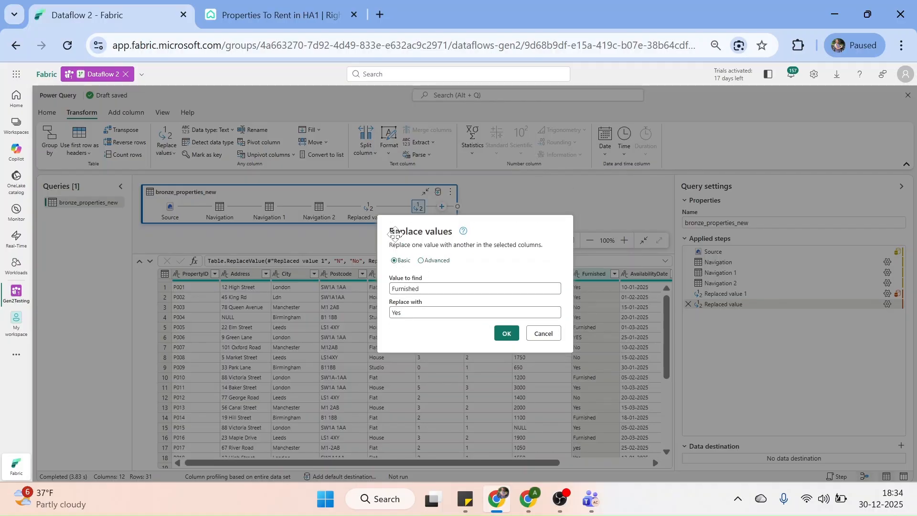
pyautogui.click(509, 337)
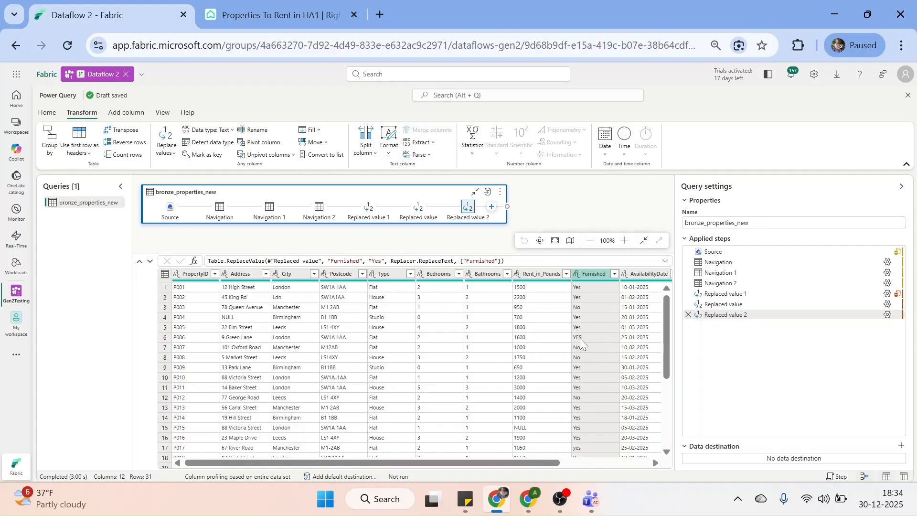
# Apply Capitalize Each Word to the Furnished column so entries read Yes or No
pyautogui.rightClick(588, 269)
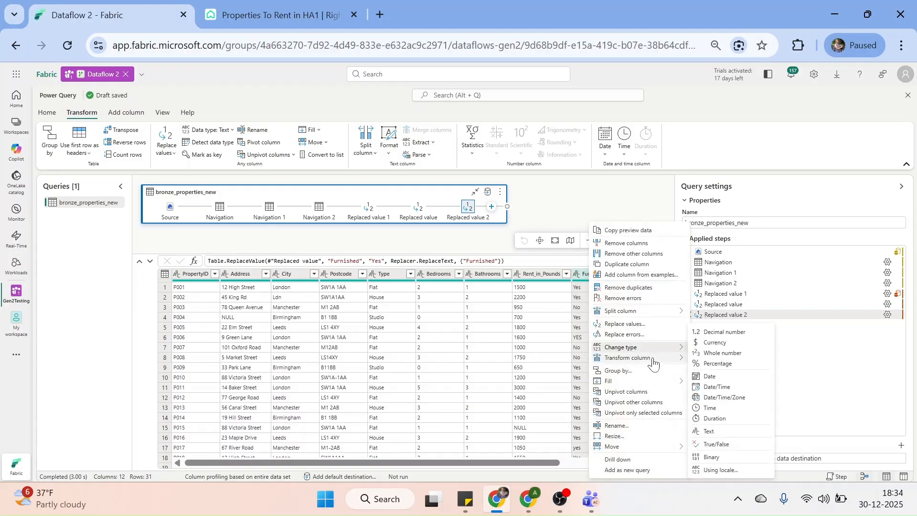
pyautogui.moveTo(653, 364)
pyautogui.moveTo(710, 369)
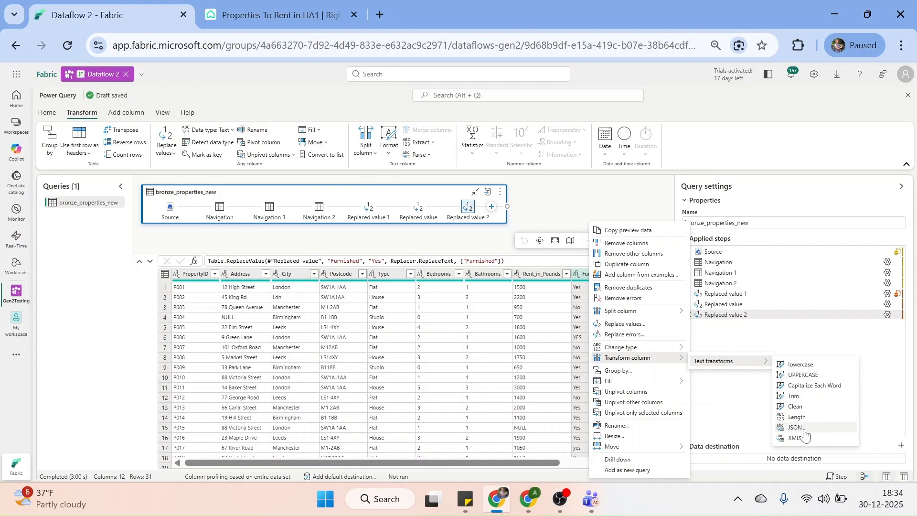
pyautogui.click(814, 391)
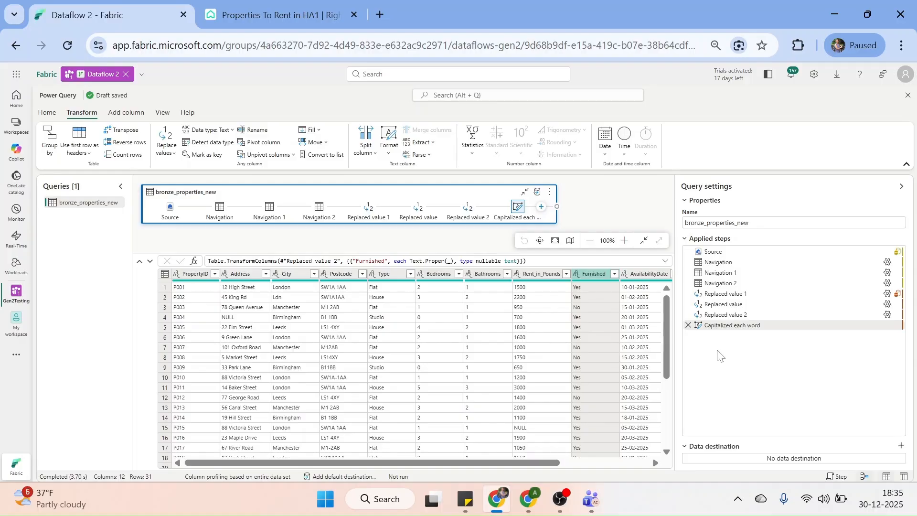
# Bring up the context menu of the City column header
pyautogui.moveTo(890, 332)
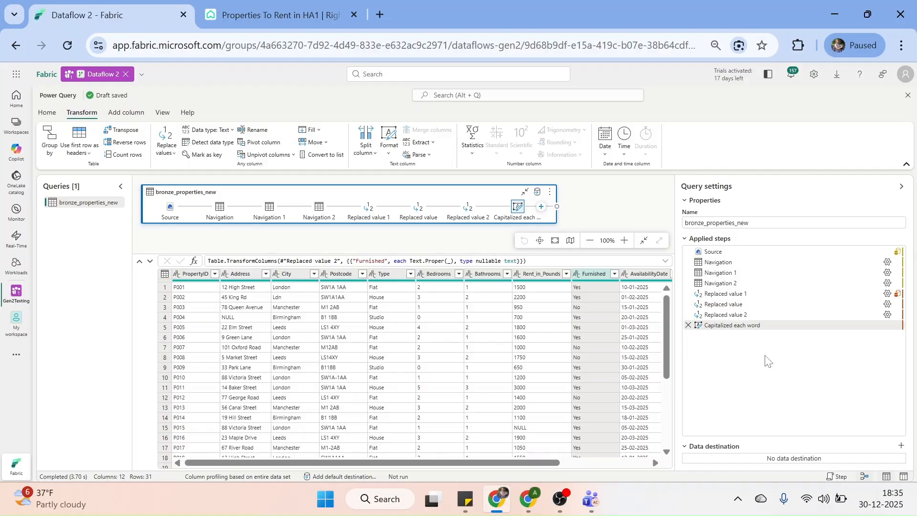
pyautogui.rightClick(296, 275)
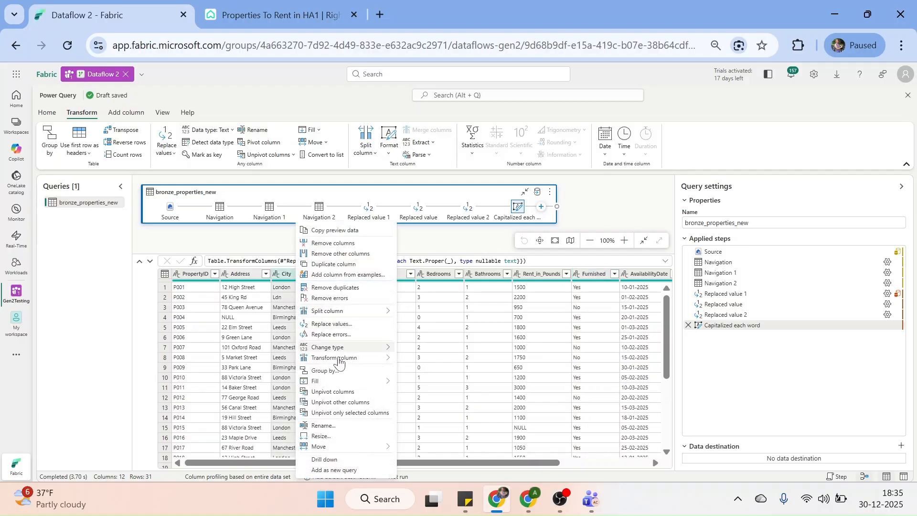
# Replace City cells exactly matching Ldn with London, using Match entire cell contents
pyautogui.moveTo(339, 363)
pyautogui.click(82, 113)
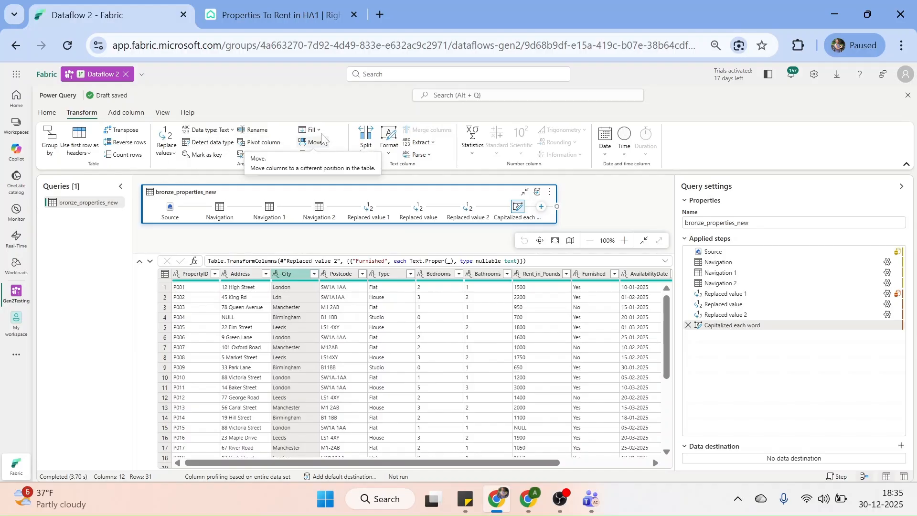
pyautogui.click(174, 155)
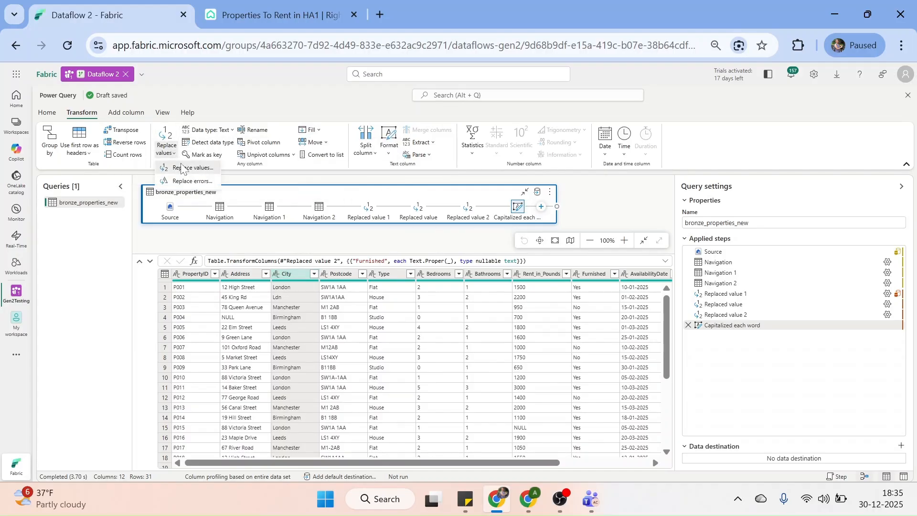
pyautogui.click(182, 168)
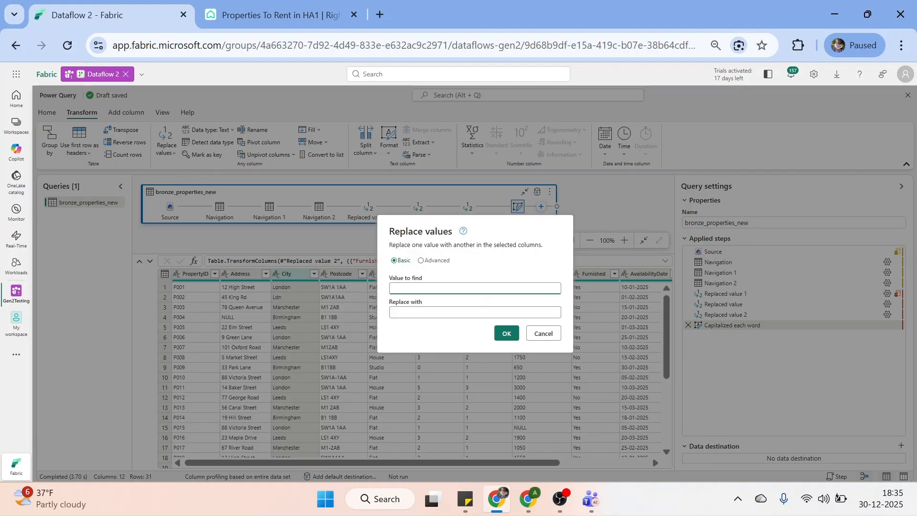
pyautogui.write('Ldn')
pyautogui.press('Tab')
pyautogui.write('Lo')
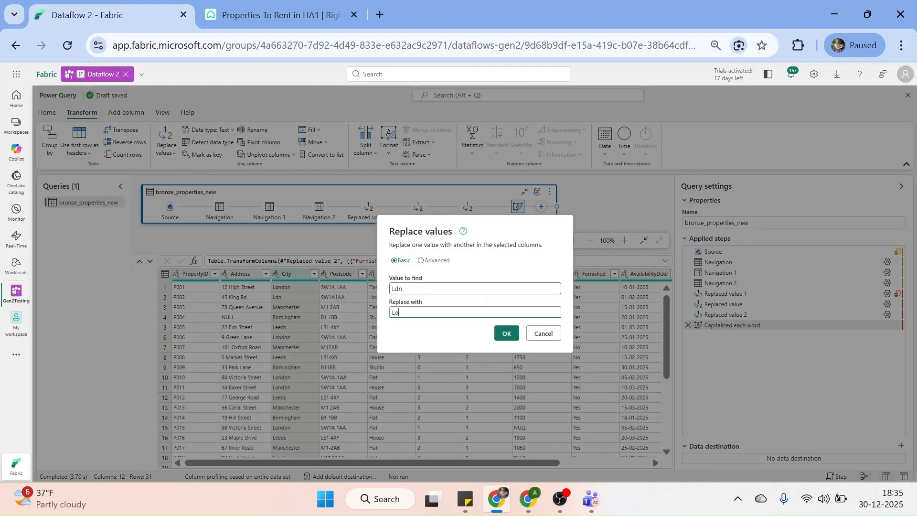
pyautogui.write('ndon')
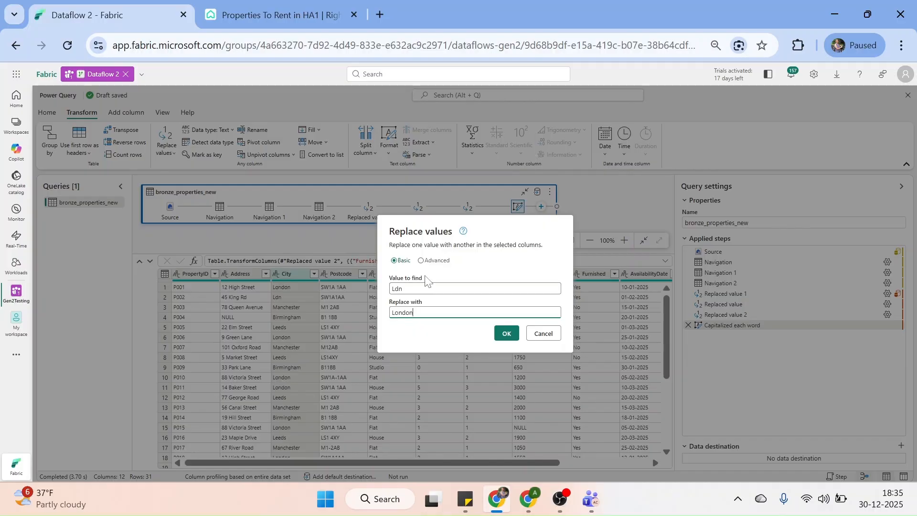
pyautogui.click(420, 260)
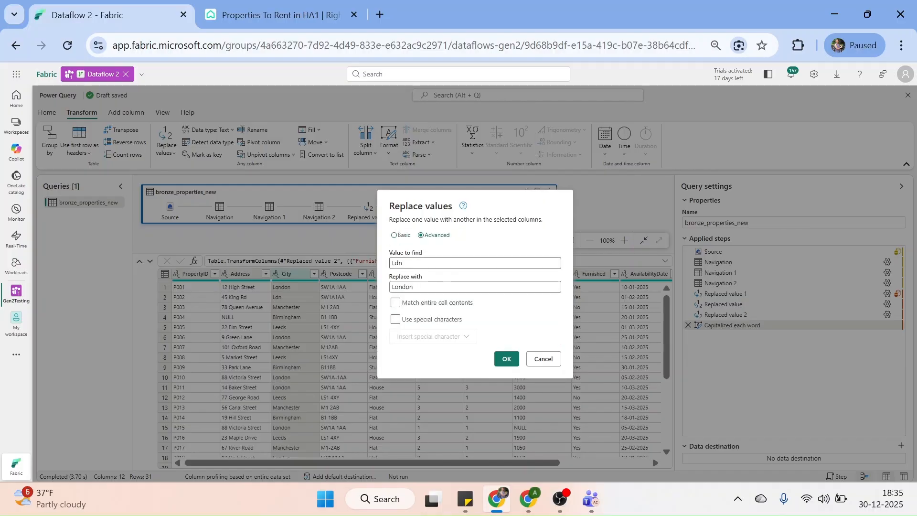
pyautogui.click(396, 302)
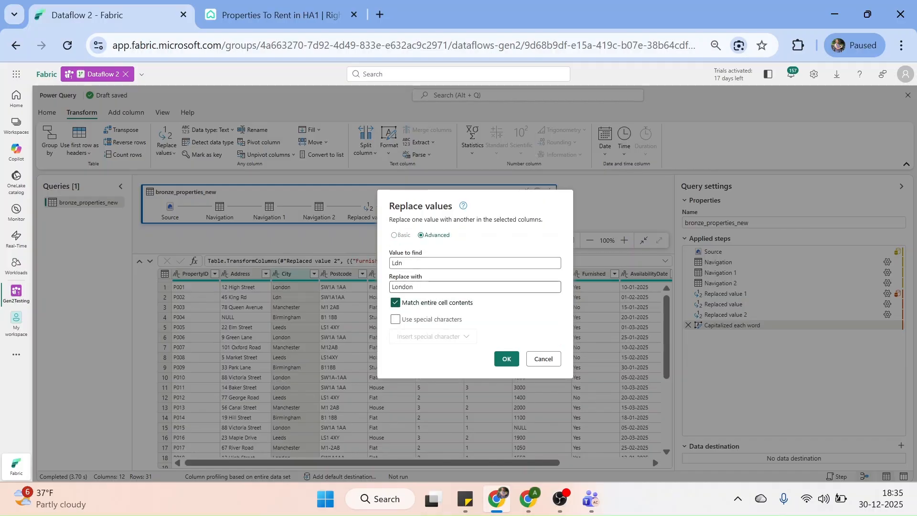
pyautogui.click(506, 362)
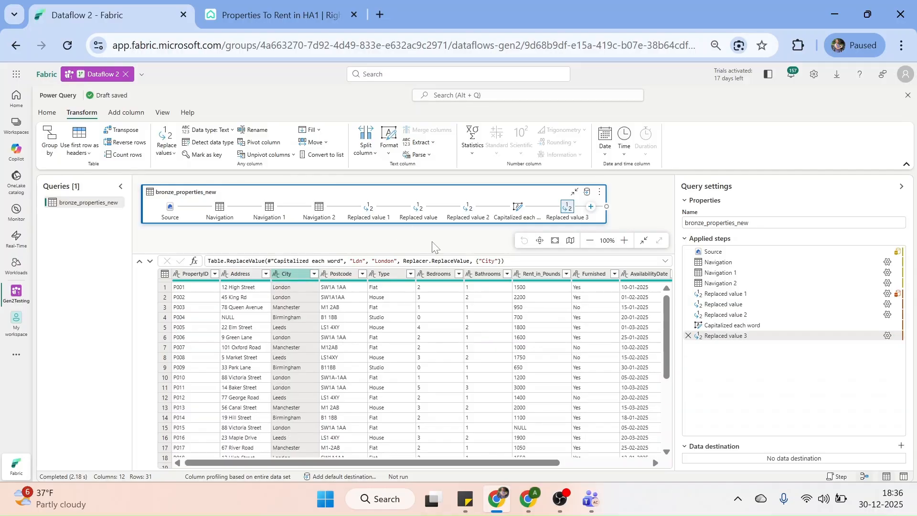
# Change the Bedrooms column type to Whole number
pyautogui.rightClick(434, 277)
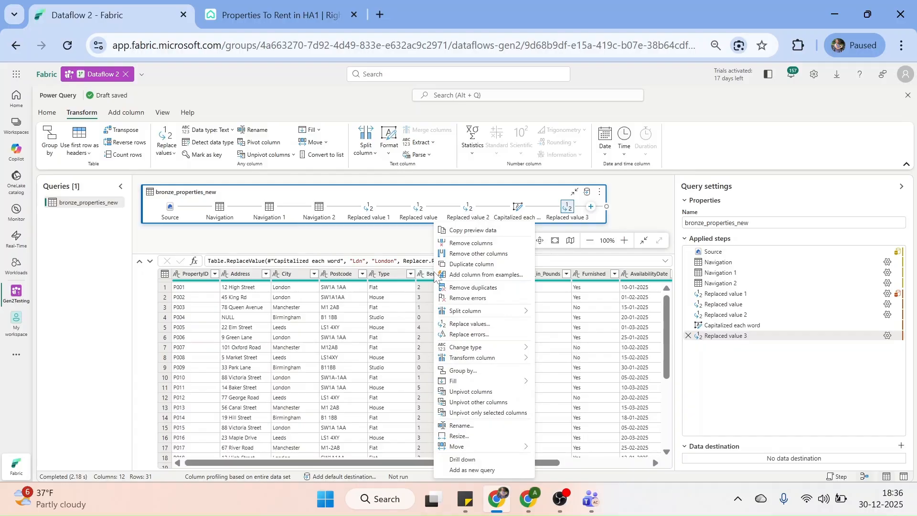
pyautogui.moveTo(522, 350)
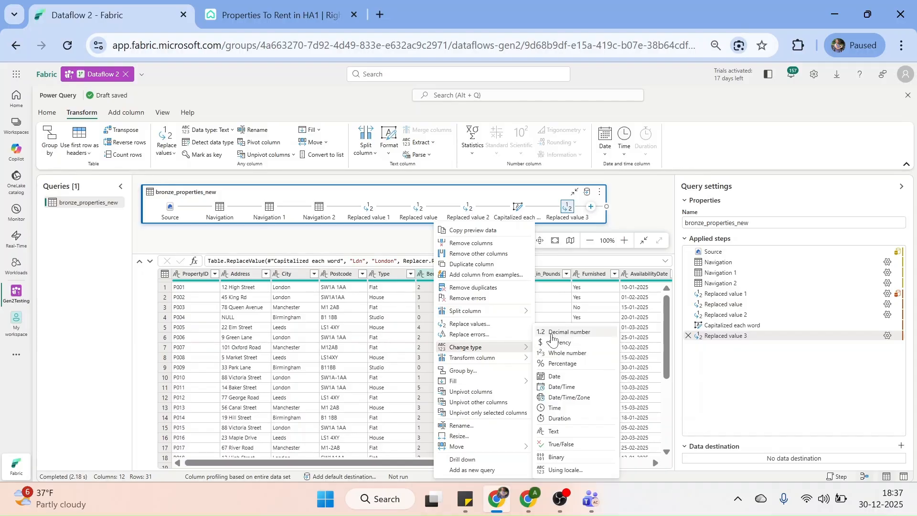
pyautogui.click(568, 353)
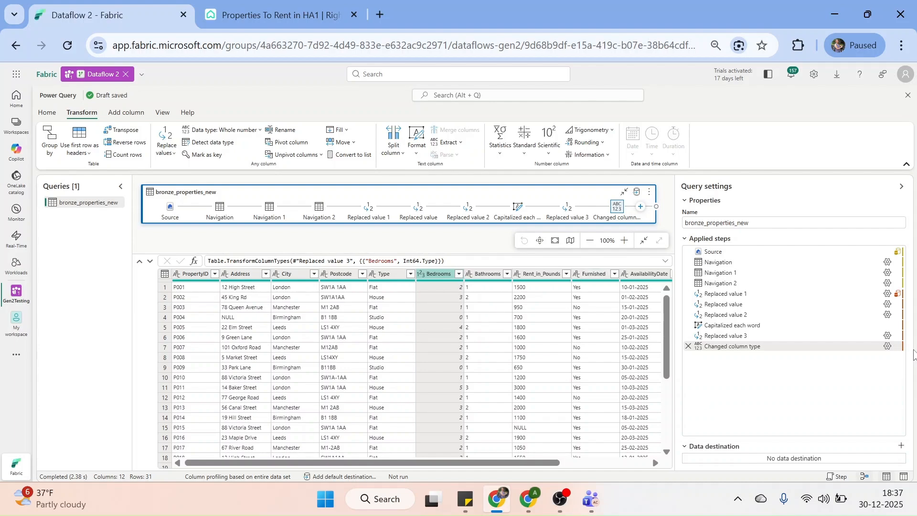
# Inspect the Changed column type step's settings and leave them unchanged
pyautogui.moveTo(888, 352)
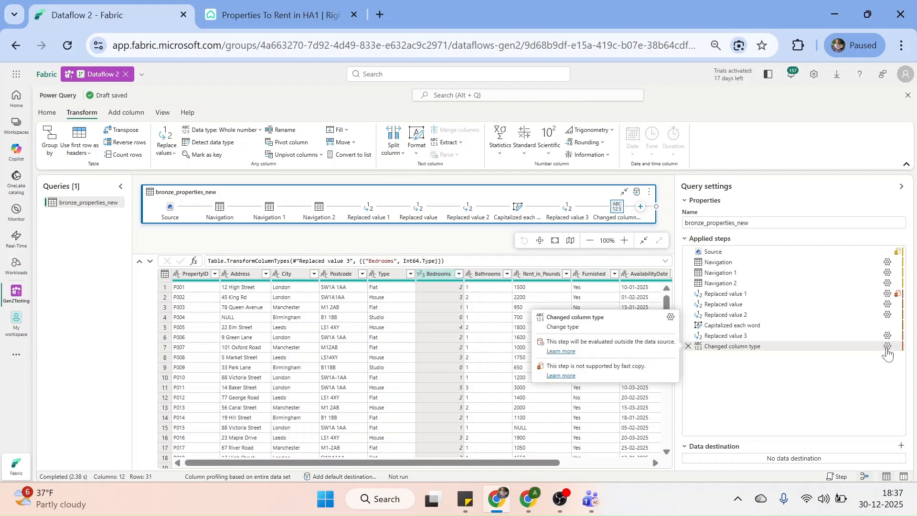
pyautogui.click(887, 347)
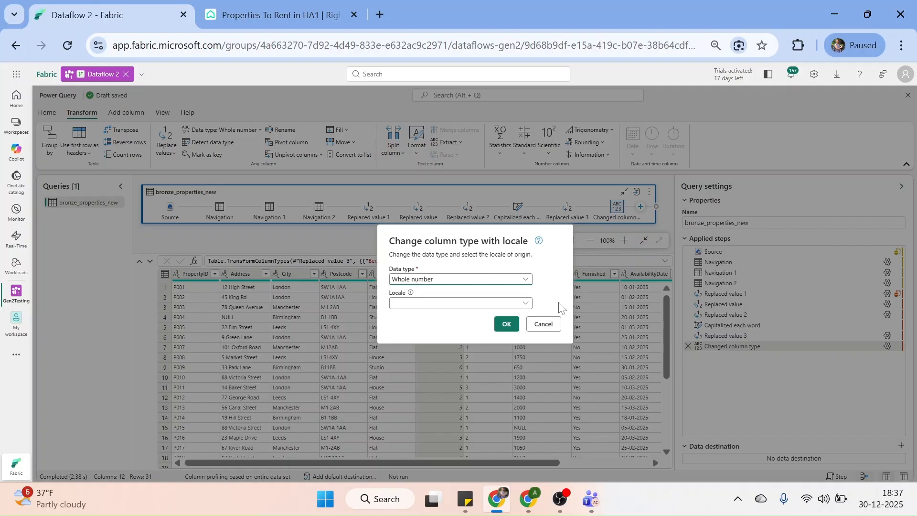
pyautogui.click(546, 326)
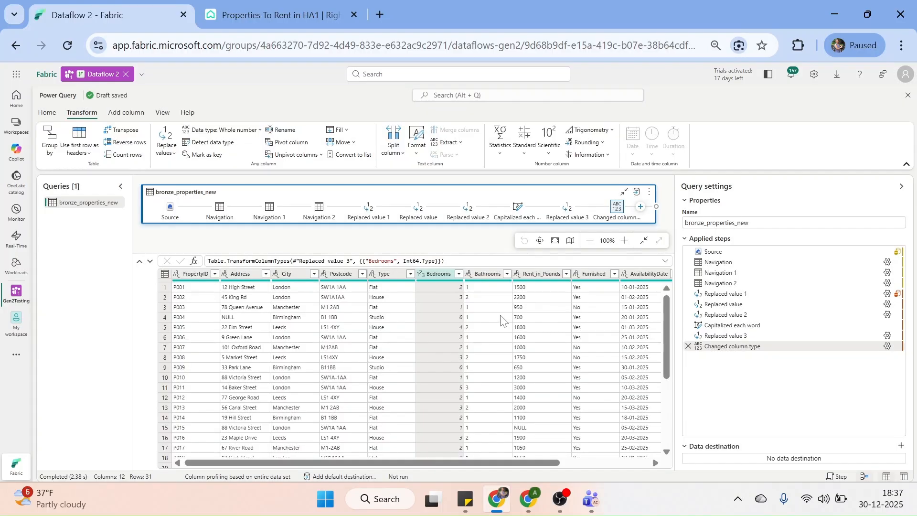
# Change the Bathrooms column type to Whole number and review the step formula
pyautogui.rightClick(486, 280)
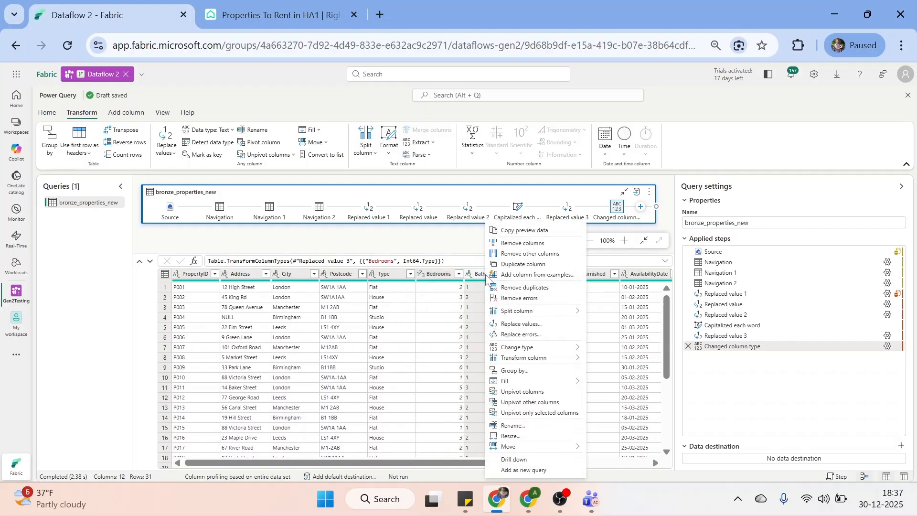
pyautogui.moveTo(559, 347)
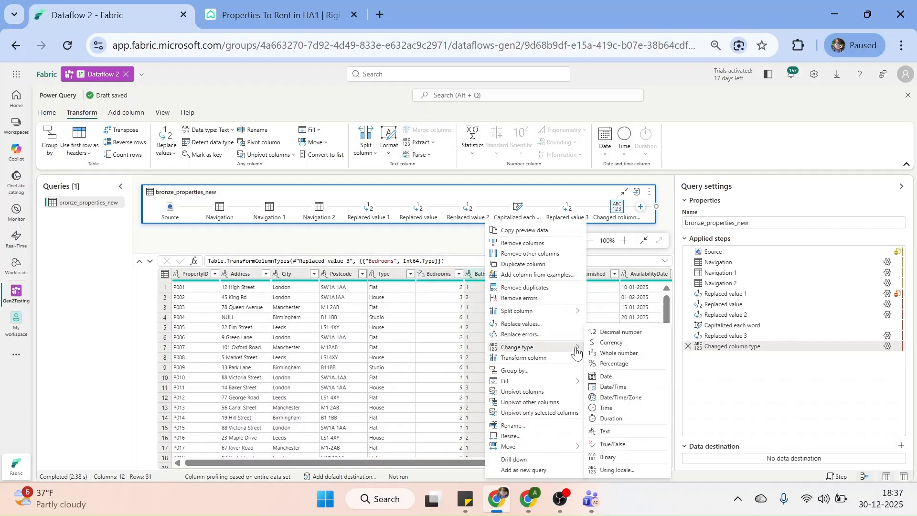
pyautogui.click(627, 356)
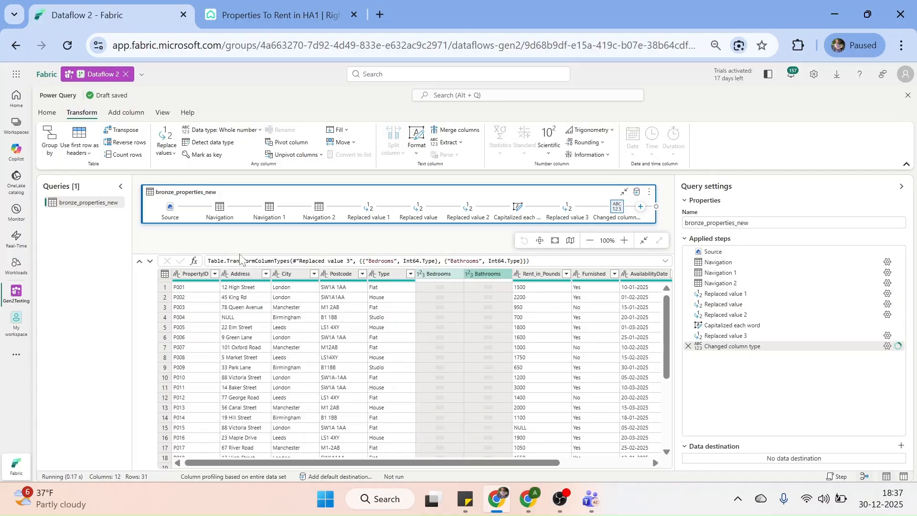
pyautogui.tripleClick(532, 262)
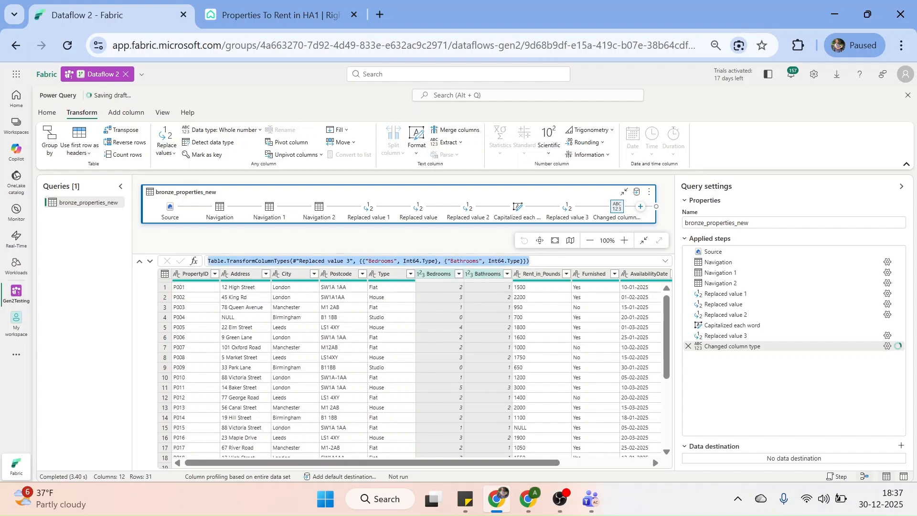
pyautogui.click(722, 386)
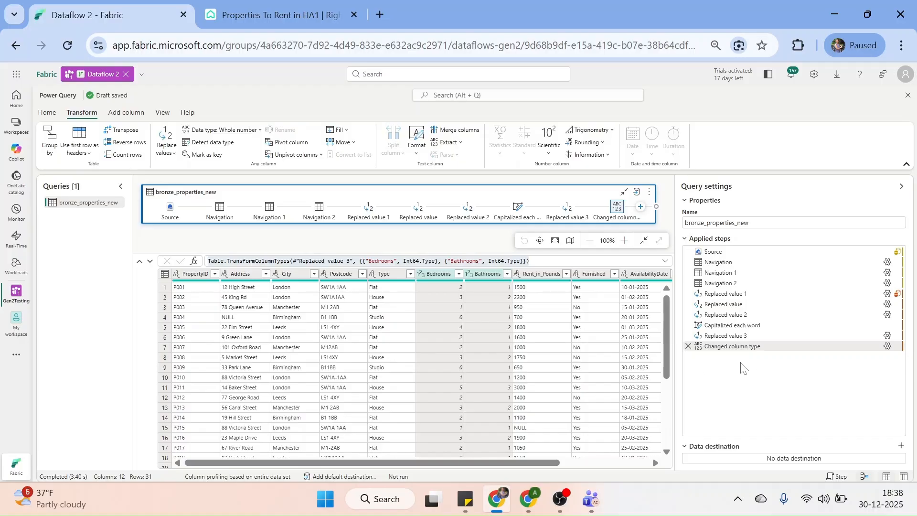
# Change the Rent_in_Pounds column type to Whole number
pyautogui.rightClick(526, 276)
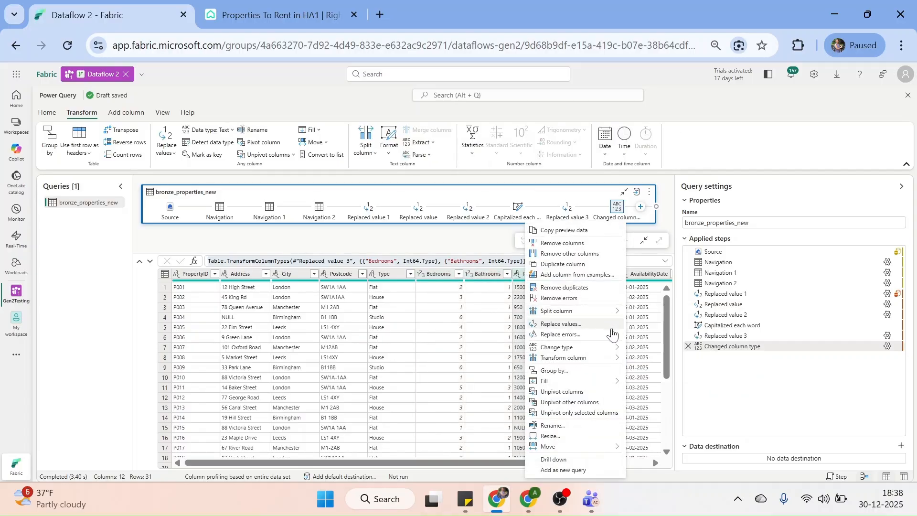
pyautogui.moveTo(606, 348)
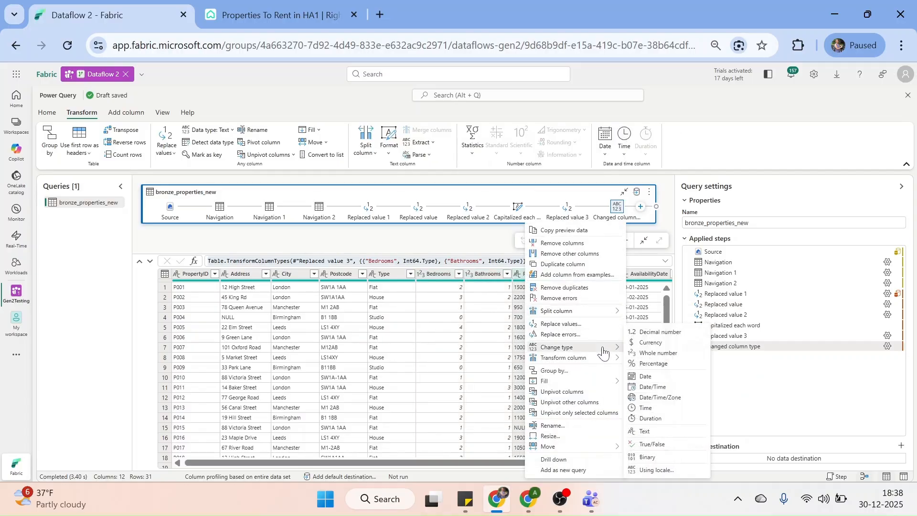
pyautogui.click(660, 356)
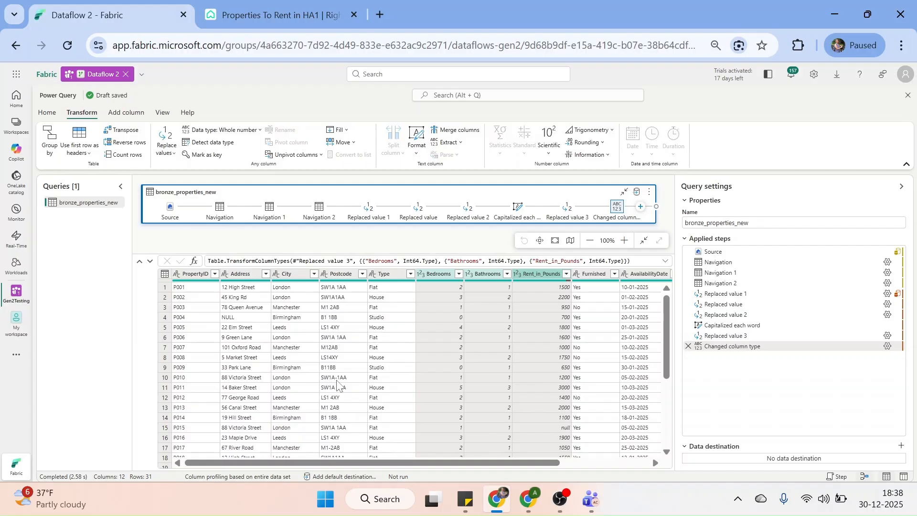
pyautogui.scroll(2, 337, 381)
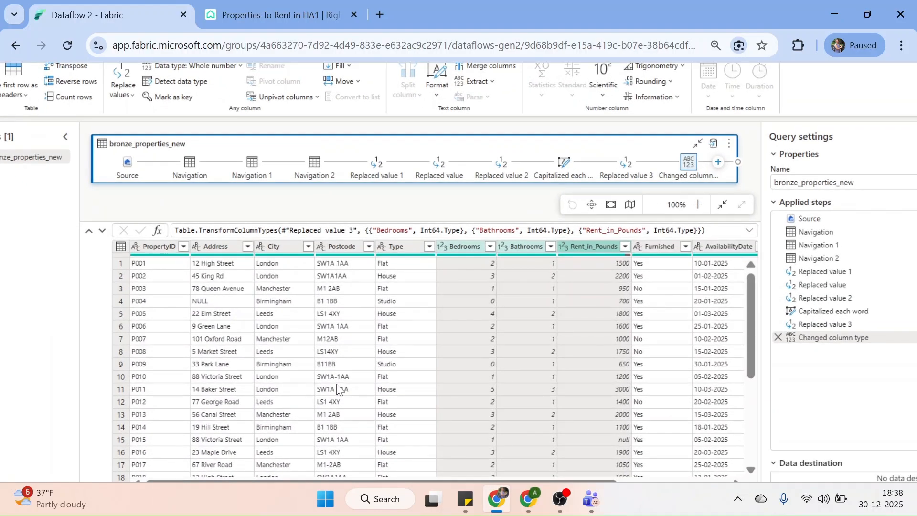
pyautogui.scroll(-2, 336, 391)
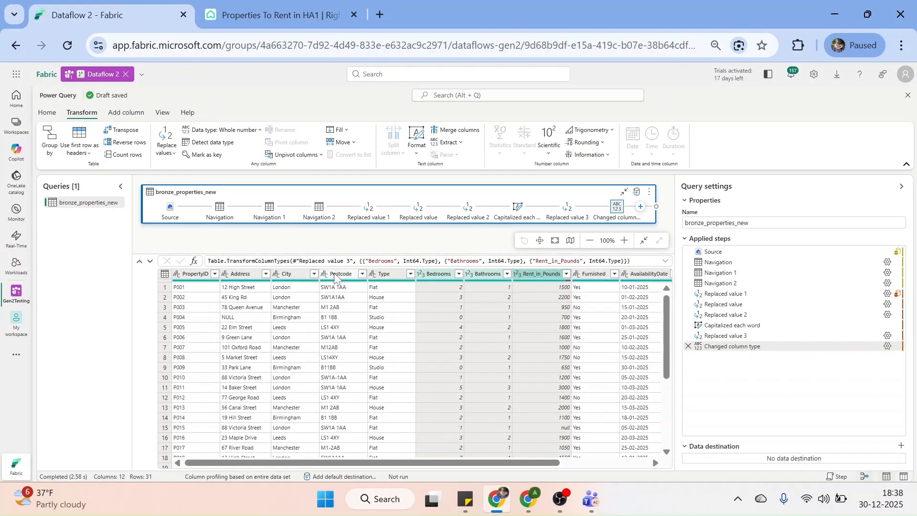
# Replace hyphens with spaces in the Postcode column
pyautogui.rightClick(334, 276)
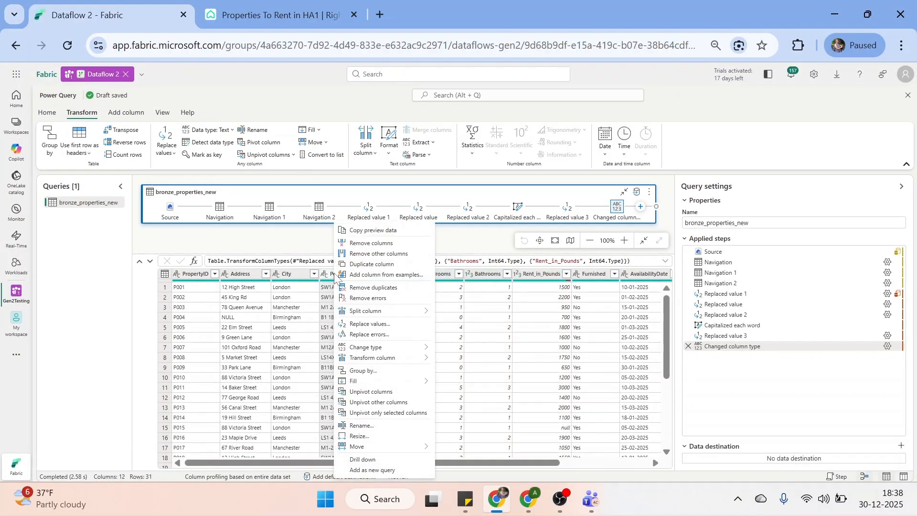
pyautogui.click(410, 328)
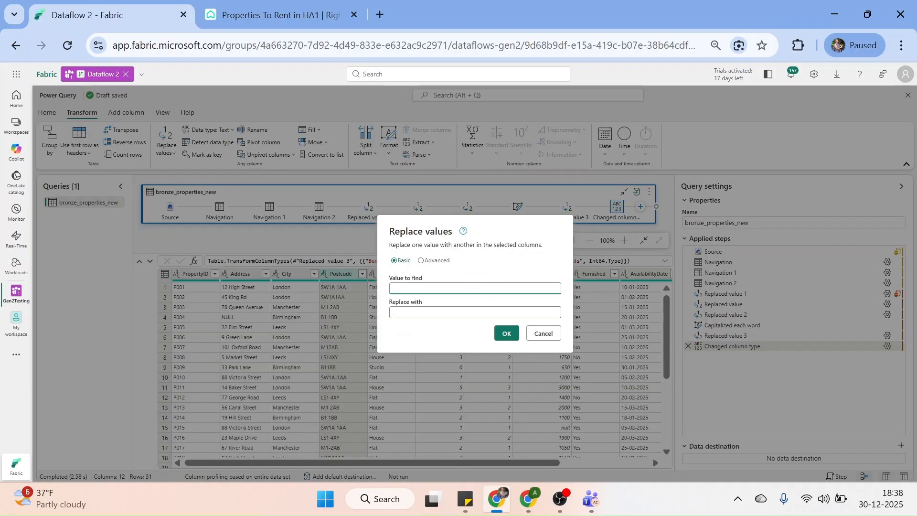
pyautogui.write('-')
pyautogui.press('Tab')
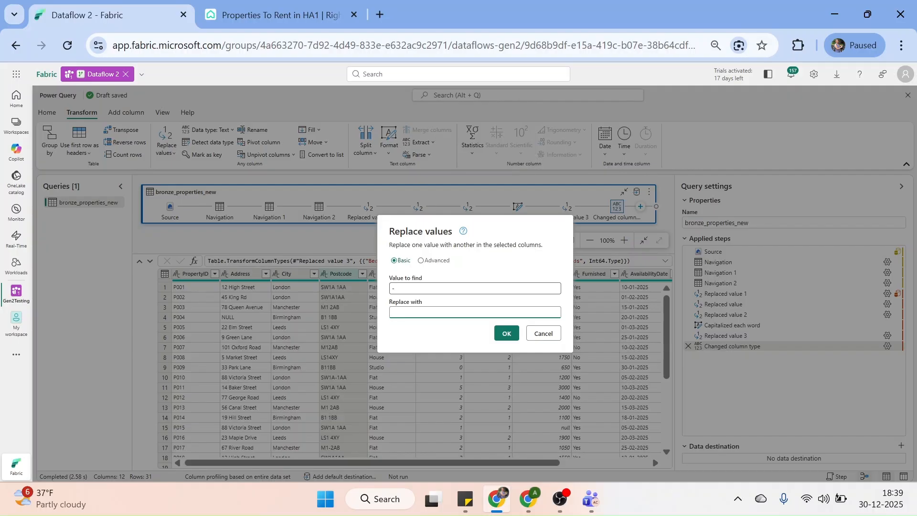
pyautogui.click(505, 335)
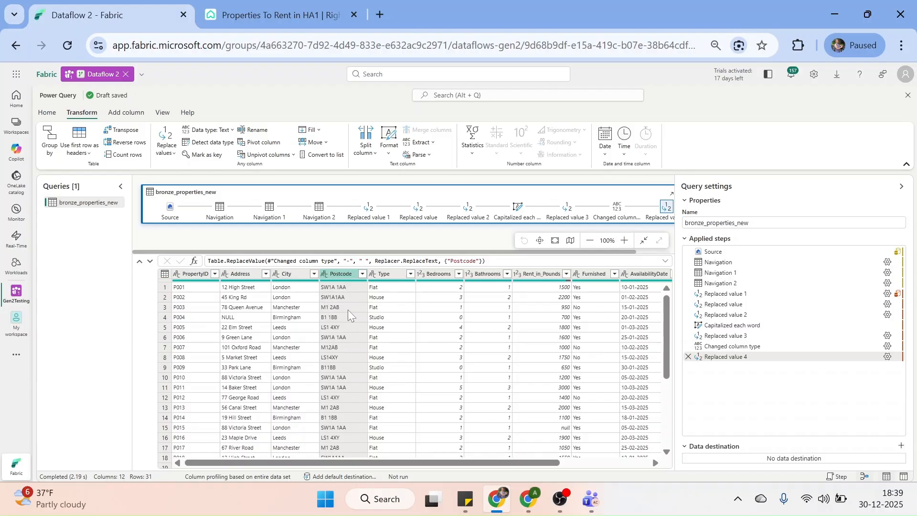
# Split Postcode once, 3 characters from the right, into Postcode.1 and Postcode.2
pyautogui.rightClick(343, 274)
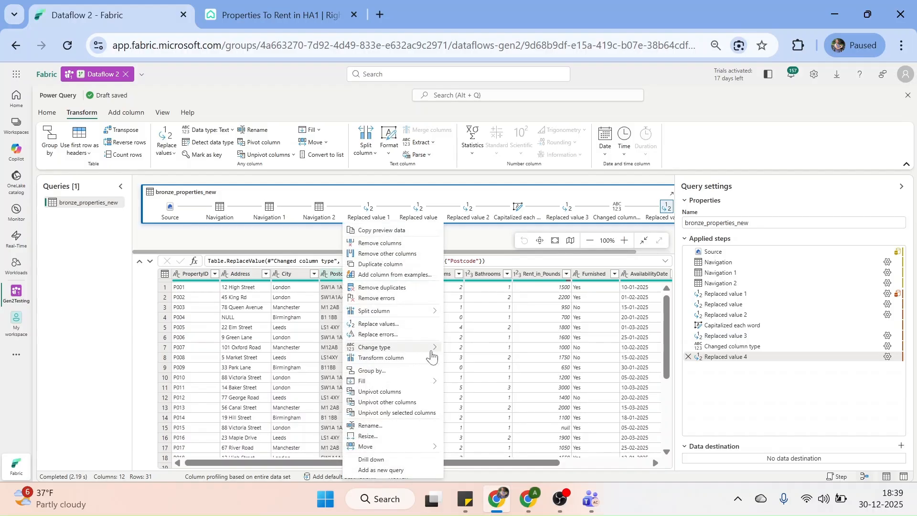
pyautogui.moveTo(412, 313)
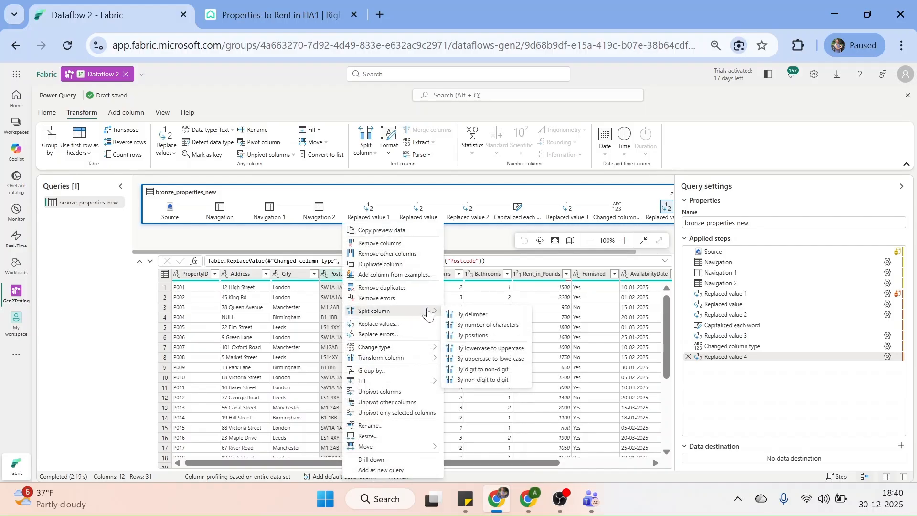
pyautogui.click(484, 328)
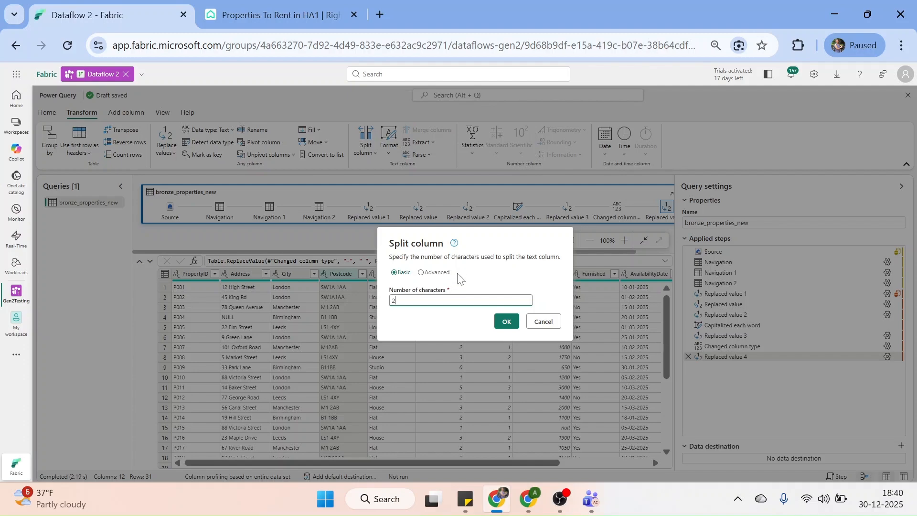
pyautogui.click(420, 273)
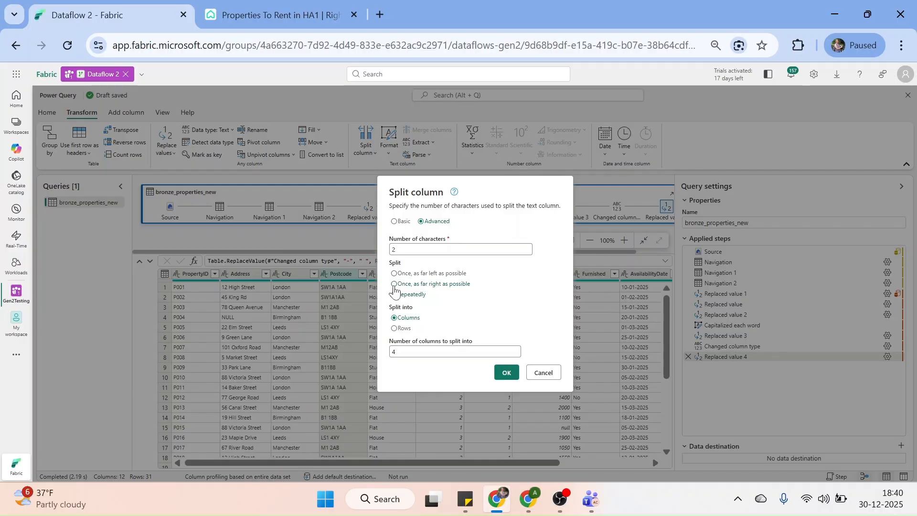
pyautogui.click(394, 294)
pyautogui.click(396, 249)
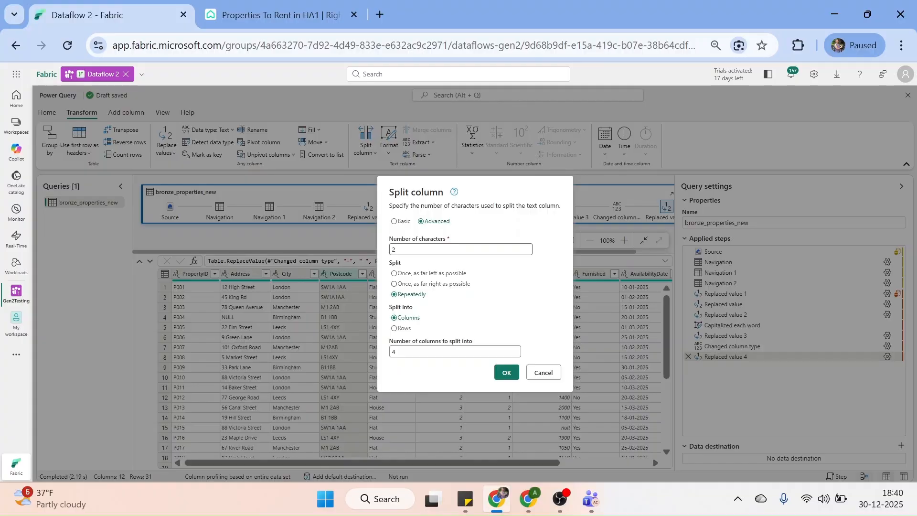
pyautogui.doubleClick(394, 249)
pyautogui.write('3')
pyautogui.click(393, 284)
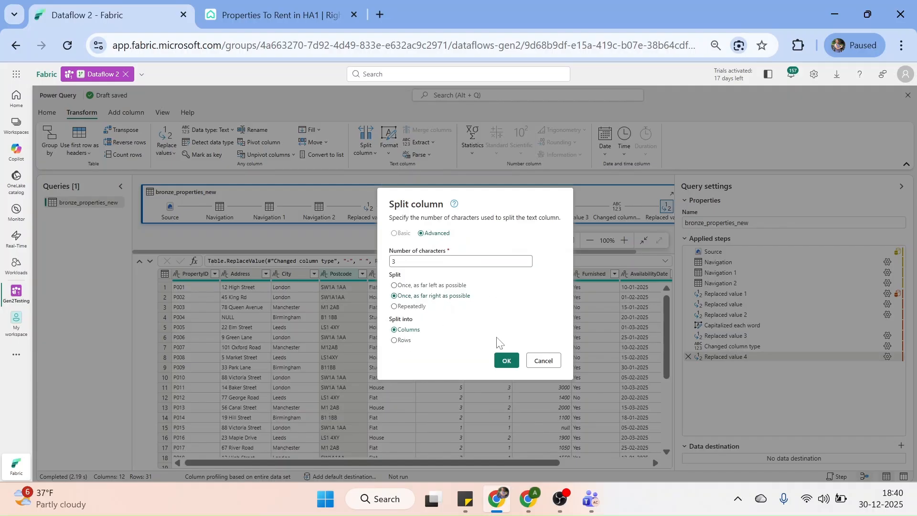
pyautogui.click(510, 361)
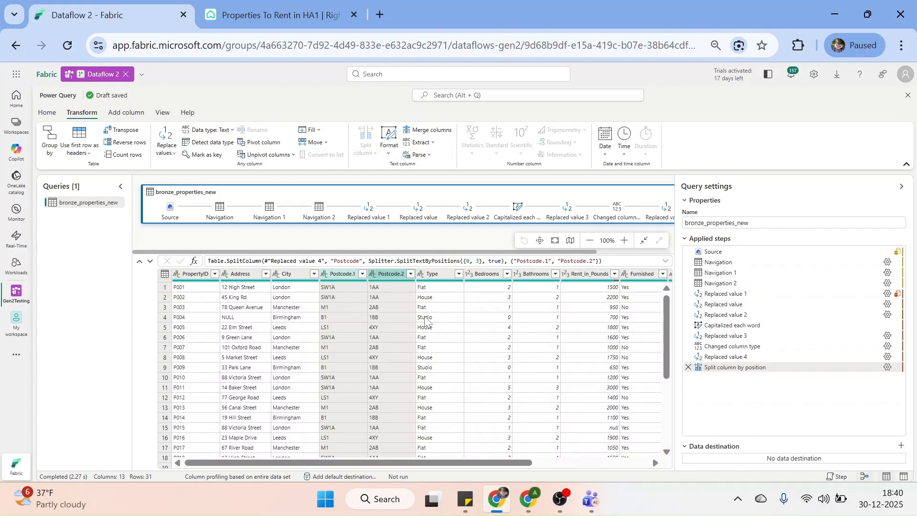
# Rename column Postcode.1 to Outward and Postcode.2 to Inward
pyautogui.doubleClick(334, 274)
pyautogui.doubleClick(351, 274)
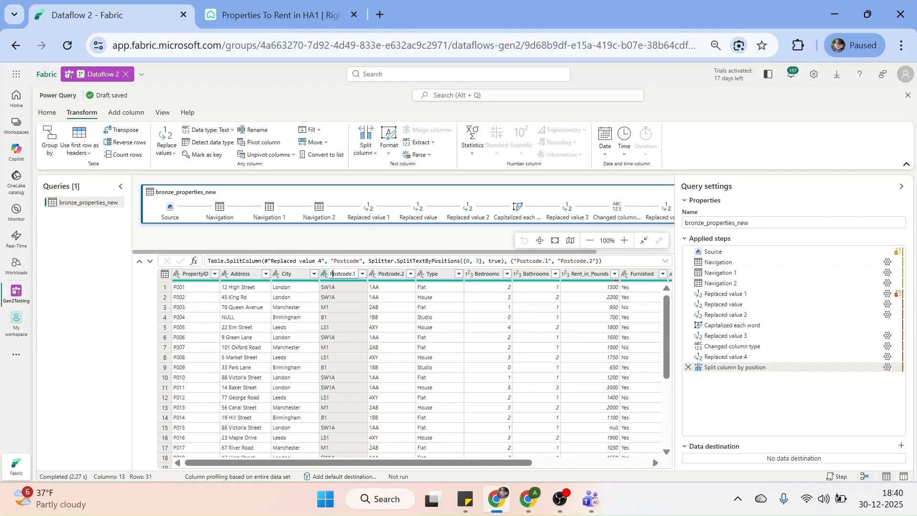
pyautogui.write('Outward')
pyautogui.press('Return')
pyautogui.click(386, 274)
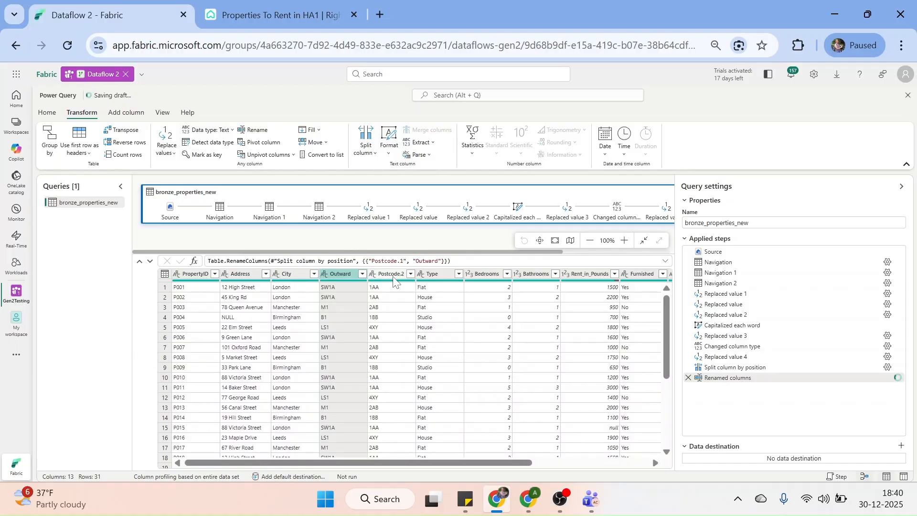
pyautogui.doubleClick(393, 276)
pyautogui.write('Inward')
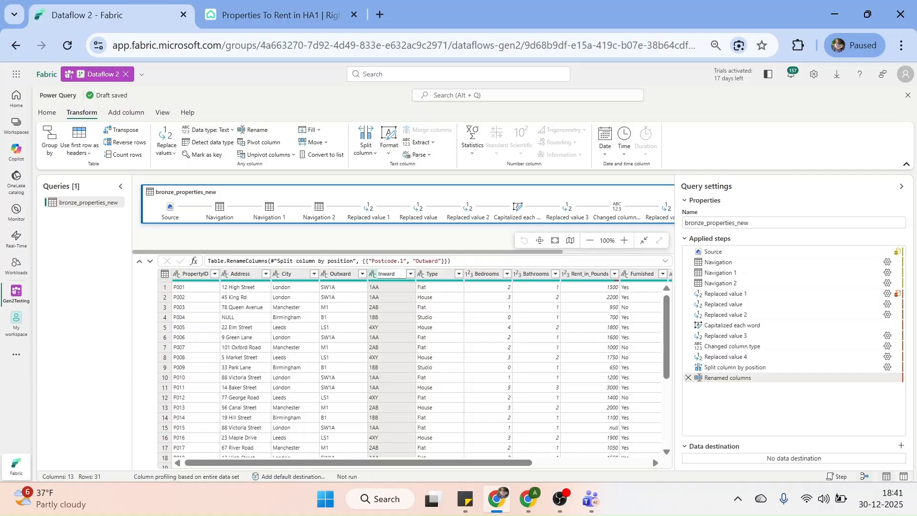
pyautogui.press('Return')
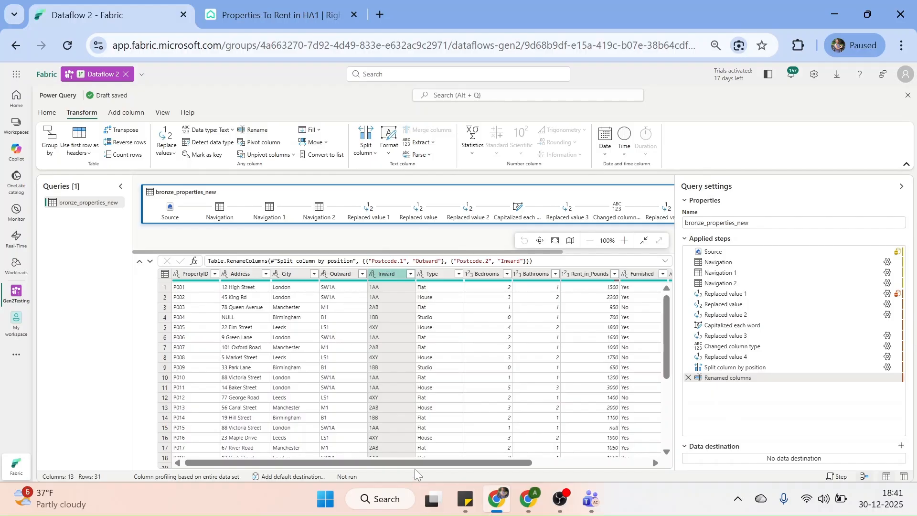
# Change AvailabilityDate to the Date type and collapse the Query settings pane
pyautogui.moveTo(415, 468); pyautogui.dragTo(532, 470)
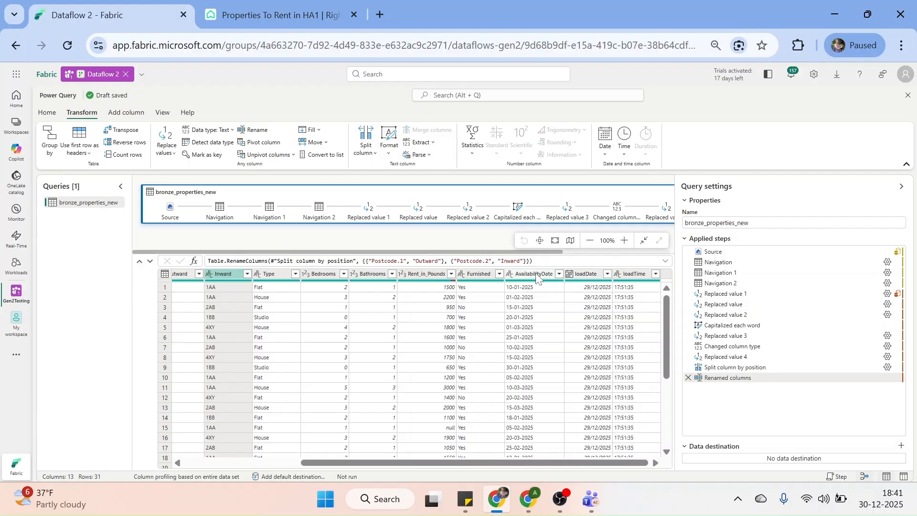
pyautogui.rightClick(535, 276)
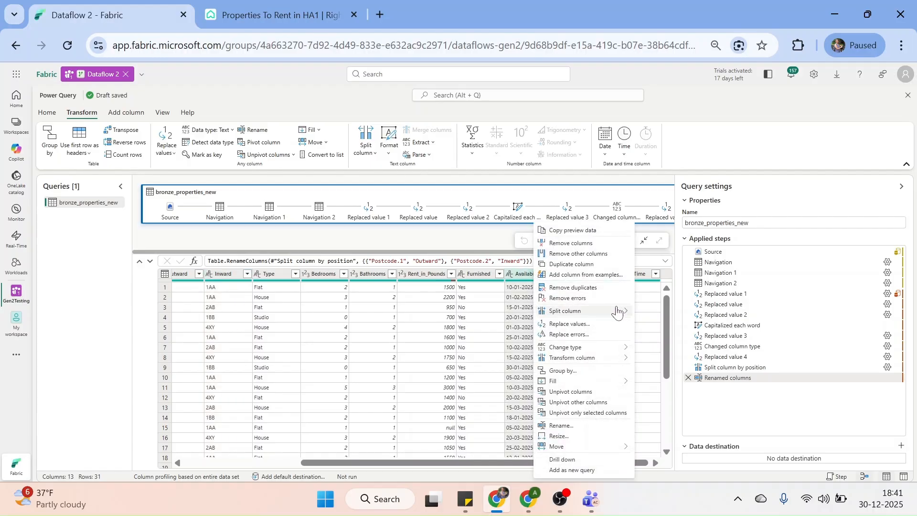
pyautogui.moveTo(619, 349)
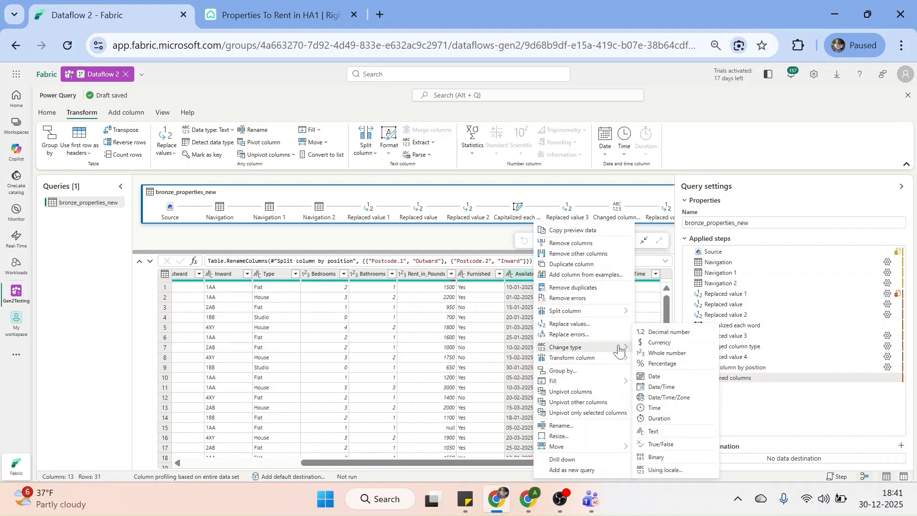
pyautogui.click(661, 378)
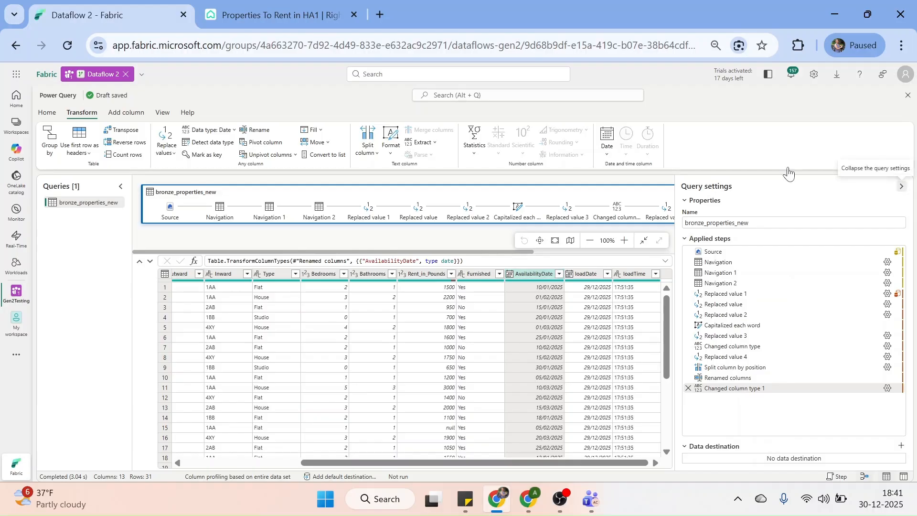
pyautogui.click(901, 185)
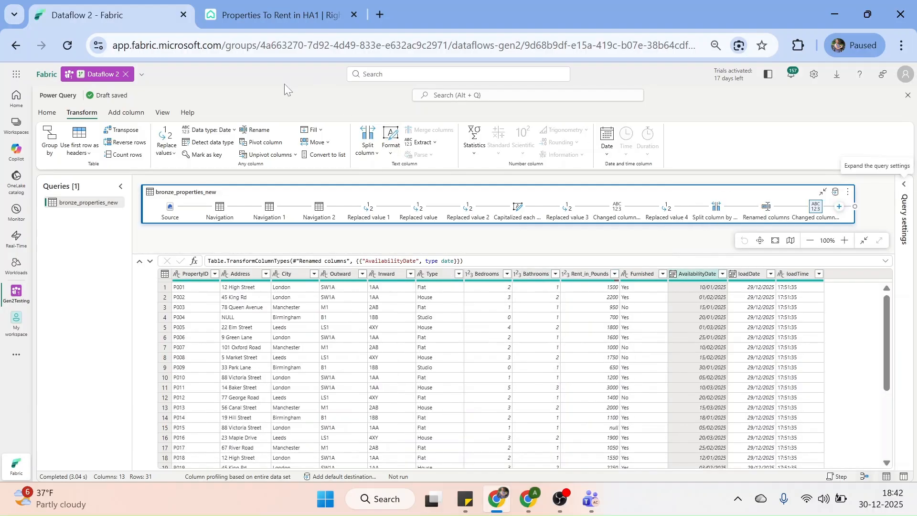
pyautogui.click(54, 113)
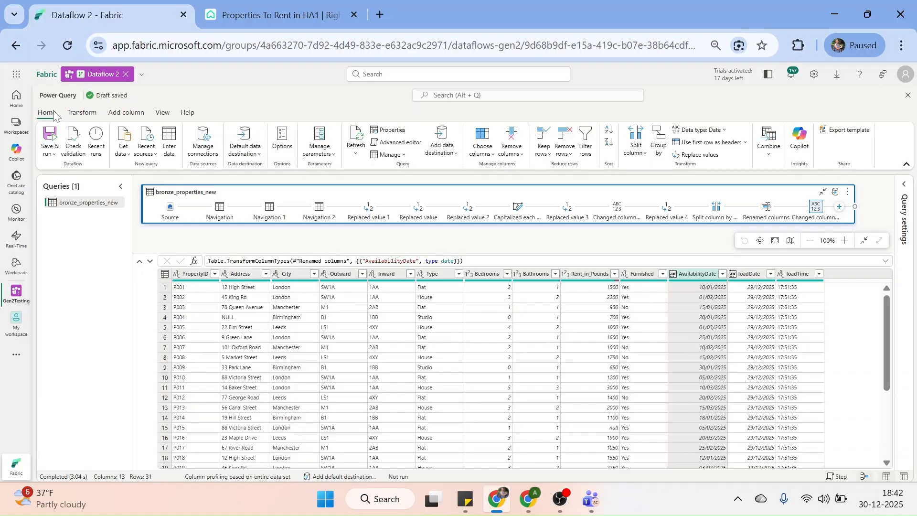
pyautogui.click(391, 142)
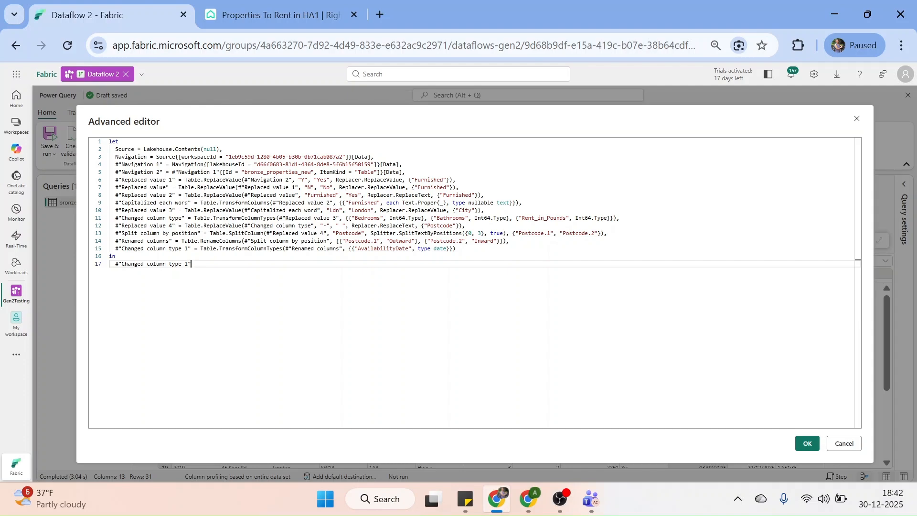
pyautogui.hotkey('ctrl', 'a')
pyautogui.hotkey('ctrl', 'c')
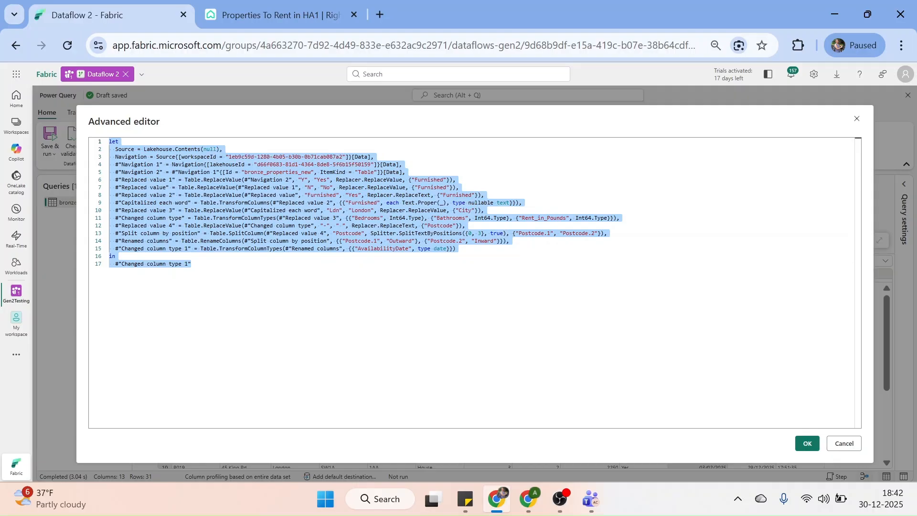
pyautogui.click(844, 444)
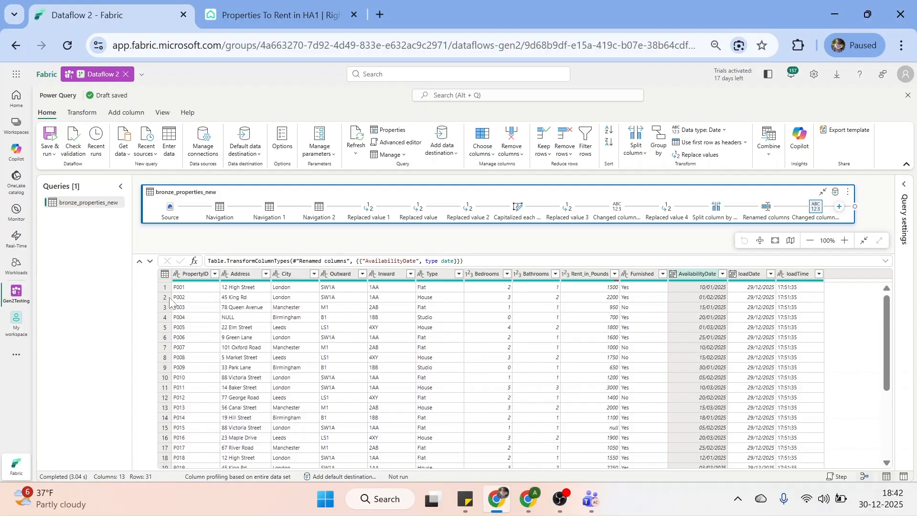
# Create a new blank query from the pasted bronze_properties_new M code
pyautogui.rightClick(70, 220)
pyautogui.moveTo(120, 243)
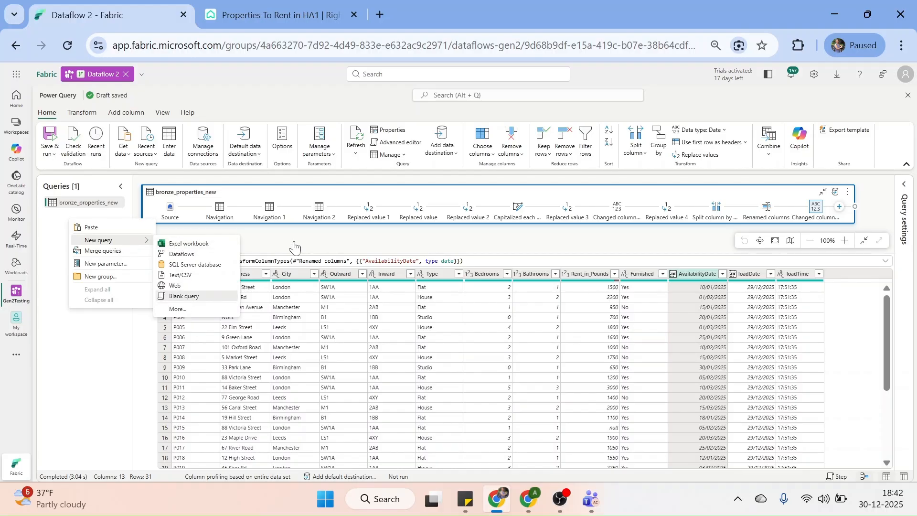
pyautogui.click(192, 296)
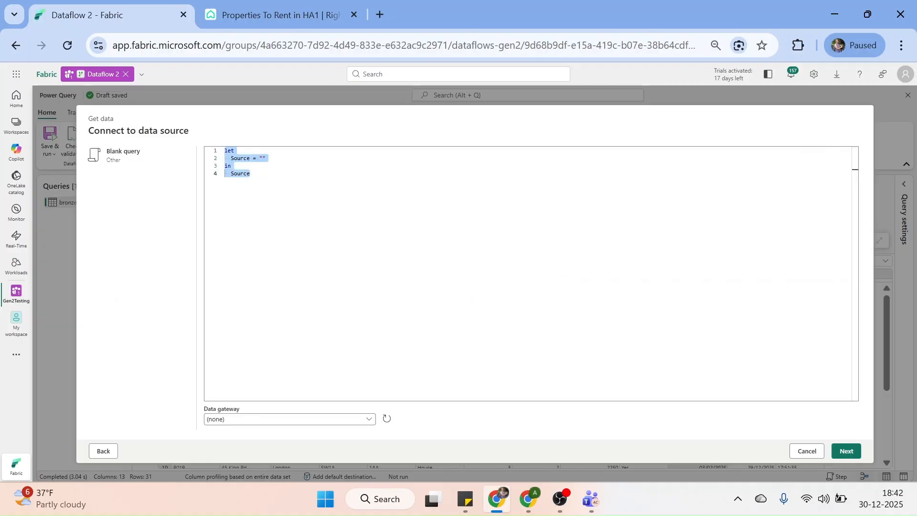
pyautogui.press('Delete')
pyautogui.hotkey('ctrl', 'v')
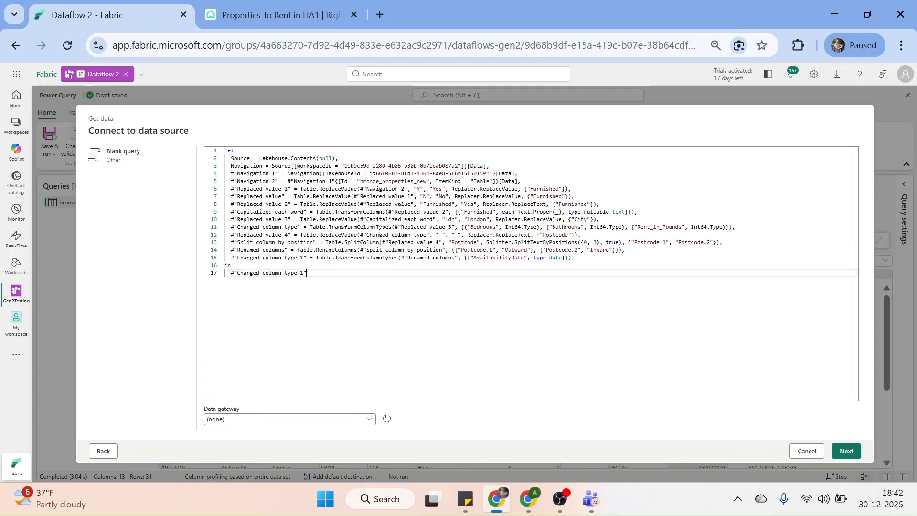
pyautogui.click(850, 450)
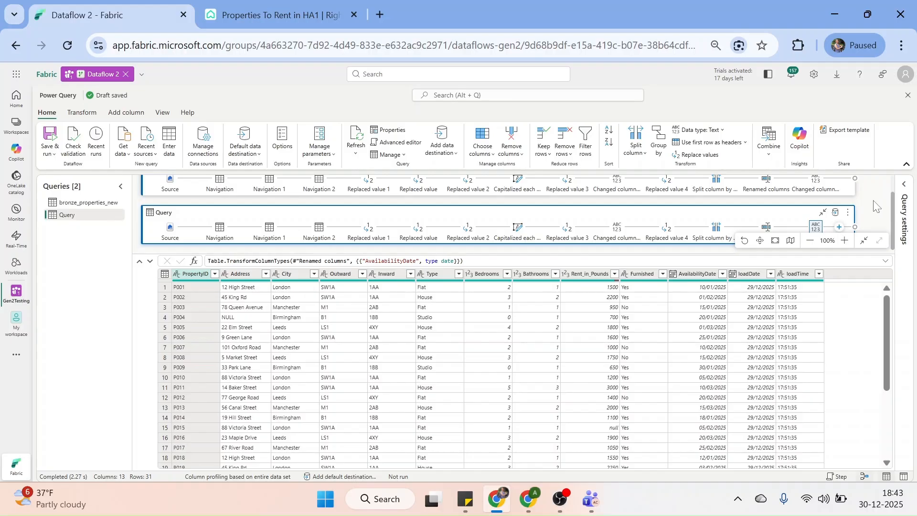
# Delete the duplicate query Query, then enlarge the diagram area and fit it to view
pyautogui.rightClick(83, 219)
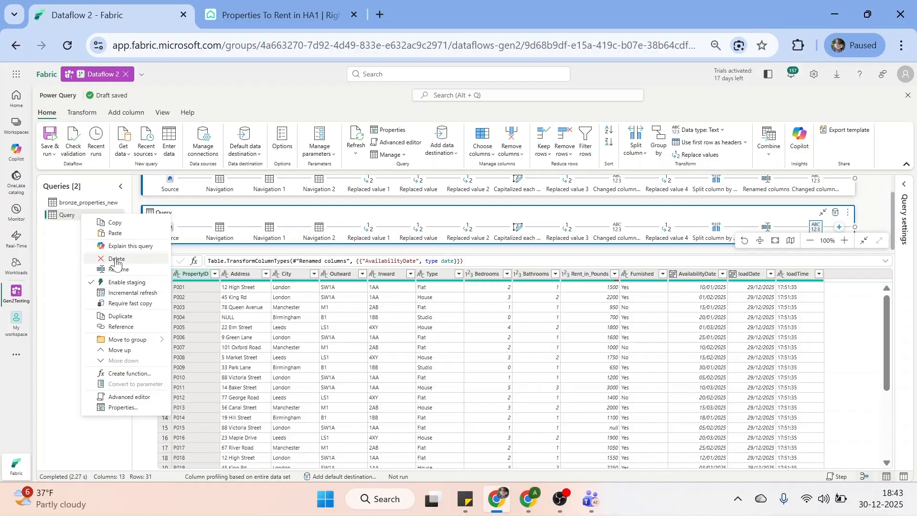
pyautogui.click(116, 260)
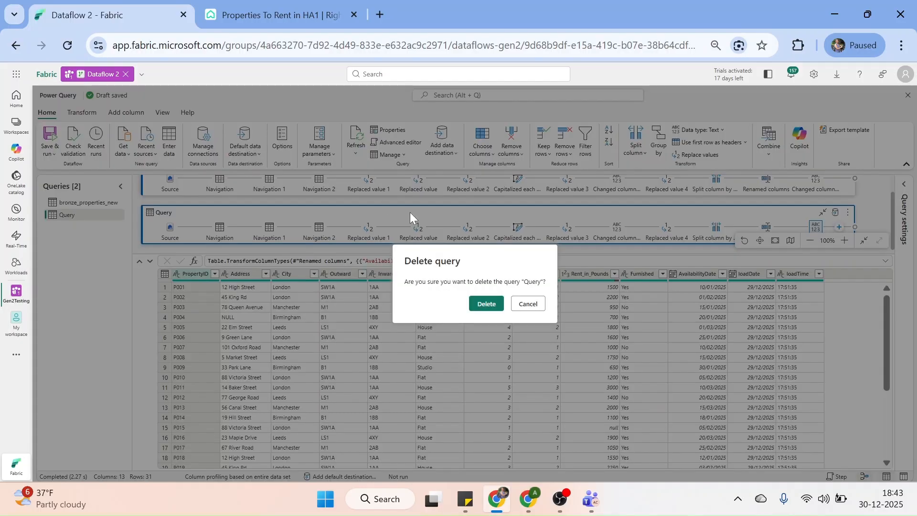
pyautogui.click(484, 305)
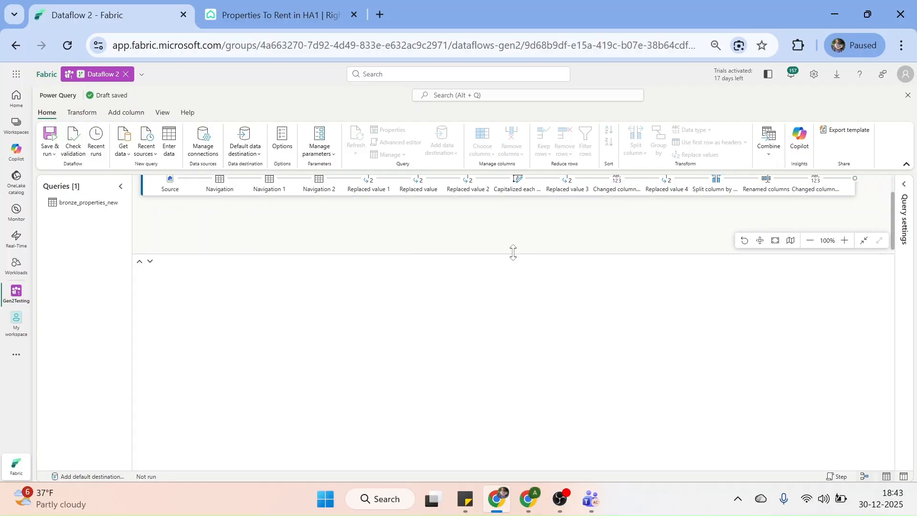
pyautogui.moveTo(512, 252); pyautogui.dragTo(515, 306)
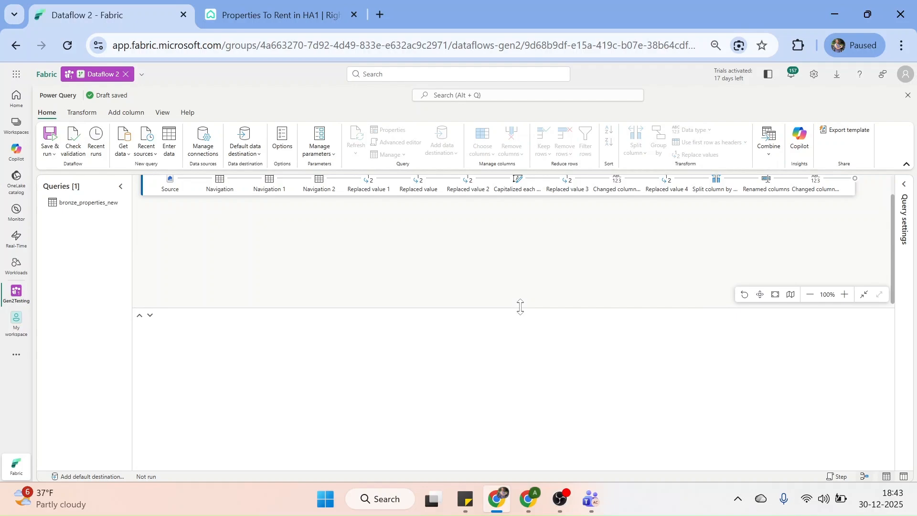
pyautogui.click(760, 294)
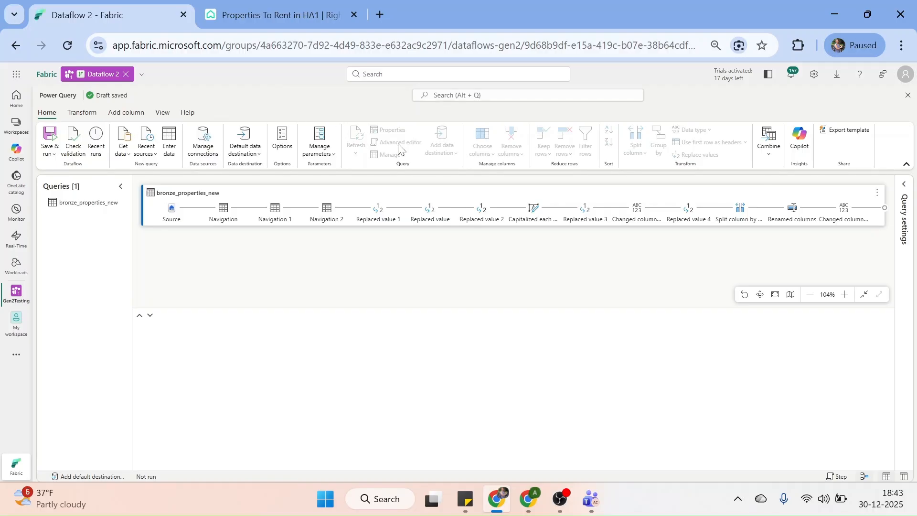
# Select bronze_properties_new and review its M code in the Advanced editor, cancelling without changes
pyautogui.click(91, 204)
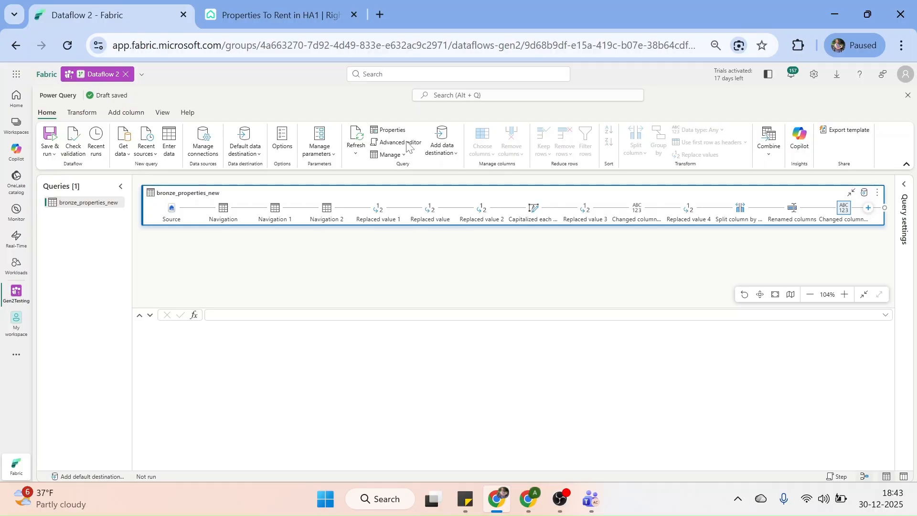
pyautogui.click(406, 143)
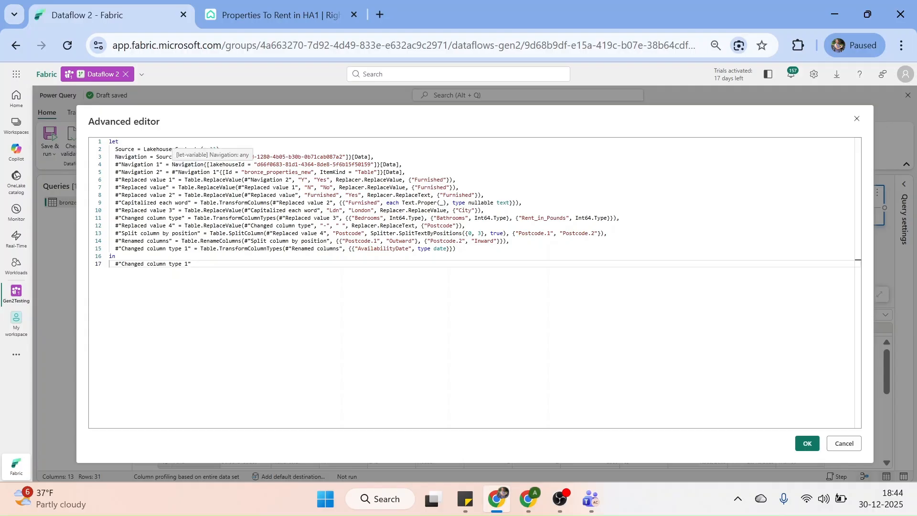
pyautogui.click(403, 164)
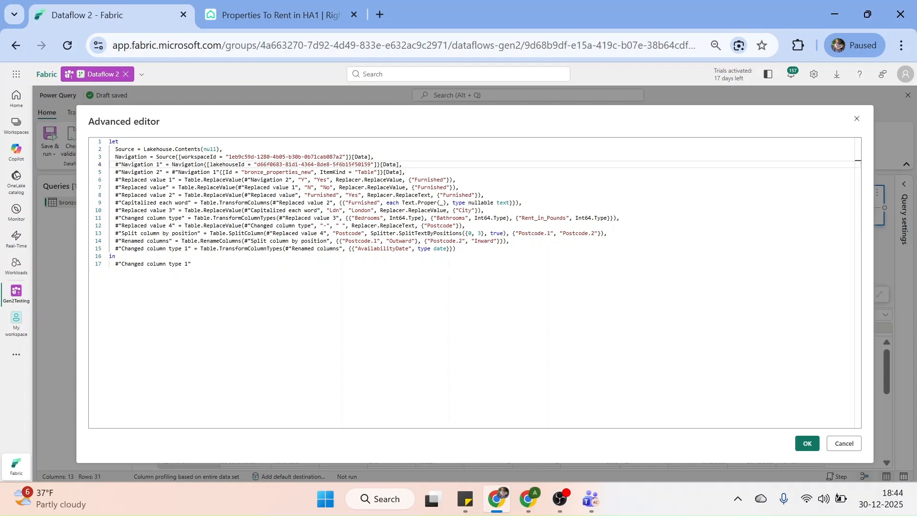
pyautogui.click(844, 444)
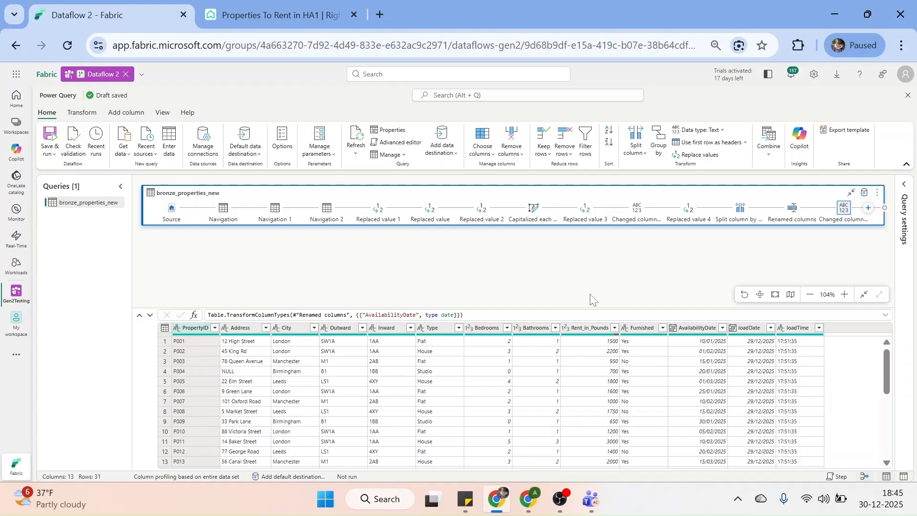
# Choose Lakehouse as the query's data destination and continue with its connection
pyautogui.click(864, 196)
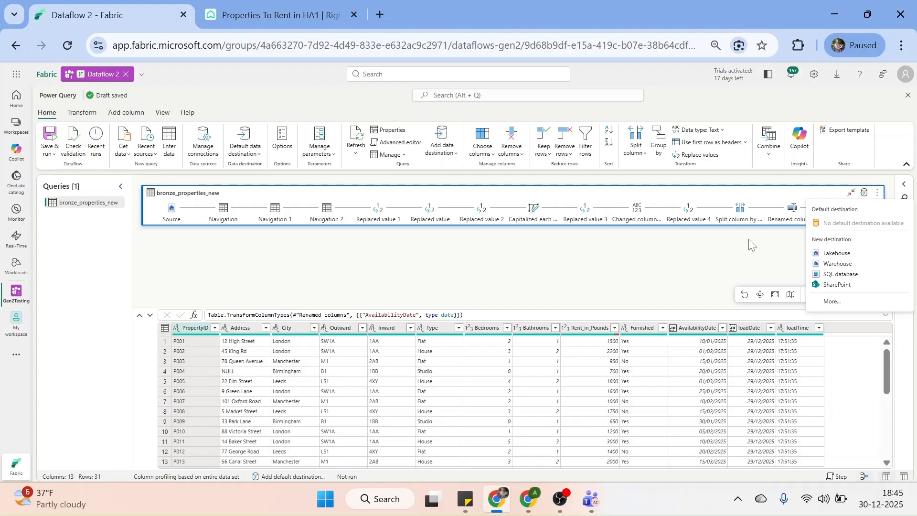
pyautogui.click(833, 303)
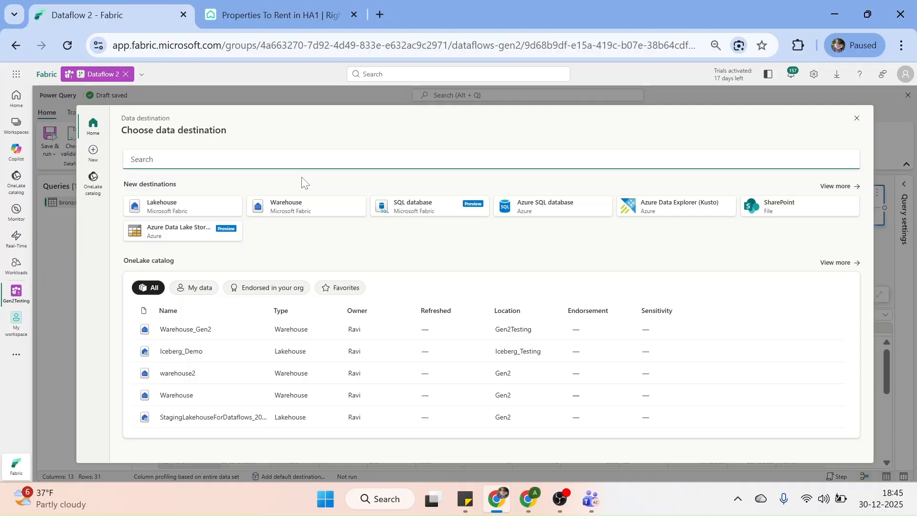
pyautogui.click(157, 210)
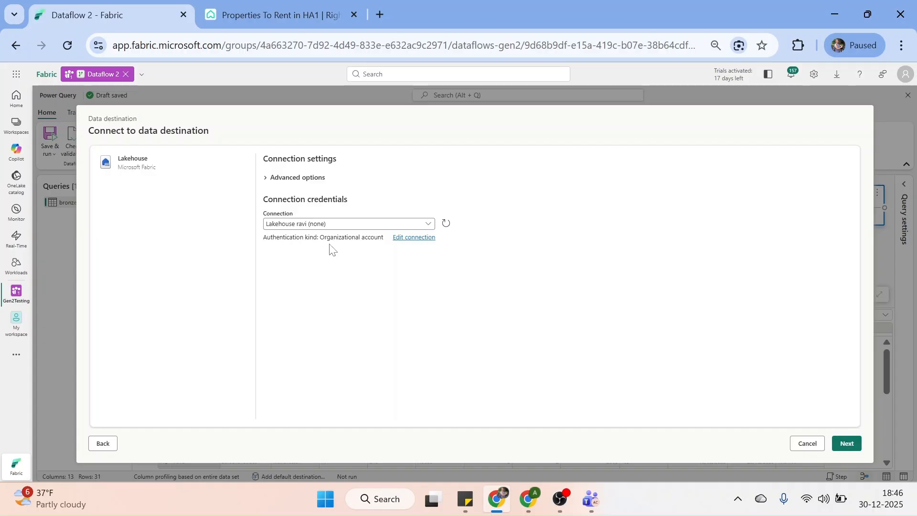
pyautogui.click(850, 443)
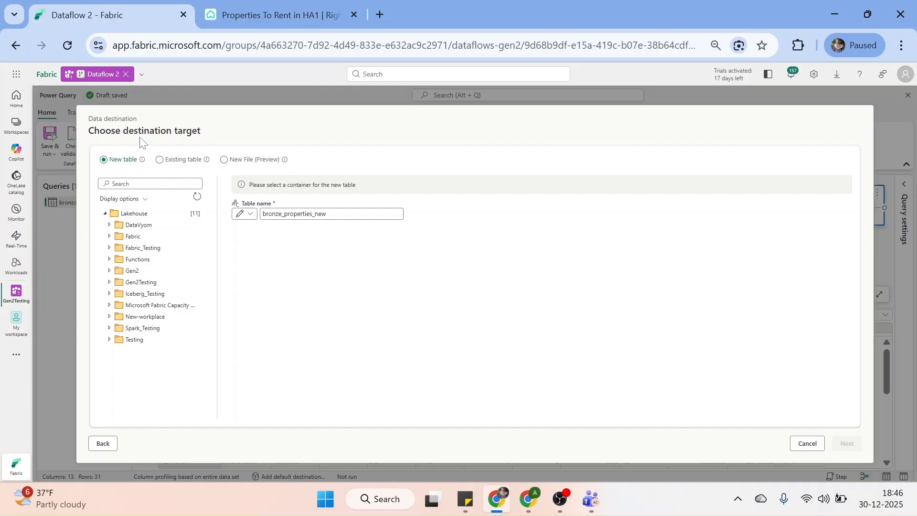
# Target a new table in the Iceberg_Demo lakehouse under the Iceberg_Testing workspace
pyautogui.moveTo(289, 168)
pyautogui.click(109, 294)
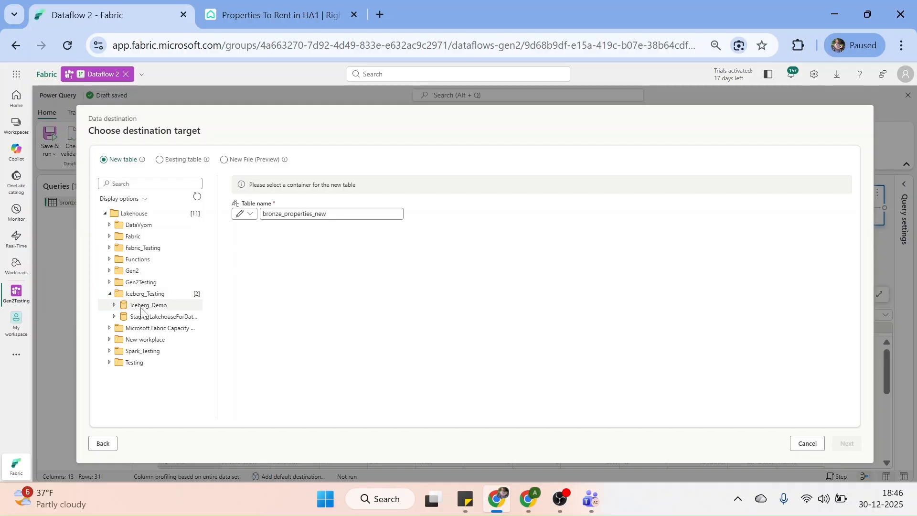
pyautogui.click(143, 305)
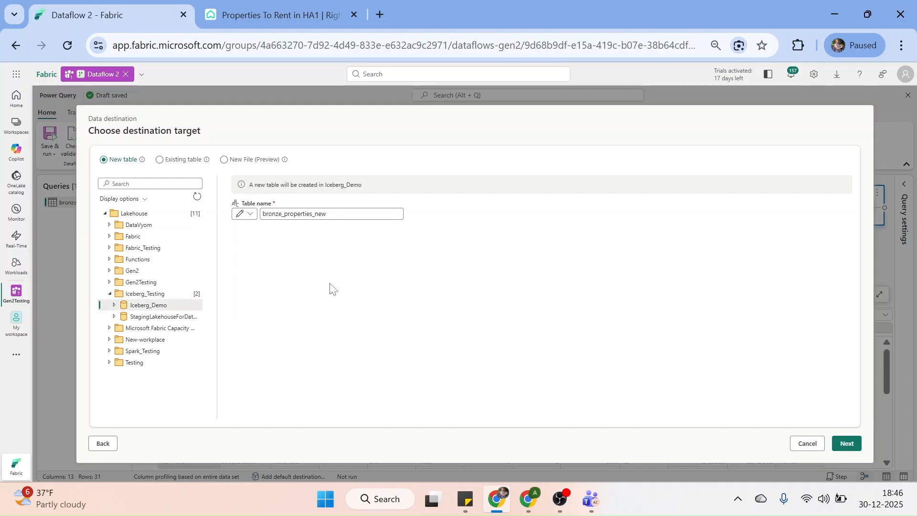
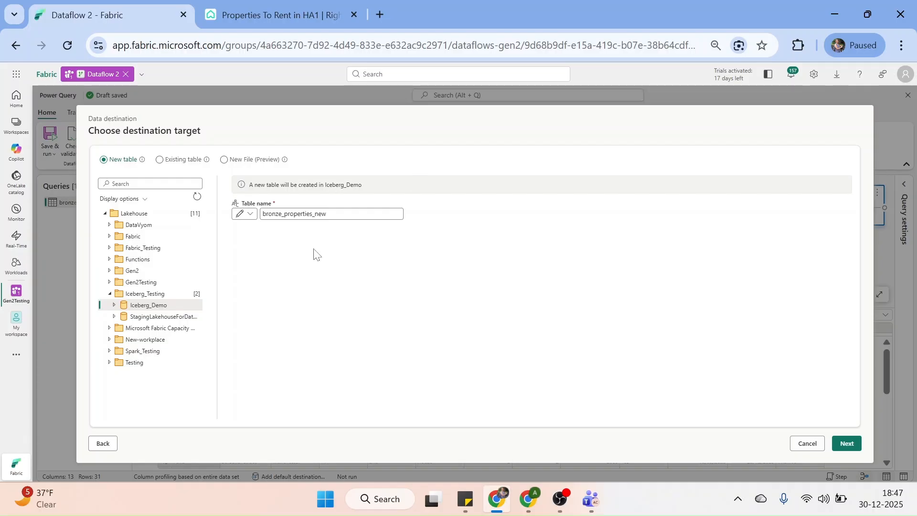
# Go past the bronze_properties_new target, see the 'table already exists' warning, and cancel the destination dialog
pyautogui.click(343, 213)
pyautogui.click(845, 448)
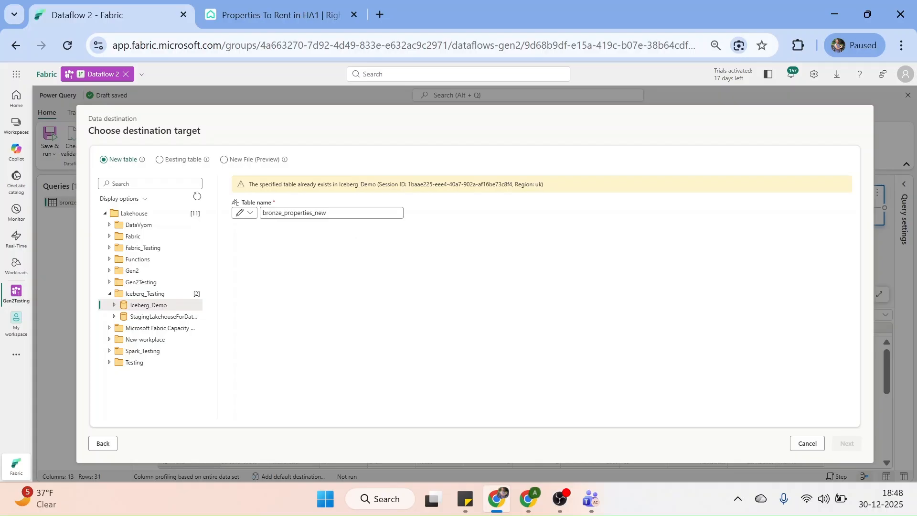
pyautogui.moveTo(344, 130); pyautogui.dragTo(425, 125)
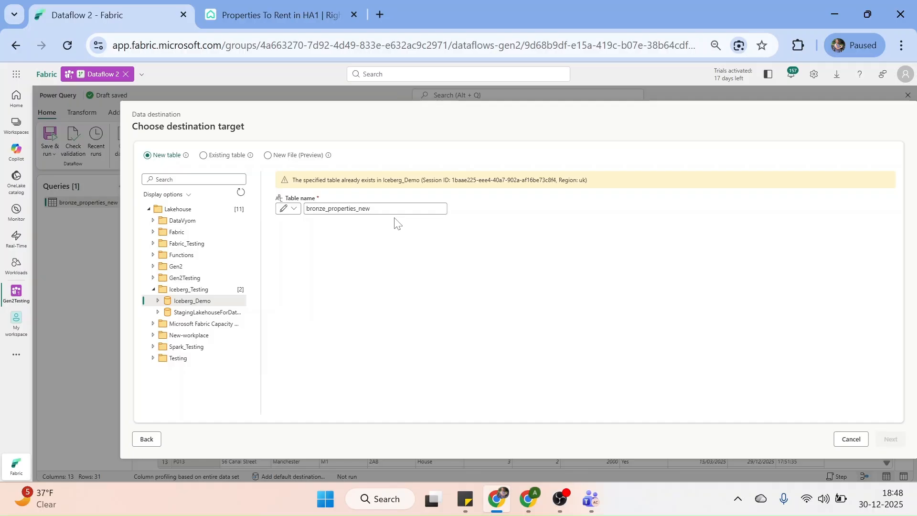
pyautogui.click(850, 439)
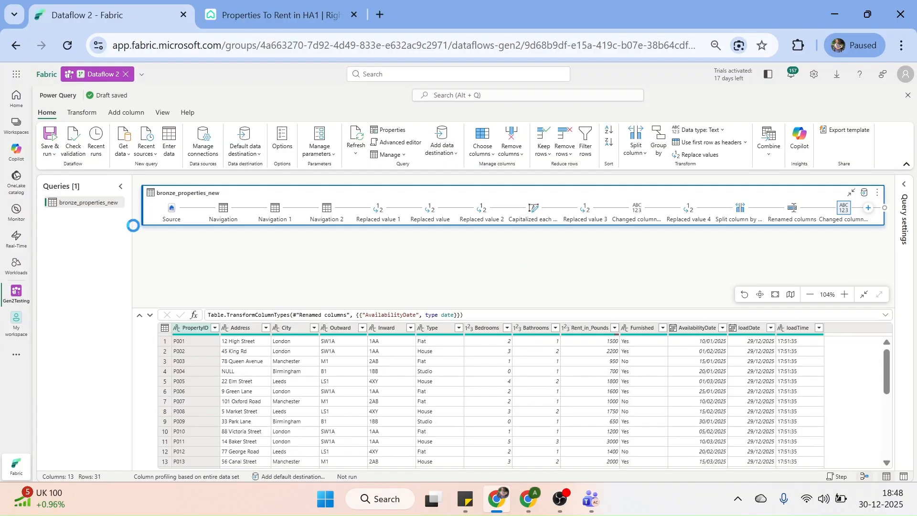
# Rename the query from bronze_properties_new to bronze_properties_transformed
pyautogui.rightClick(84, 206)
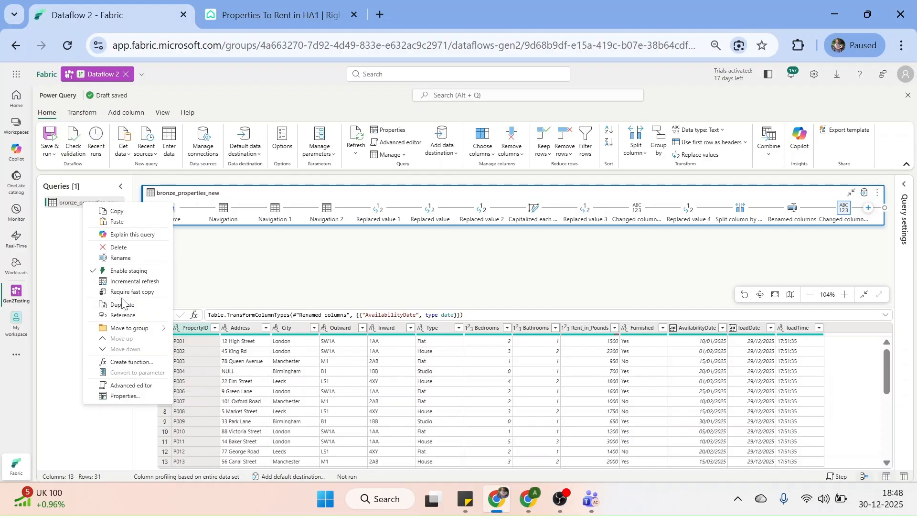
pyautogui.click(127, 260)
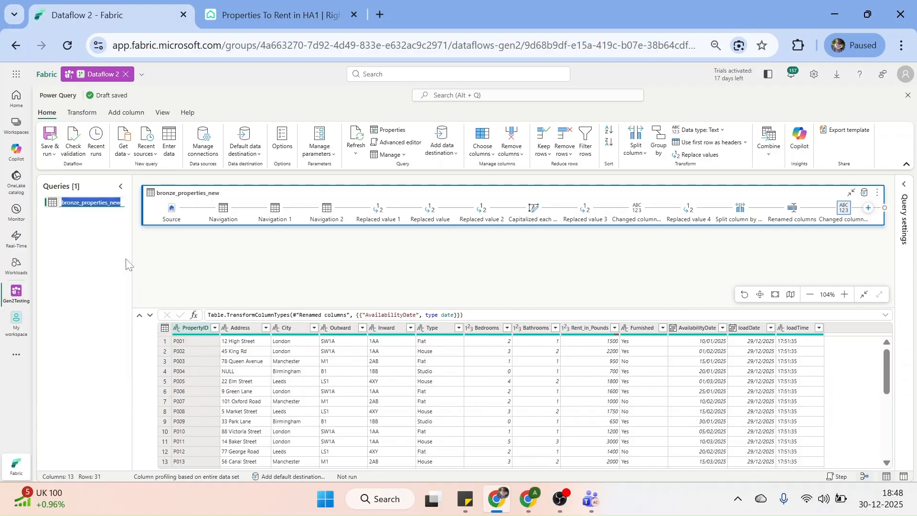
pyautogui.press('End')
pyautogui.press('BackSpace')
pyautogui.press('BackSpace')
pyautogui.press('BackSpace')
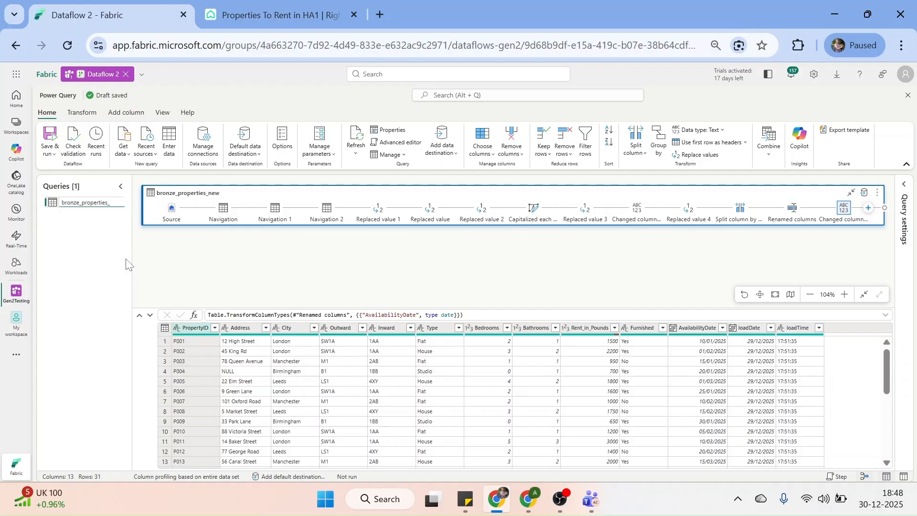
pyautogui.write('tras')
pyautogui.write('ns')
pyautogui.write('formed')
pyautogui.press('Return')
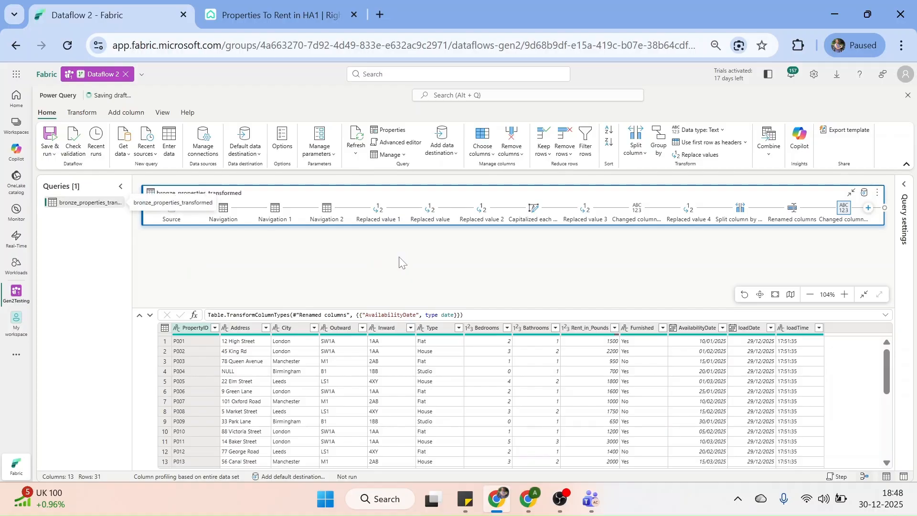
# Check the full new name in Query settings, then collapse the settings pane
pyautogui.click(903, 189)
pyautogui.click(786, 222)
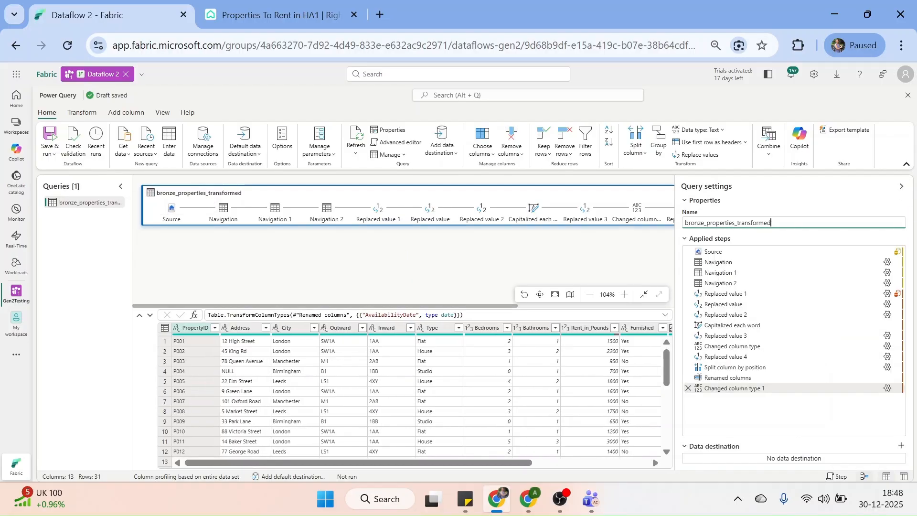
pyautogui.click(460, 251)
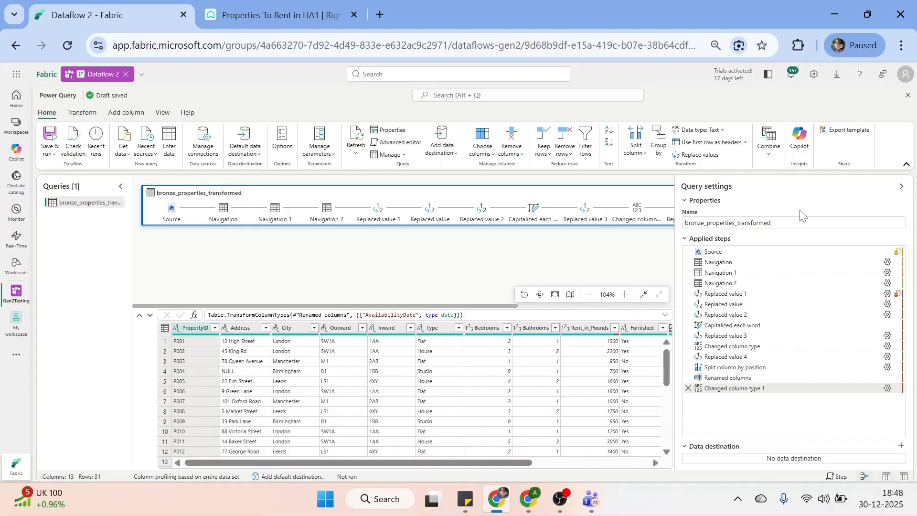
pyautogui.click(901, 185)
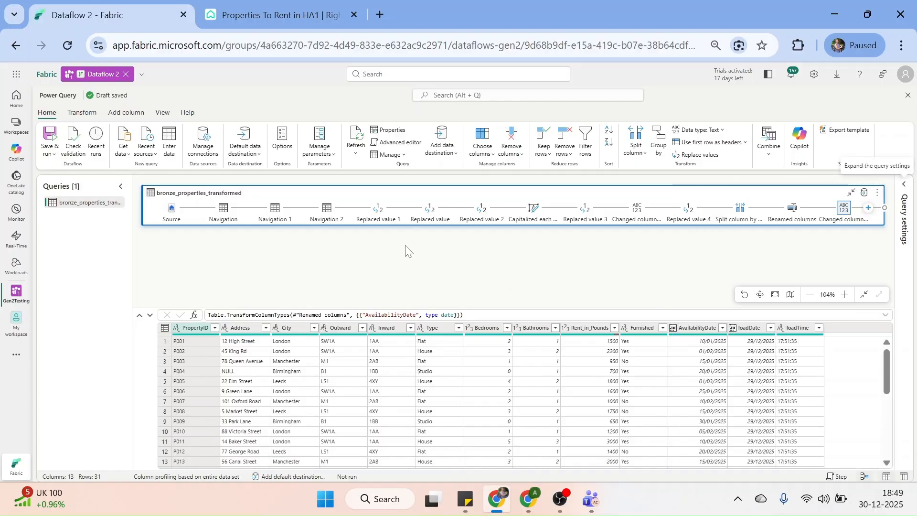
# Save the dataflow and let validation finish, last validated 30/12/2025 at 18:49
pyautogui.click(57, 153)
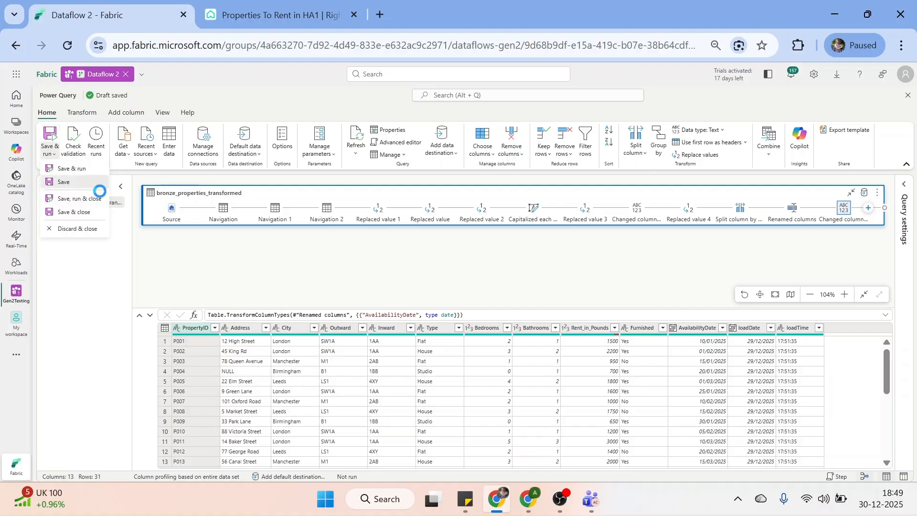
pyautogui.click(98, 186)
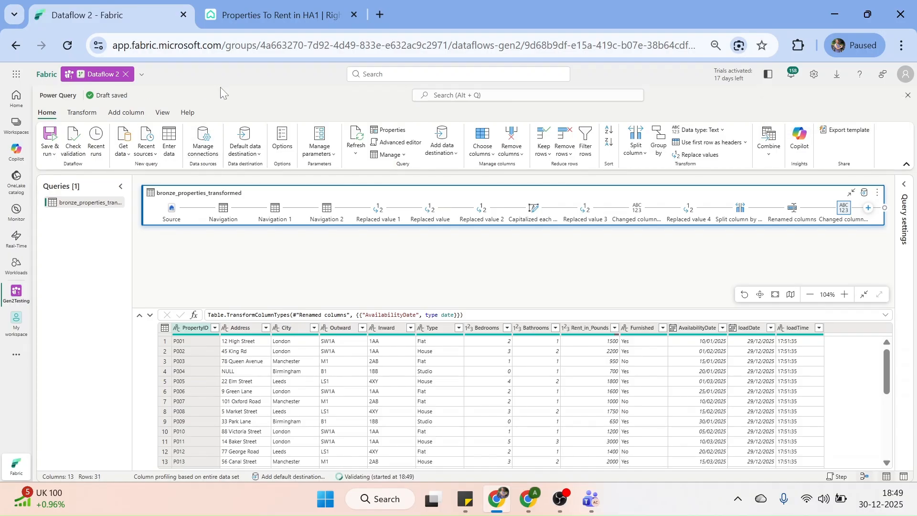
pyautogui.click(55, 156)
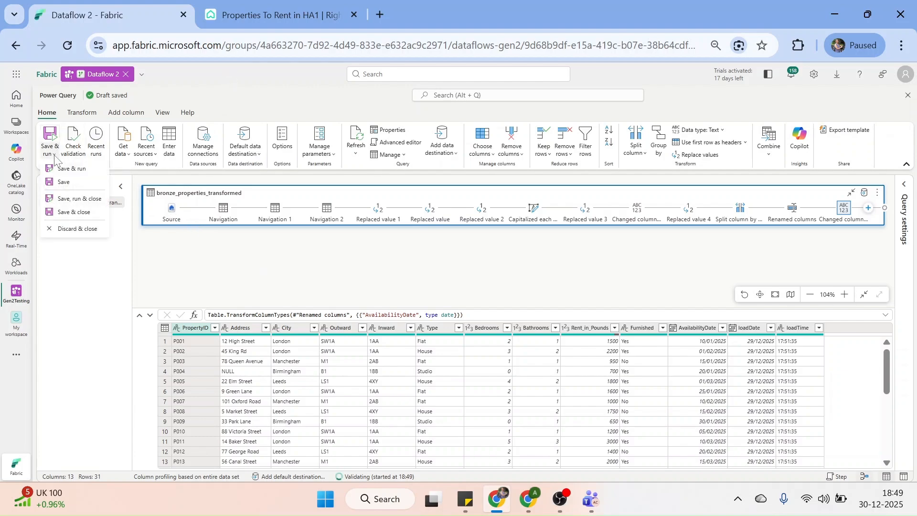
pyautogui.click(201, 263)
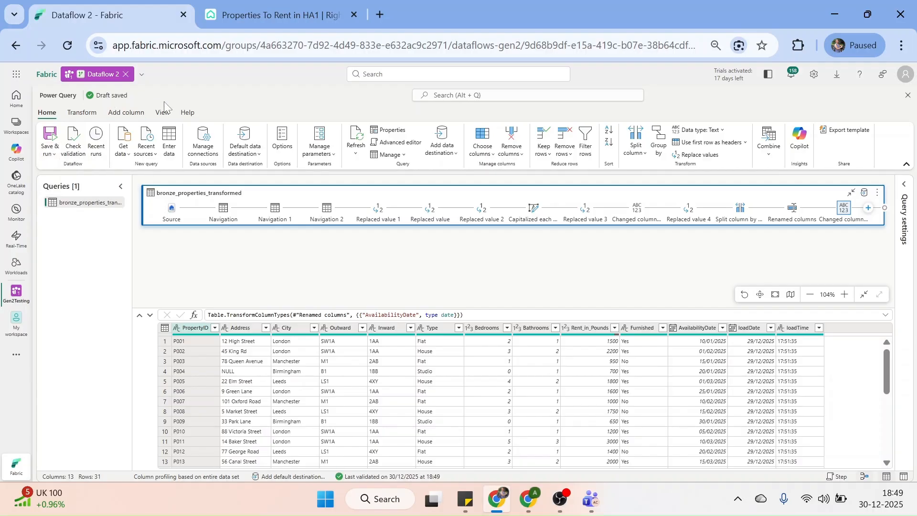
pyautogui.click(54, 155)
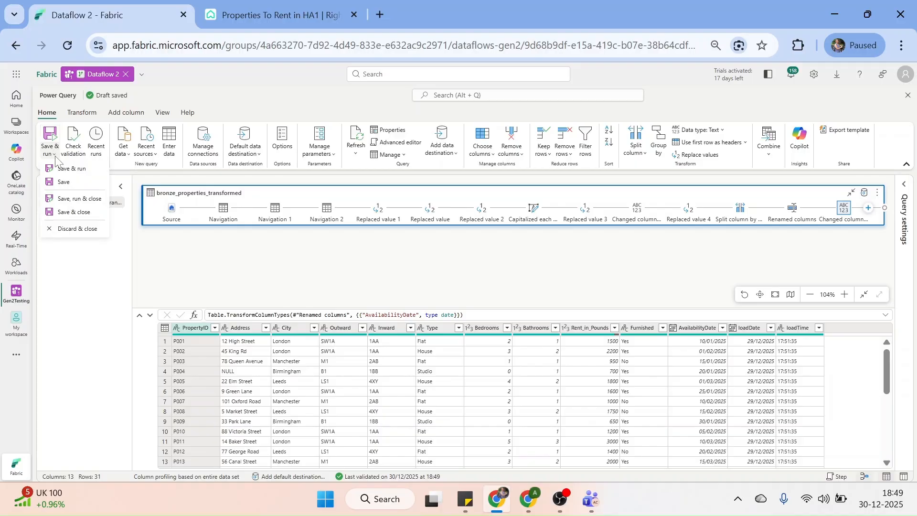
pyautogui.click(189, 282)
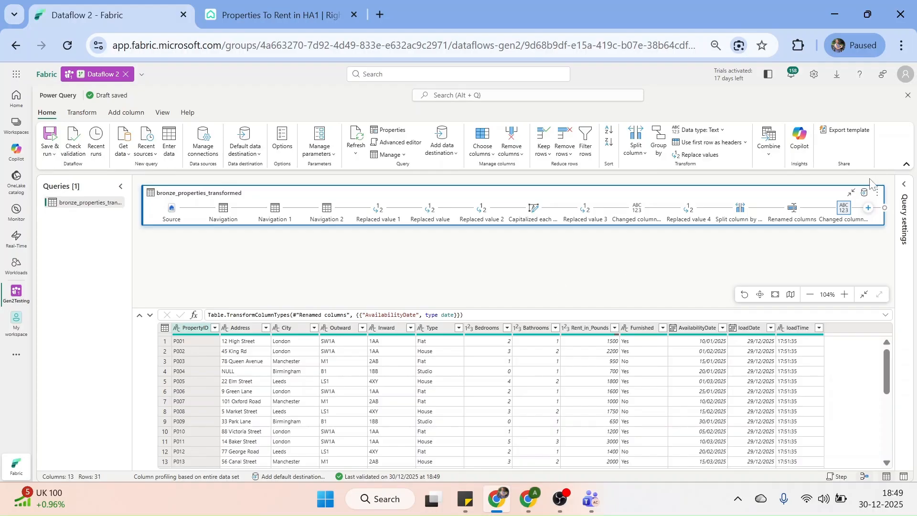
# Add a Lakehouse destination targeting a new table in Iceberg_Demo under the Iceberg_Testing workspace
pyautogui.click(865, 193)
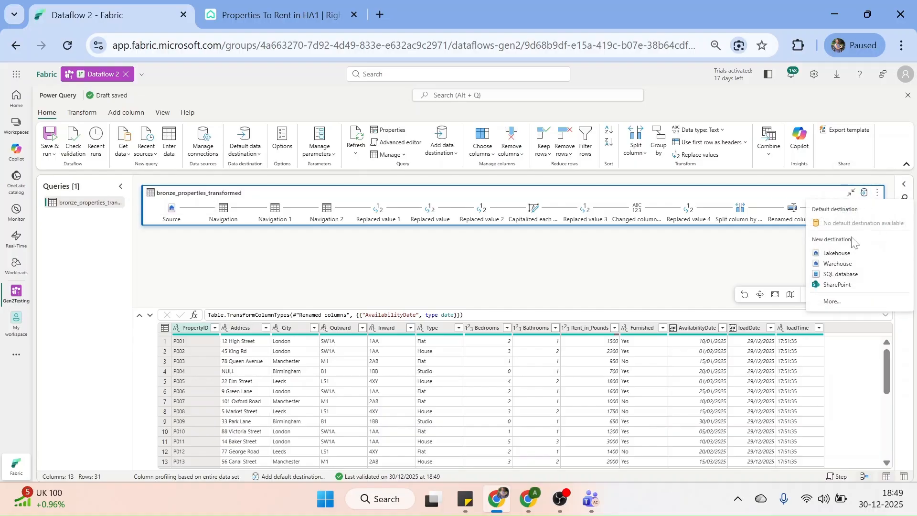
pyautogui.click(843, 256)
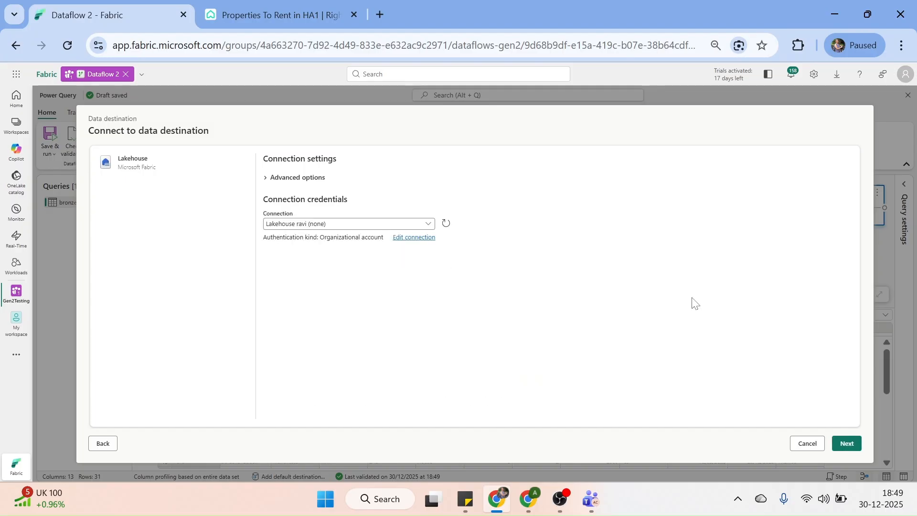
pyautogui.click(847, 443)
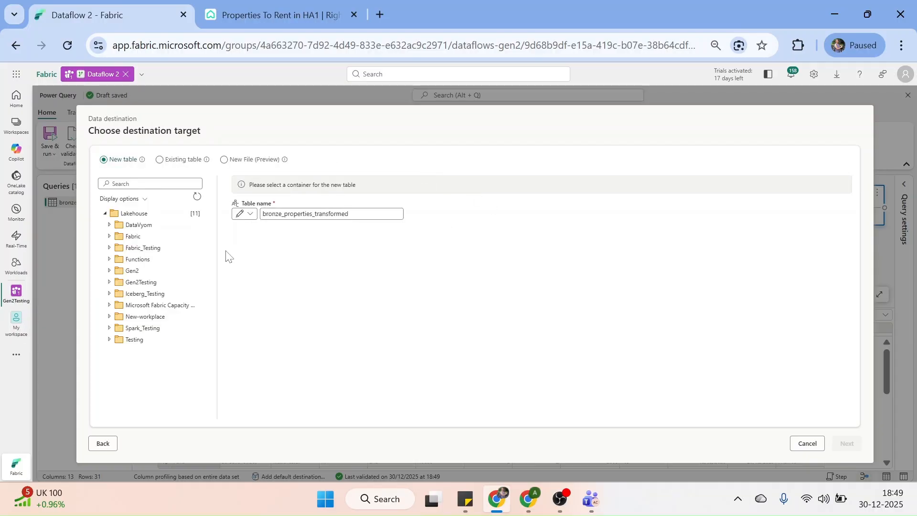
pyautogui.click(124, 296)
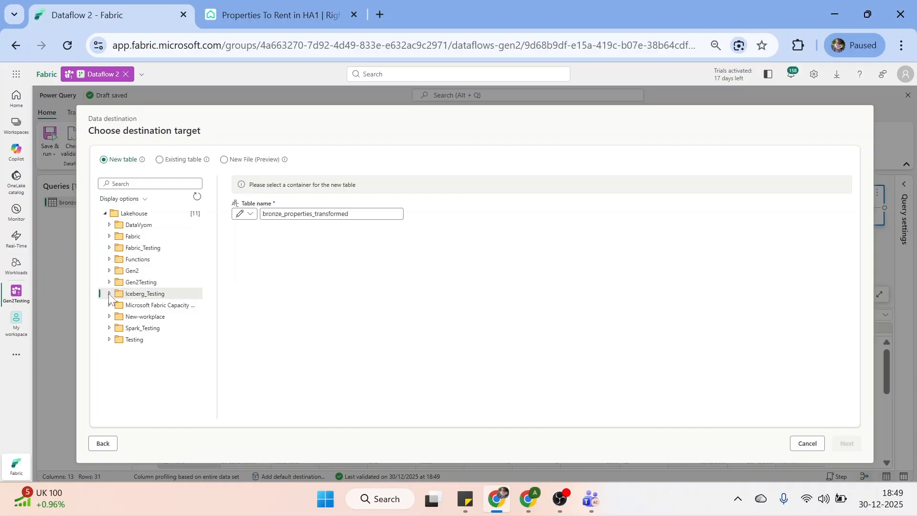
pyautogui.click(110, 294)
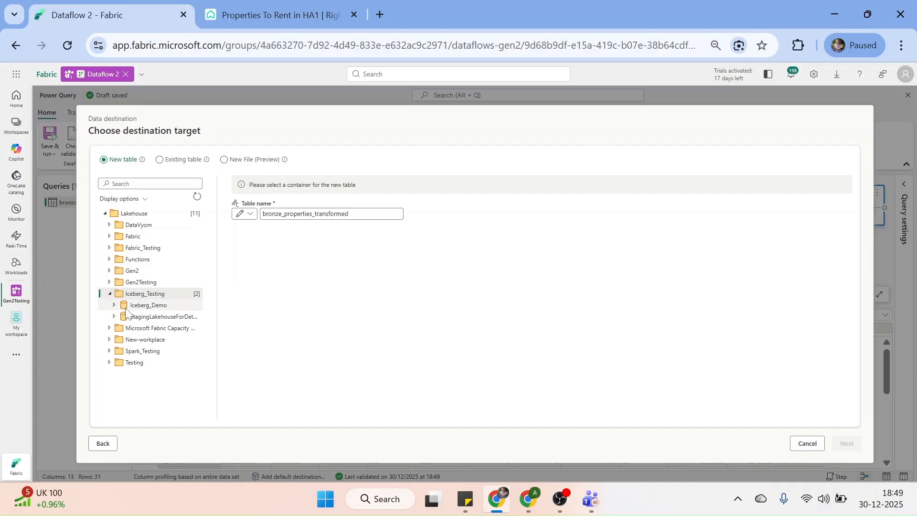
pyautogui.click(130, 306)
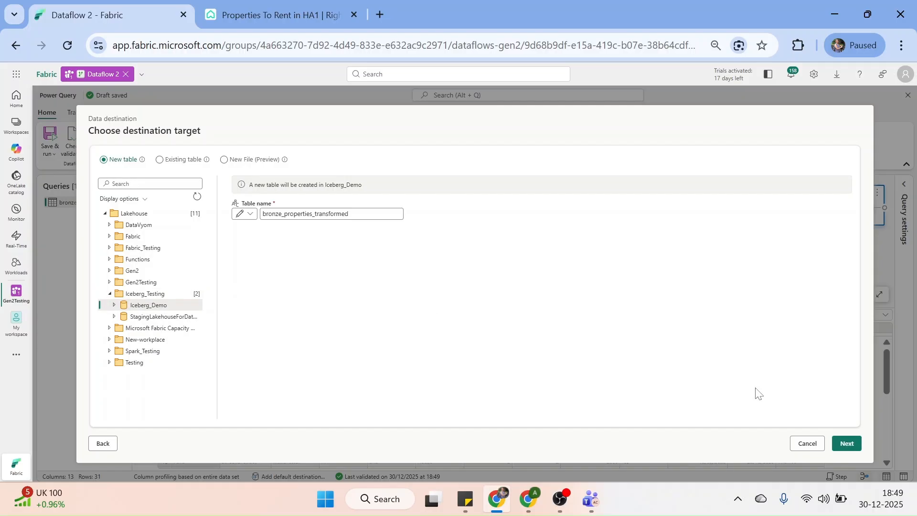
# Turn off automatic settings, keep Replace update method and dynamic schema, and save the destination settings
pyautogui.click(846, 443)
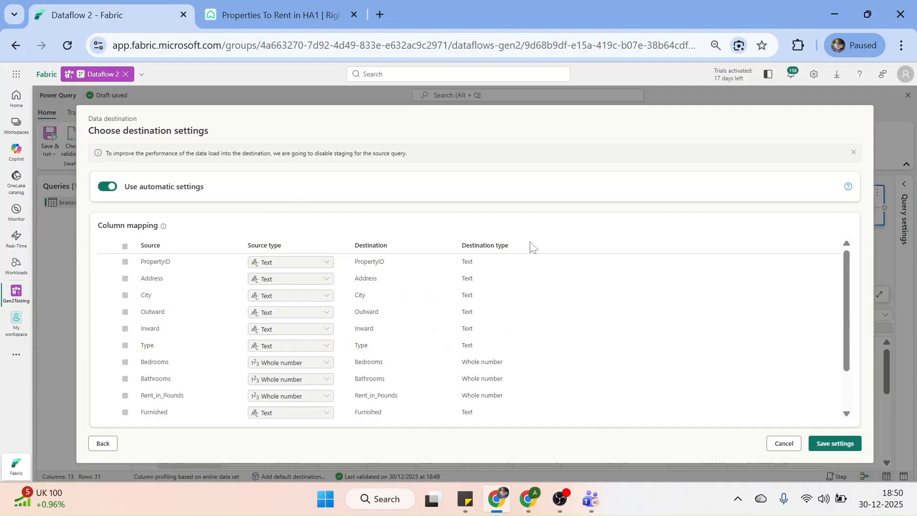
pyautogui.scroll(-3, 848, 333)
pyautogui.click(107, 187)
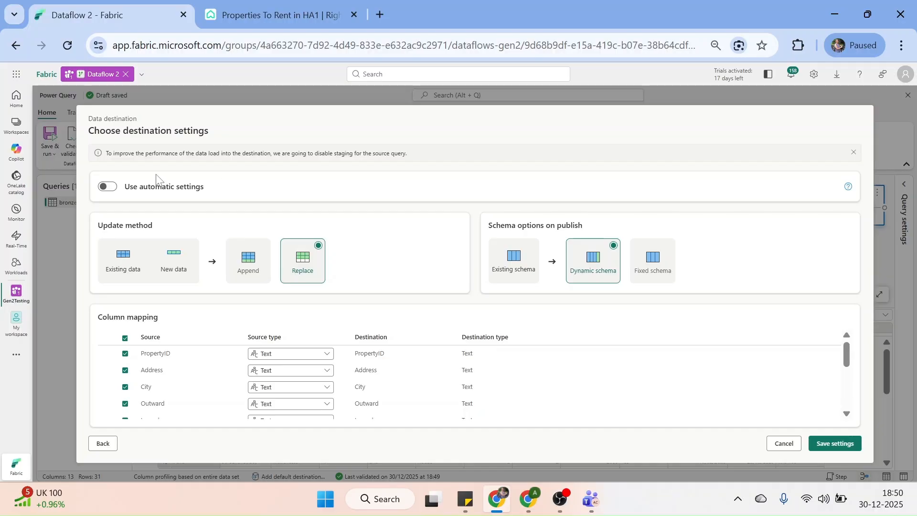
pyautogui.click(114, 191)
pyautogui.click(103, 188)
pyautogui.moveTo(846, 354); pyautogui.dragTo(848, 431)
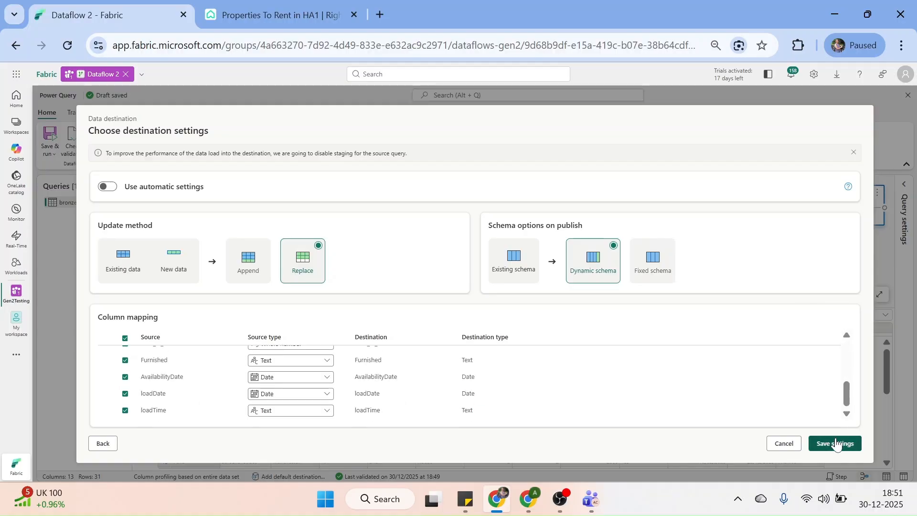
pyautogui.click(835, 443)
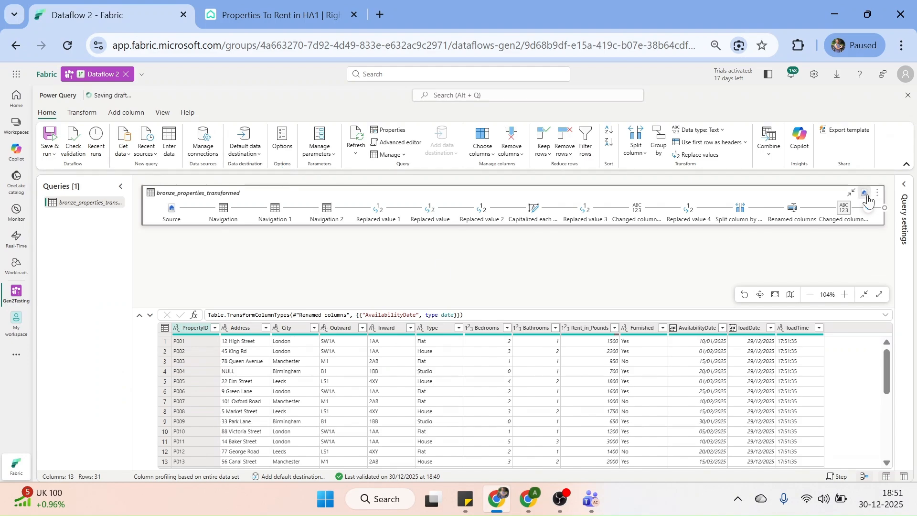
# Turn on column quality details and column value distribution in the View tab's Data view options
pyautogui.moveTo(867, 200)
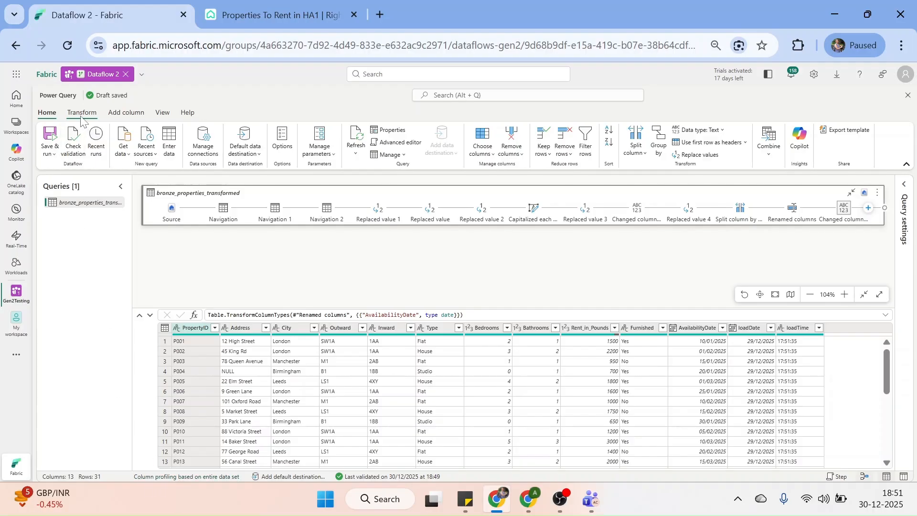
pyautogui.click(163, 118)
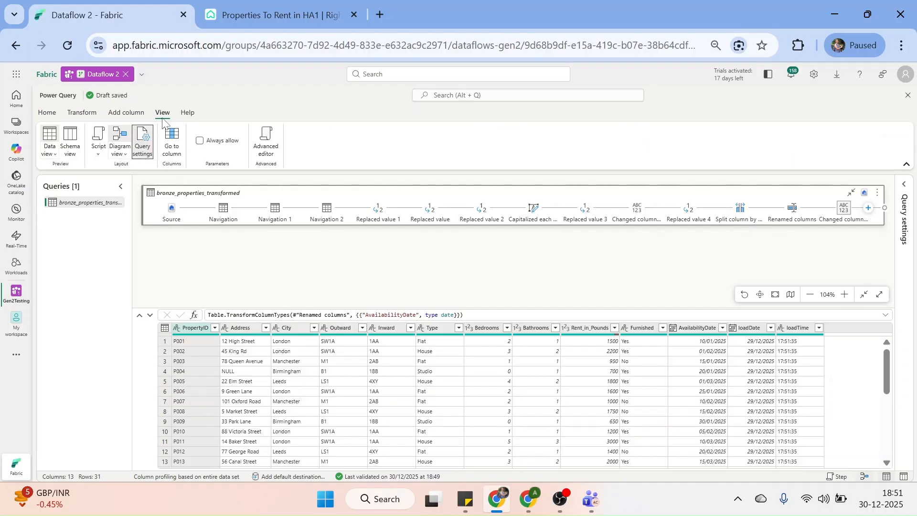
pyautogui.click(56, 154)
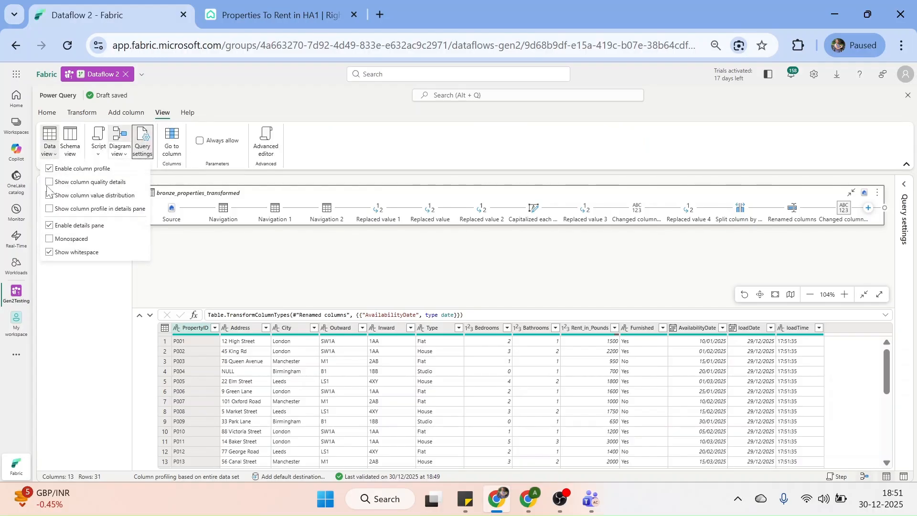
pyautogui.click(49, 183)
pyautogui.click(50, 195)
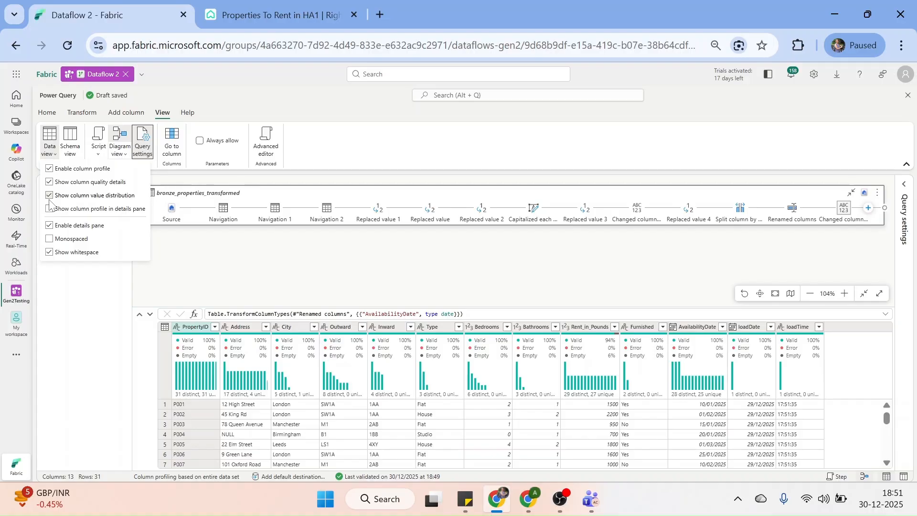
pyautogui.moveTo(200, 362)
pyautogui.moveTo(188, 400)
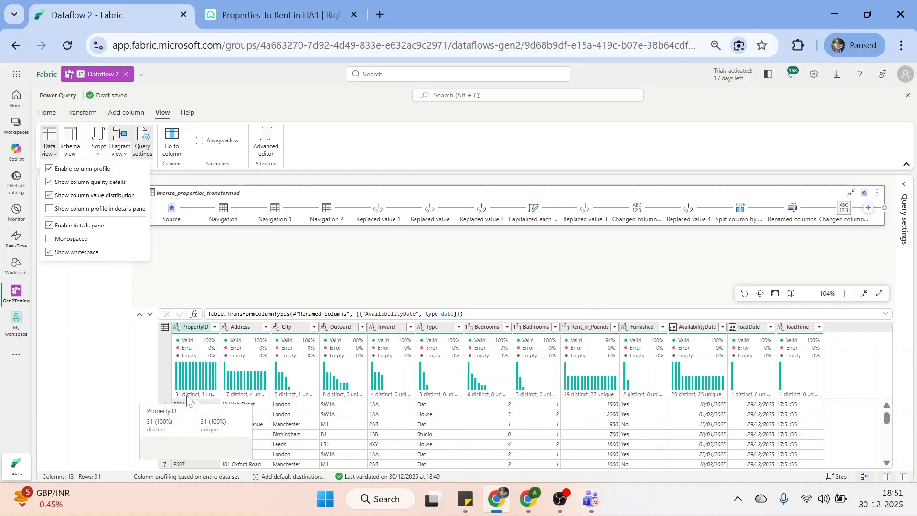
pyautogui.moveTo(747, 395)
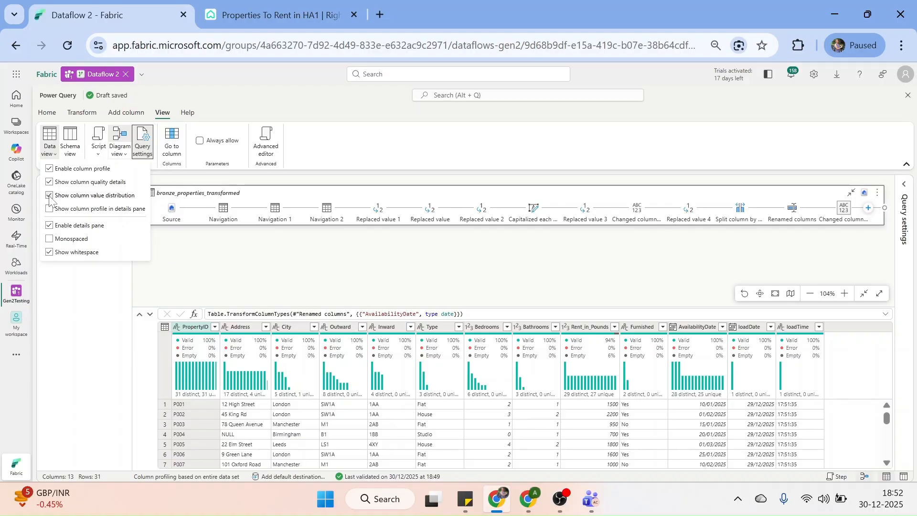
# Switch column profiling to the top 1,000 rows, then back to the entire data set
pyautogui.click(165, 479)
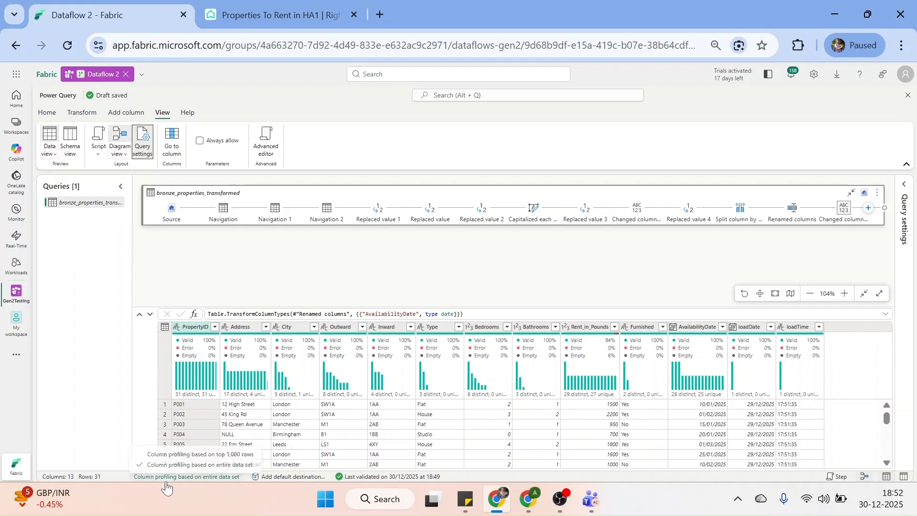
pyautogui.click(180, 455)
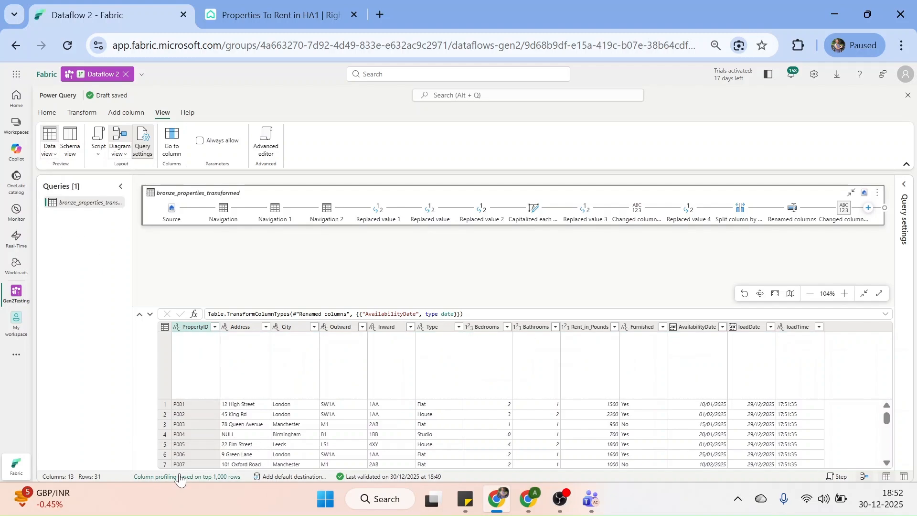
pyautogui.click(179, 478)
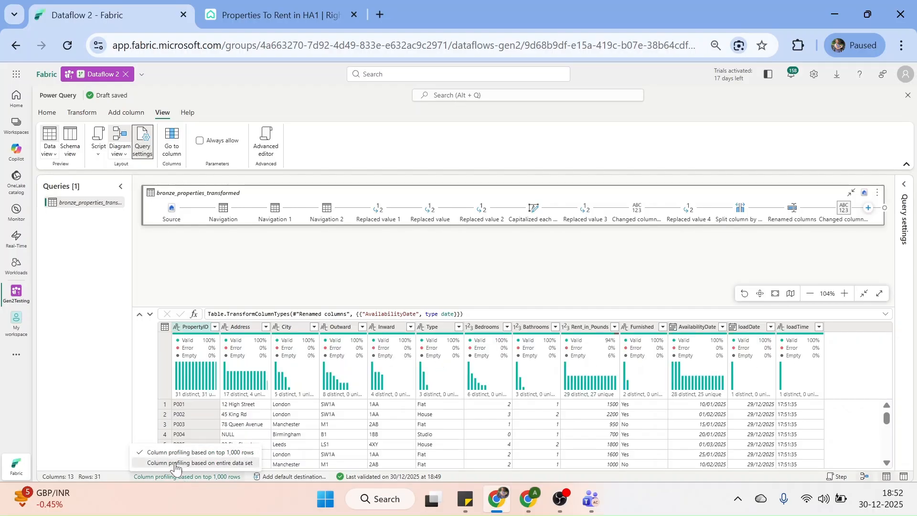
pyautogui.click(176, 463)
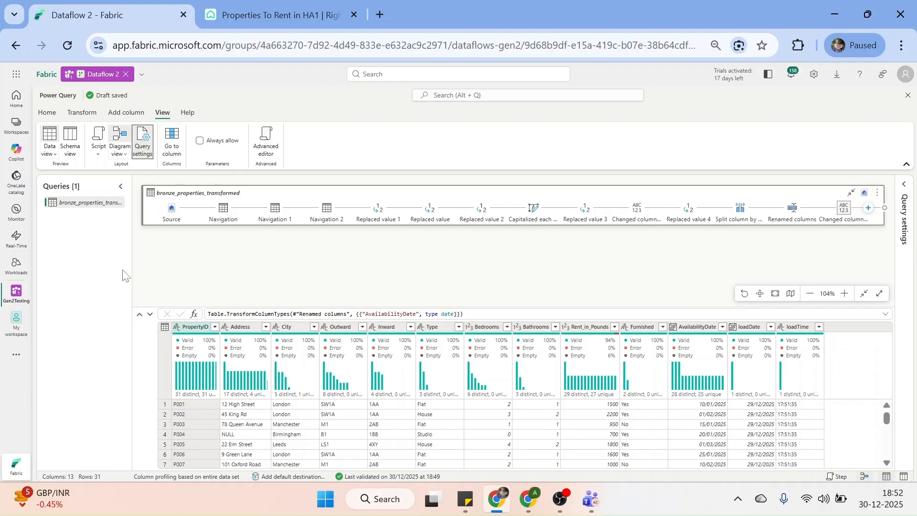
# Duplicate bronze_properties_transformed, then reselect the original and briefly expand its Query settings
pyautogui.rightClick(85, 207)
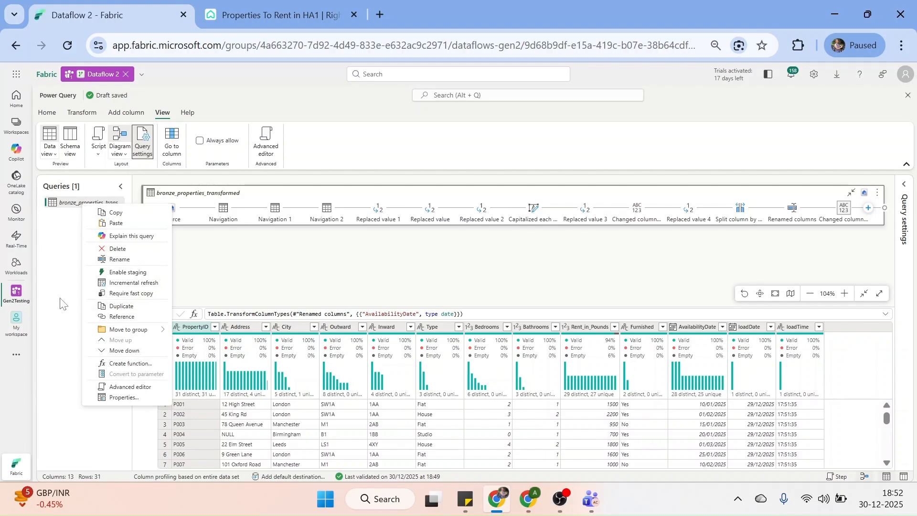
pyautogui.click(117, 306)
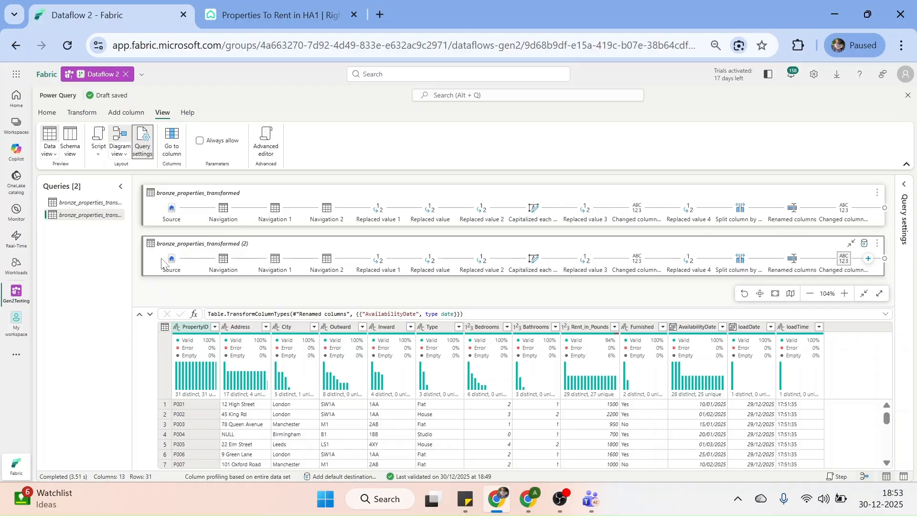
pyautogui.moveTo(170, 264)
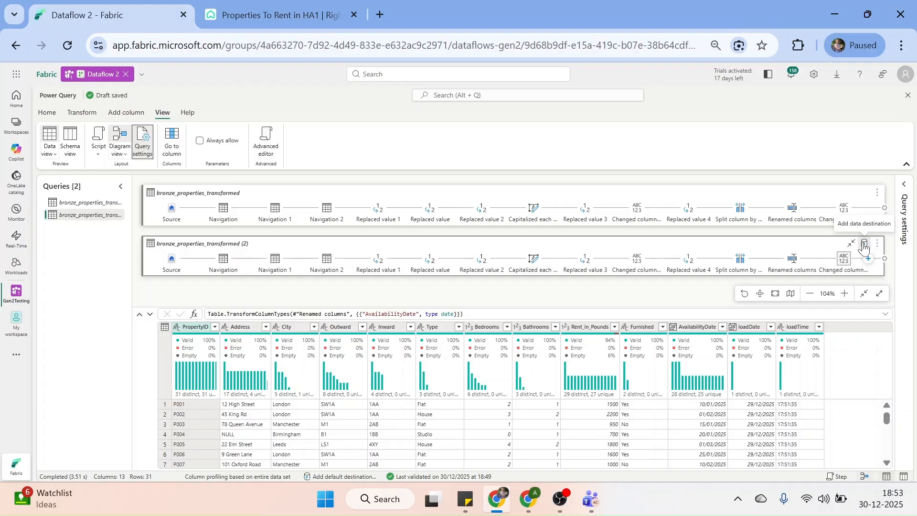
pyautogui.click(746, 196)
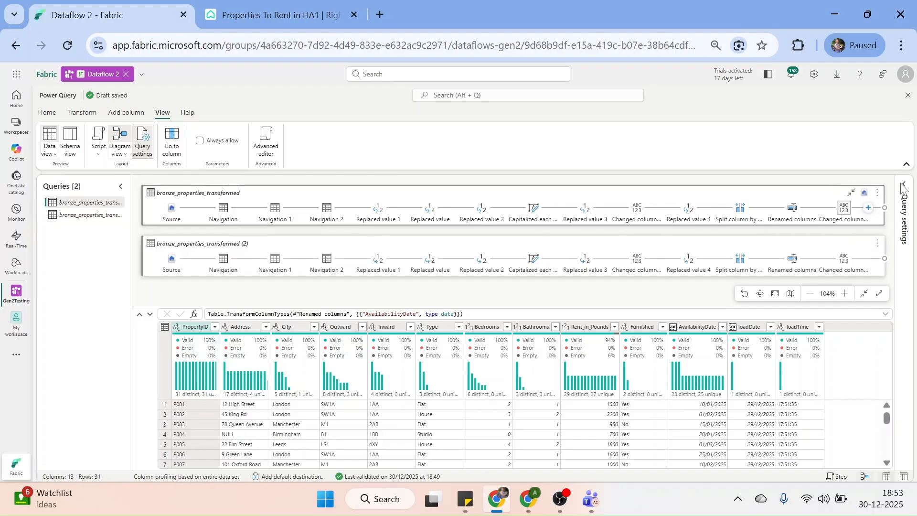
pyautogui.click(903, 188)
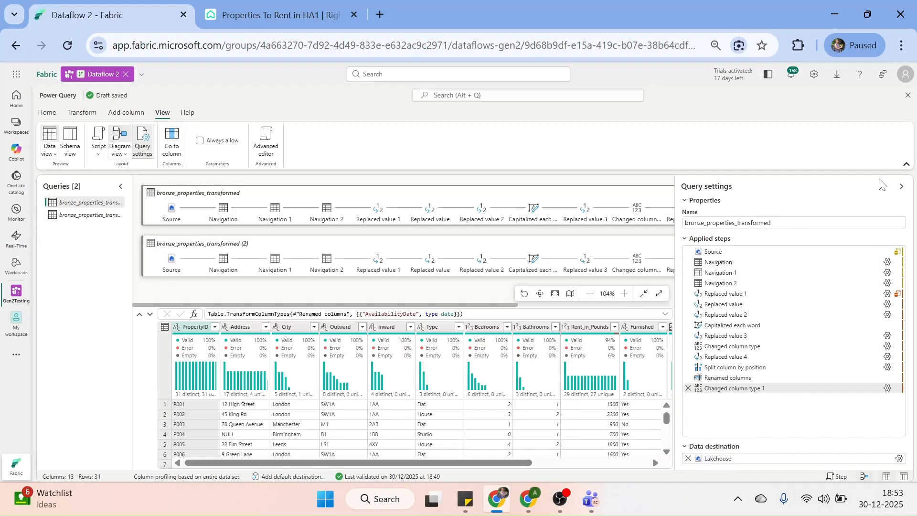
pyautogui.click(902, 188)
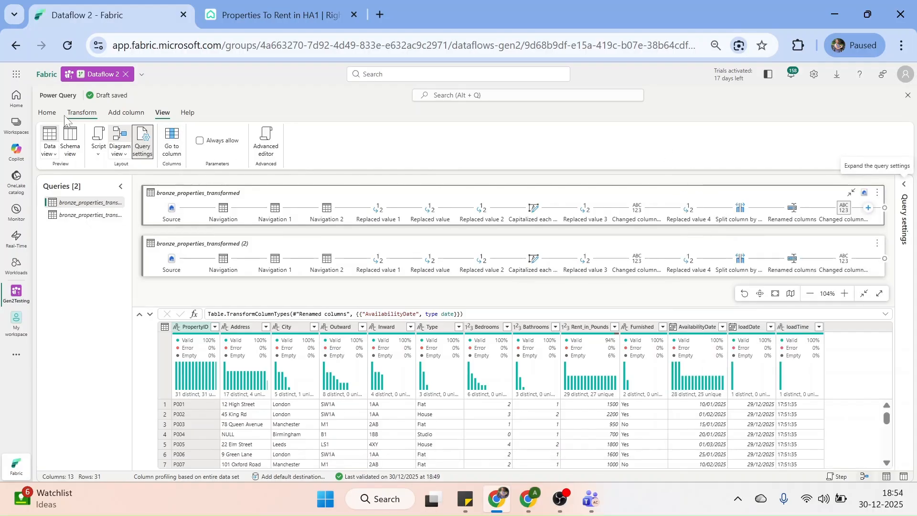
# Uncheck Show column value distribution and Show column quality details under Data view, then return to Home
pyautogui.click(47, 113)
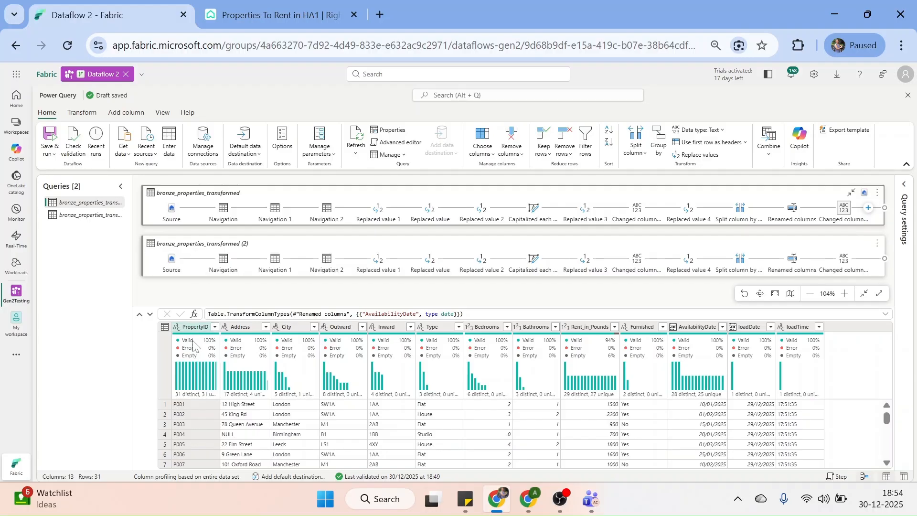
pyautogui.click(163, 116)
pyautogui.click(50, 144)
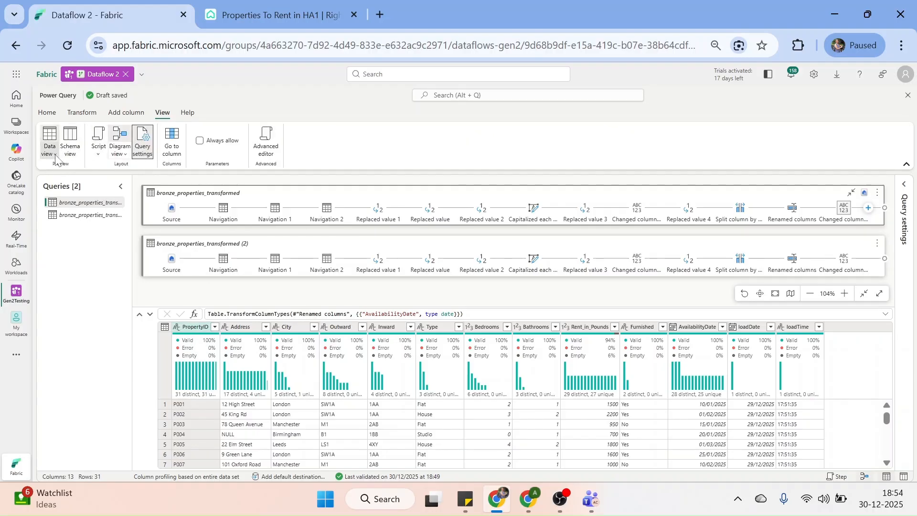
pyautogui.click(50, 195)
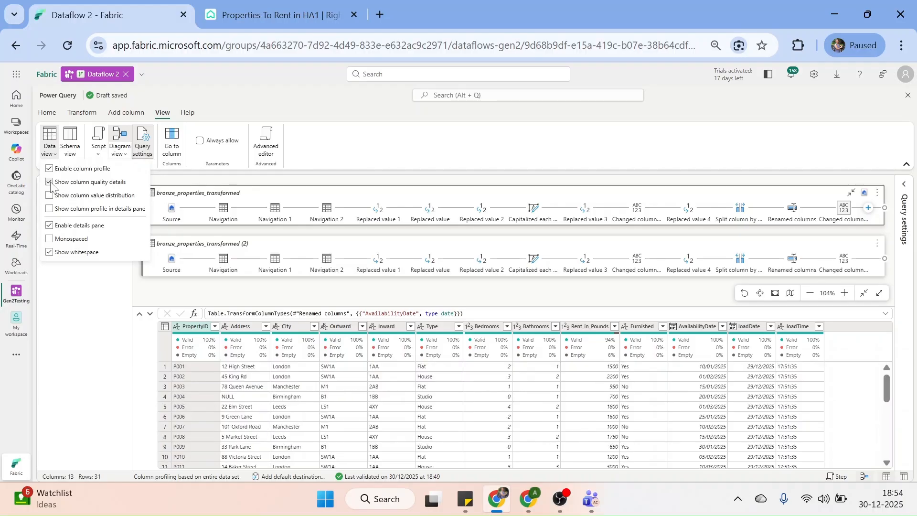
pyautogui.click(50, 183)
pyautogui.click(81, 335)
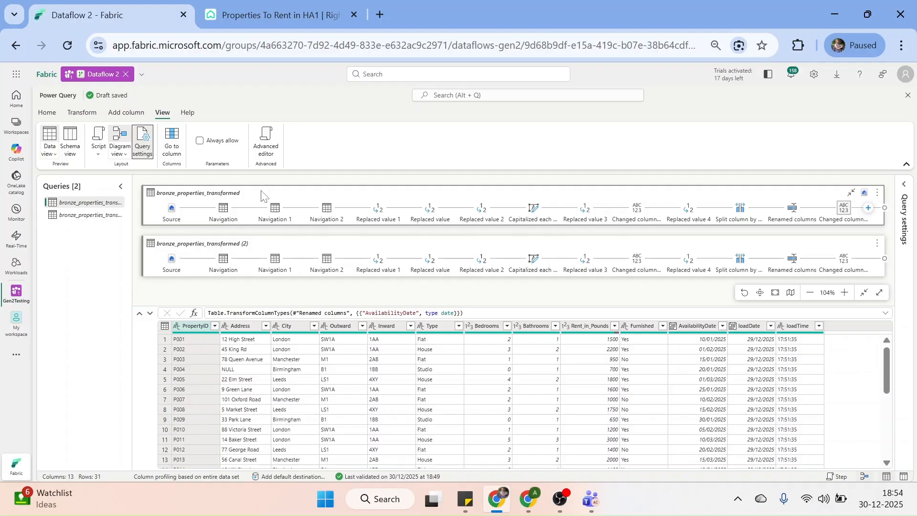
pyautogui.click(50, 114)
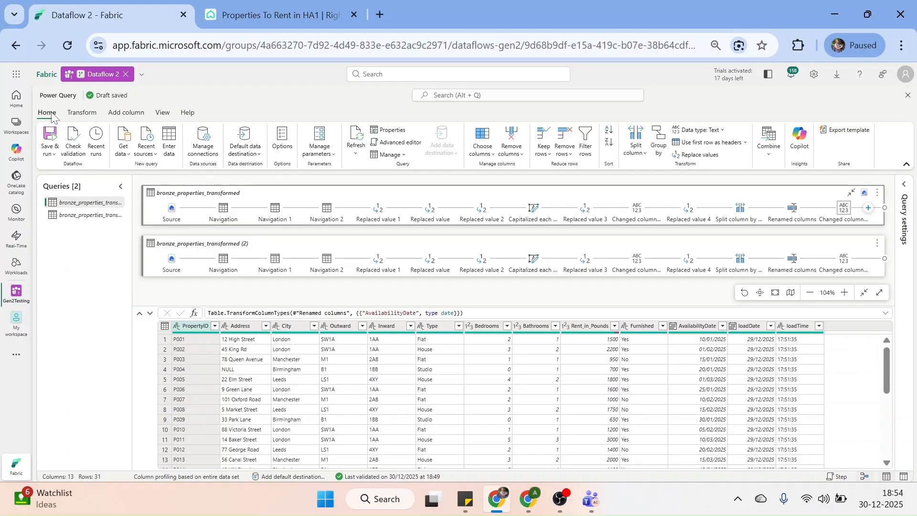
pyautogui.click(412, 146)
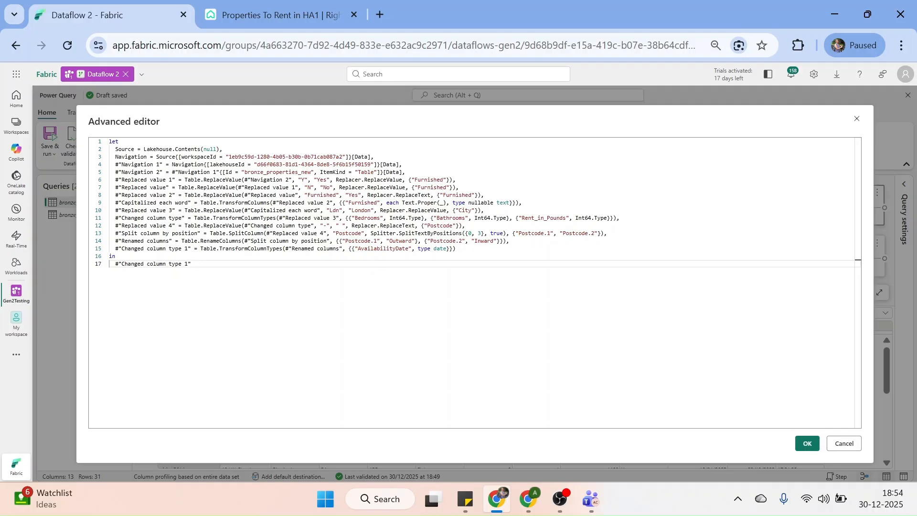
pyautogui.moveTo(112, 149); pyautogui.dragTo(416, 179)
pyautogui.click(485, 194)
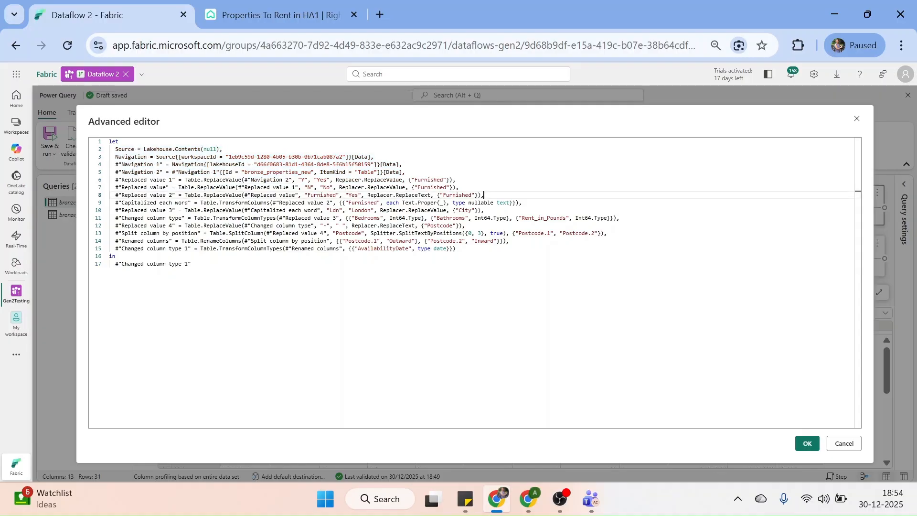
pyautogui.click(843, 445)
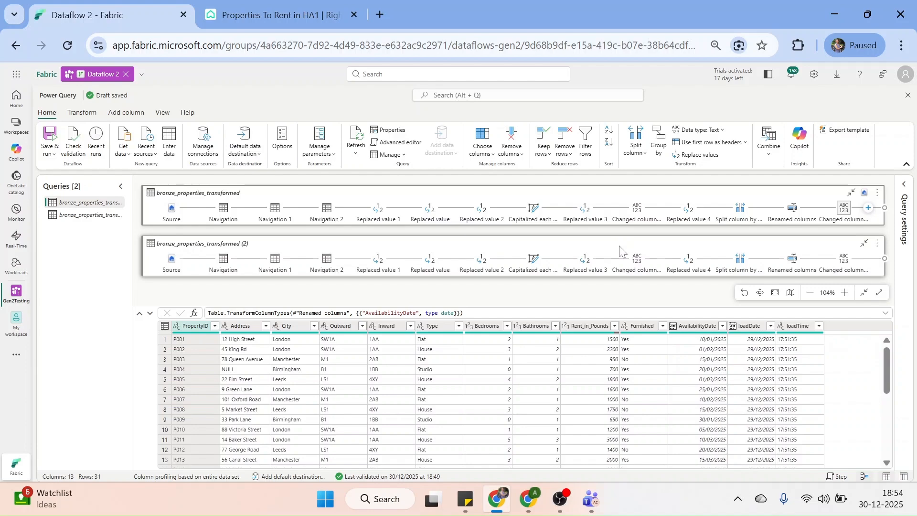
# Delete the duplicate query bronze_properties_transformed (2) and confirm the deletion
pyautogui.click(109, 217)
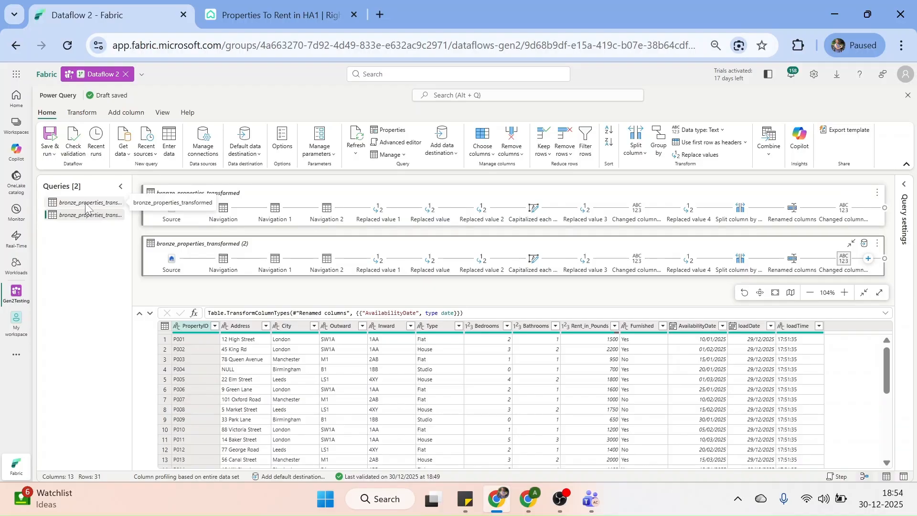
pyautogui.click(85, 205)
pyautogui.rightClick(85, 205)
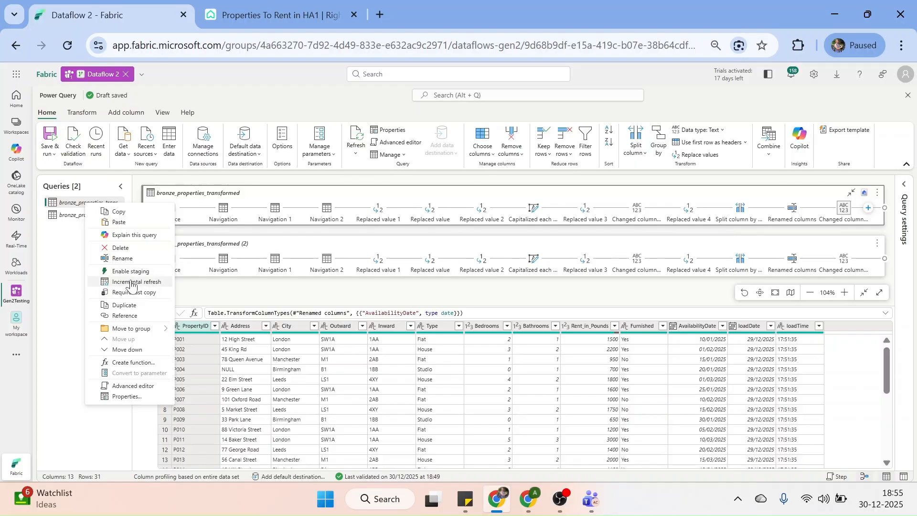
pyautogui.click(71, 258)
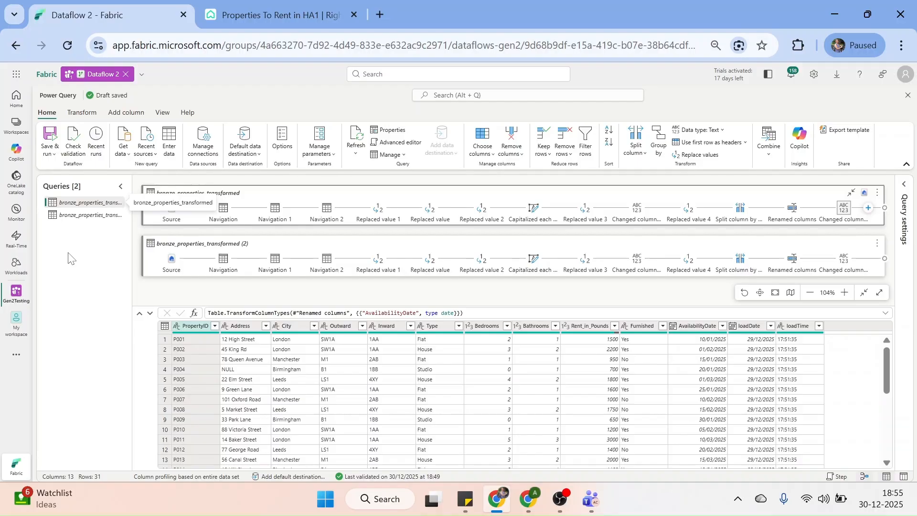
pyautogui.rightClick(71, 220)
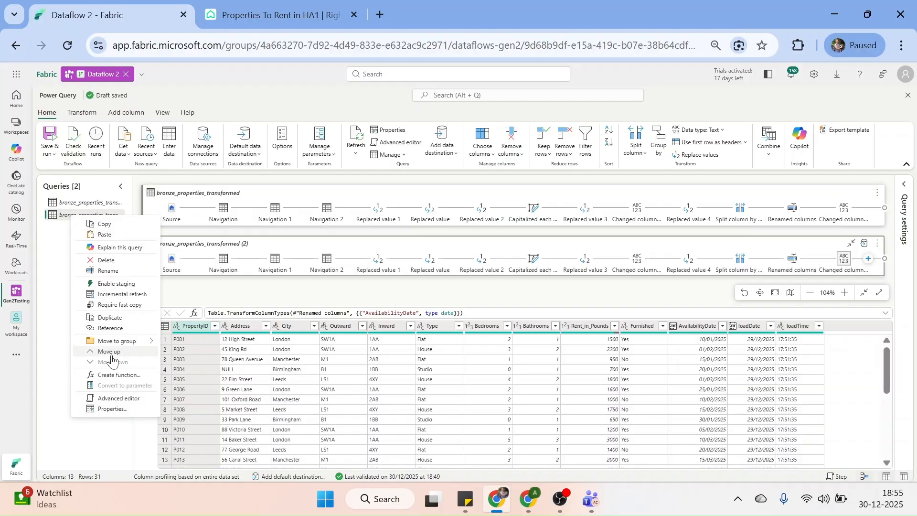
pyautogui.click(106, 261)
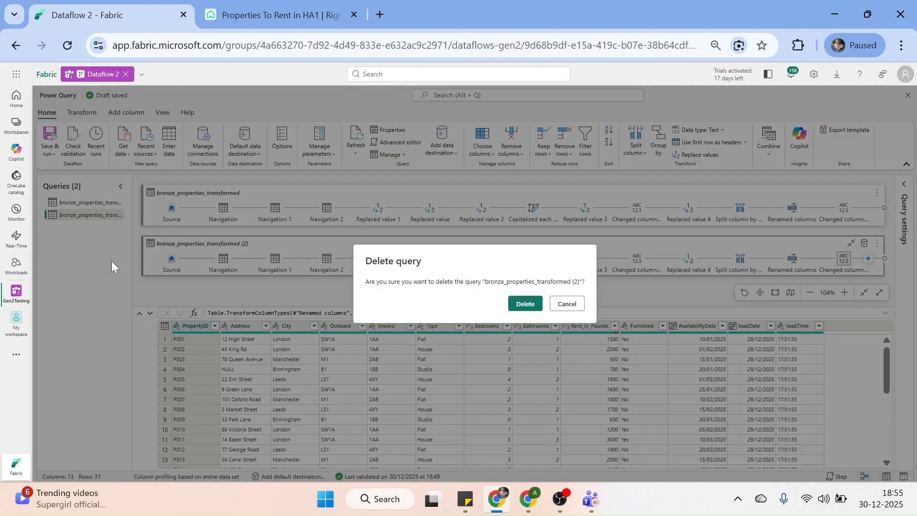
pyautogui.click(520, 308)
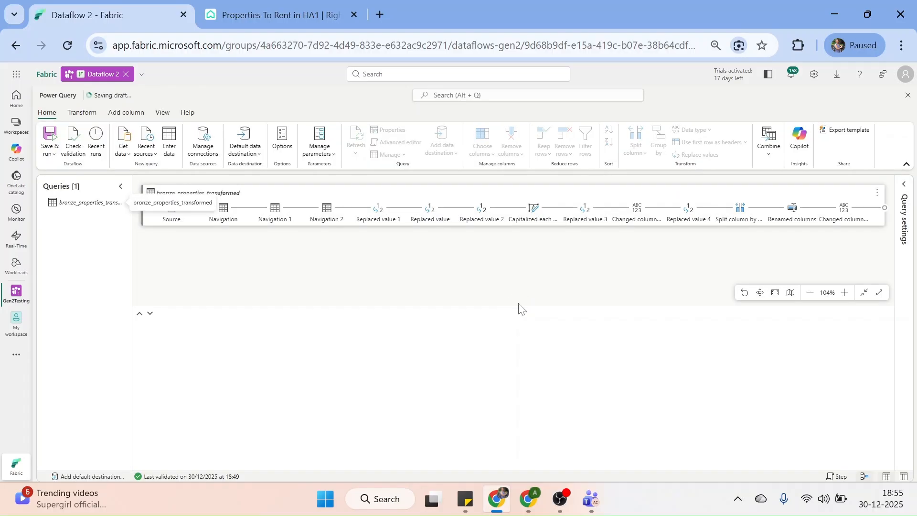
# Create bronze_properties_transformed (2) as a reference query of bronze_properties_transformed
pyautogui.rightClick(83, 206)
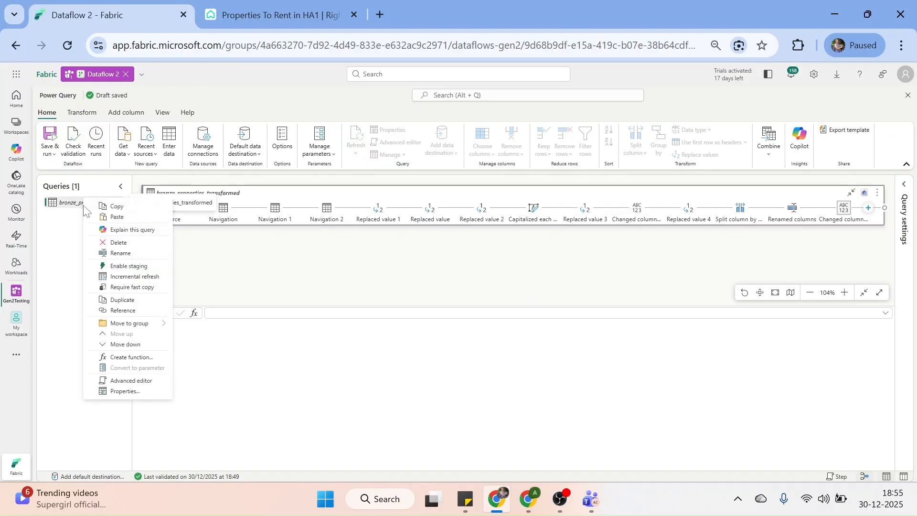
pyautogui.click(122, 311)
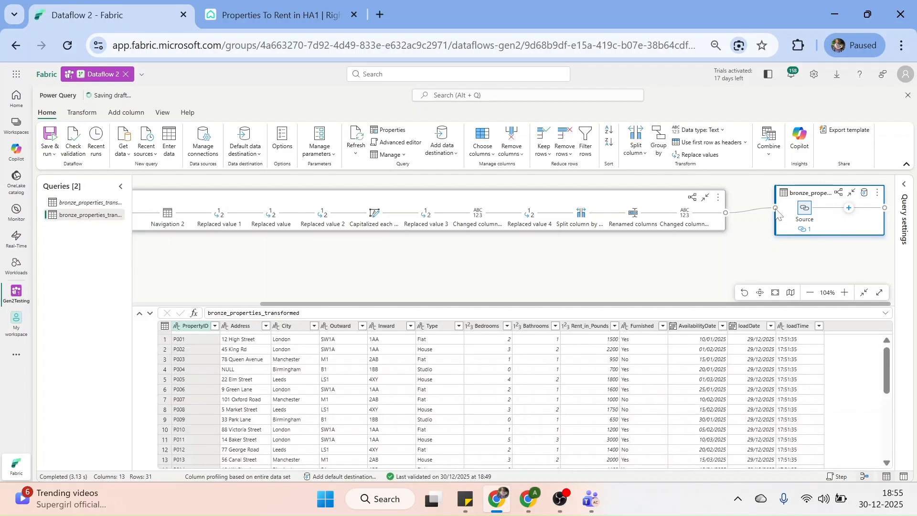
pyautogui.click(759, 215)
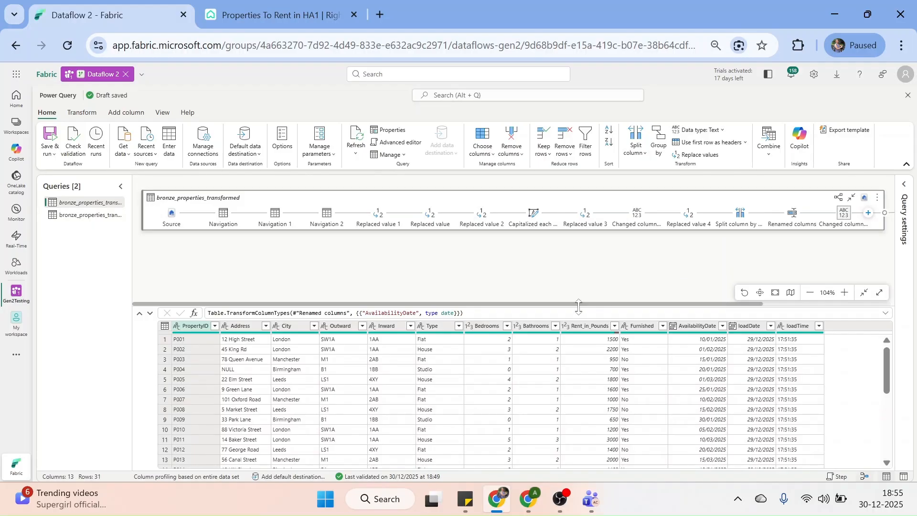
pyautogui.moveTo(577, 306); pyautogui.dragTo(669, 308)
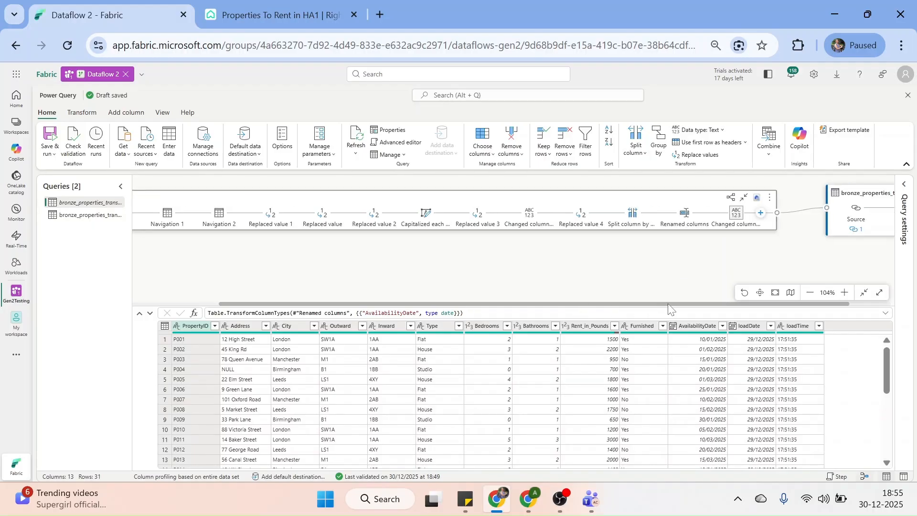
pyautogui.moveTo(797, 215)
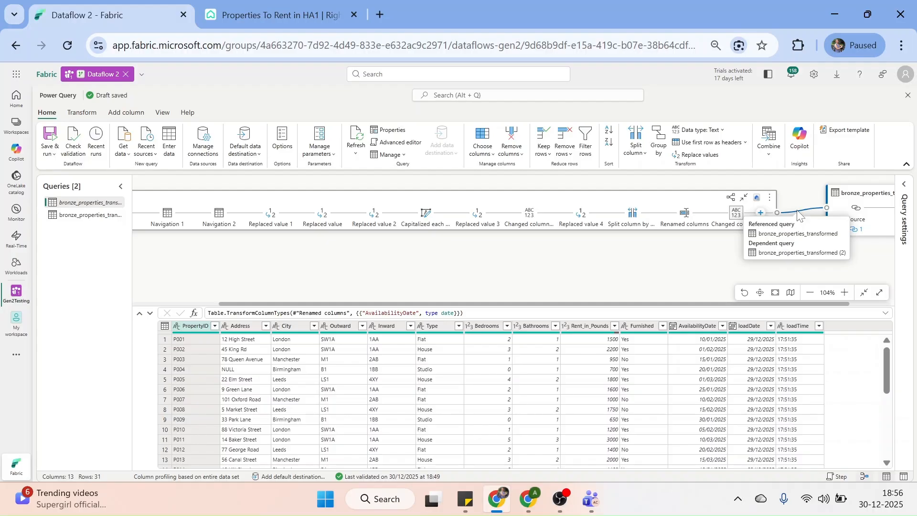
# Rename bronze_properties_transformed (2) to bronze_properties_transformed _warehouse
pyautogui.click(74, 218)
pyautogui.rightClick(80, 219)
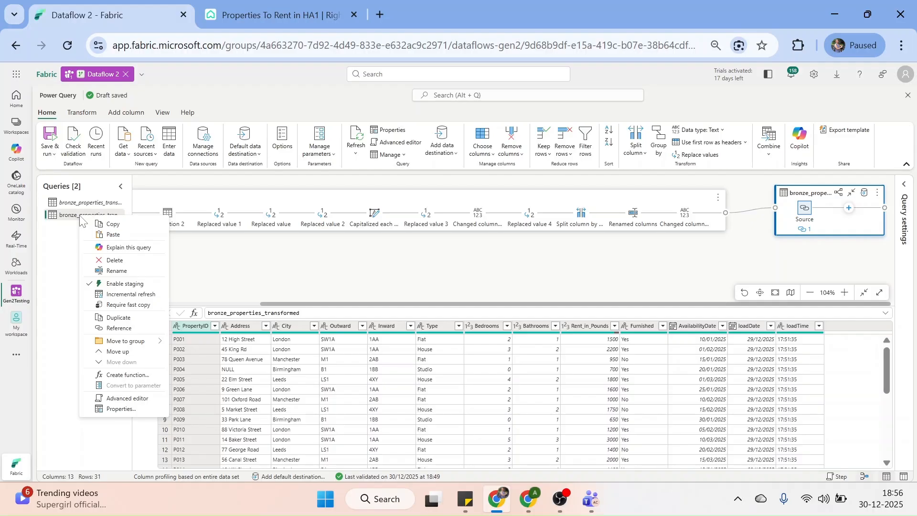
pyautogui.click(119, 271)
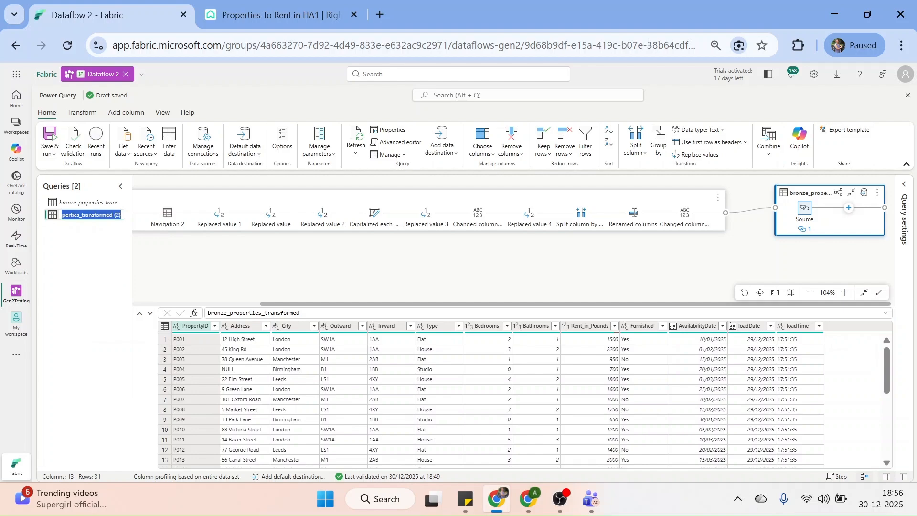
pyautogui.click(120, 215)
pyautogui.press('BackSpace')
pyautogui.press('BackSpace')
pyautogui.press('BackSpace')
pyautogui.press('BackSpace')
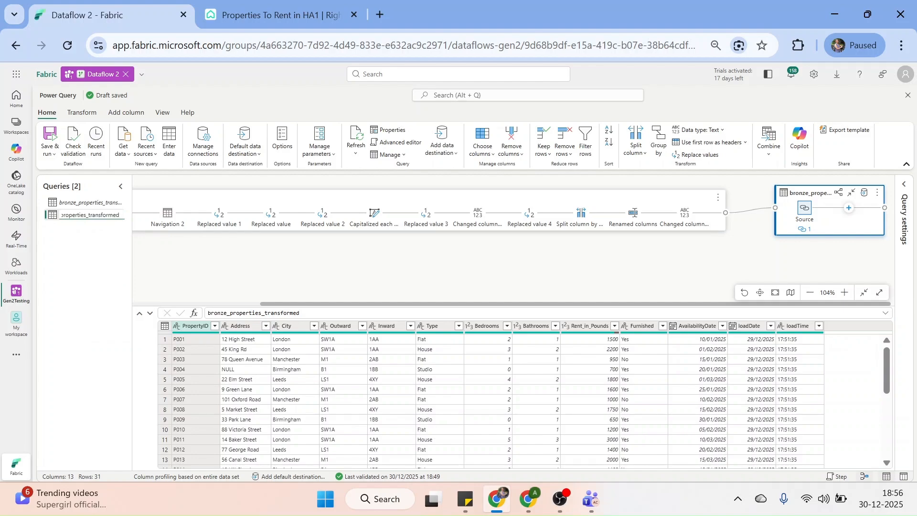
pyautogui.write('_warehouse')
pyautogui.click(96, 250)
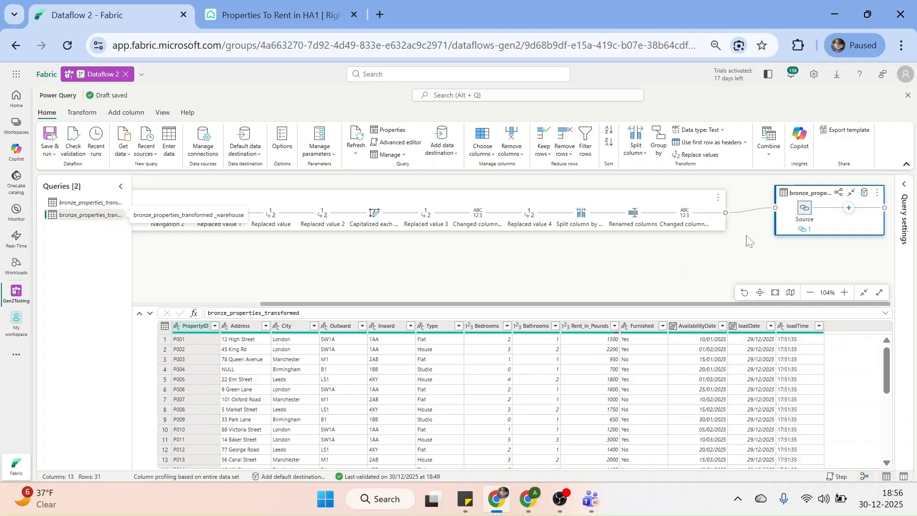
# Check the data destination list without choosing one, then enlarge the diagram over the data preview
pyautogui.moveTo(806, 232)
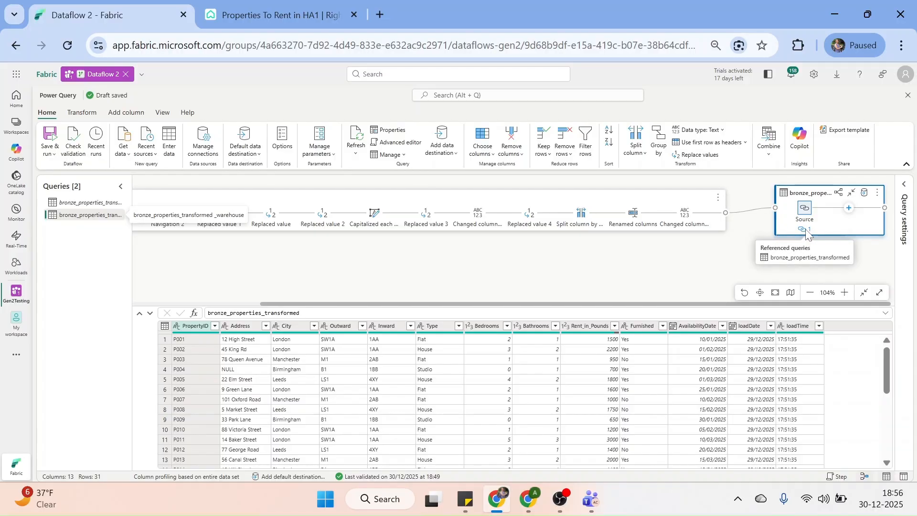
pyautogui.click(864, 196)
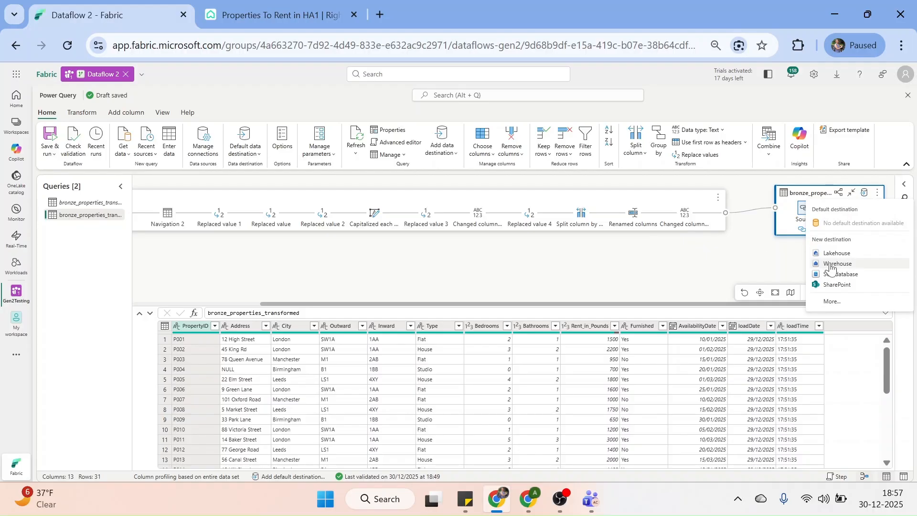
pyautogui.click(682, 254)
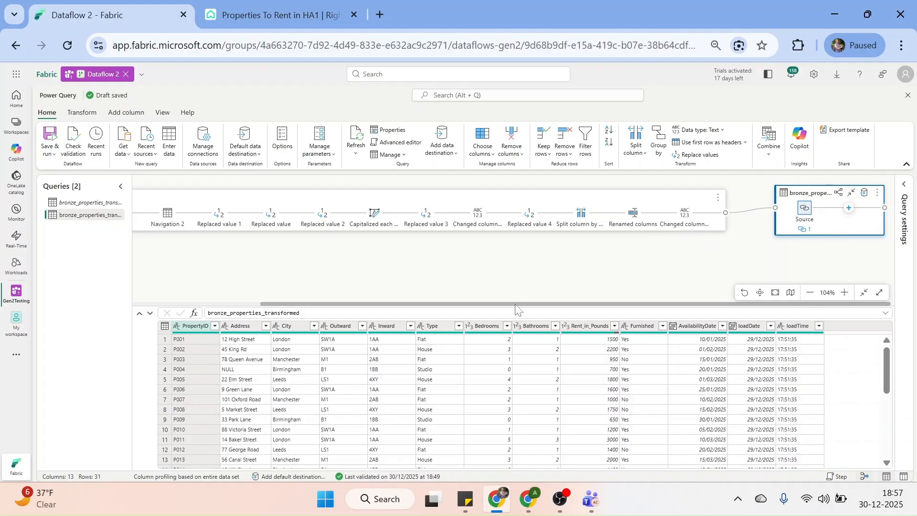
pyautogui.moveTo(513, 304); pyautogui.dragTo(513, 341)
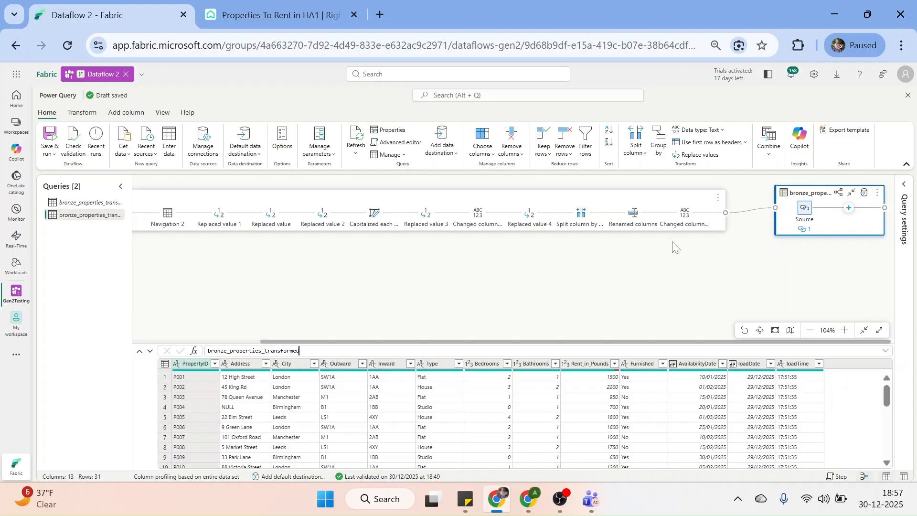
pyautogui.click(80, 205)
pyautogui.rightClick(80, 206)
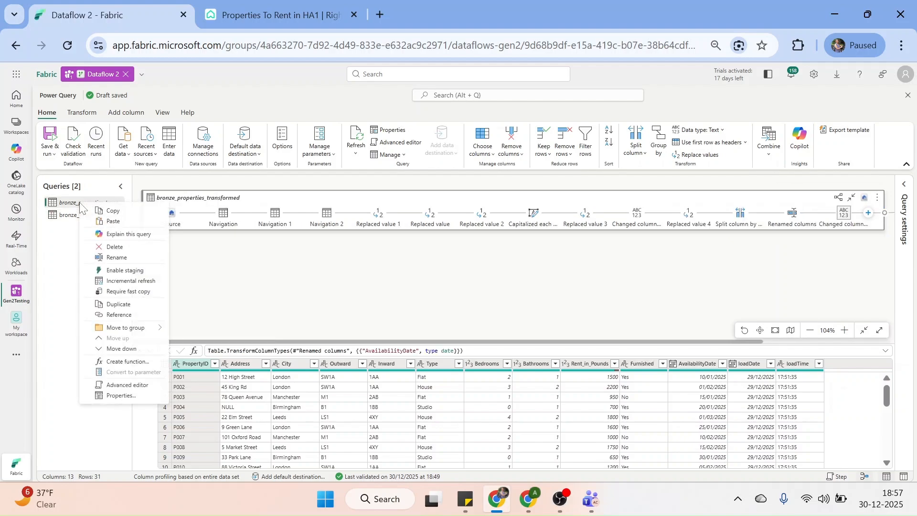
pyautogui.click(120, 316)
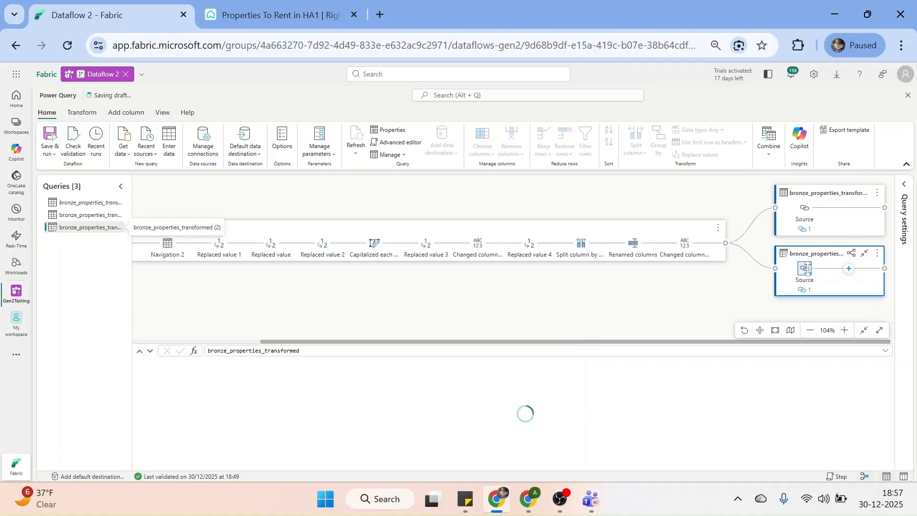
pyautogui.rightClick(70, 235)
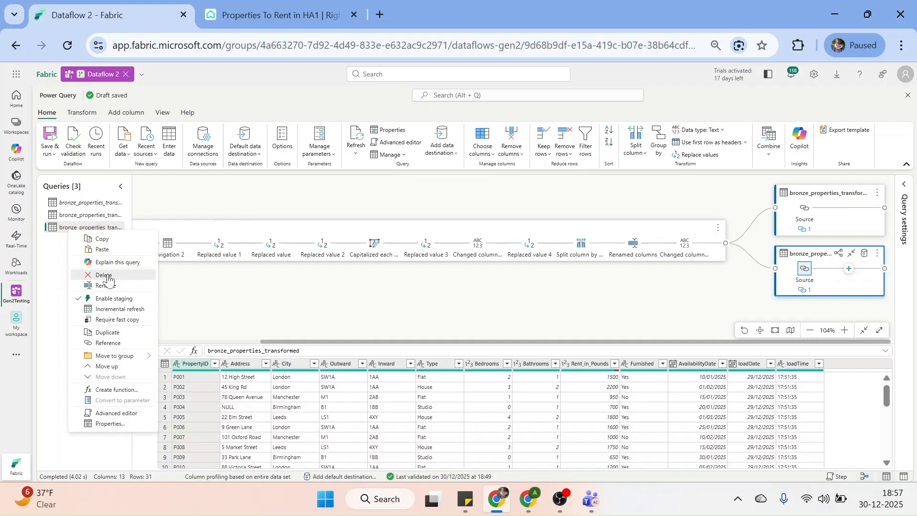
pyautogui.press('Delete')
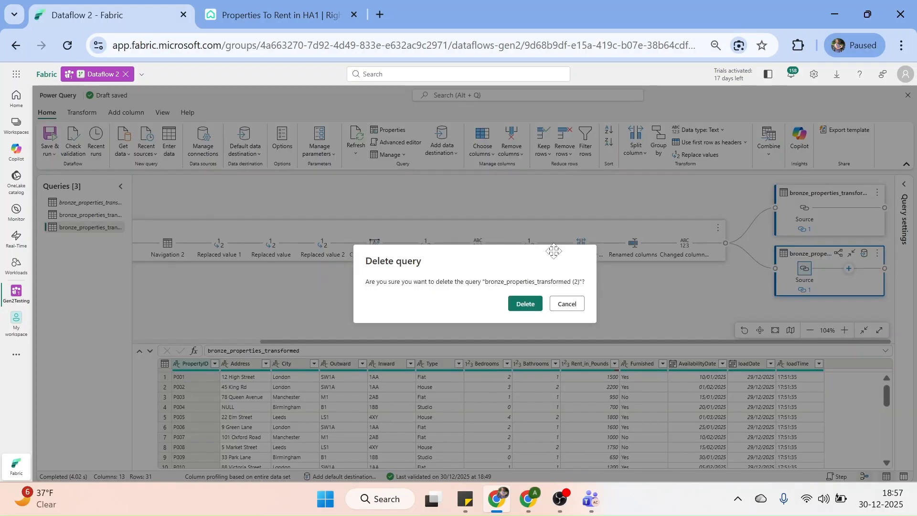
pyautogui.click(532, 304)
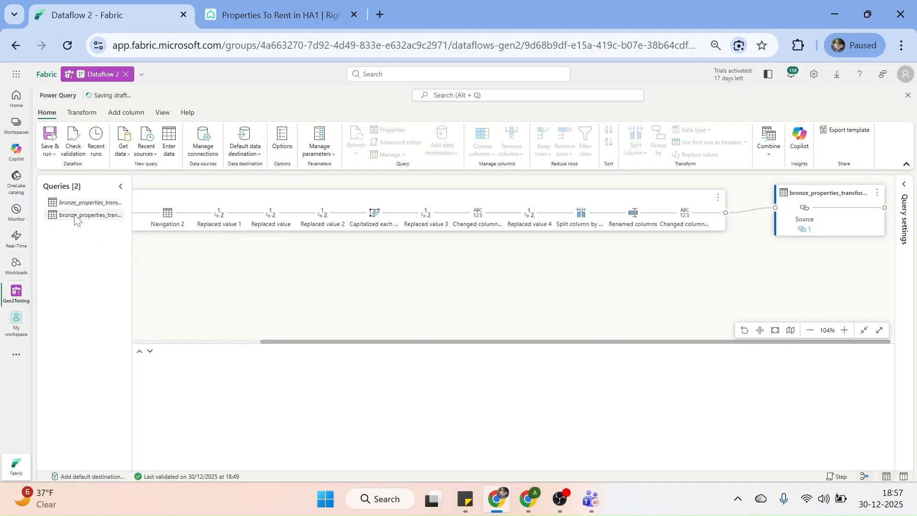
# Create bronze_properties_transformed _warehouse (2) as a reference of the _warehouse query
pyautogui.rightClick(75, 219)
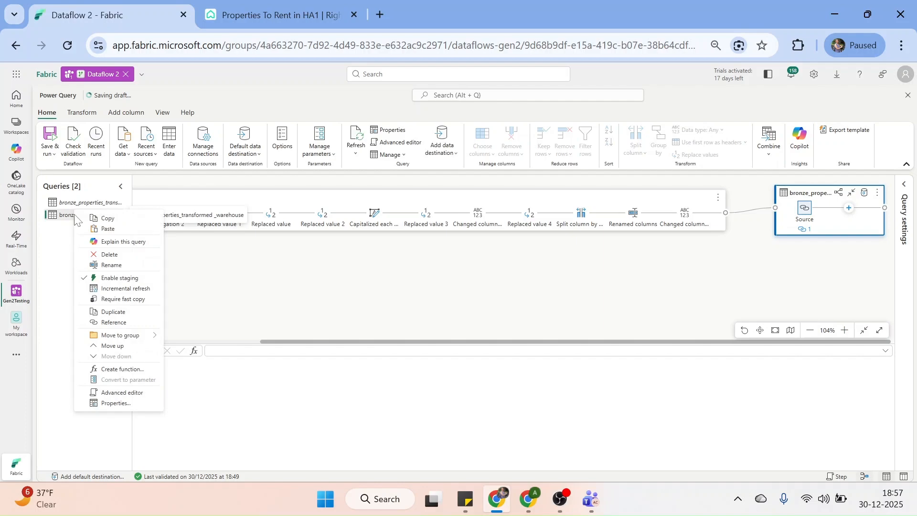
pyautogui.click(122, 329)
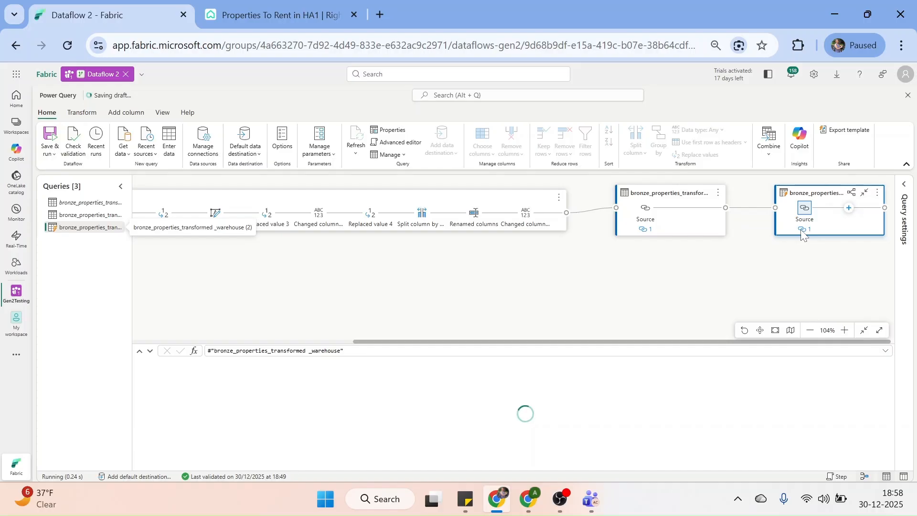
pyautogui.moveTo(806, 233)
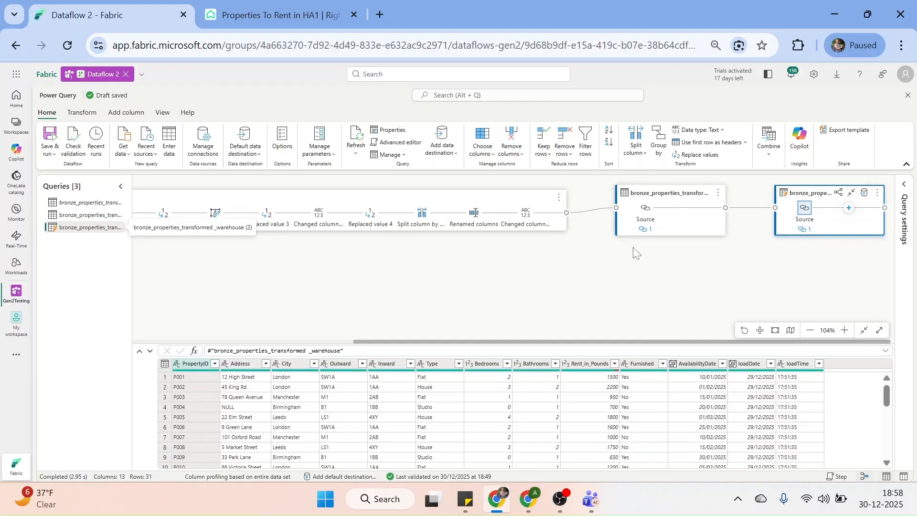
# Delete the bronze_properties_transformed _warehouse (2) query and confirm the deletion
pyautogui.rightClick(61, 233)
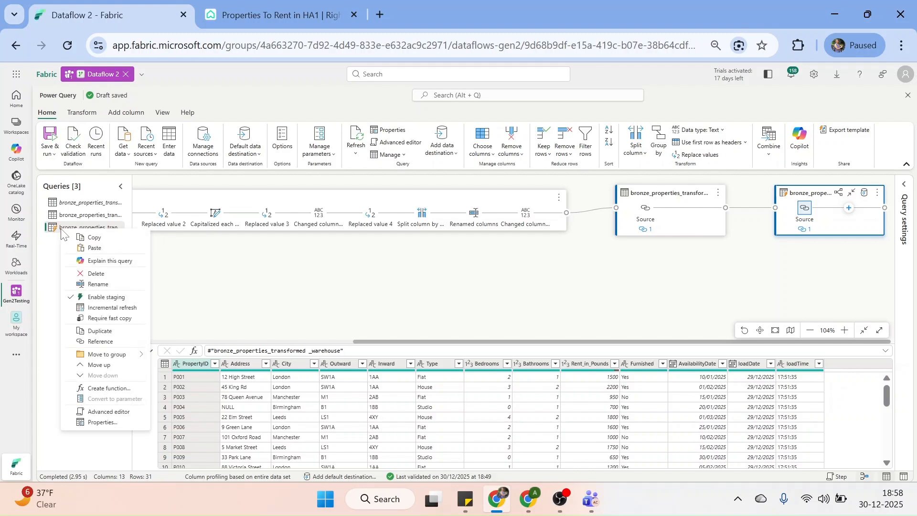
pyautogui.click(90, 281)
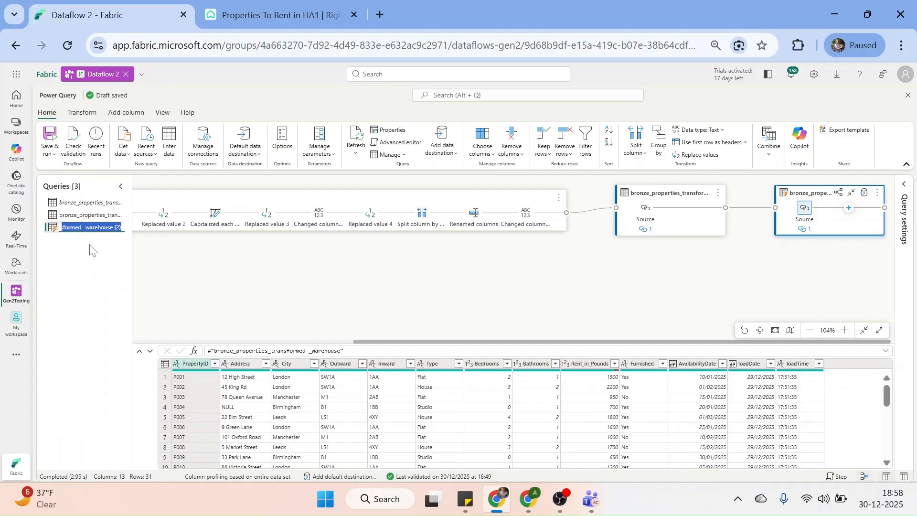
pyautogui.click(80, 231)
pyautogui.rightClick(80, 233)
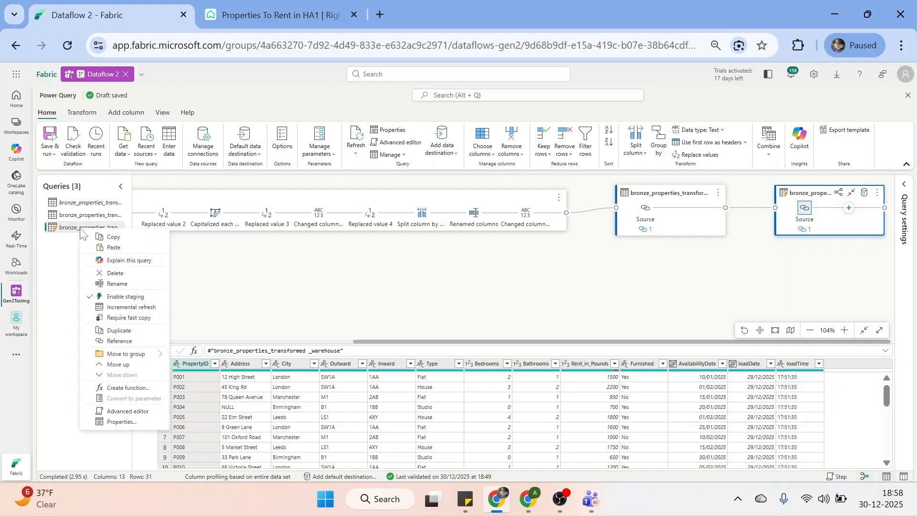
pyautogui.click(109, 273)
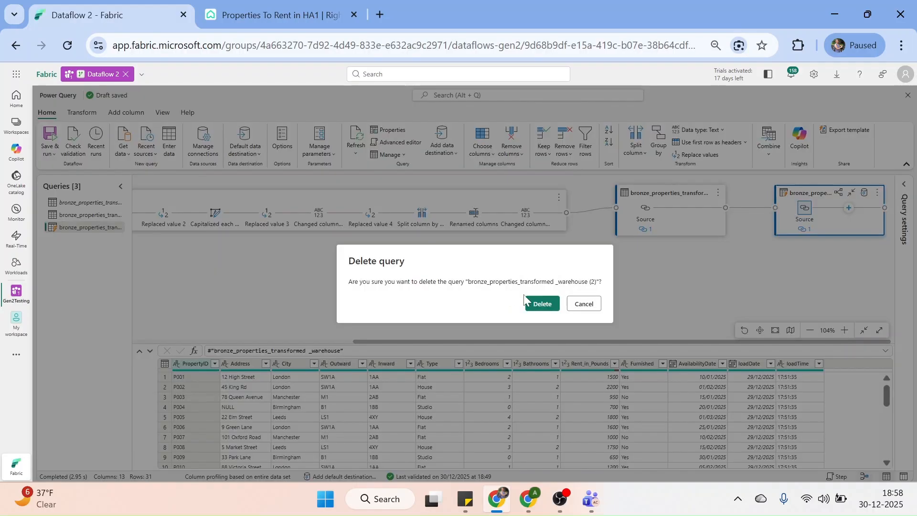
pyautogui.click(534, 303)
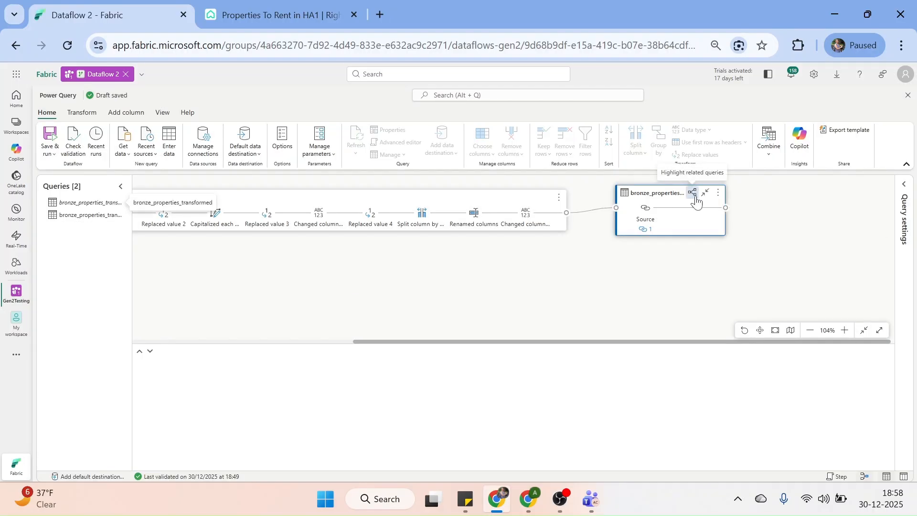
pyautogui.hscroll(-6, 704, 224)
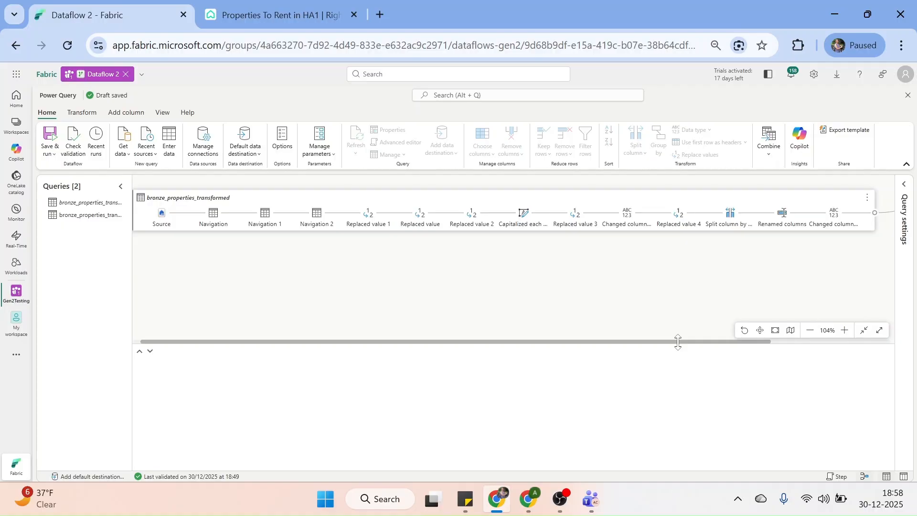
# Add a Warehouse data destination to the _warehouse query using the existing connection
pyautogui.click(760, 330)
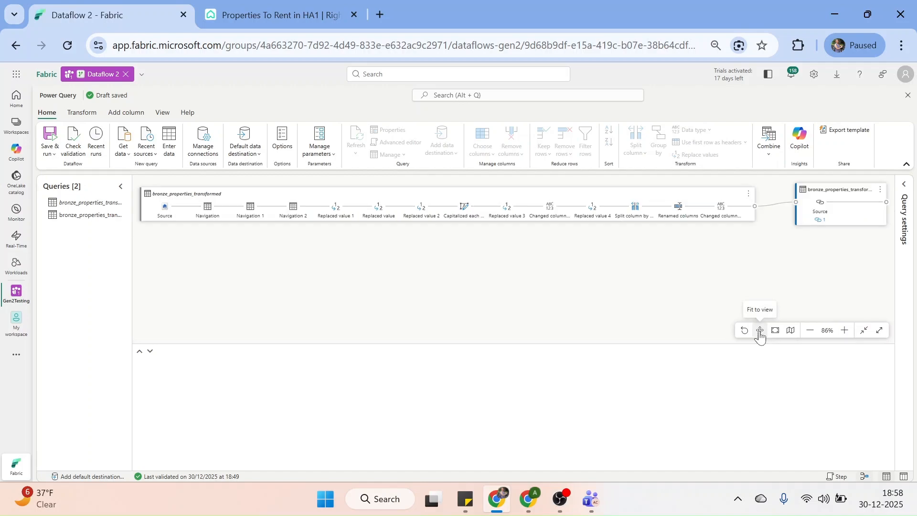
pyautogui.click(836, 219)
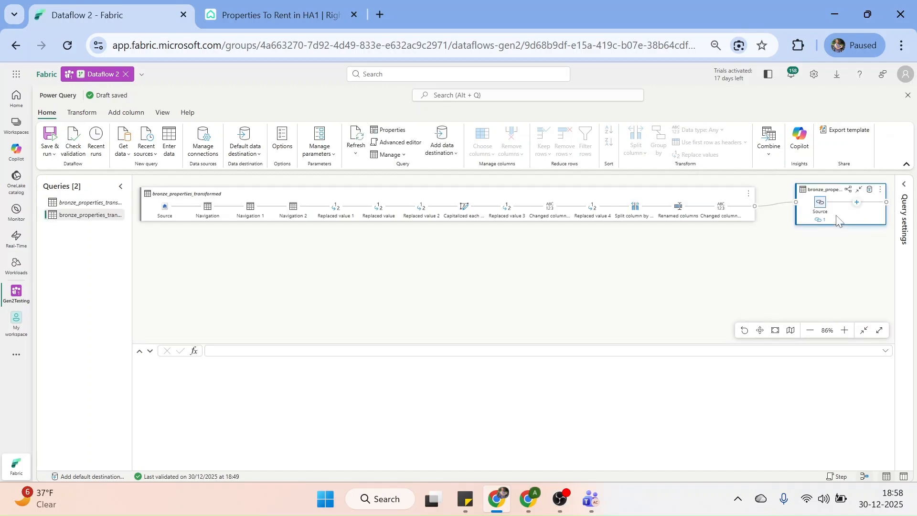
pyautogui.click(868, 190)
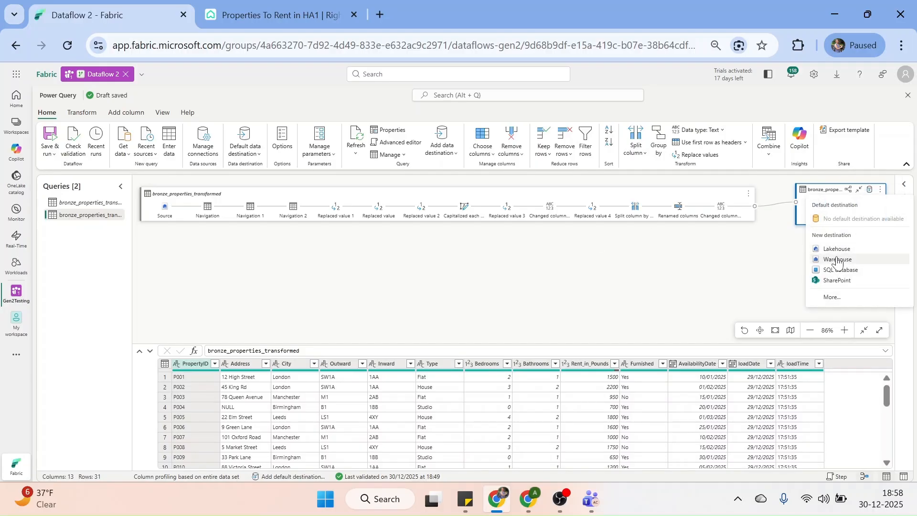
pyautogui.click(836, 260)
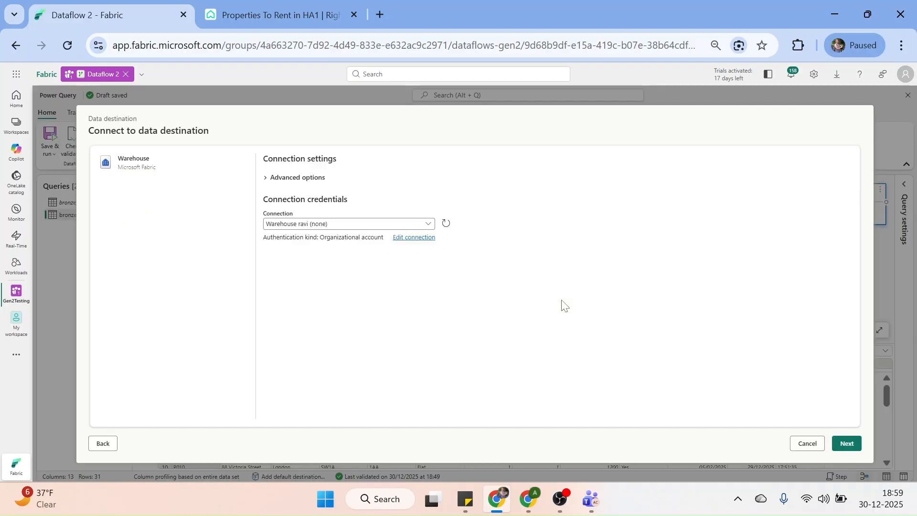
pyautogui.click(846, 443)
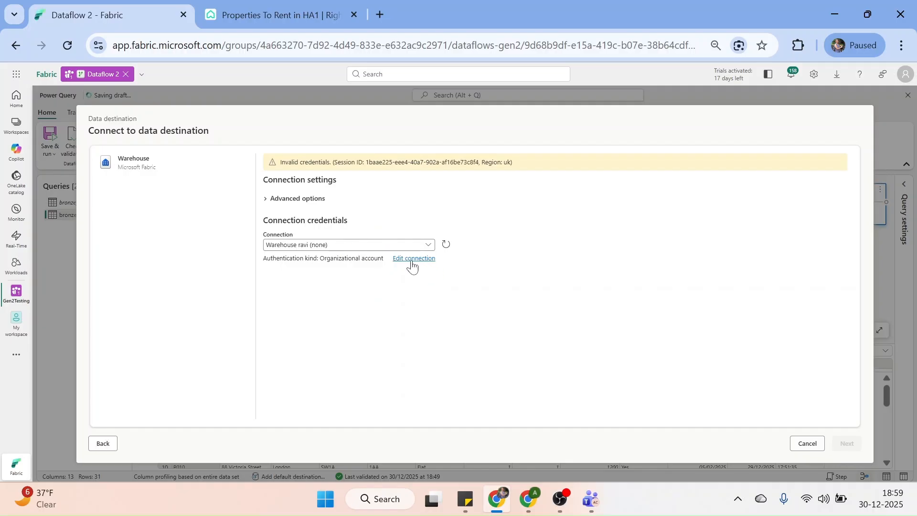
# Rename the warehouse connection to Warehouse_conn1
pyautogui.click(411, 261)
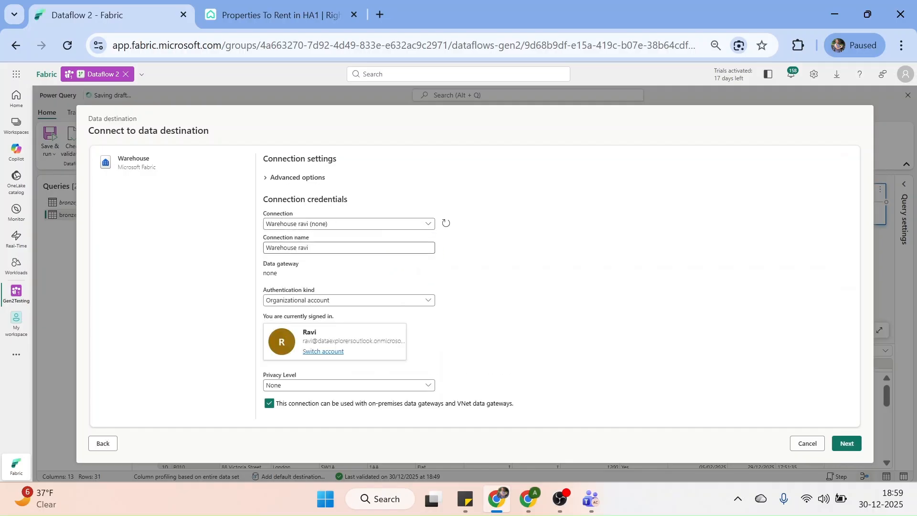
pyautogui.click(310, 247)
pyautogui.press('BackSpace')
pyautogui.press('BackSpace')
pyautogui.press('BackSpace')
pyautogui.press('BackSpace')
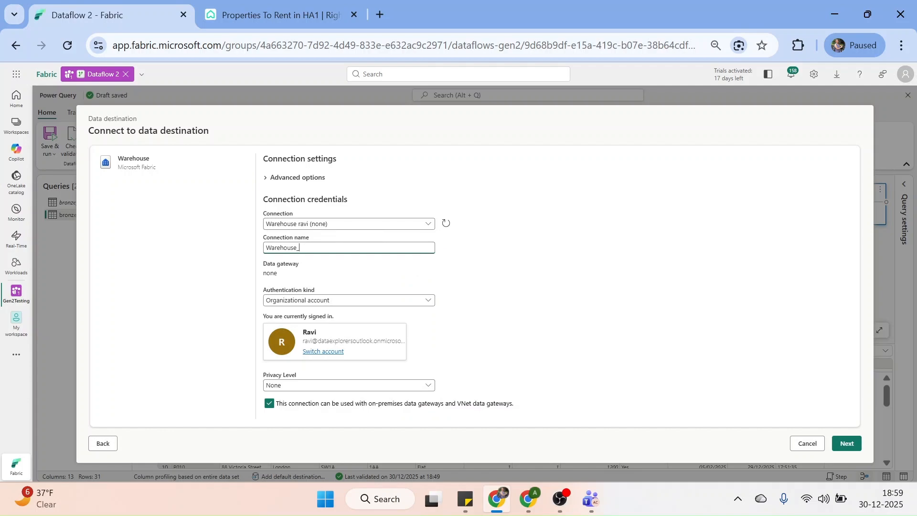
pyautogui.write('_conn1')
pyautogui.click(524, 262)
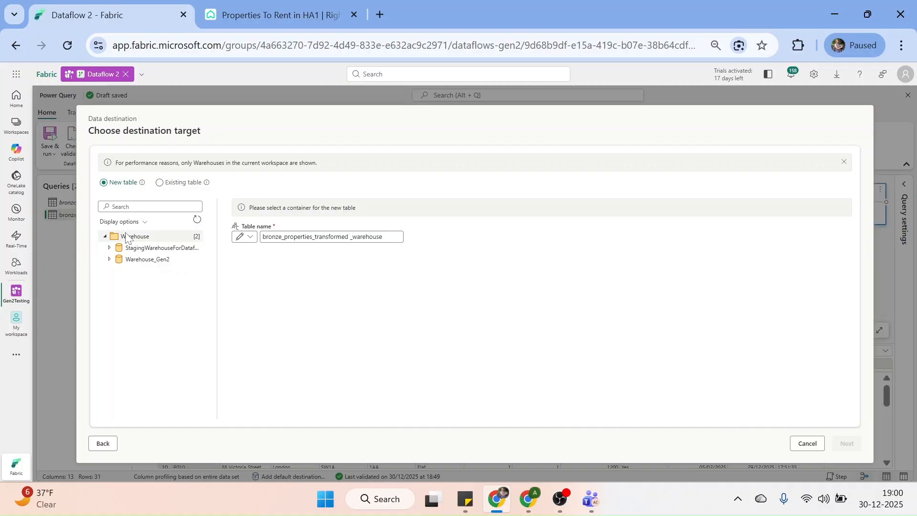
# Choose Warehouse_Gen2 to hold the new bronze_properties_transformed _warehouse table
pyautogui.click(110, 259)
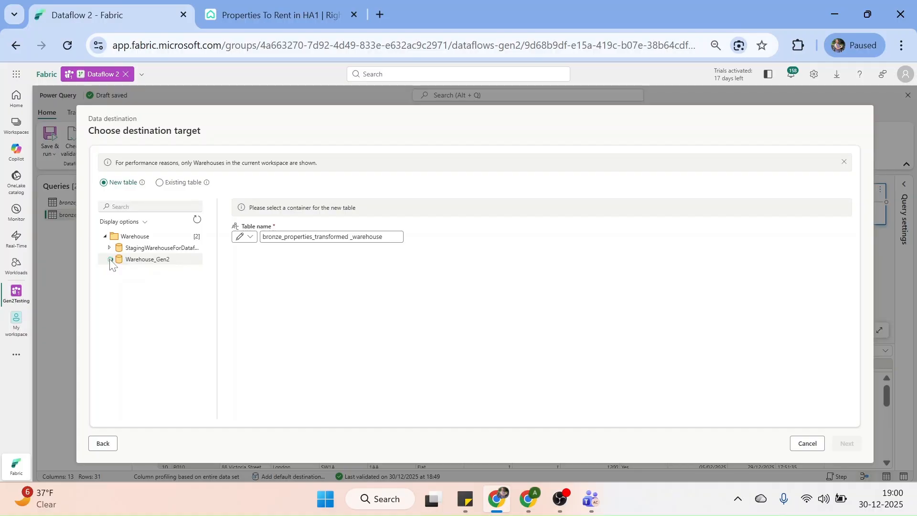
pyautogui.click(143, 260)
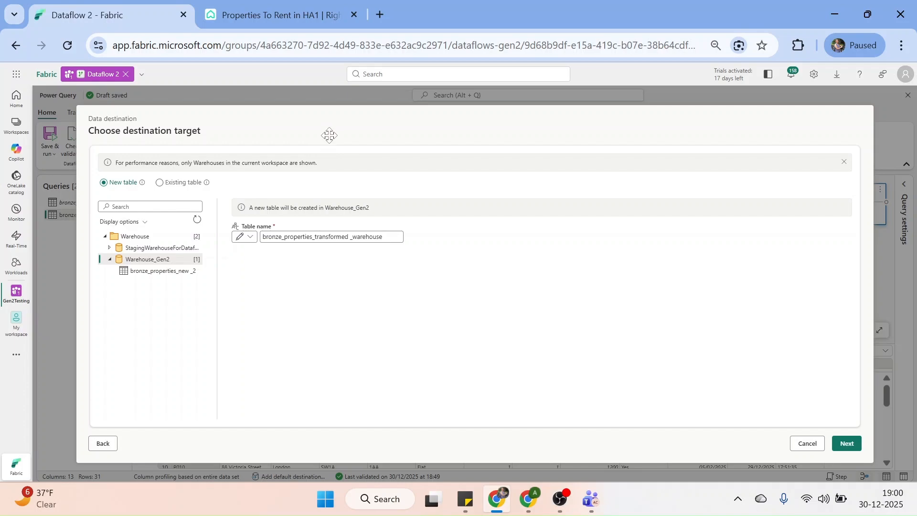
pyautogui.moveTo(330, 132); pyautogui.dragTo(431, 206)
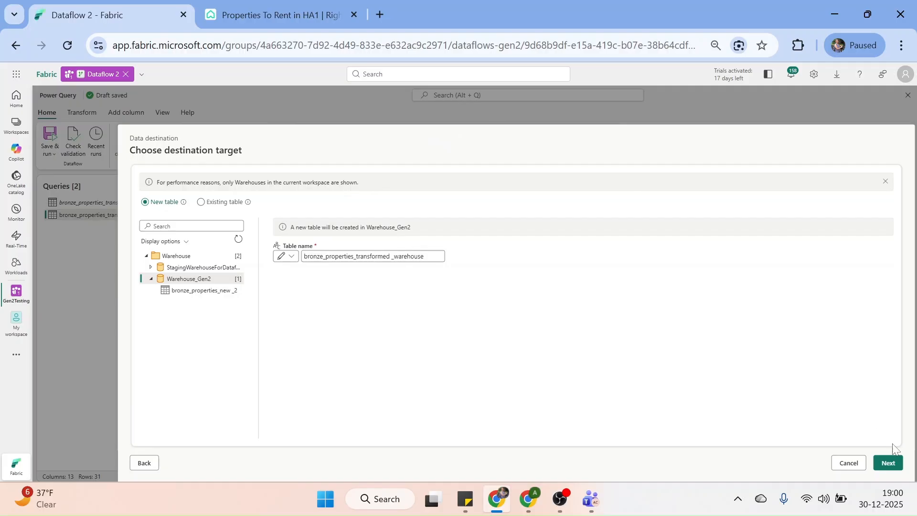
# Keep Replace and fixed schema, review the column mapping, and save the destination settings
pyautogui.click(888, 462)
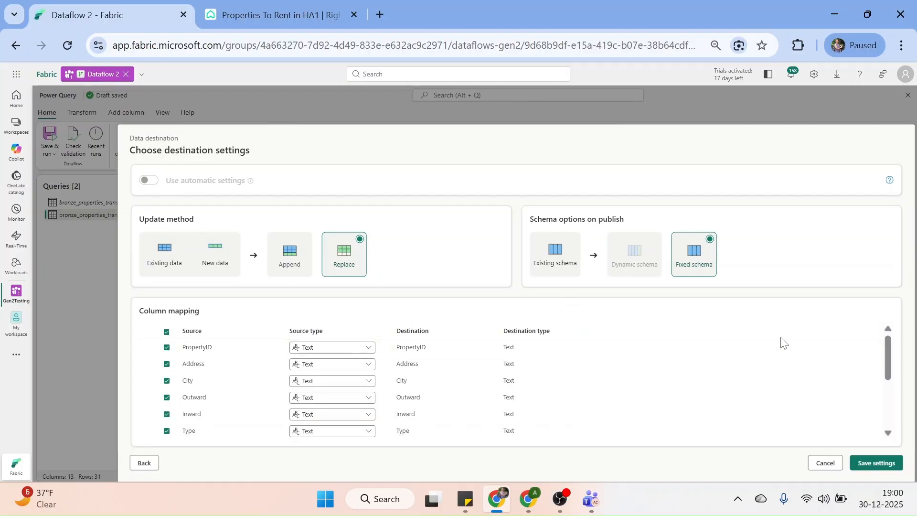
pyautogui.moveTo(643, 256)
pyautogui.scroll(-5, 886, 354)
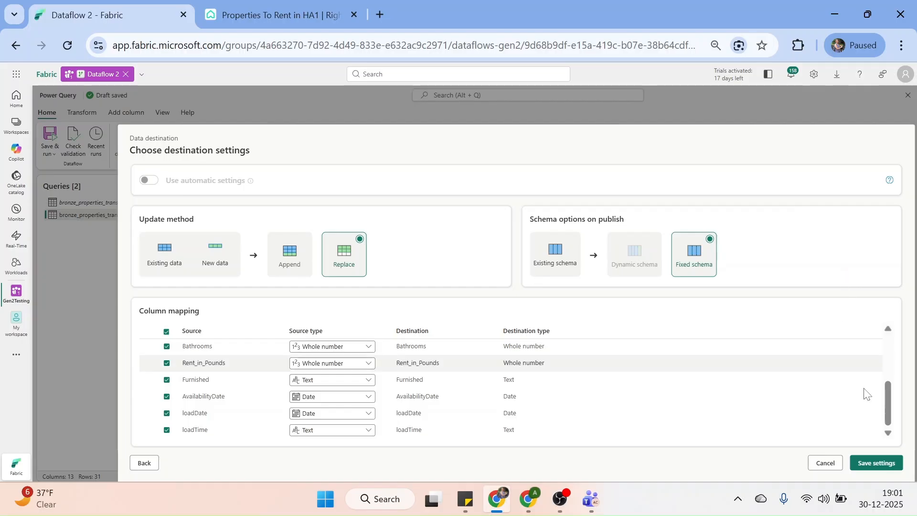
pyautogui.click(878, 464)
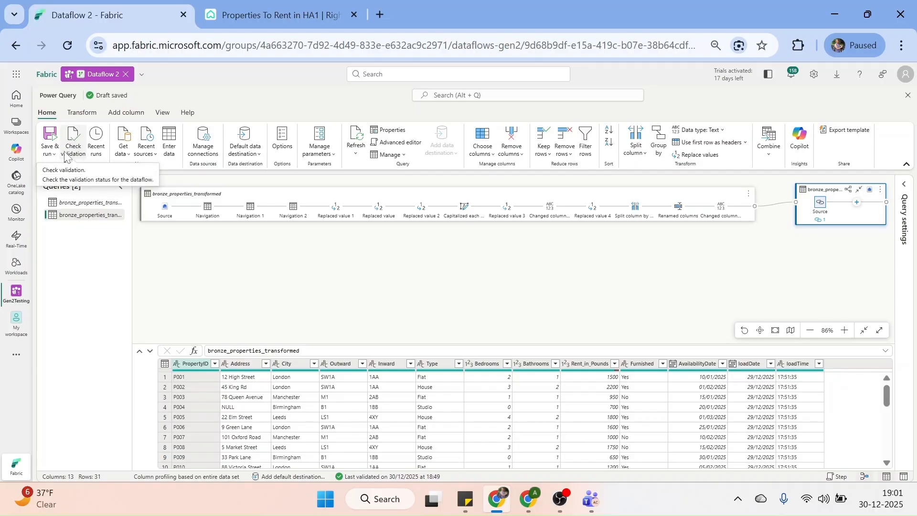
# Save Dataflow 2 without running and confirm validation succeeded at 19:01 on 30/12/2025
pyautogui.click(49, 149)
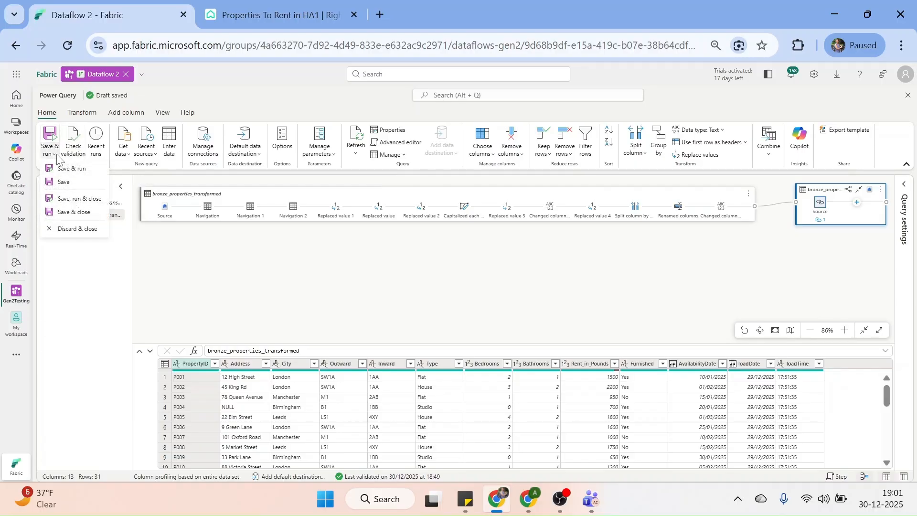
pyautogui.click(58, 184)
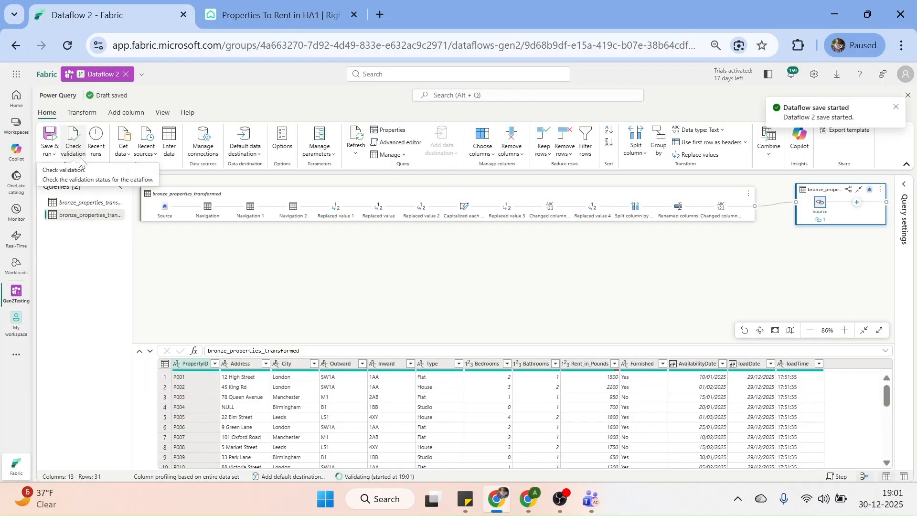
pyautogui.click(77, 152)
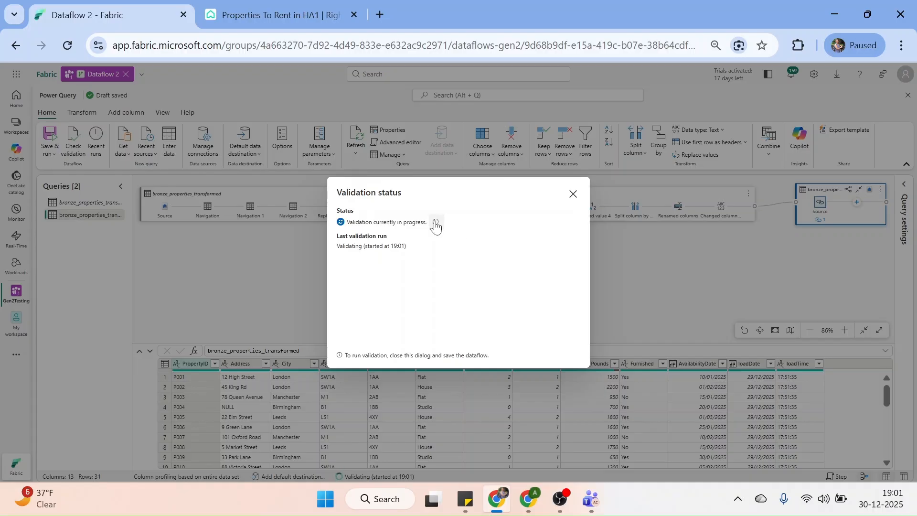
pyautogui.click(573, 193)
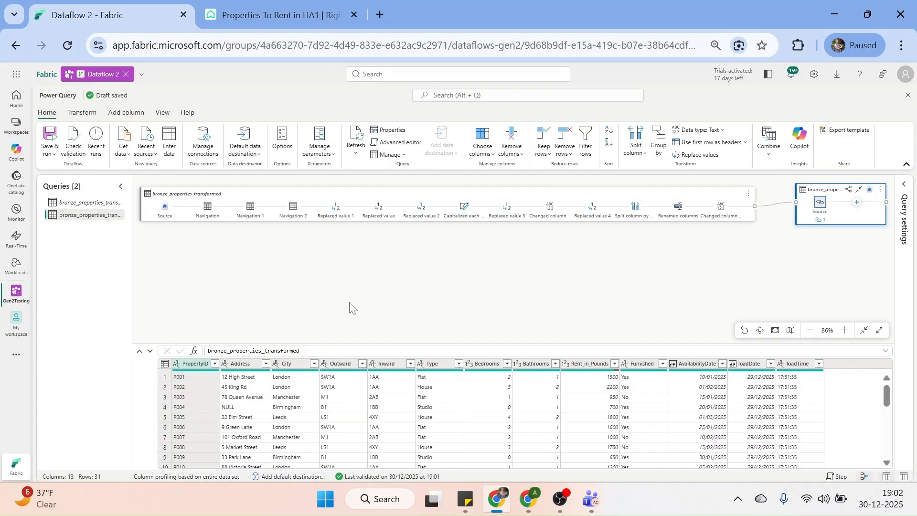
pyautogui.click(423, 478)
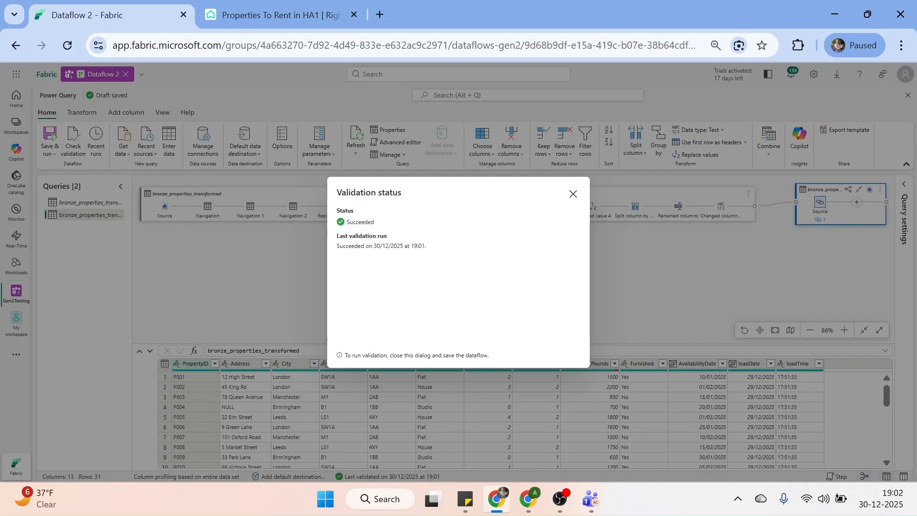
pyautogui.click(573, 194)
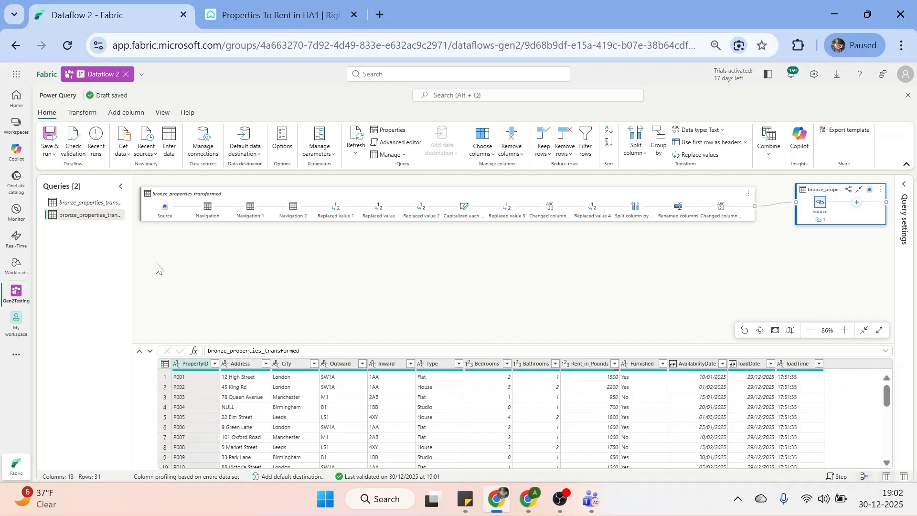
# Save and run Dataflow 2, refreshing Recent runs until the run succeeds in 00:00:33
pyautogui.click(56, 158)
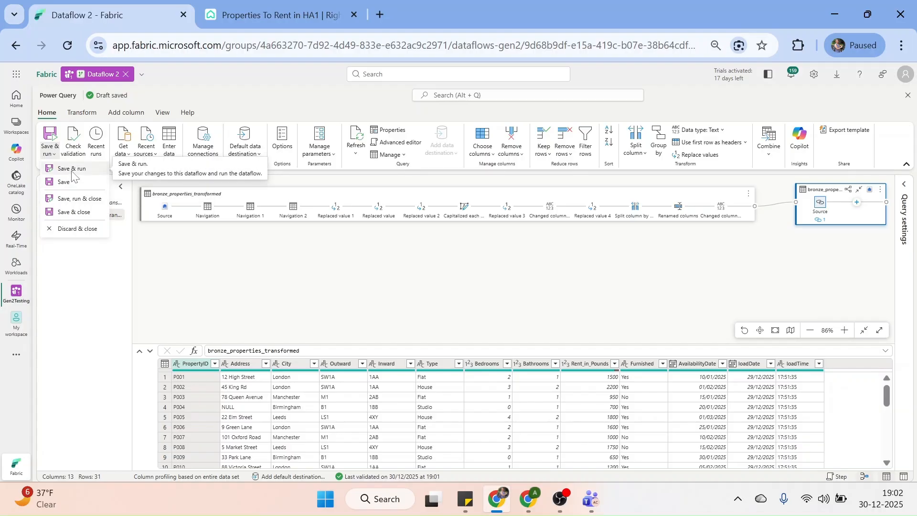
pyautogui.click(71, 169)
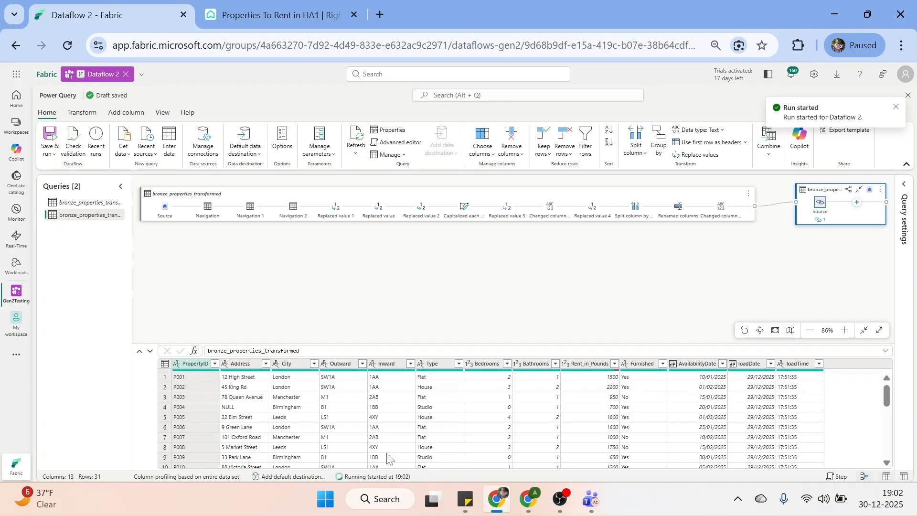
pyautogui.click(373, 476)
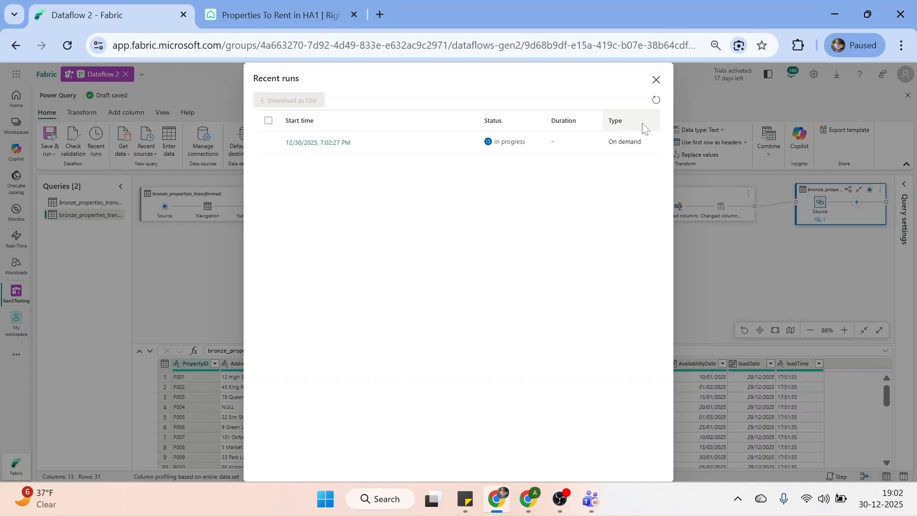
pyautogui.click(655, 100)
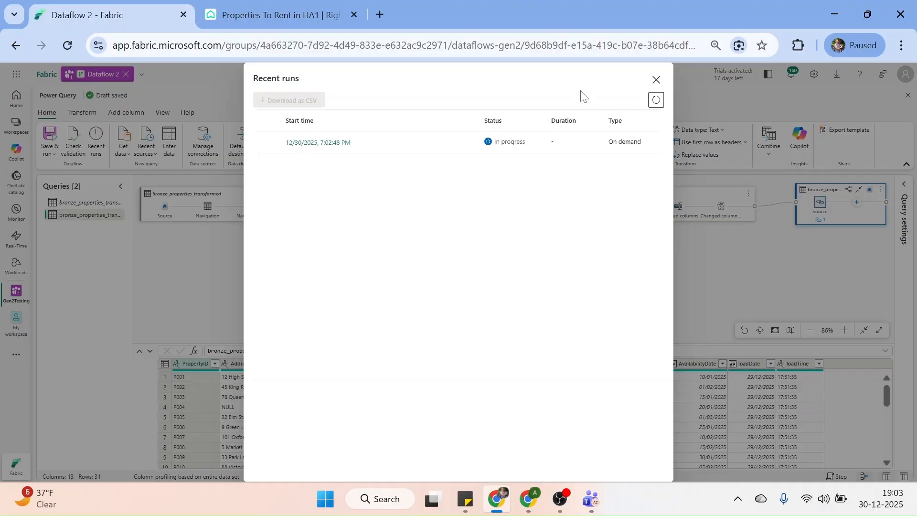
pyautogui.click(656, 100)
pyautogui.click(656, 80)
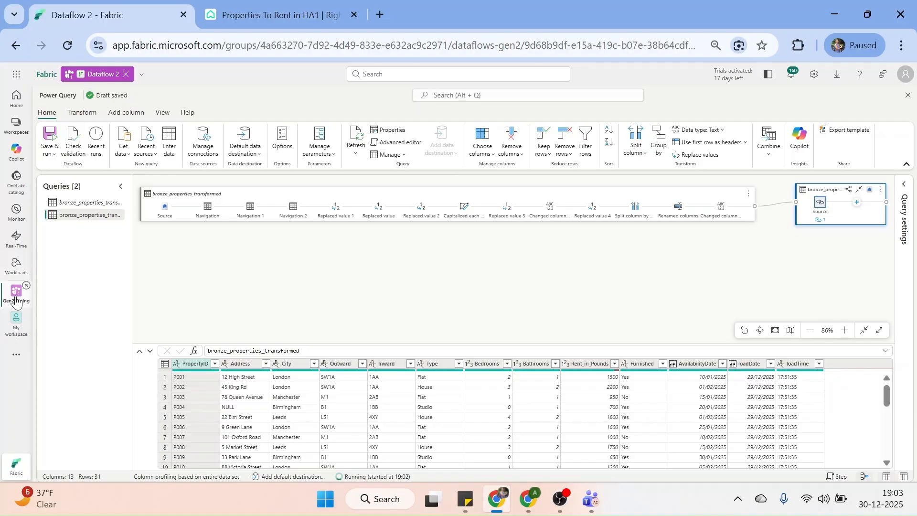
# Open Warehouse_Gen2 and preview the bronze_properties_transformed _warehouse table's rows and columns
pyautogui.click(16, 301)
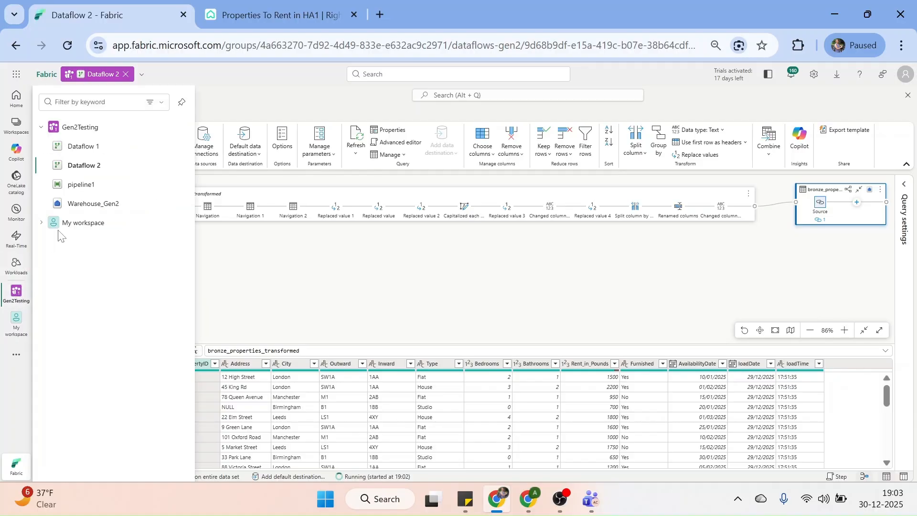
pyautogui.click(92, 204)
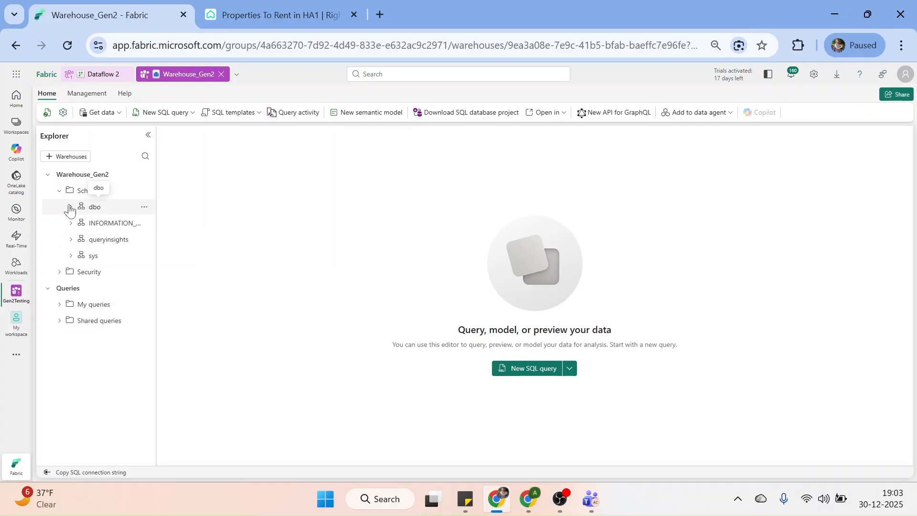
pyautogui.click(70, 207)
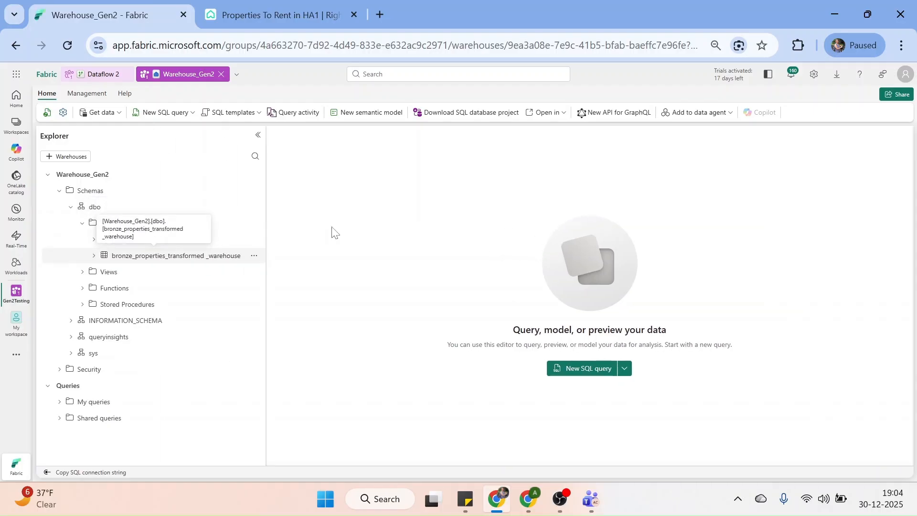
pyautogui.click(172, 257)
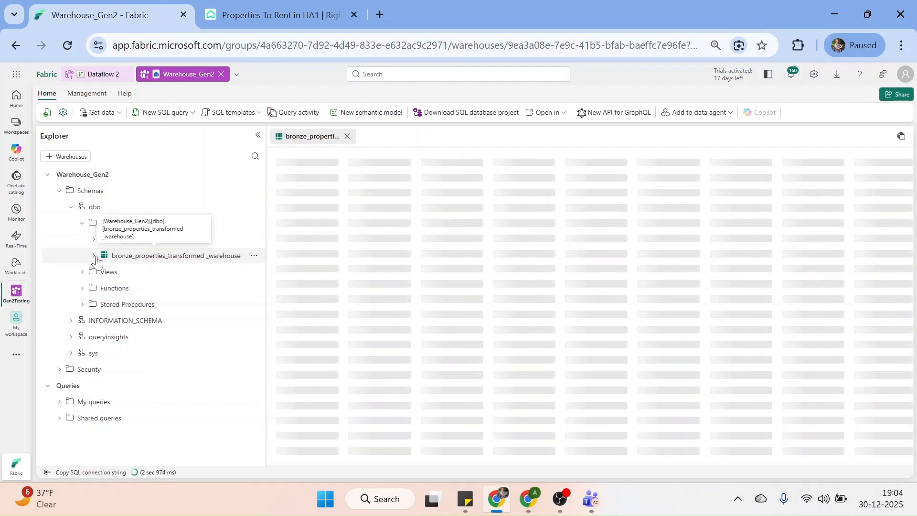
pyautogui.click(95, 257)
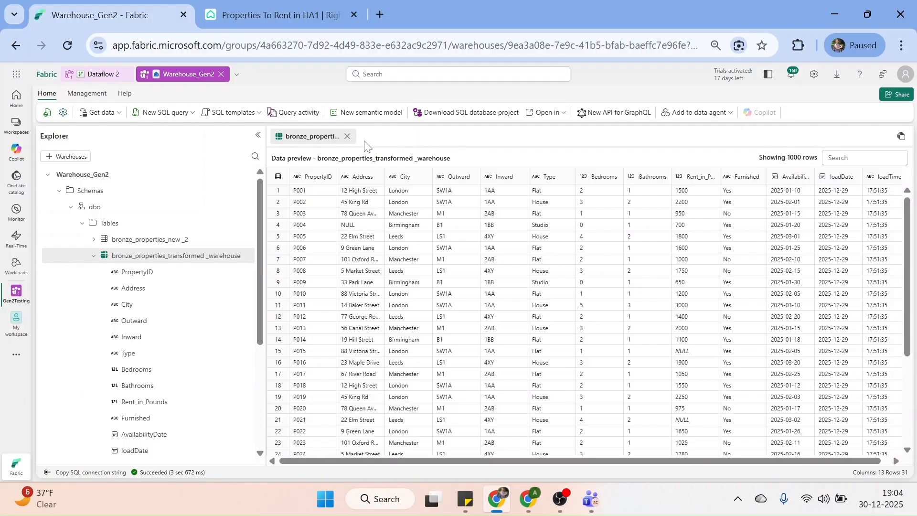
# Create a Select TOP 100 query on the table filtered WHERE City = 'Bristol' and run it
pyautogui.rightClick(186, 260)
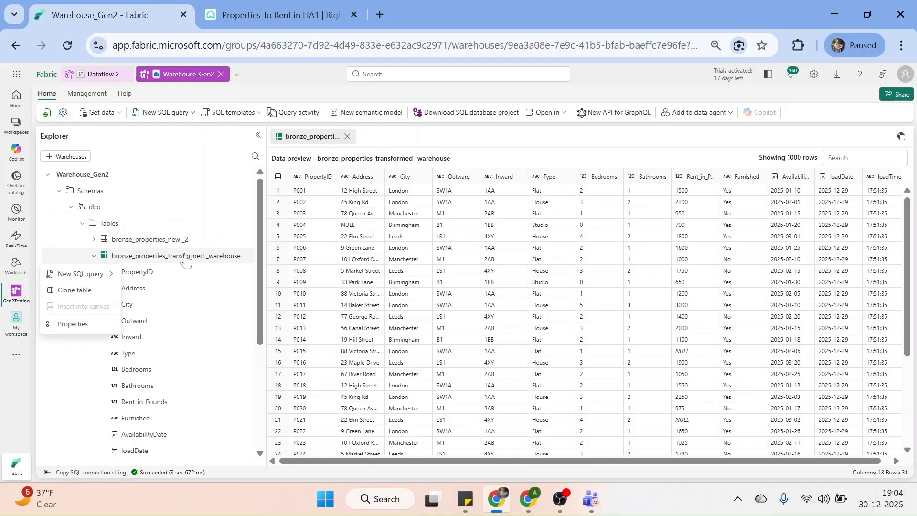
pyautogui.click(111, 276)
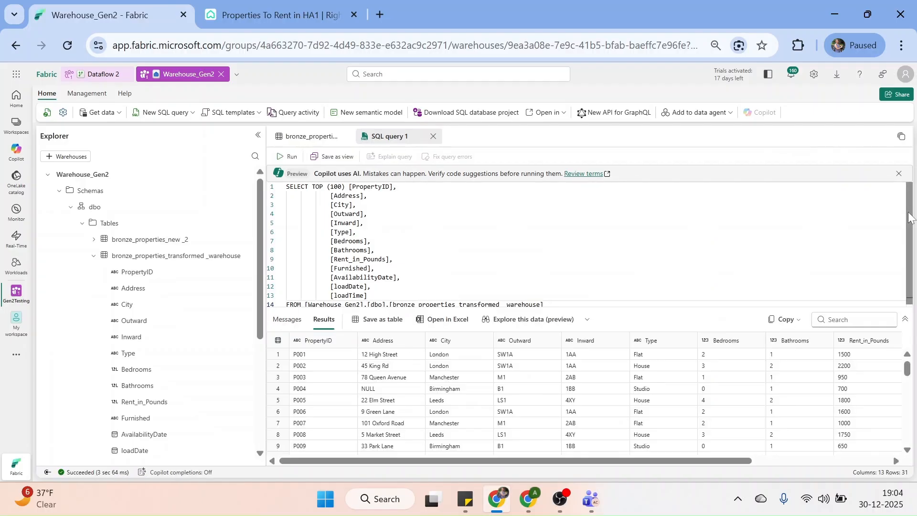
pyautogui.moveTo(909, 212); pyautogui.dragTo(909, 263)
pyautogui.press('Return')
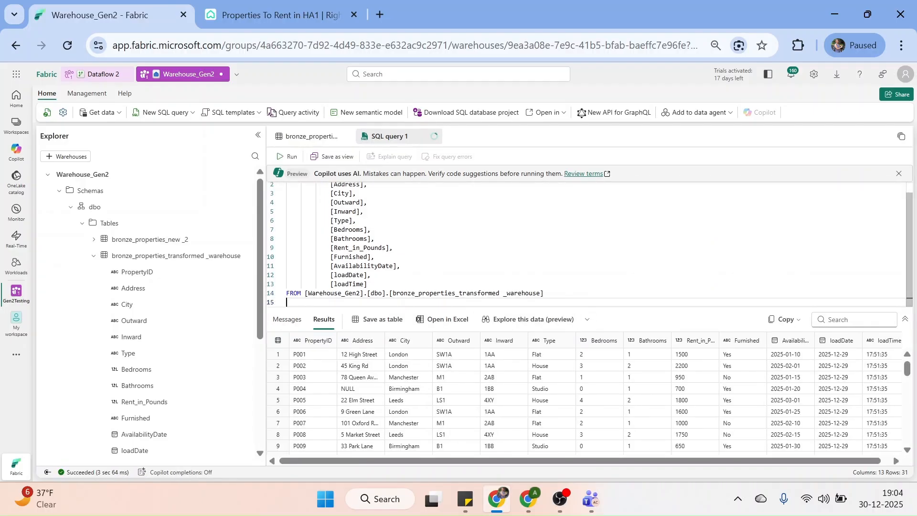
pyautogui.write("WHERE City = 'Bristol'")
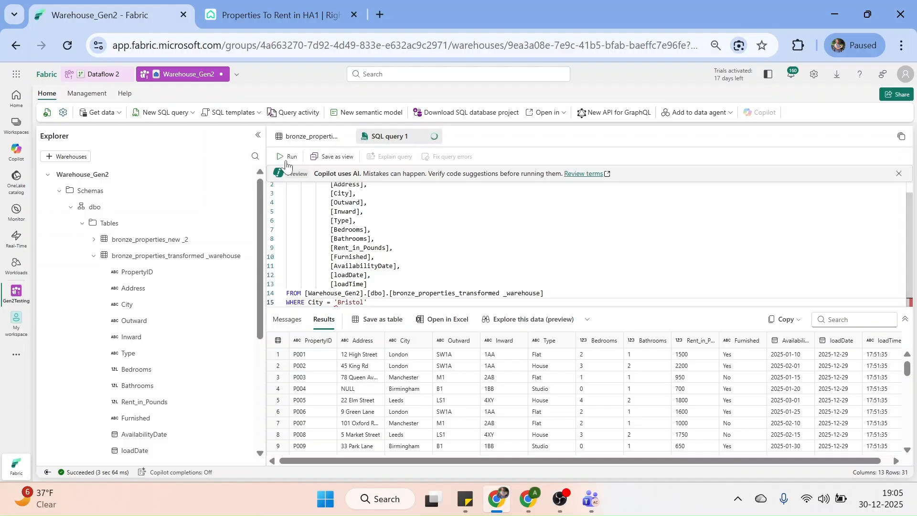
pyautogui.hotkey('ctrl', 'Return')
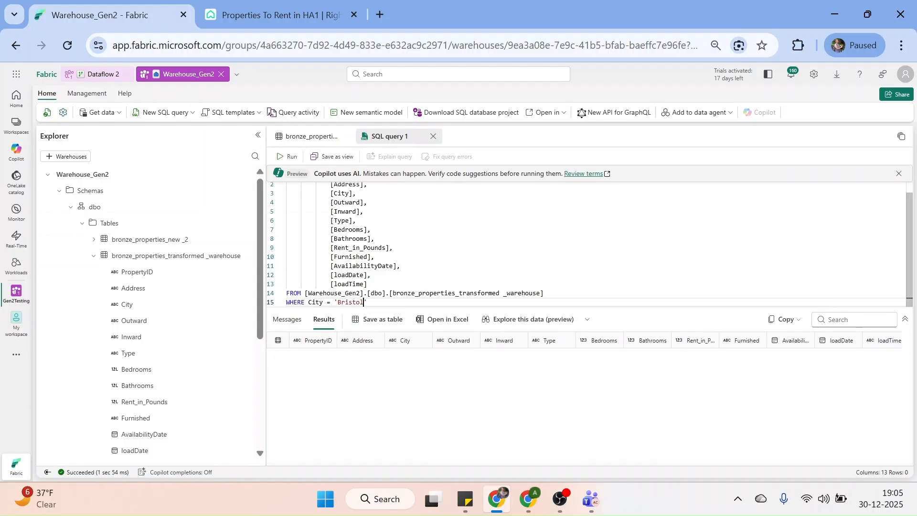
# Change the filter to City = 'London' and rerun the query
pyautogui.press('BackSpace')
pyautogui.press('BackSpace')
pyautogui.press('BackSpace')
pyautogui.press('BackSpace')
pyautogui.press('BackSpace')
pyautogui.press('BackSpace')
pyautogui.write('London')
pyautogui.click(289, 156)
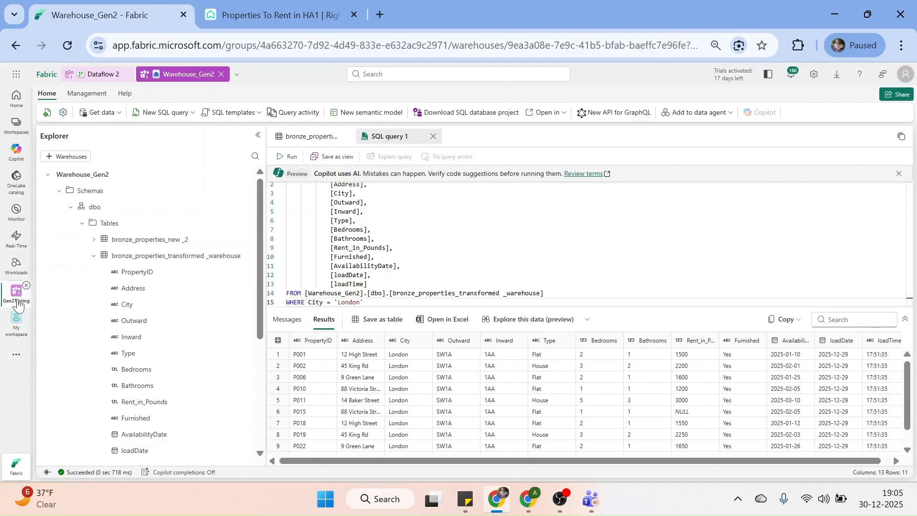
pyautogui.click(19, 136)
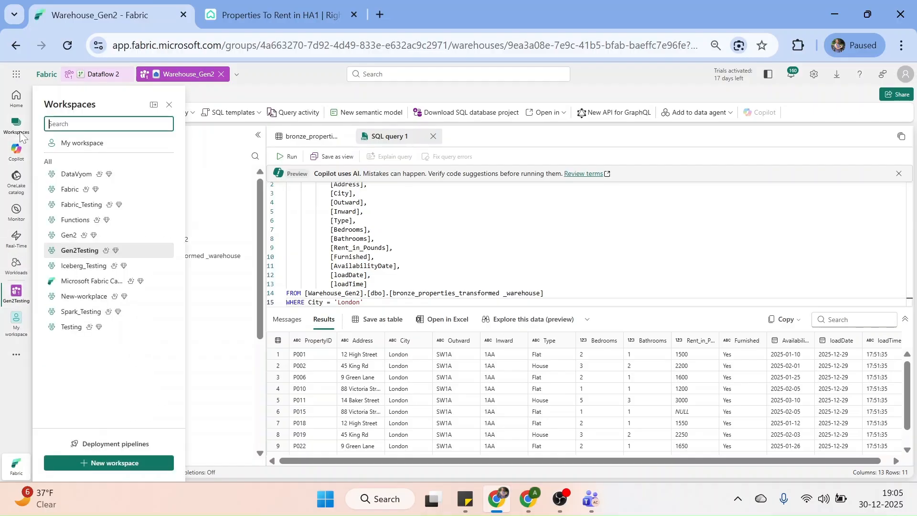
# Open the Iceberg_Demo lakehouse in Iceberg_Testing and widen the Explorer pane to show full table names
pyautogui.click(85, 266)
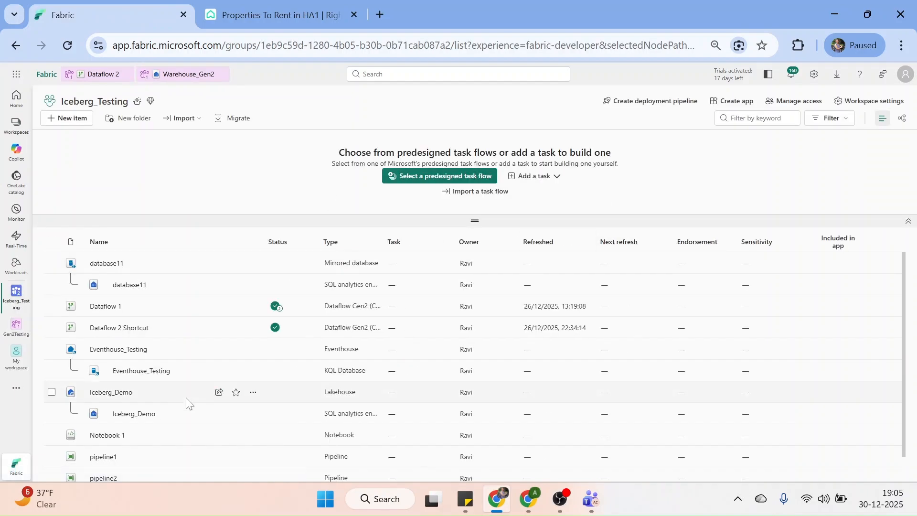
pyautogui.click(111, 392)
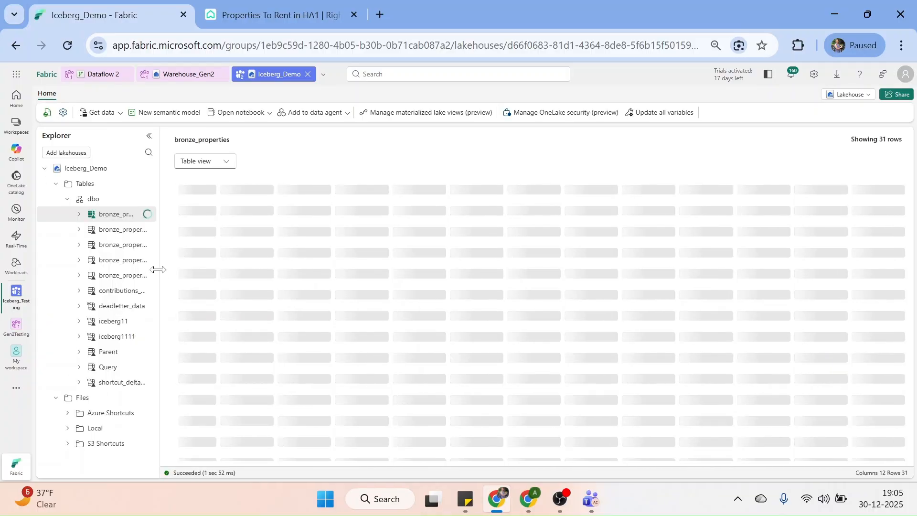
pyautogui.moveTo(157, 270); pyautogui.dragTo(239, 279)
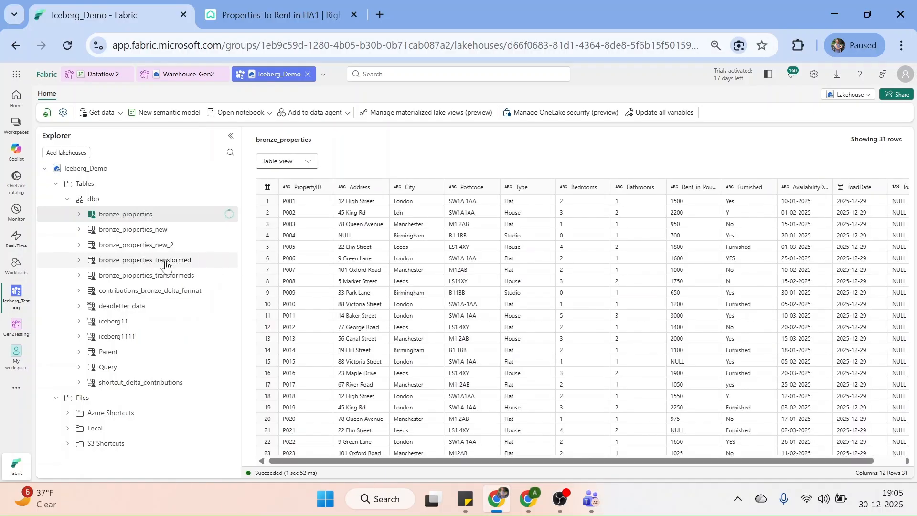
# Show bronze_properties_transformed's underlying files instead of its rows
pyautogui.click(165, 262)
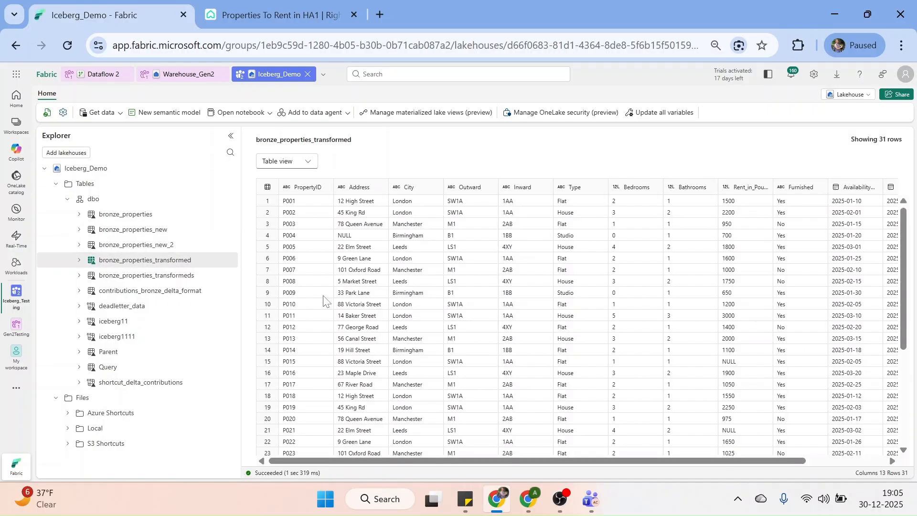
pyautogui.click(308, 163)
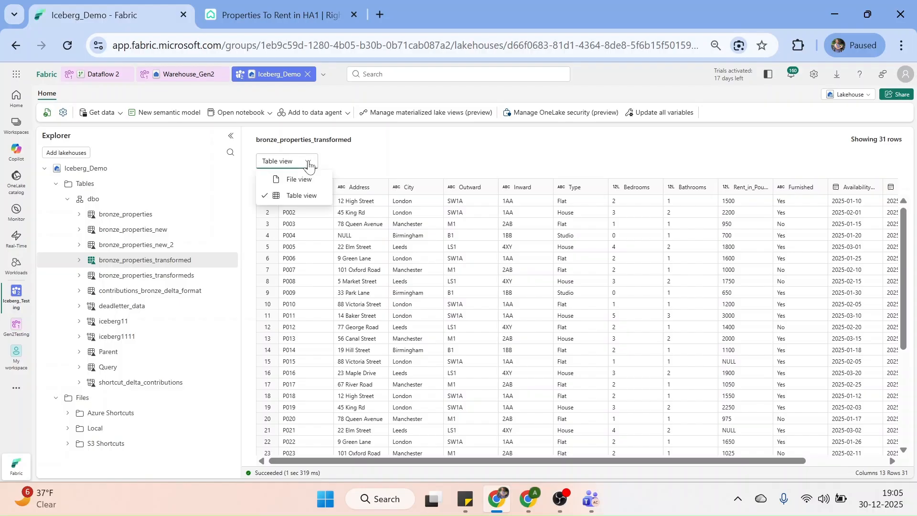
pyautogui.click(288, 179)
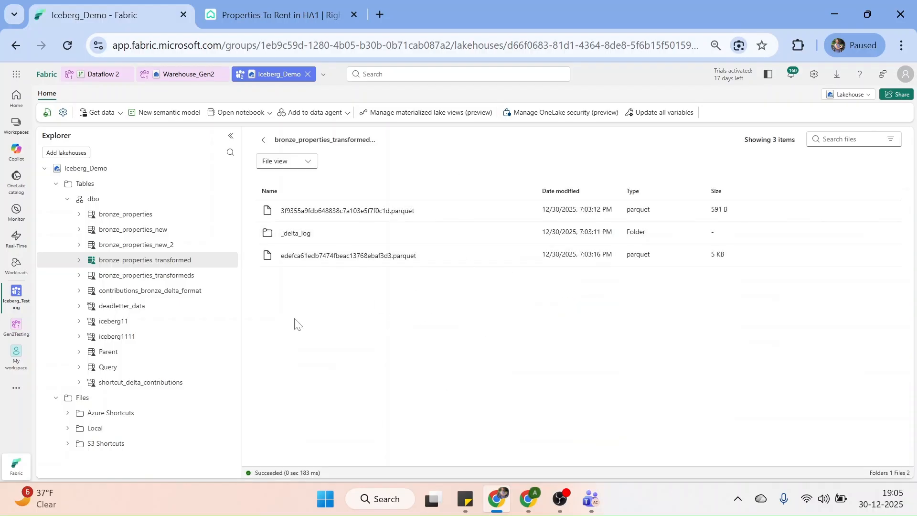
# Review bronze_properties_transformed's properties, then return to Dataflow 2 in Power Query
pyautogui.click(228, 261)
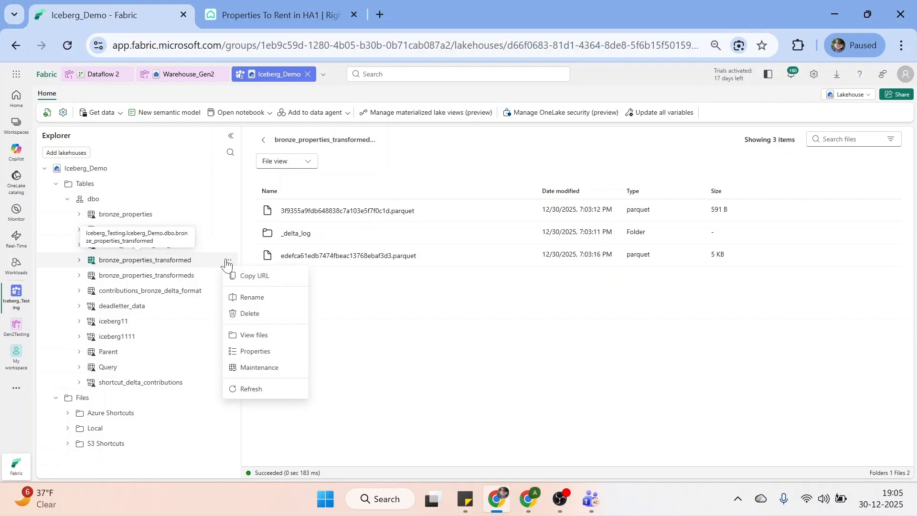
pyautogui.click(260, 351)
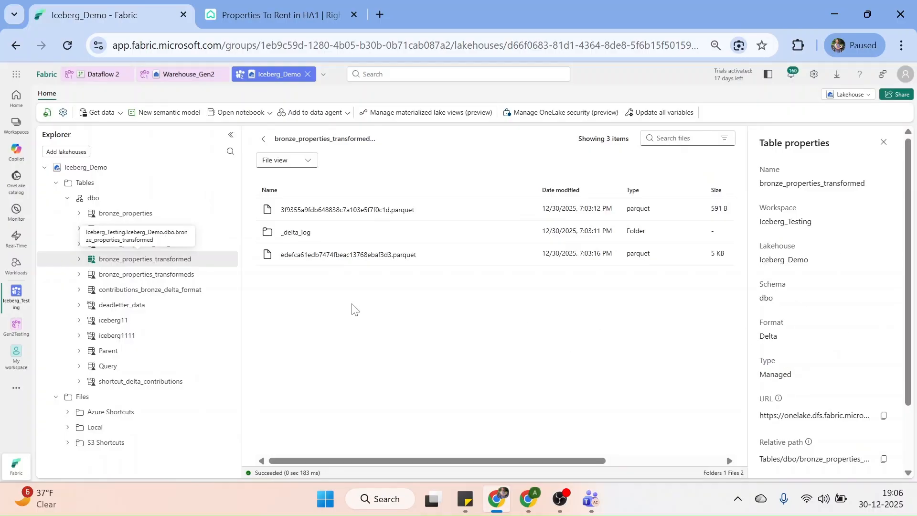
pyautogui.click(100, 74)
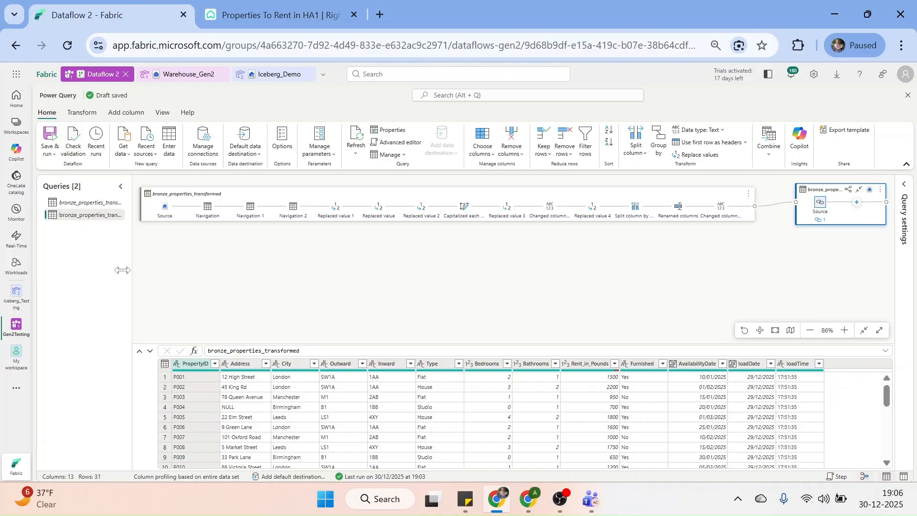
# Open Dataflow 2's refresh schedule settings in the Gen2Testing workspace
pyautogui.click(16, 324)
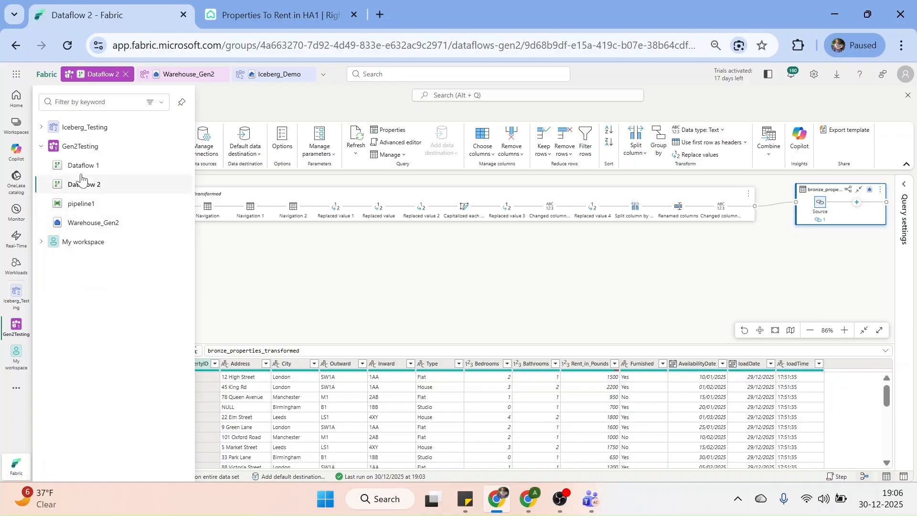
pyautogui.click(78, 146)
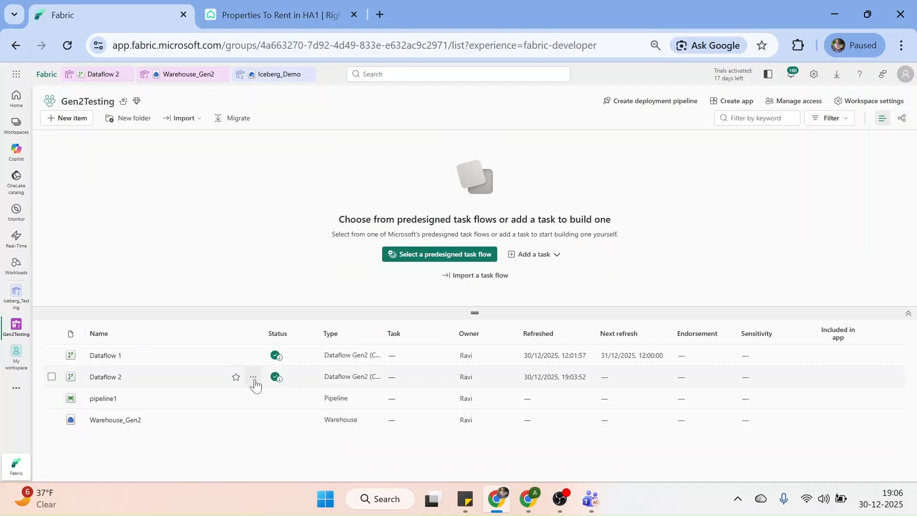
pyautogui.click(253, 377)
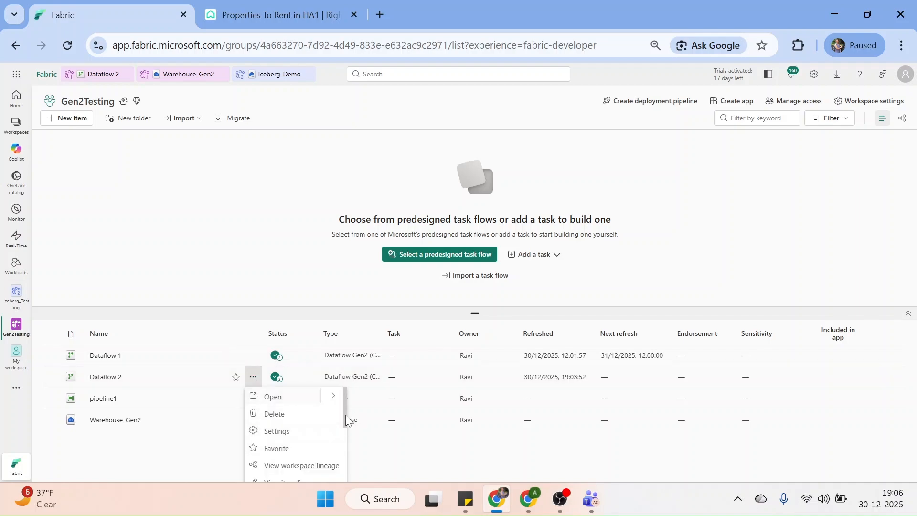
pyautogui.moveTo(345, 414); pyautogui.dragTo(340, 460)
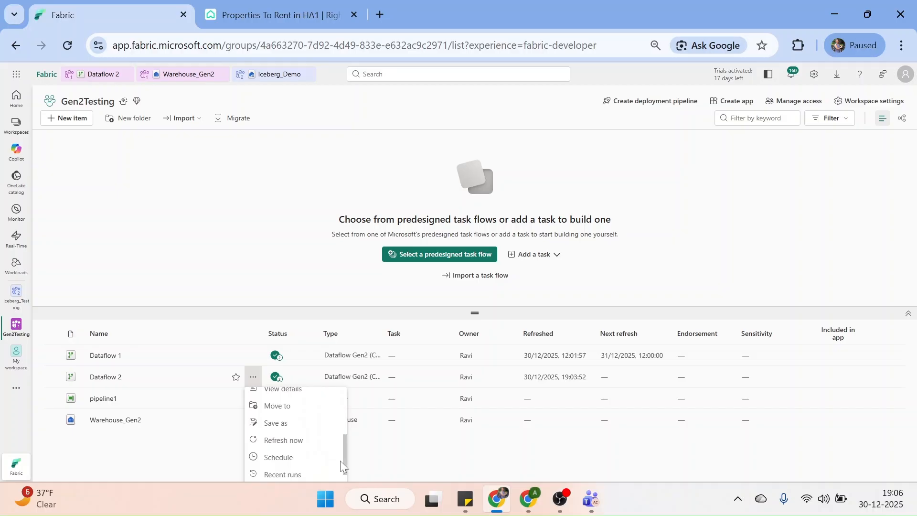
pyautogui.click(280, 460)
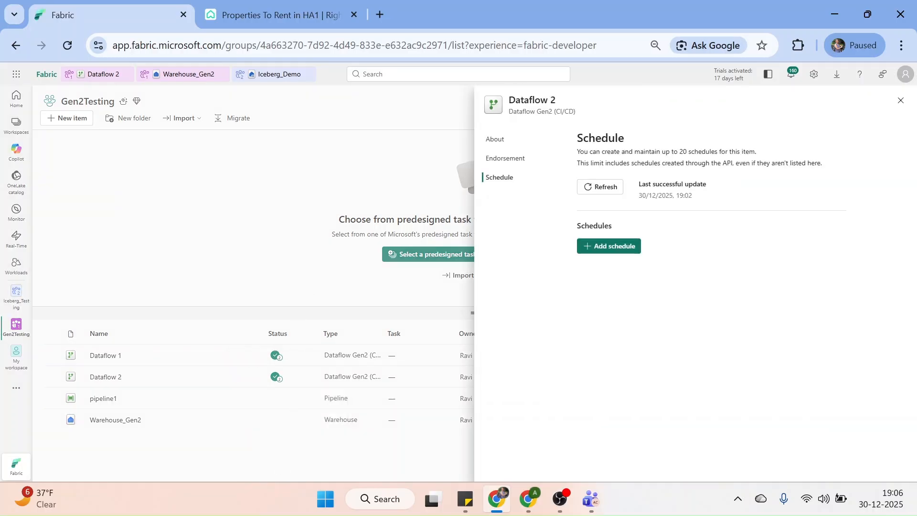
# Add a By the minute refresh schedule with interval 1 and save it
pyautogui.click(617, 246)
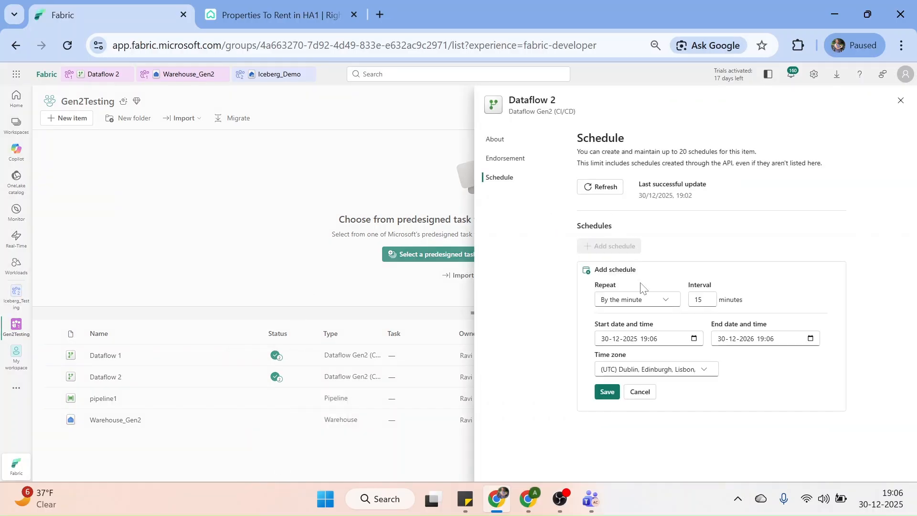
pyautogui.click(666, 301)
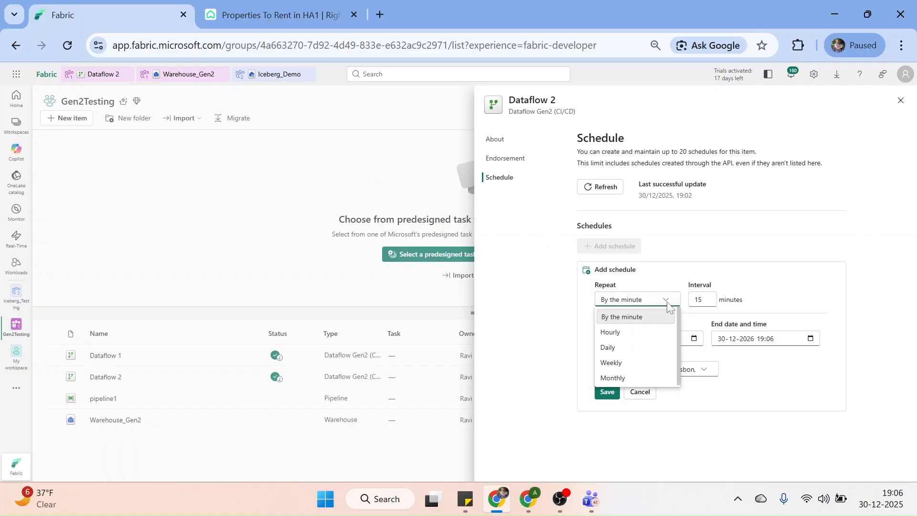
pyautogui.click(701, 300)
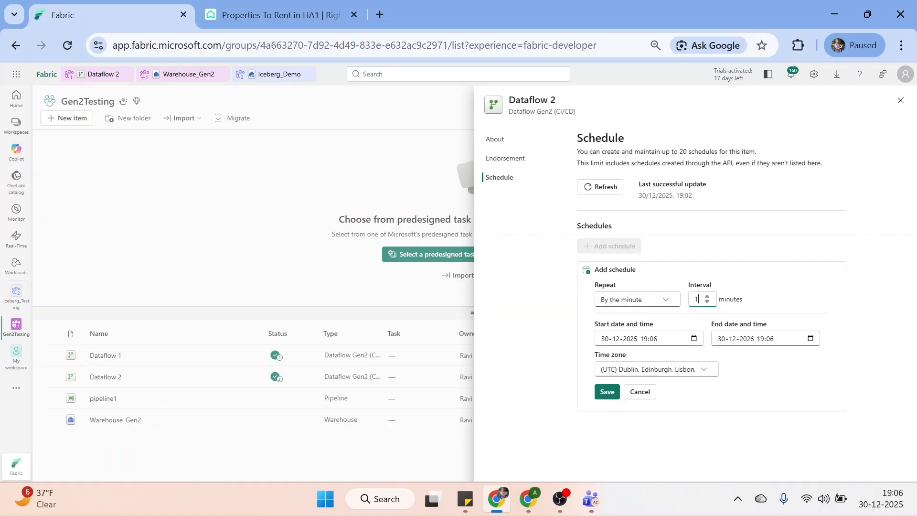
pyautogui.click(771, 282)
pyautogui.click(603, 399)
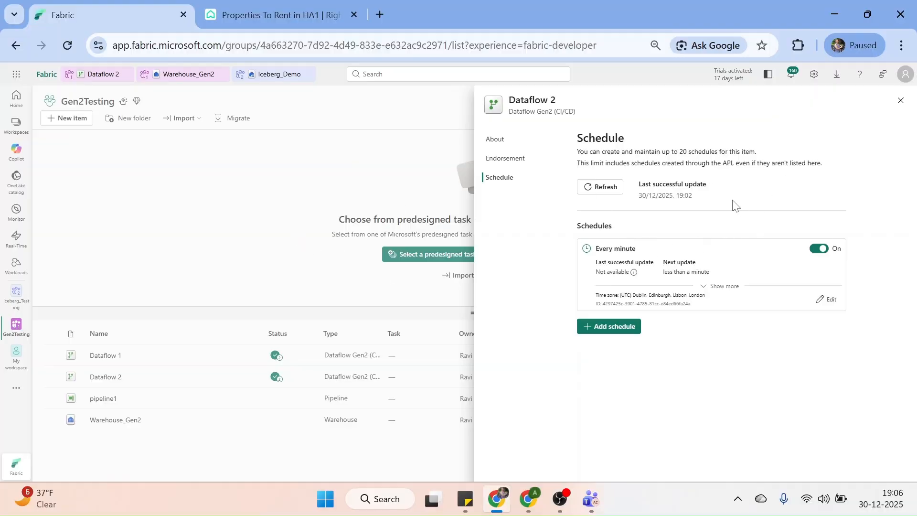
pyautogui.click(901, 102)
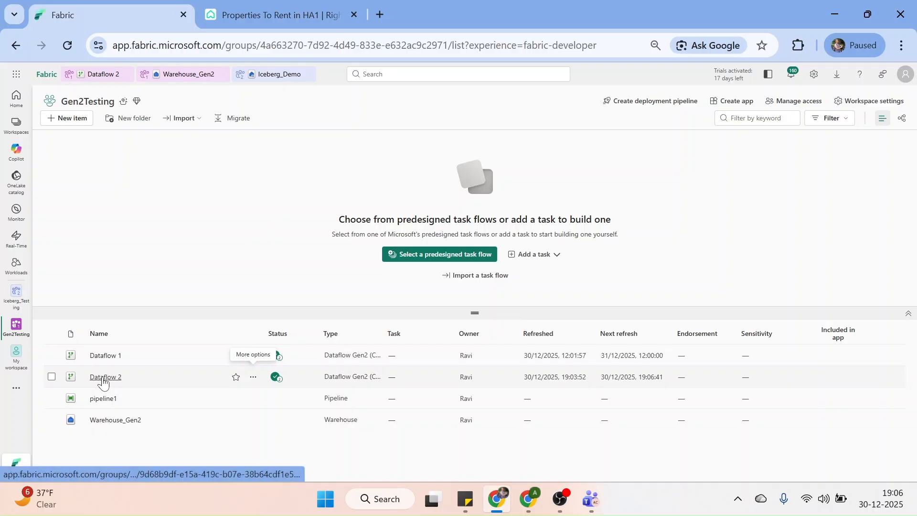
# Open Dataflow 2 and check its recent runs, showing two successes and one in progress
pyautogui.click(103, 377)
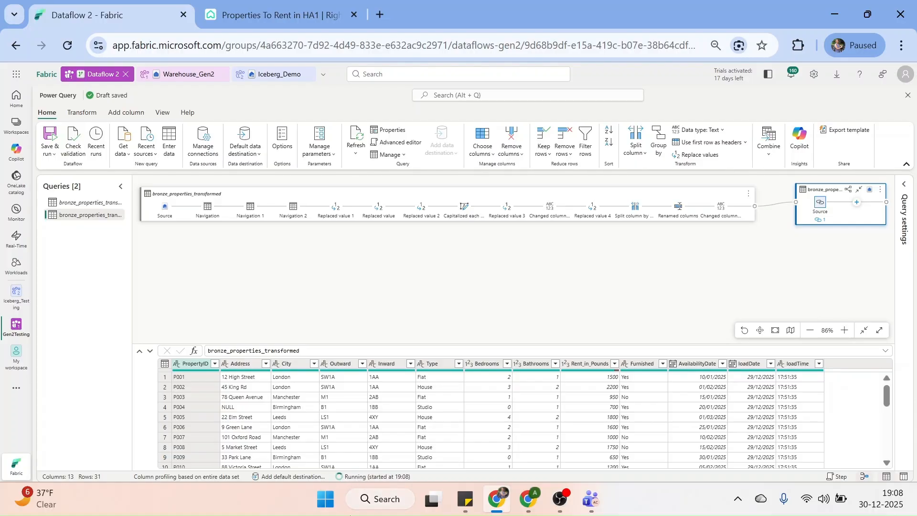
pyautogui.click(374, 476)
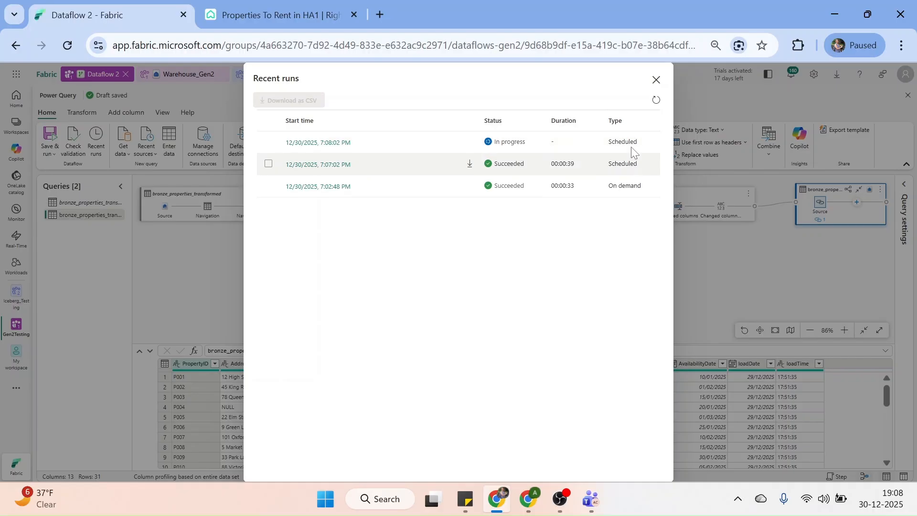
pyautogui.click(656, 82)
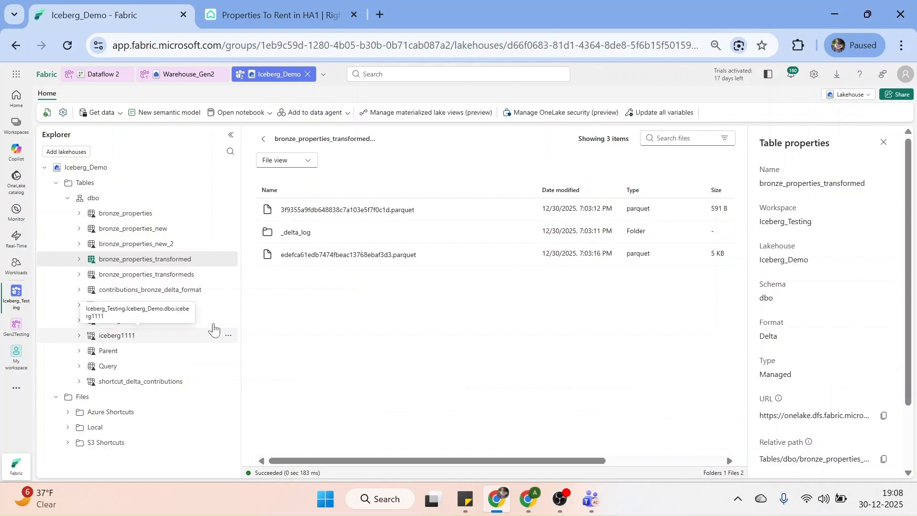
# Turn off Dataflow 2's every-minute refresh schedule in its Gen2Testing settings
pyautogui.click(103, 74)
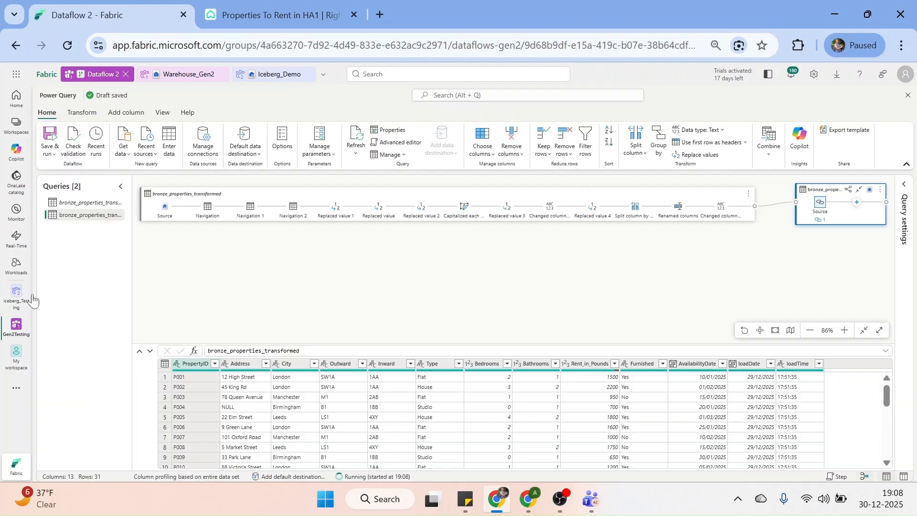
pyautogui.click(15, 329)
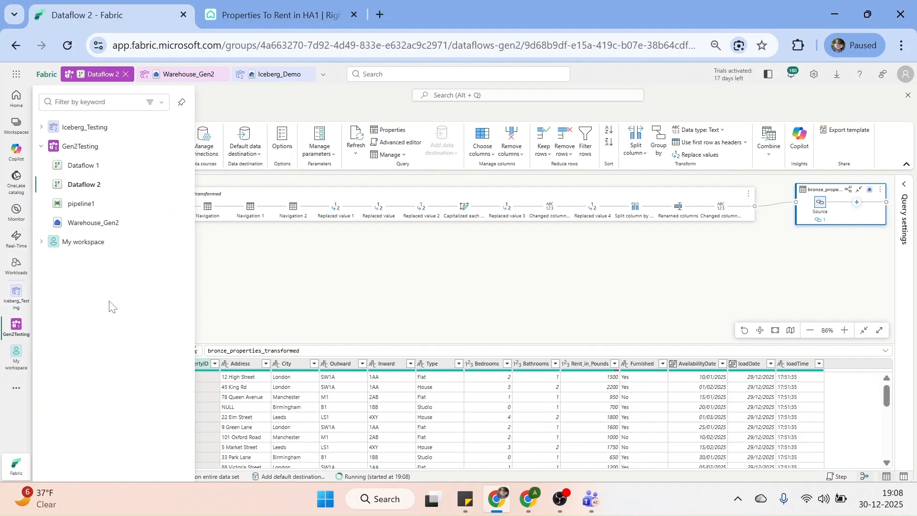
pyautogui.click(82, 146)
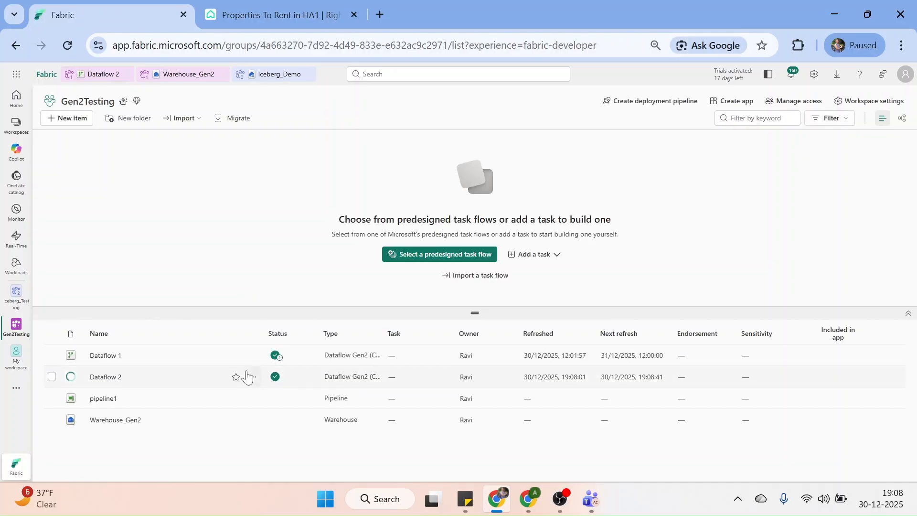
pyautogui.click(254, 377)
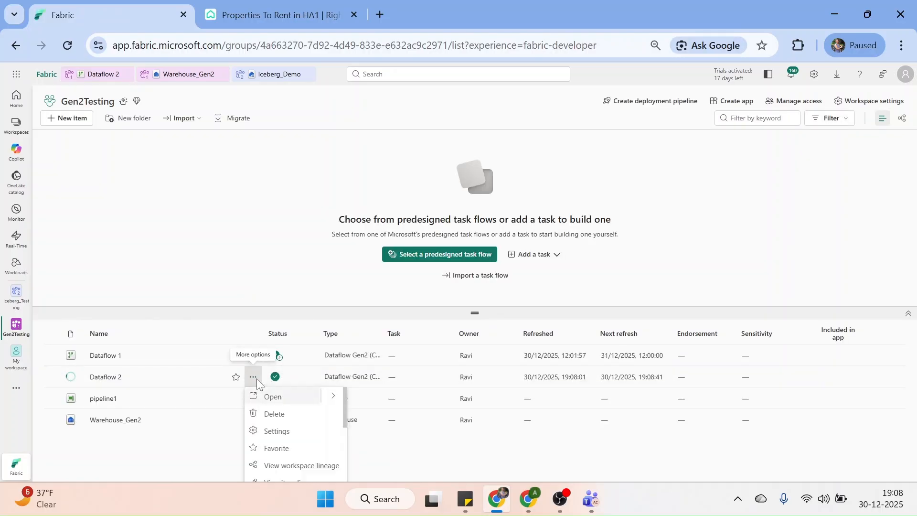
pyautogui.click(278, 431)
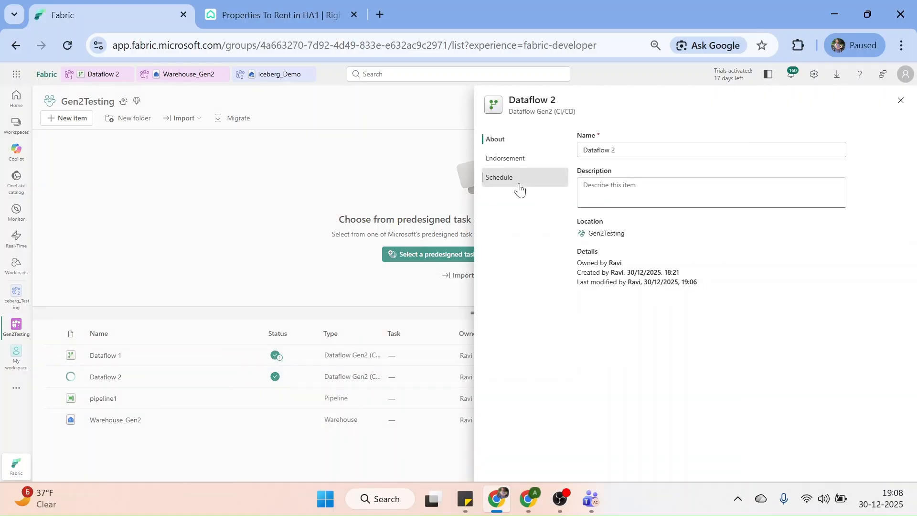
pyautogui.click(520, 189)
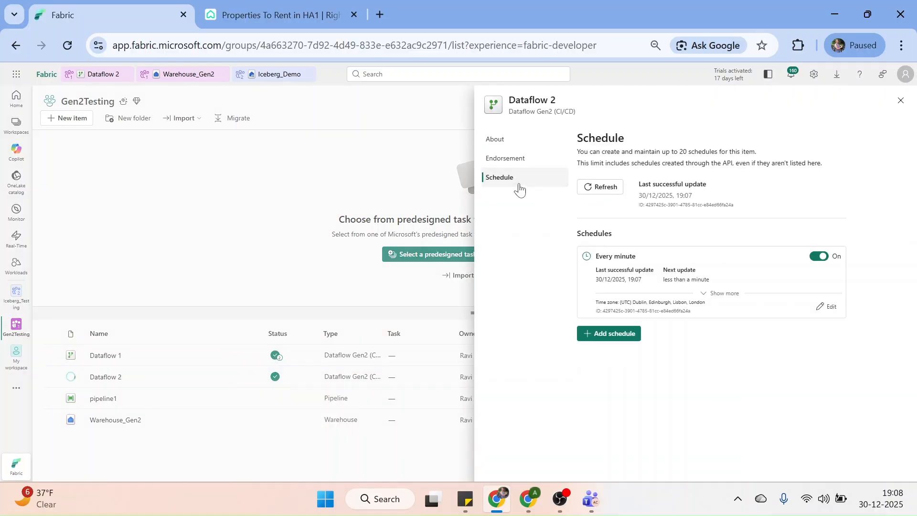
pyautogui.click(818, 256)
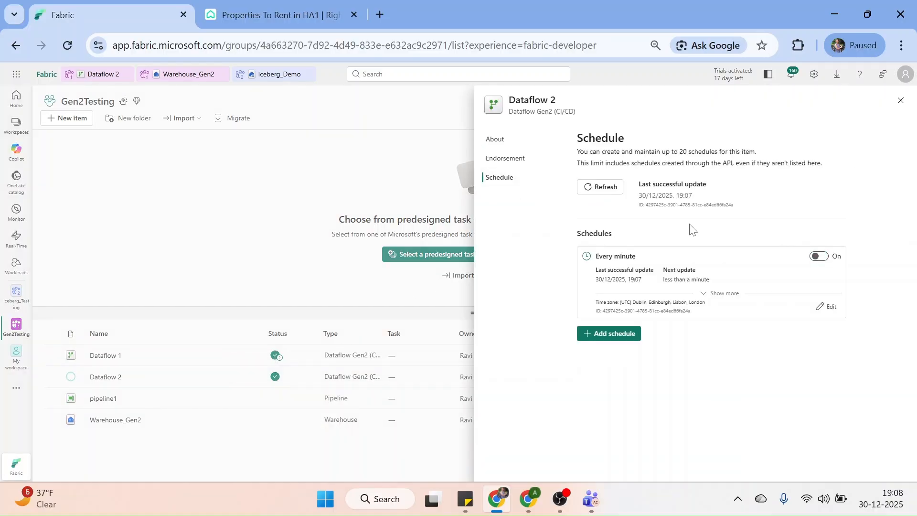
pyautogui.click(899, 101)
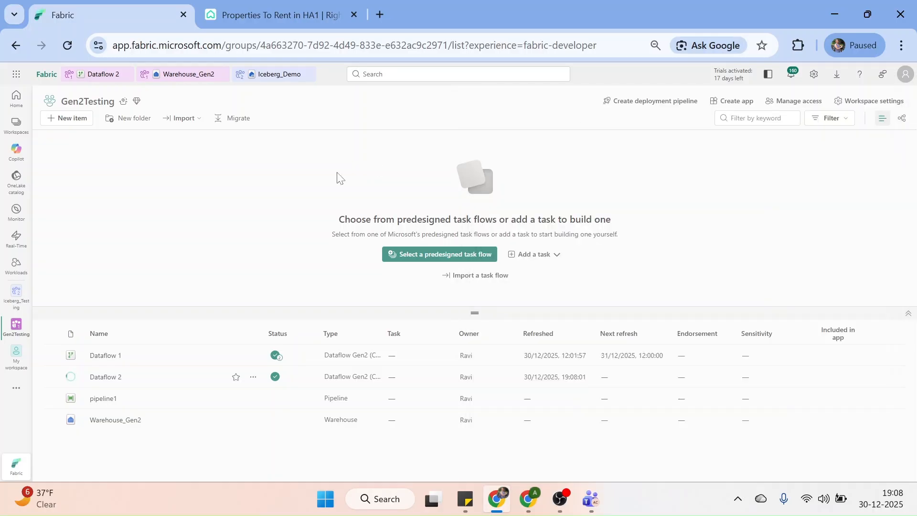
# Reopen Dataflow 2 and confirm all three recent runs succeeded
pyautogui.click(103, 376)
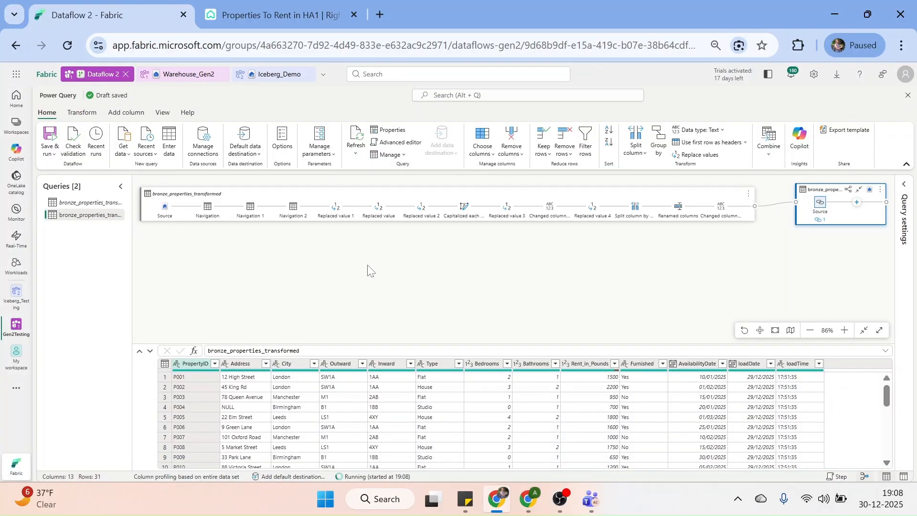
pyautogui.click(371, 477)
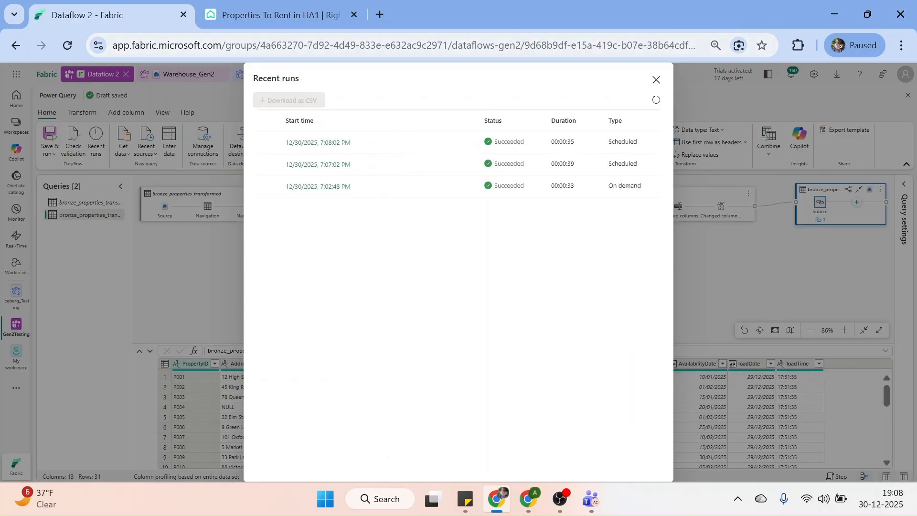
pyautogui.click(656, 81)
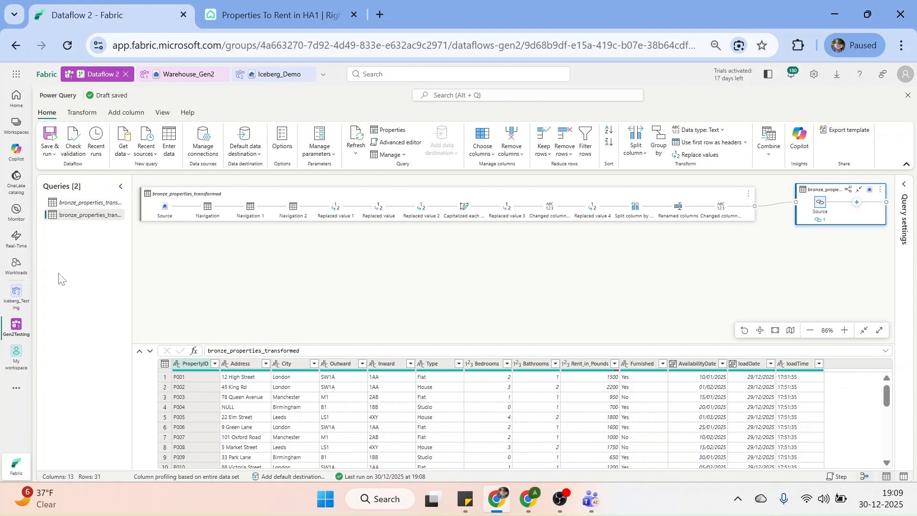
pyautogui.click(16, 326)
# Create a new pipeline in Gen2Testing with the default name pipeline2
pyautogui.click(80, 146)
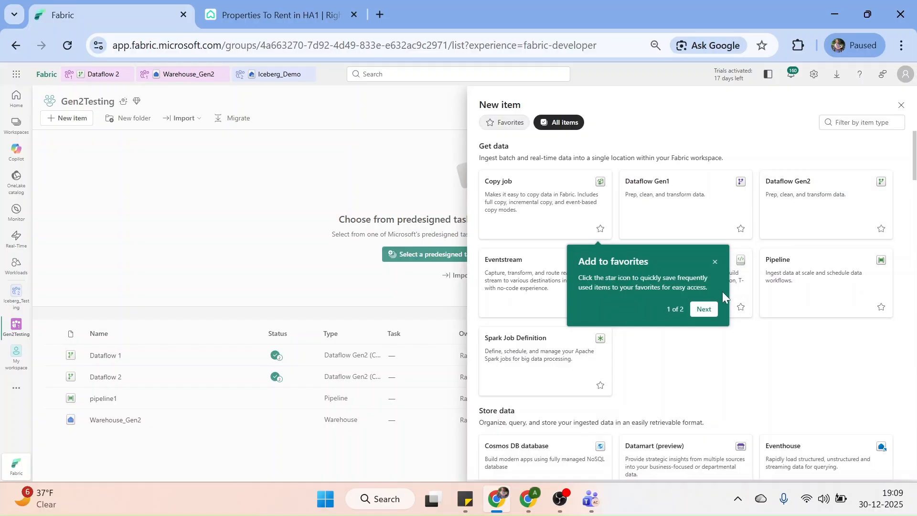
pyautogui.click(812, 292)
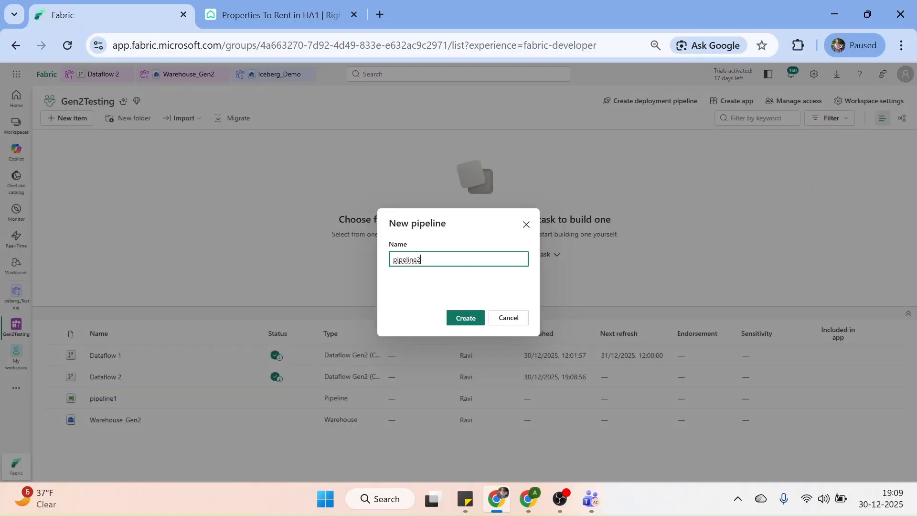
pyautogui.click(464, 316)
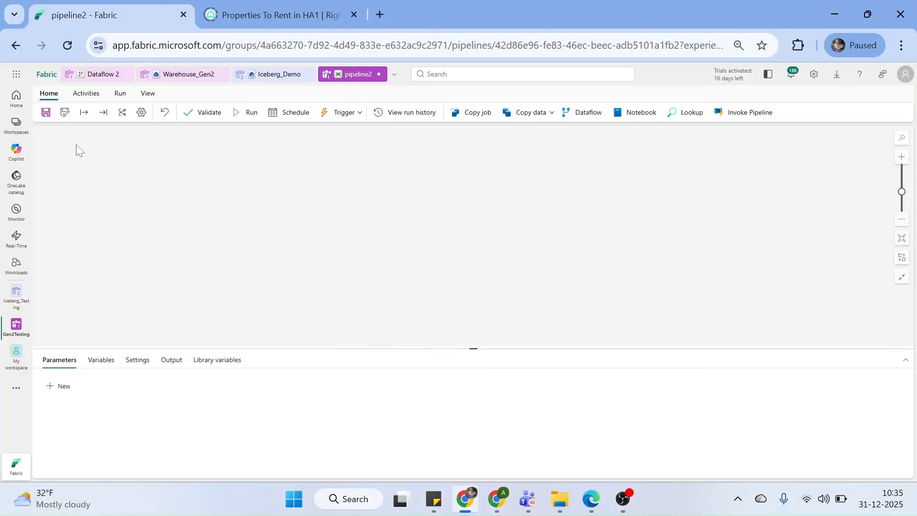
# Add a Dataflow activity to pipeline2 by searching activities for 'dataf'
pyautogui.click(85, 94)
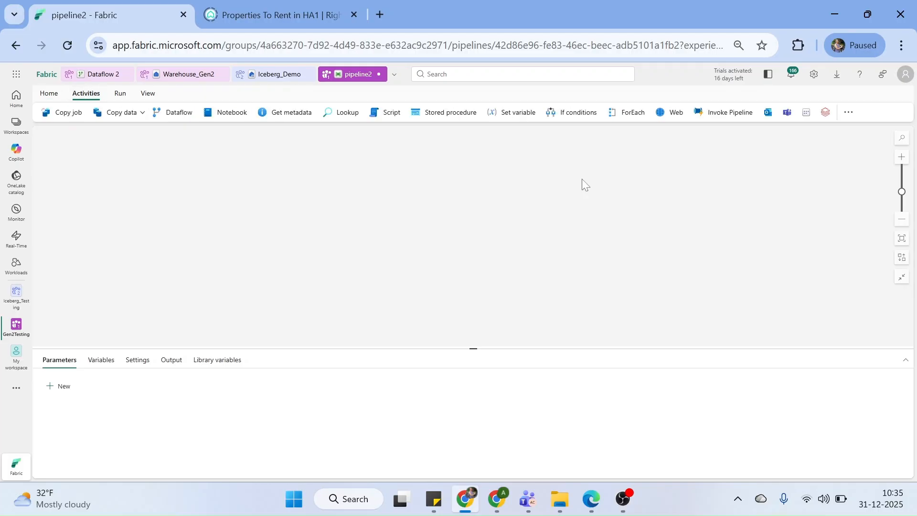
pyautogui.click(848, 112)
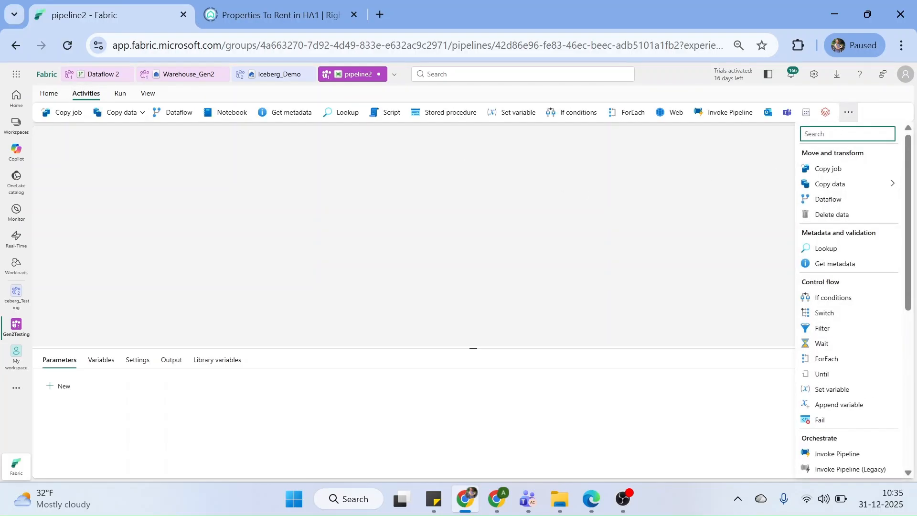
pyautogui.write('dataf')
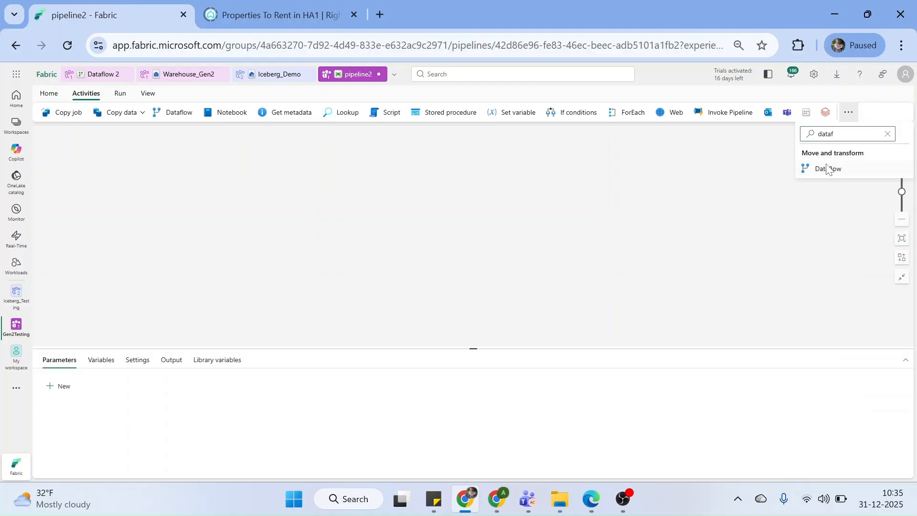
pyautogui.click(826, 169)
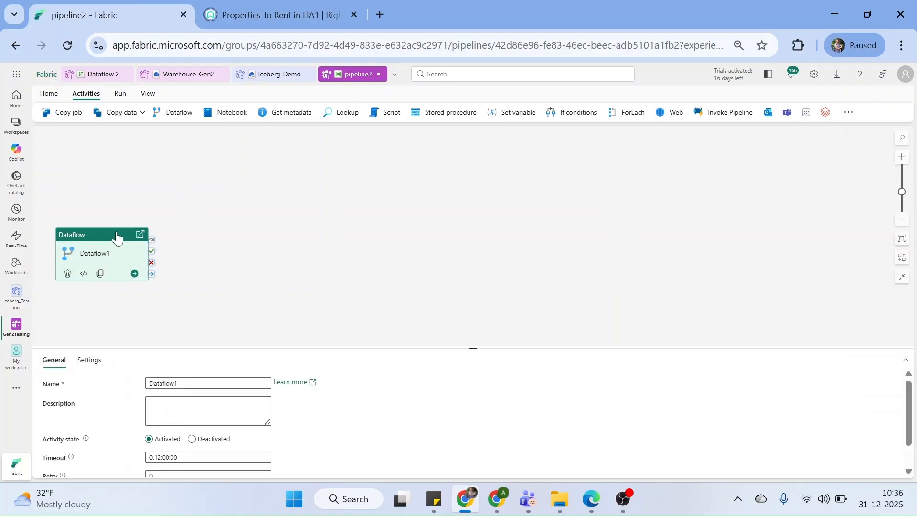
# Rename the activity Run_Dataflow2, reposition it, and expand its Advanced retry settings
pyautogui.doubleClick(184, 383)
pyautogui.write('Run_')
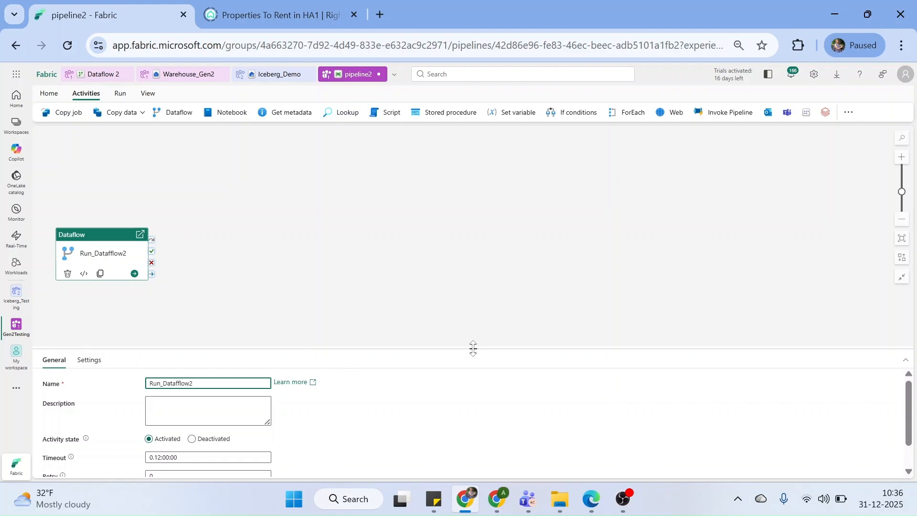
pyautogui.moveTo(477, 348); pyautogui.dragTo(478, 288)
pyautogui.moveTo(108, 235); pyautogui.dragTo(133, 172)
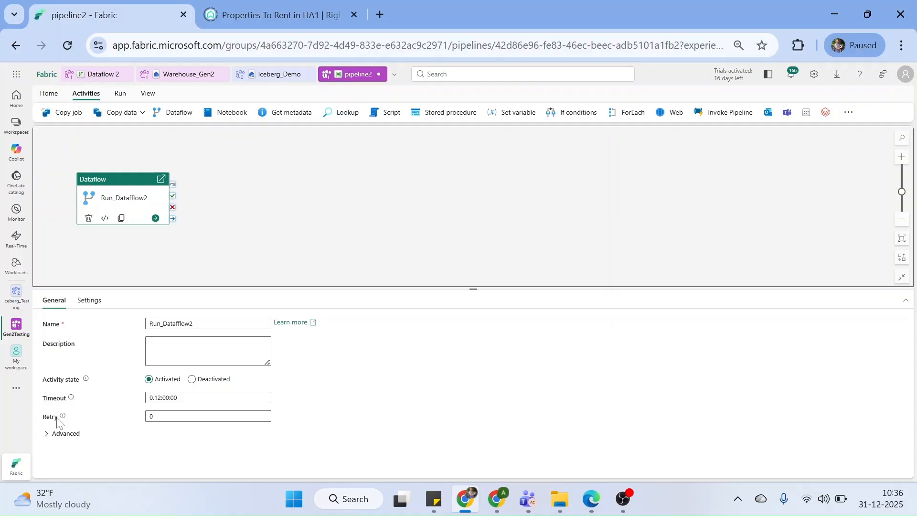
pyautogui.click(49, 438)
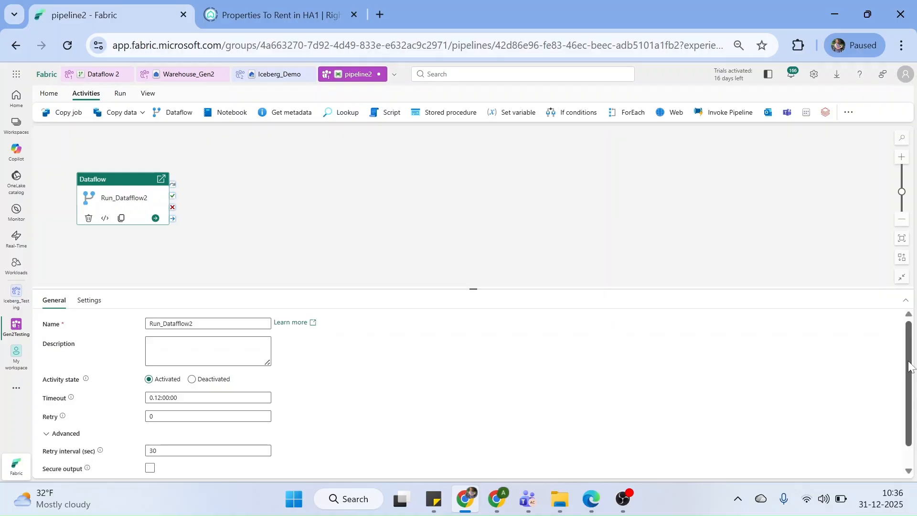
pyautogui.moveTo(910, 367); pyautogui.dragTo(910, 385)
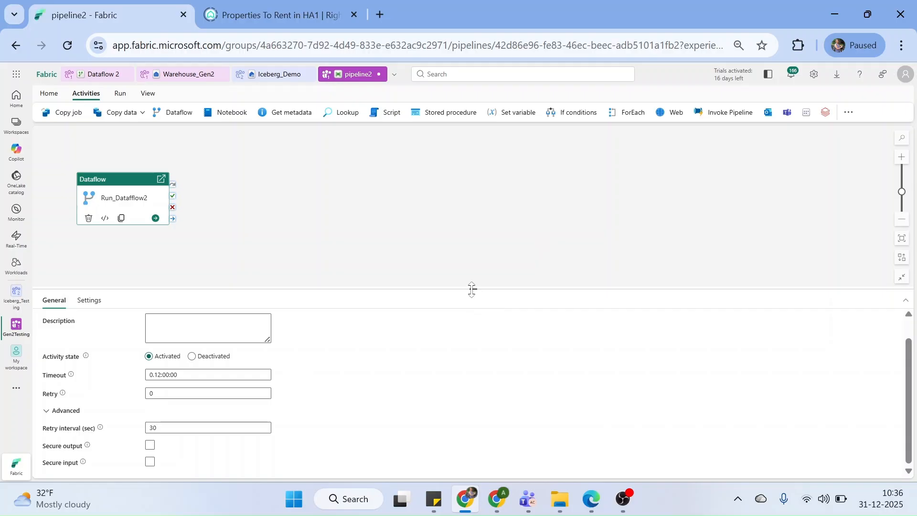
# Set the activity to run Dataflow 2 from the Gen2Testing workspace
pyautogui.moveTo(472, 288); pyautogui.dragTo(401, 348)
pyautogui.click(102, 364)
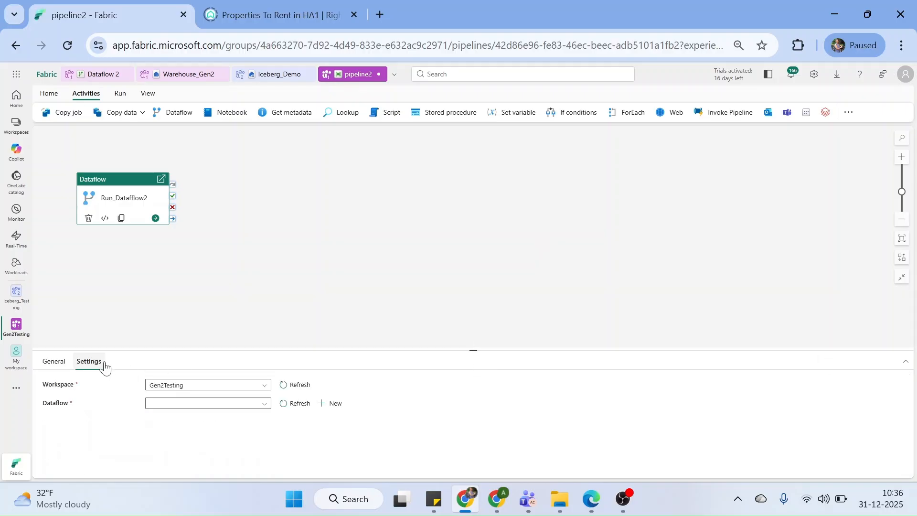
pyautogui.click(168, 404)
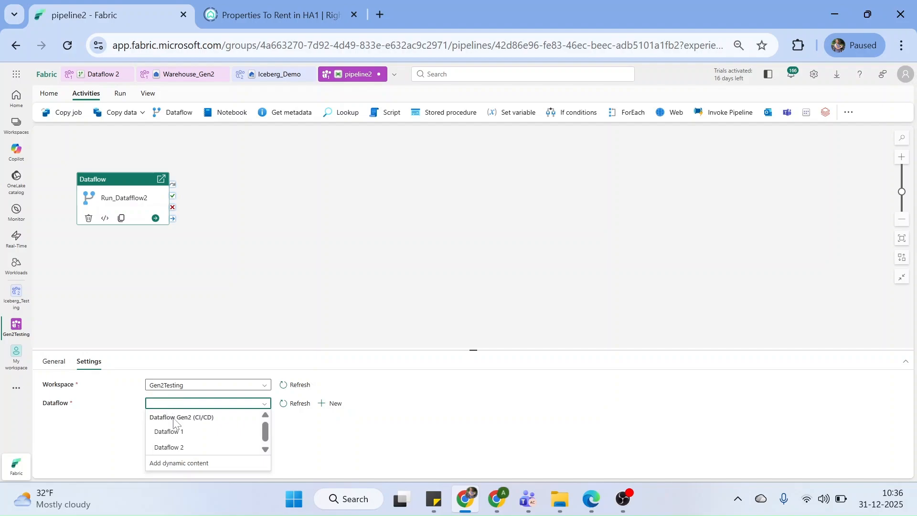
pyautogui.click(176, 448)
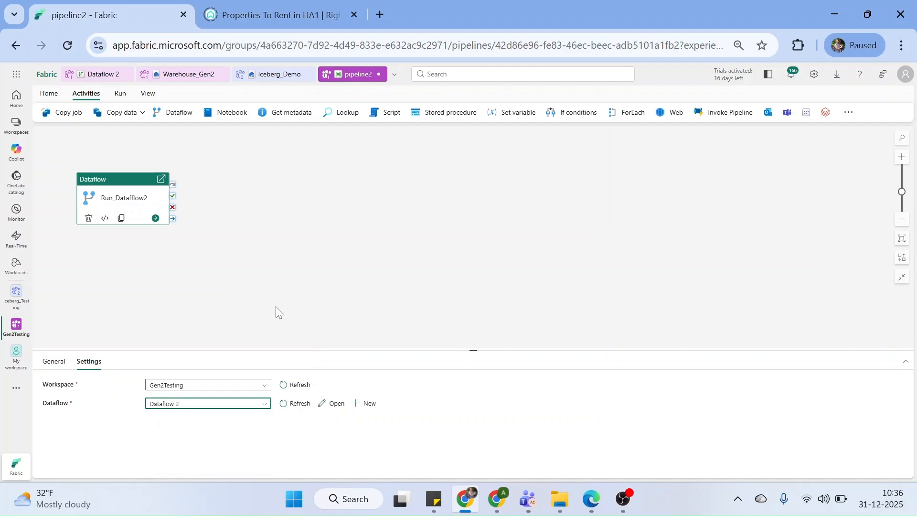
# Correct the activity name to Run_Dataflow2 and nudge the activity higher on the canvas
pyautogui.click(276, 307)
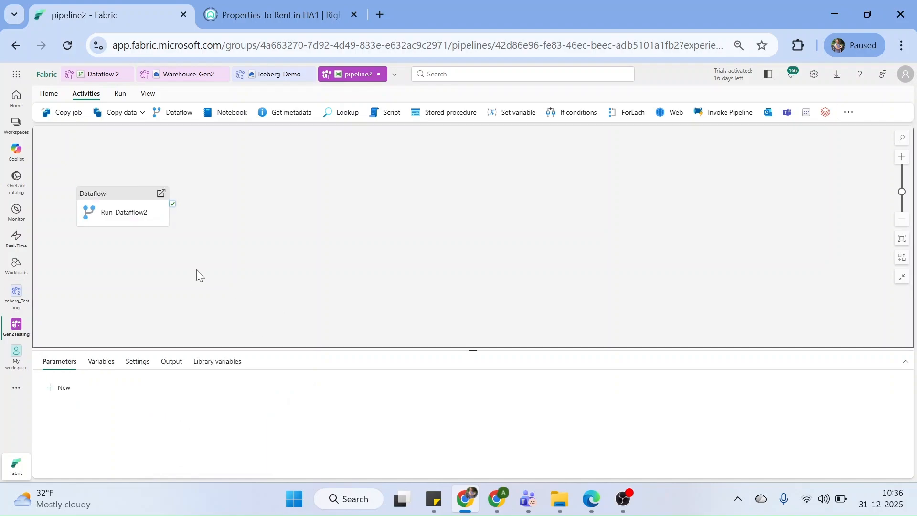
pyautogui.moveTo(123, 207); pyautogui.dragTo(123, 192)
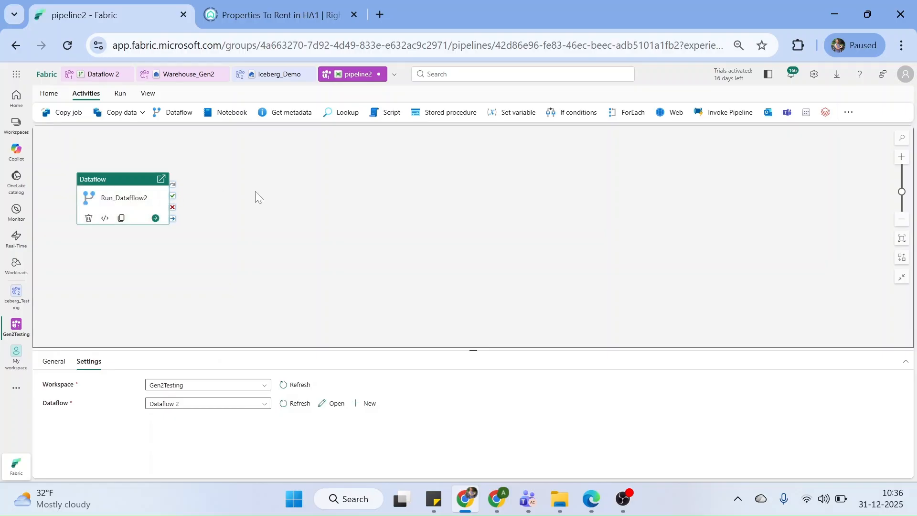
pyautogui.write('low2')
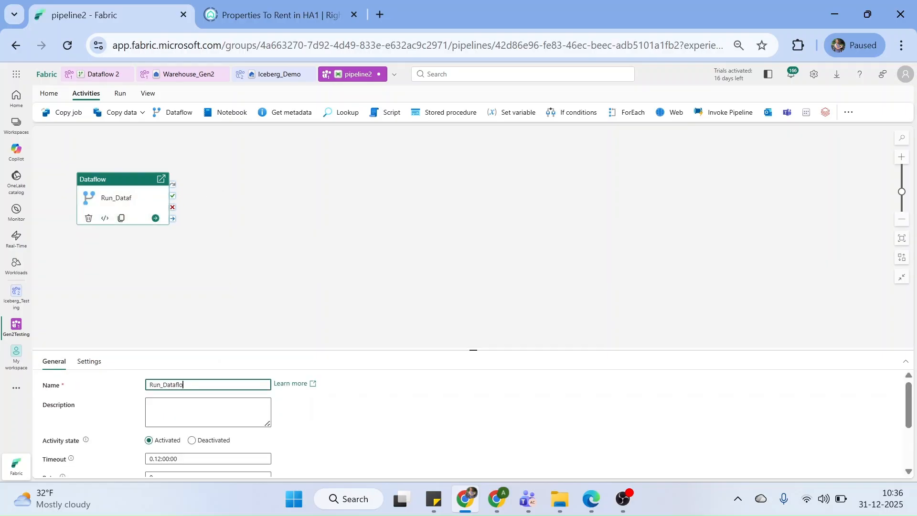
pyautogui.click(312, 245)
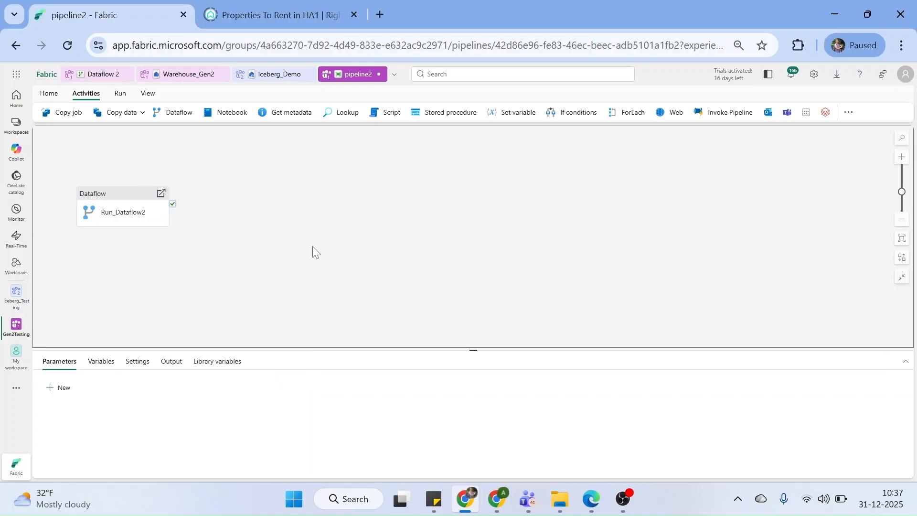
pyautogui.moveTo(134, 197); pyautogui.dragTo(149, 165)
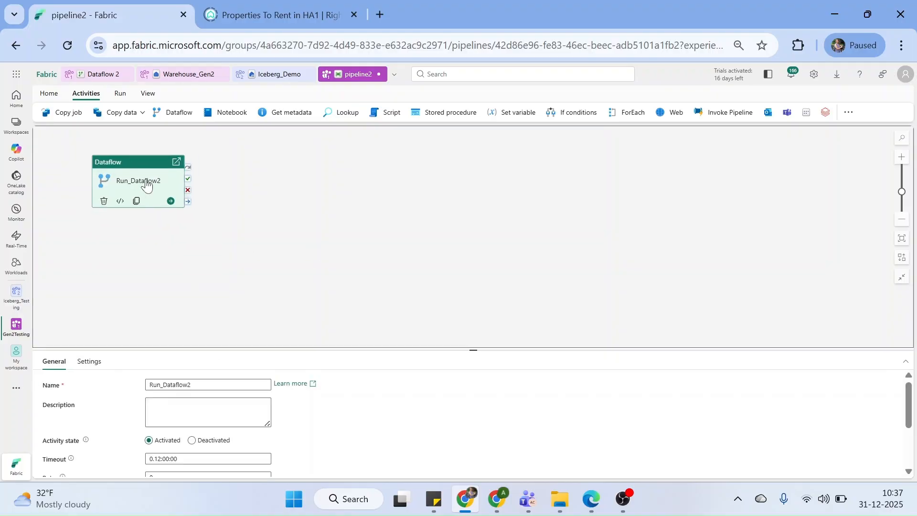
pyautogui.click(226, 233)
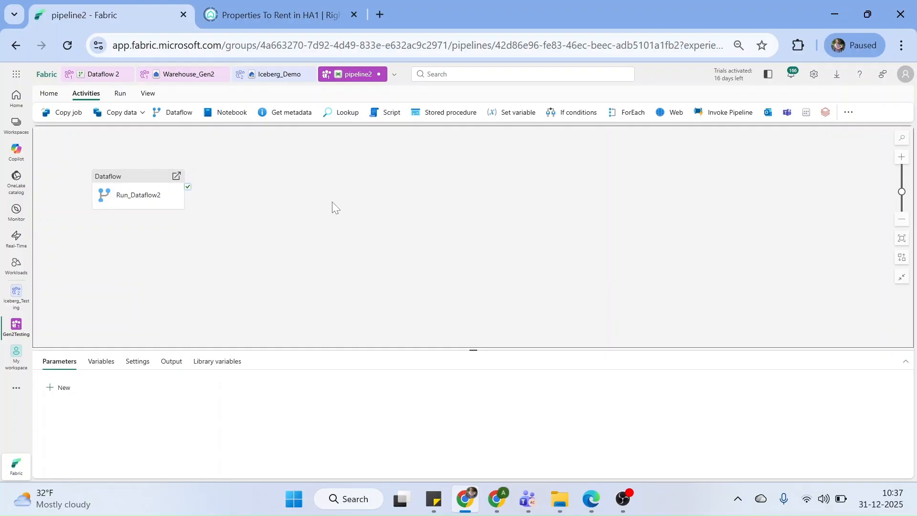
# Paste two copies of Run_Dataflow2, place them right and below, and link each on its success
pyautogui.click(148, 185)
pyautogui.hotkey('ctrl', 'c')
pyautogui.hotkey('ctrl', 'v')
pyautogui.moveTo(279, 163); pyautogui.dragTo(353, 155)
pyautogui.hotkey('ctrl', 'c')
pyautogui.hotkey('ctrl', 'v')
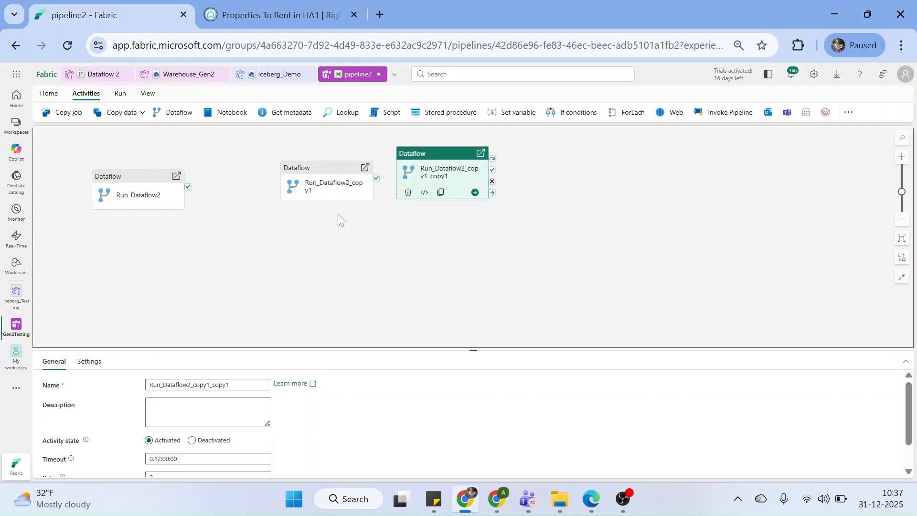
pyautogui.moveTo(425, 155); pyautogui.dragTo(315, 243)
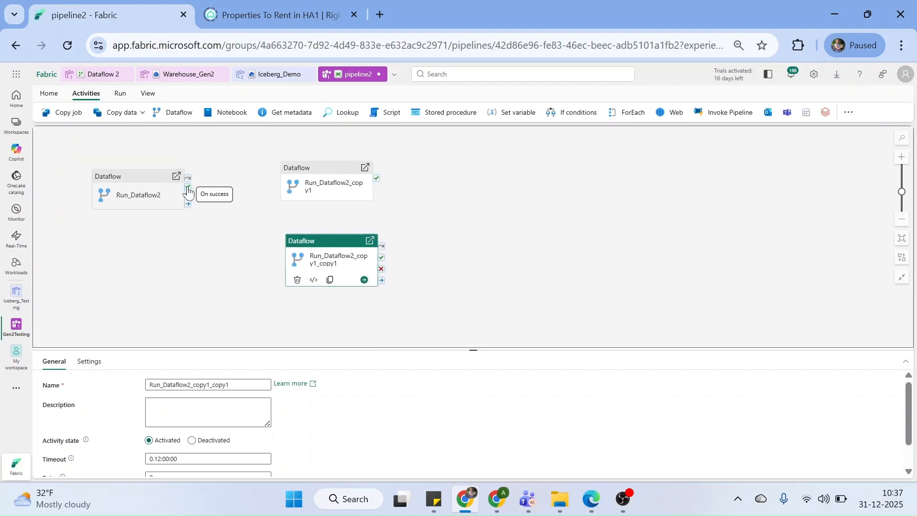
pyautogui.moveTo(188, 188); pyautogui.dragTo(306, 186)
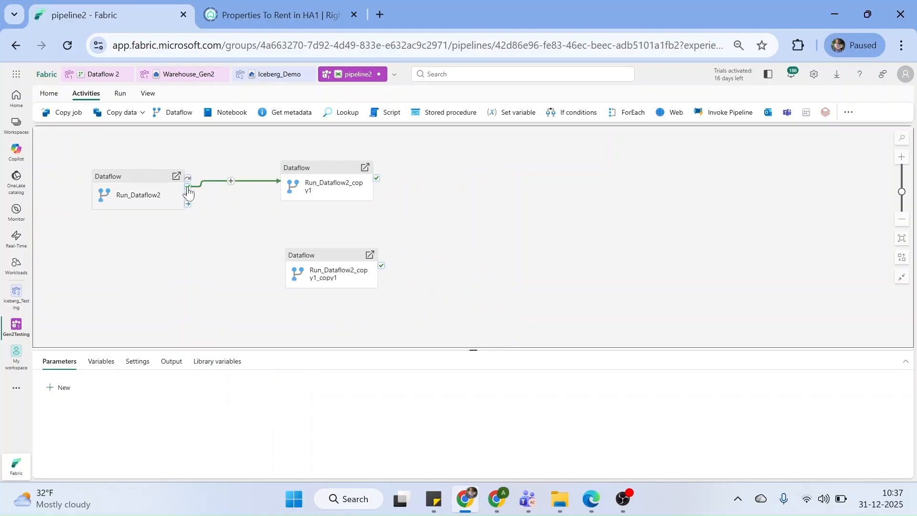
pyautogui.moveTo(187, 189); pyautogui.dragTo(292, 276)
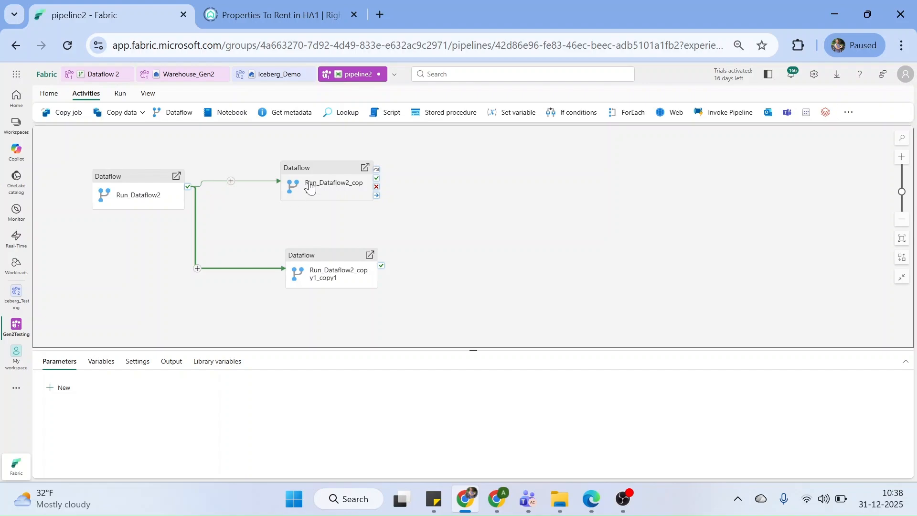
# Delete Run_Dataflow2_copy1 and Run_Dataflow2_copy1_copy1, then reselect Run_Dataflow2
pyautogui.click(317, 183)
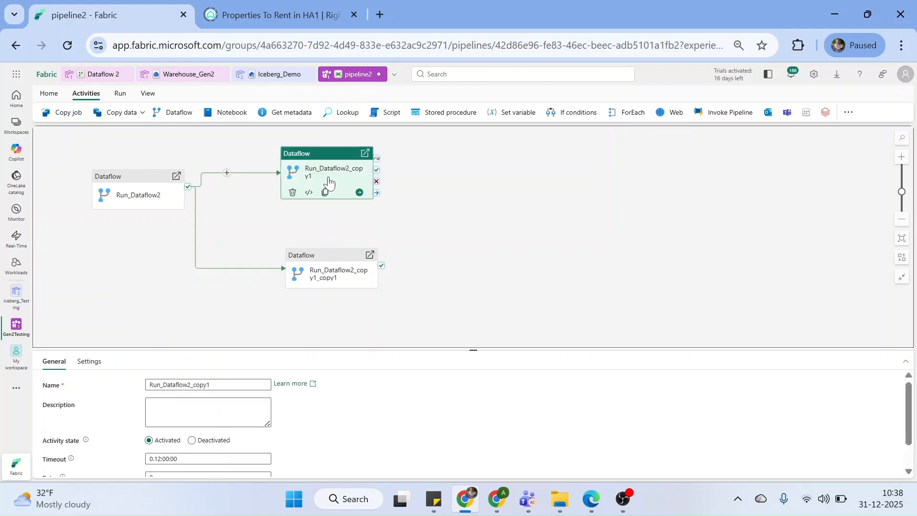
pyautogui.rightClick(329, 179)
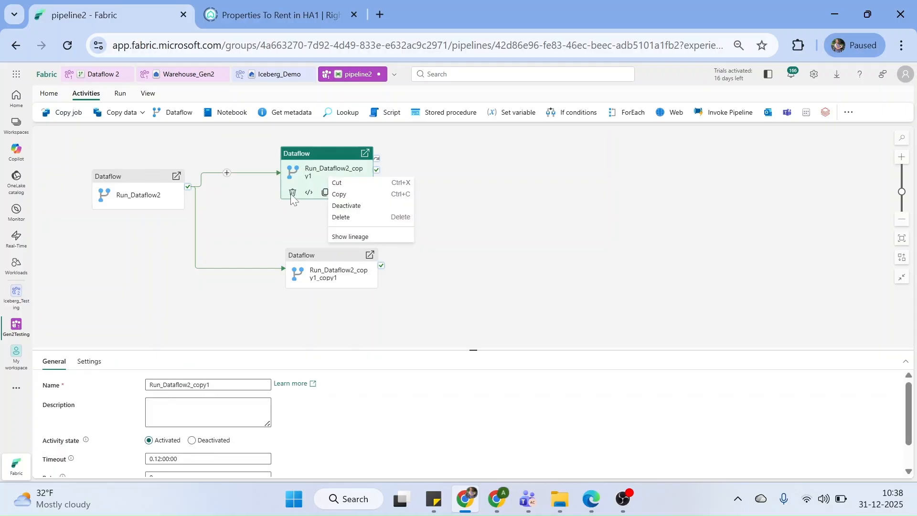
pyautogui.press('Escape')
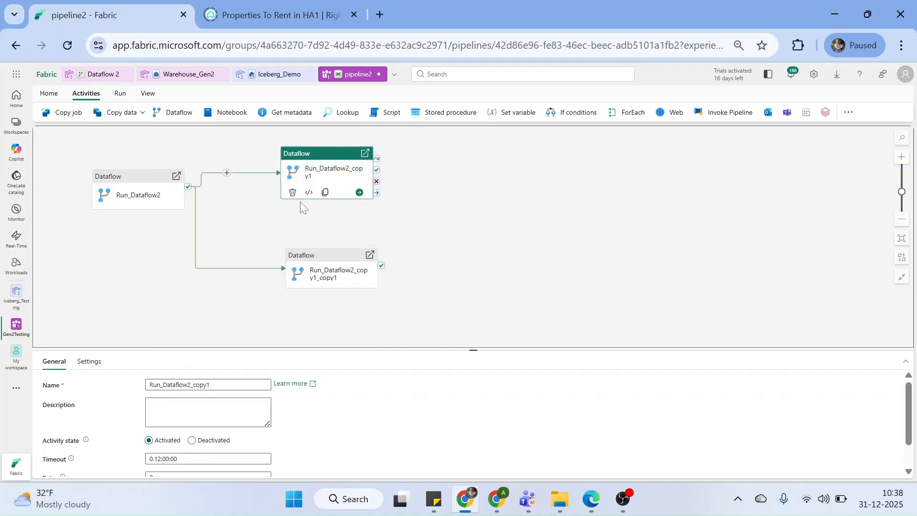
pyautogui.click(292, 192)
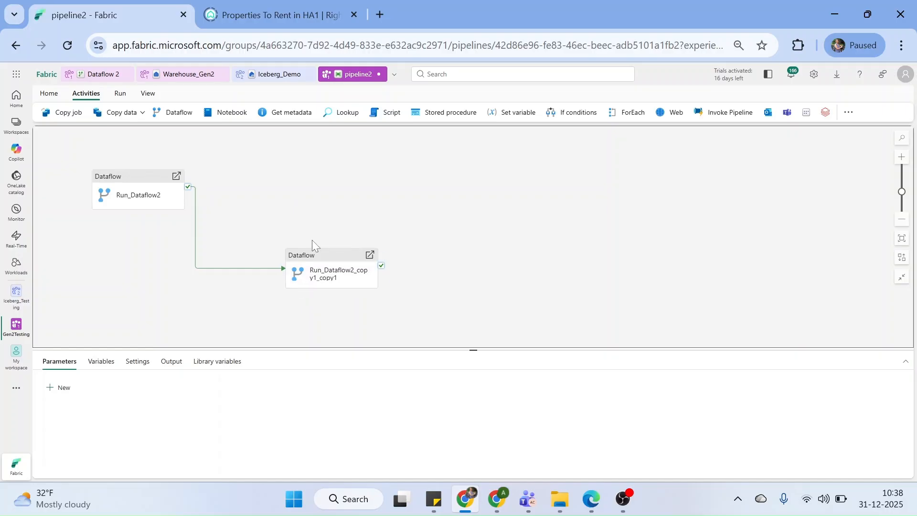
pyautogui.click(310, 272)
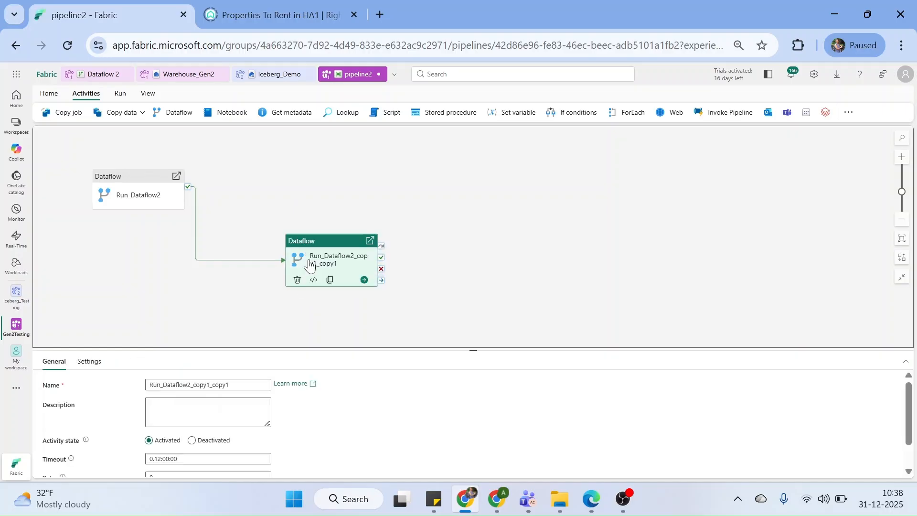
pyautogui.click(298, 281)
pyautogui.click(144, 178)
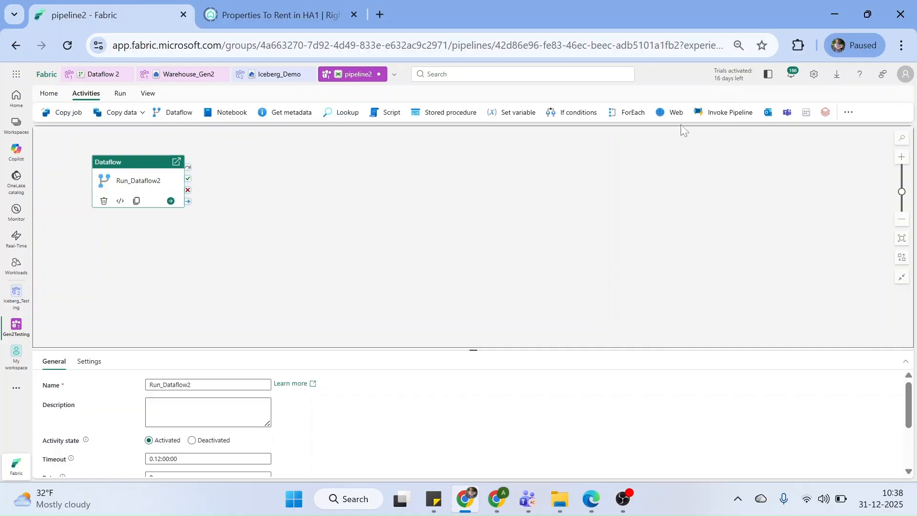
# Add an Office 365 Email activity to the right and link it on Run_Dataflow2's success
pyautogui.click(769, 113)
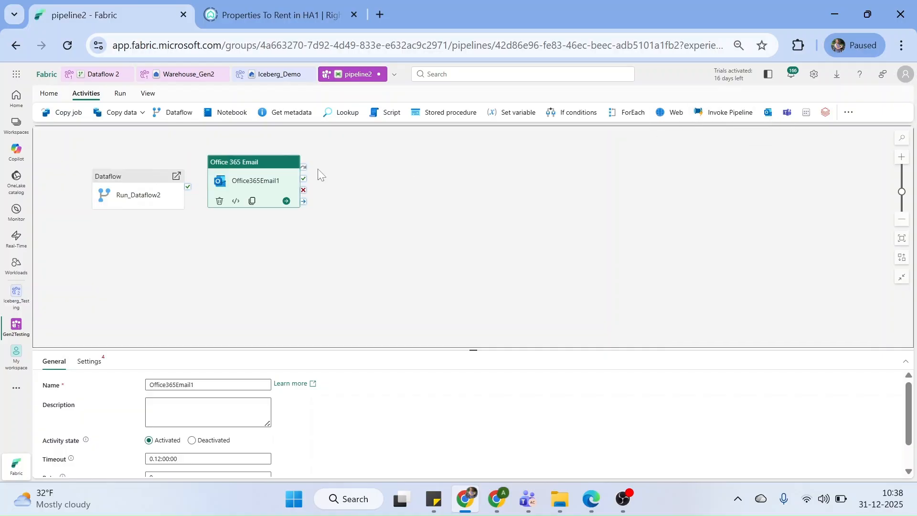
pyautogui.moveTo(273, 169); pyautogui.dragTo(369, 164)
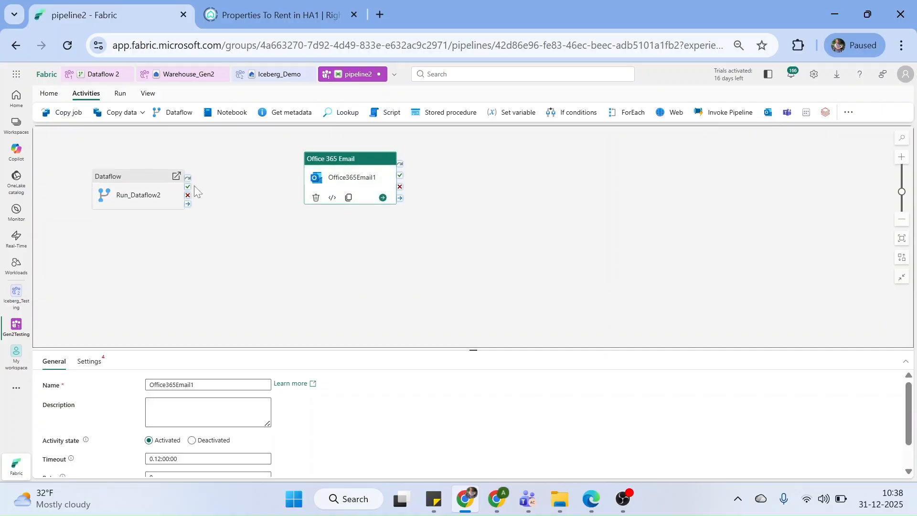
pyautogui.moveTo(187, 187); pyautogui.dragTo(315, 183)
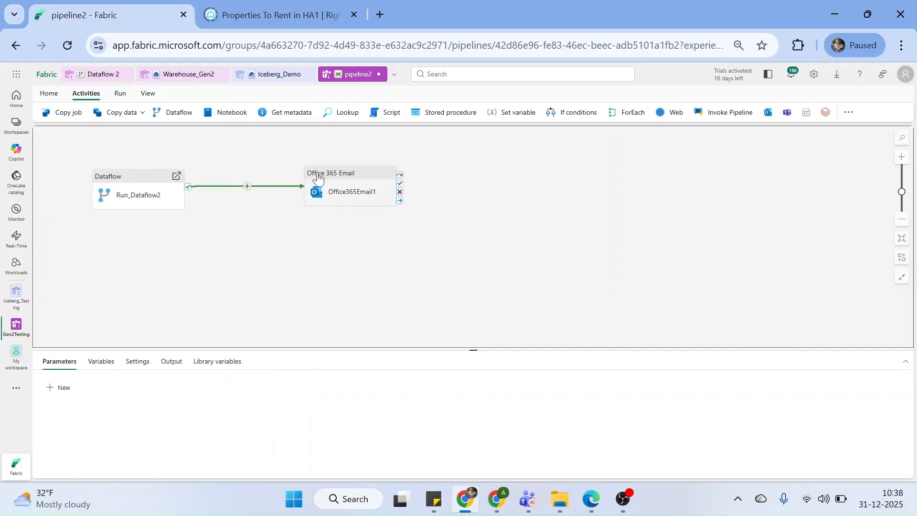
# Add a Microsoft Teams activity below the email and link it on Run_Dataflow2's success too
pyautogui.click(787, 113)
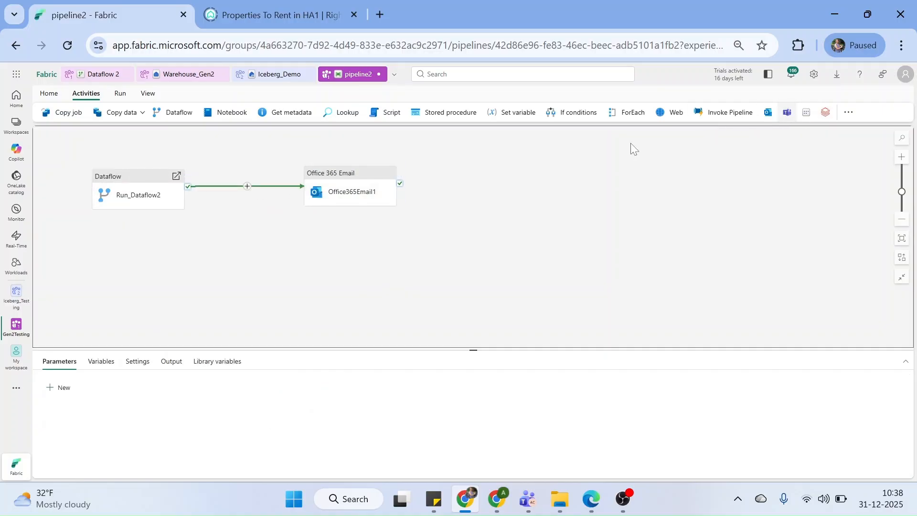
pyautogui.moveTo(462, 159); pyautogui.dragTo(351, 260)
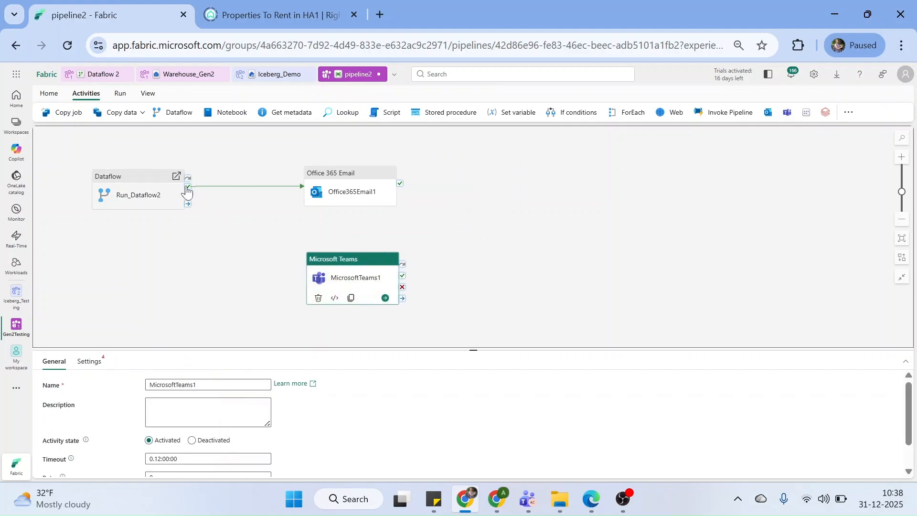
pyautogui.moveTo(187, 187); pyautogui.dragTo(309, 288)
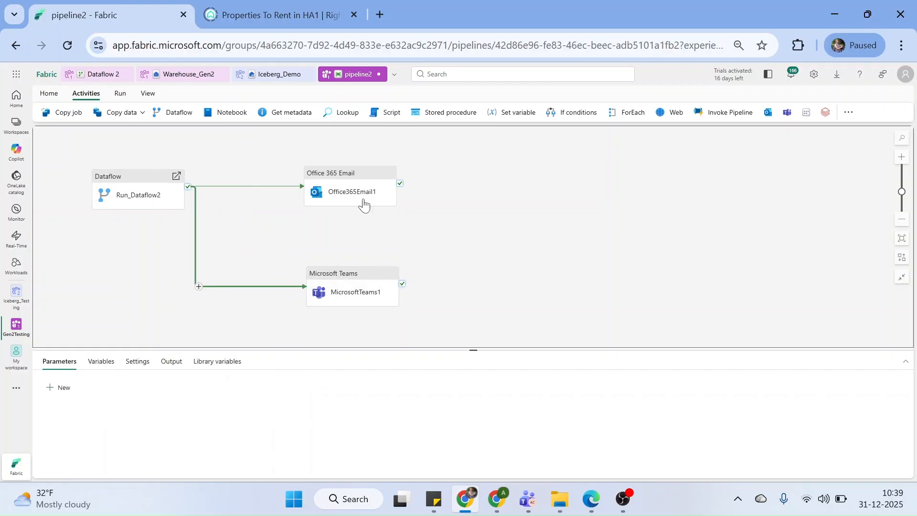
pyautogui.click(357, 185)
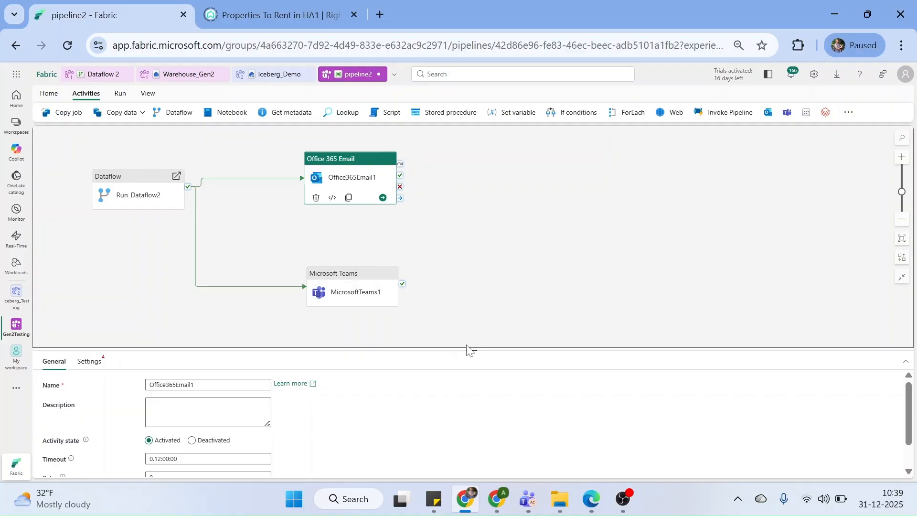
# Enter the recipient's e-mail address in the email activity's To field
pyautogui.moveTo(472, 350); pyautogui.dragTo(474, 317)
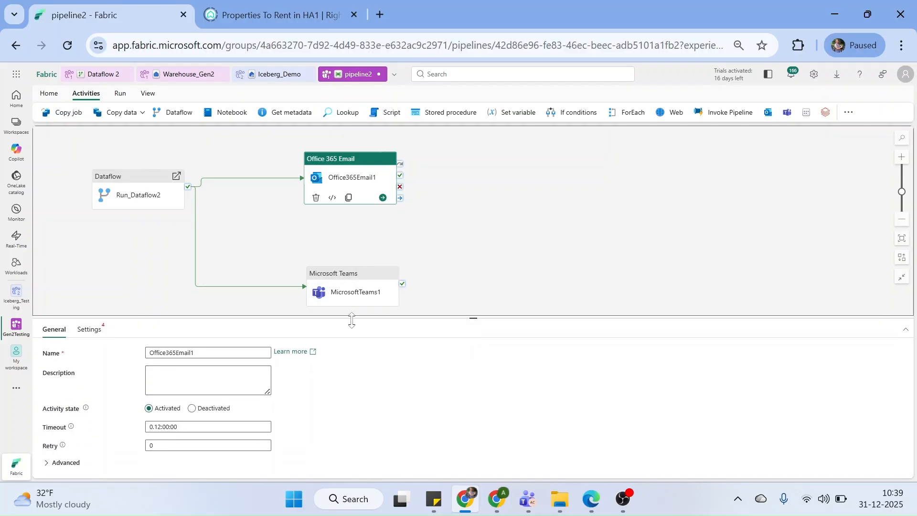
pyautogui.click(91, 328)
pyautogui.click(152, 371)
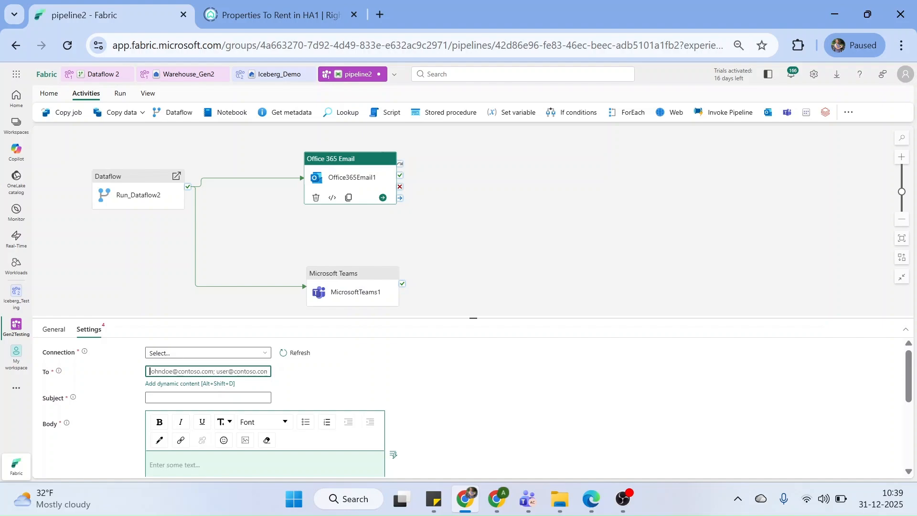
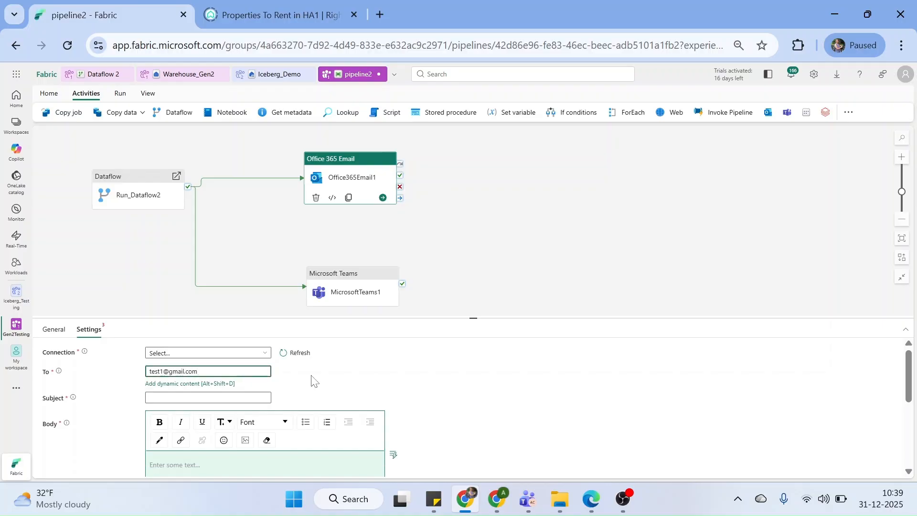
pyautogui.click(384, 372)
# Open the expression builder for the email Subject
pyautogui.click(217, 390)
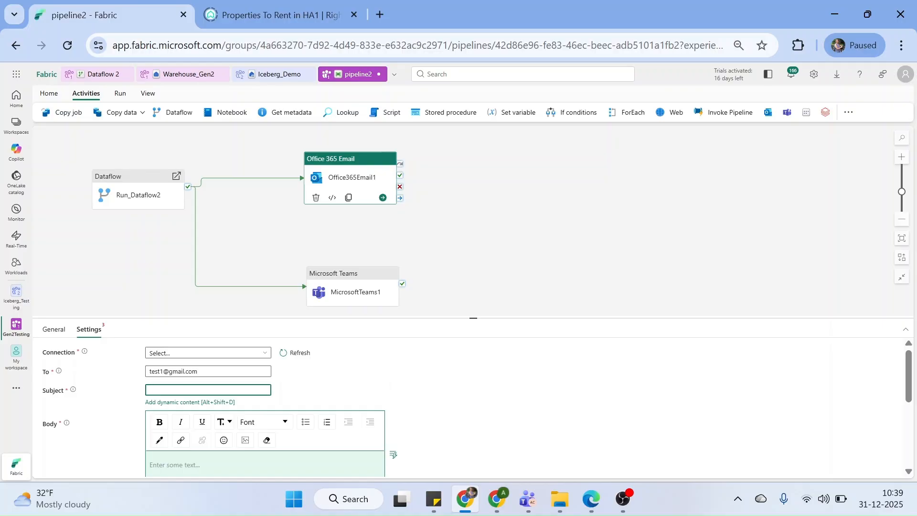
pyautogui.click(172, 402)
pyautogui.click(630, 153)
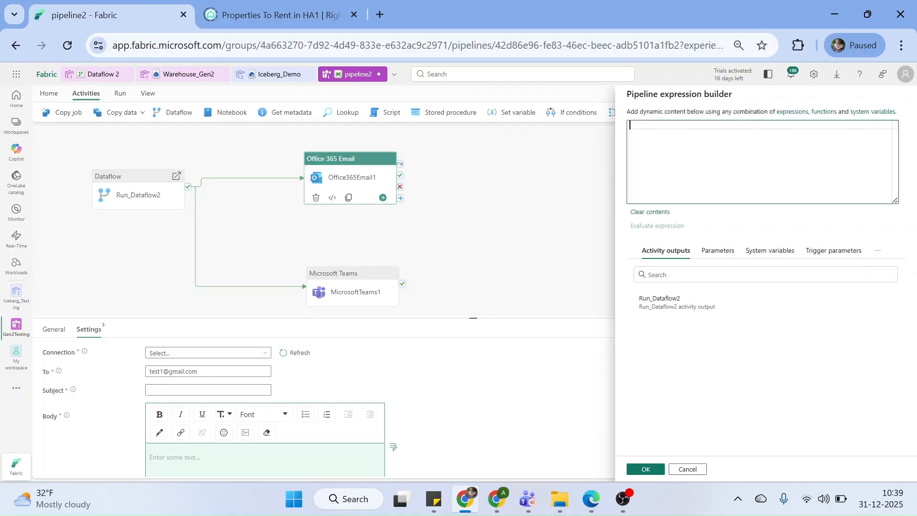
pyautogui.write('@con')
pyautogui.press('Return')
pyautogui.write("('')")
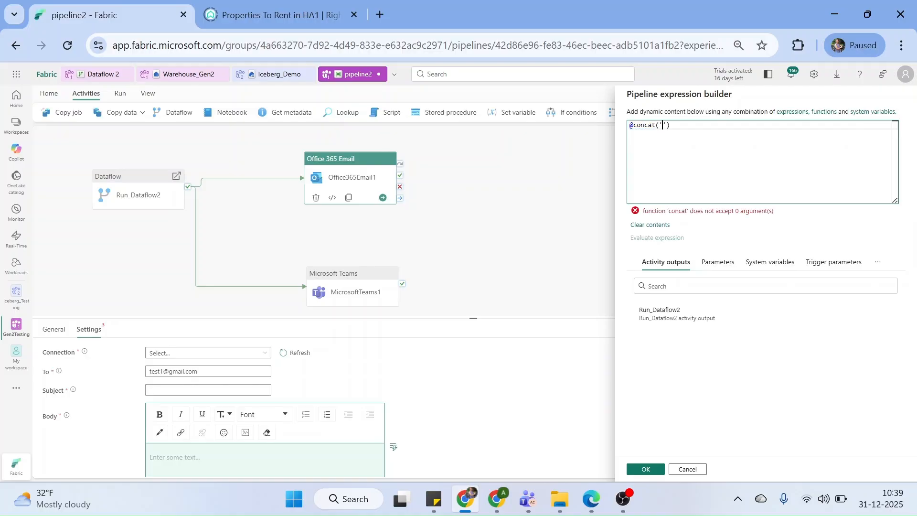
pyautogui.write('Pipel')
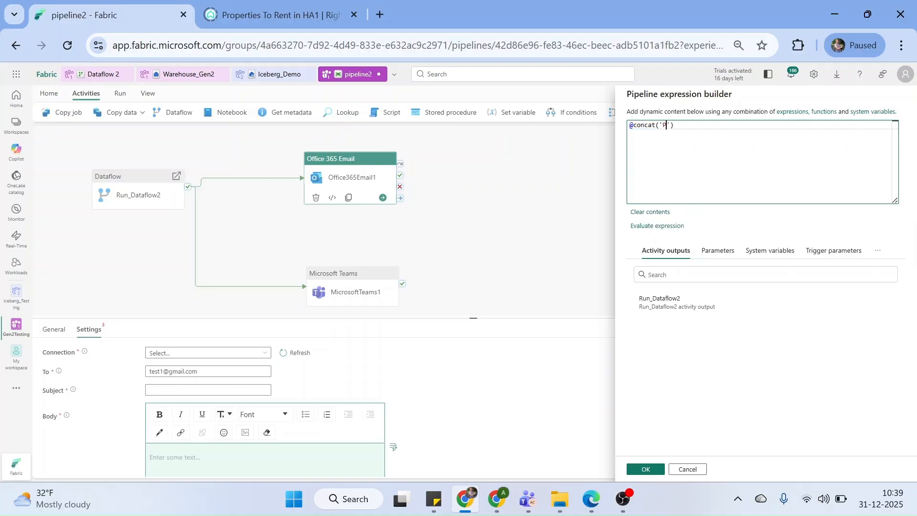
pyautogui.write('ine ')
pyautogui.write('faile')
pyautogui.press('BackSpace')
pyautogui.press('BackSpace')
pyautogui.press('BackSpace')
pyautogui.press('BackSpace')
pyautogui.press('BackSpace')
pyautogui.press('Right')
pyautogui.write(',')
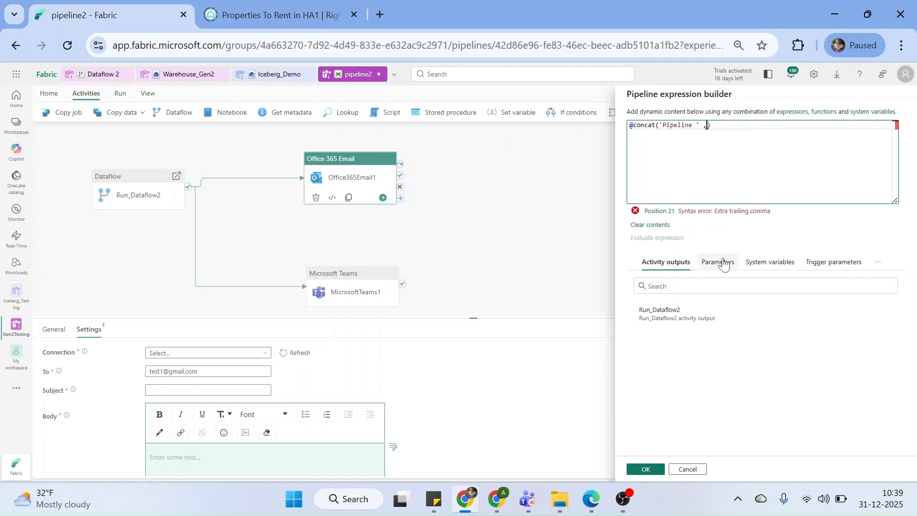
pyautogui.click(724, 263)
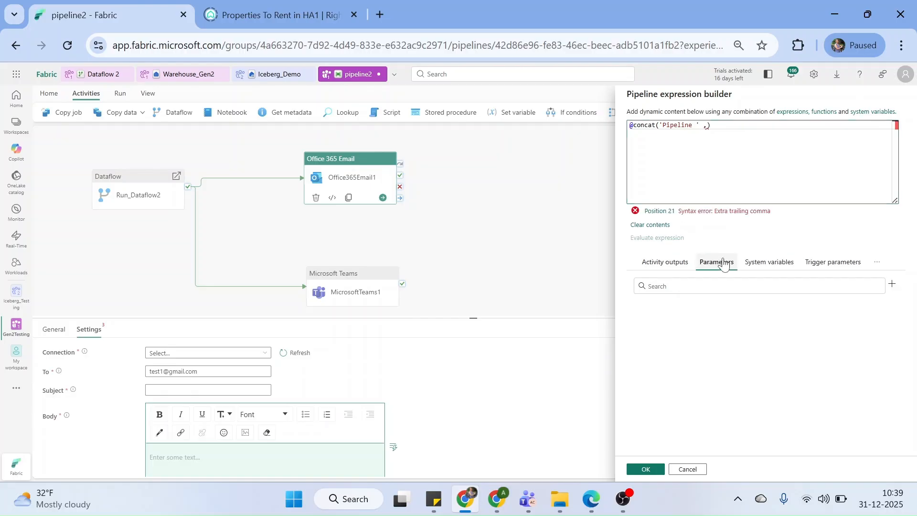
pyautogui.click(764, 264)
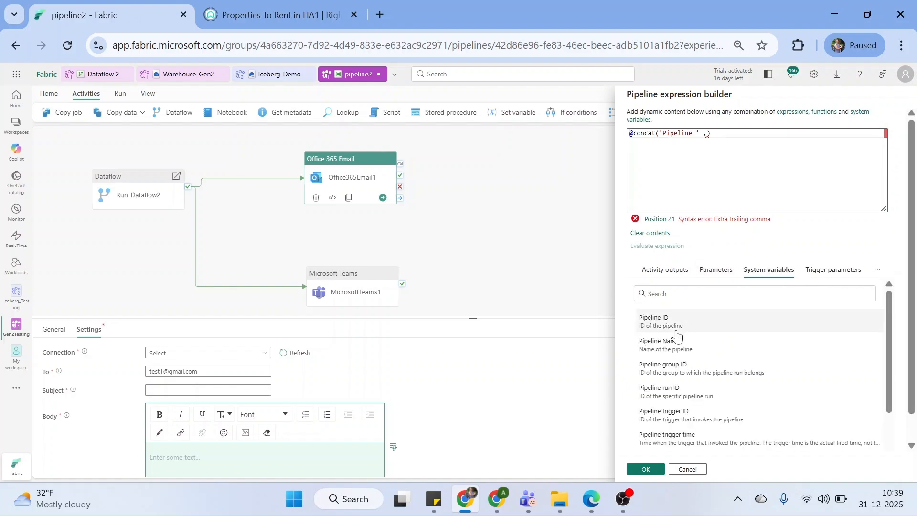
pyautogui.click(671, 346)
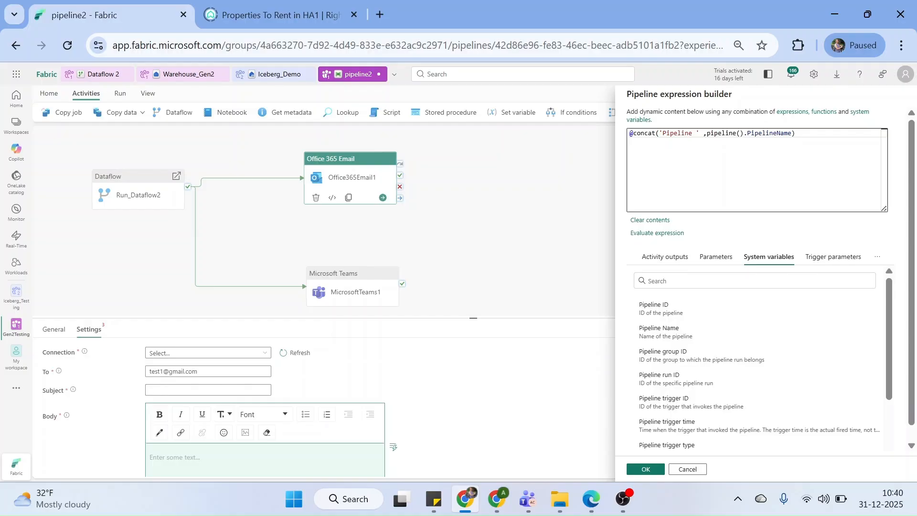
pyautogui.click(791, 134)
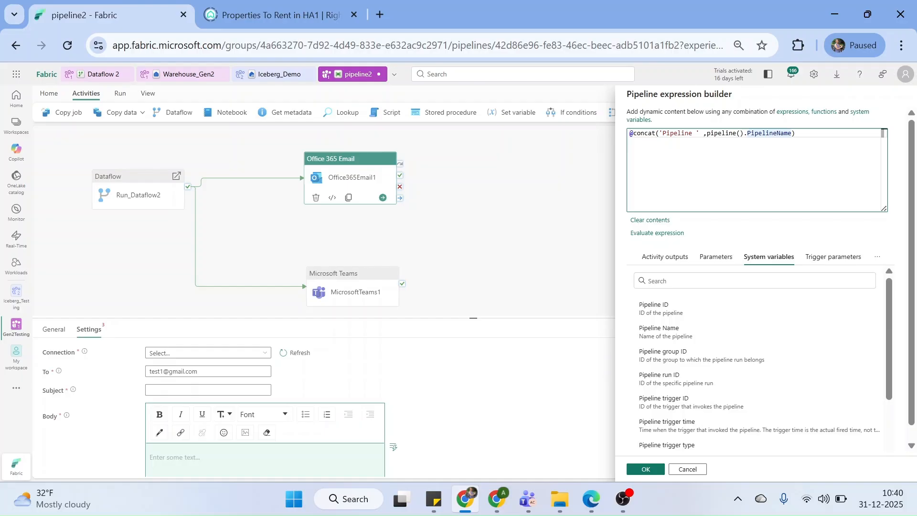
# Append 'failed at' and utcNow() from Date Functions to the concat expression and confirm it
pyautogui.write(",''")
pyautogui.write('failed at')
pyautogui.press('BackSpace')
pyautogui.press('BackSpace')
pyautogui.write('at')
pyautogui.press('Right')
pyautogui.write(',')
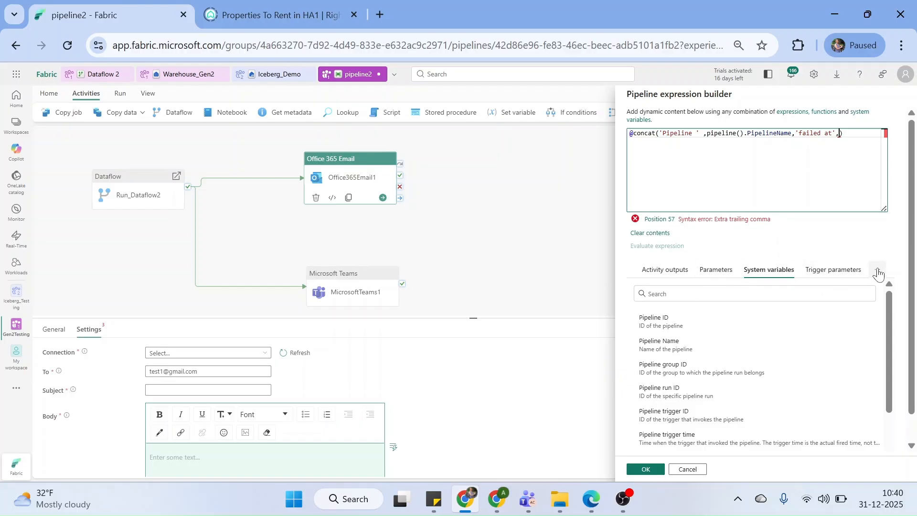
pyautogui.click(878, 272)
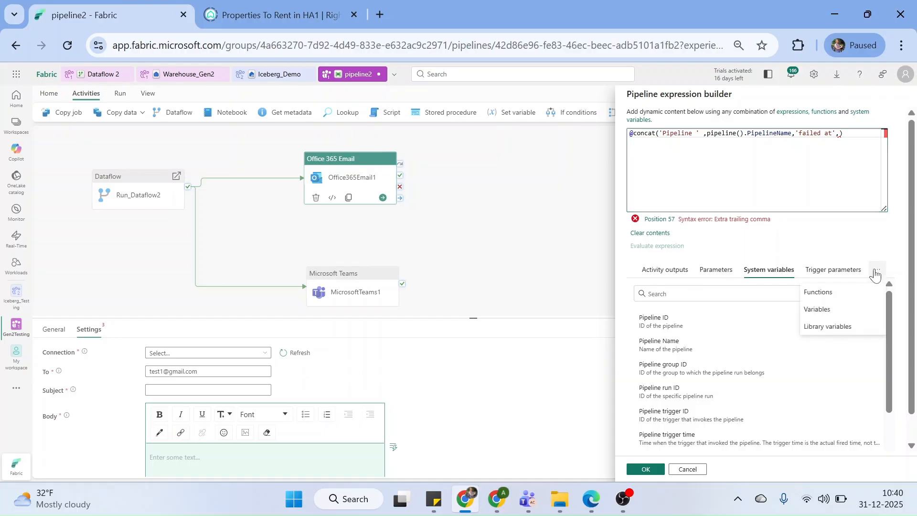
pyautogui.click(817, 292)
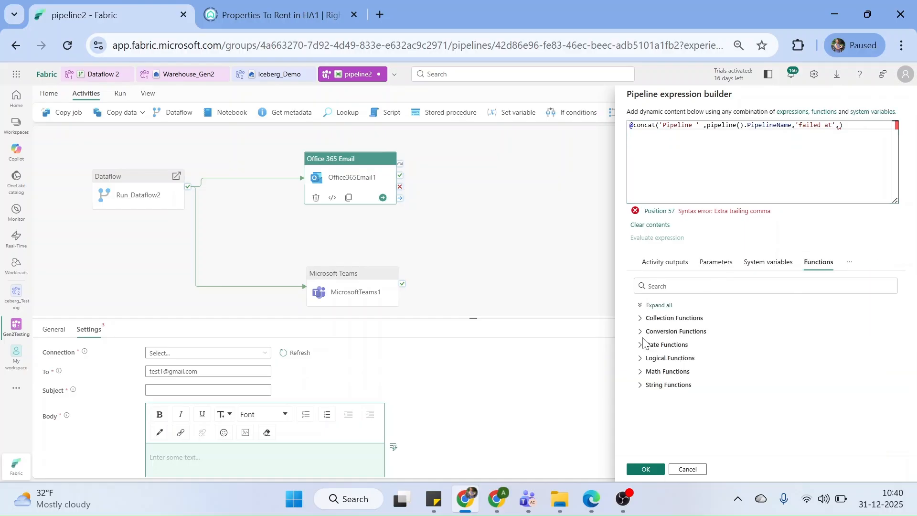
pyautogui.click(640, 349)
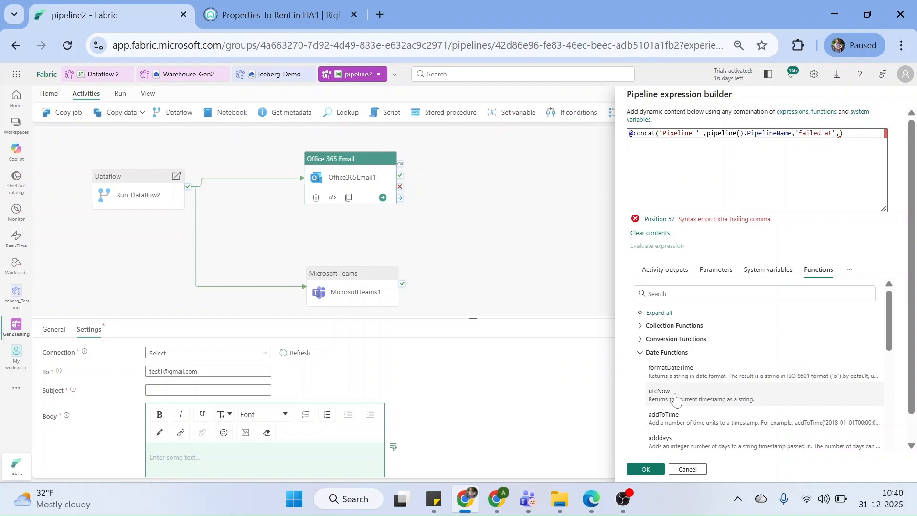
pyautogui.click(655, 388)
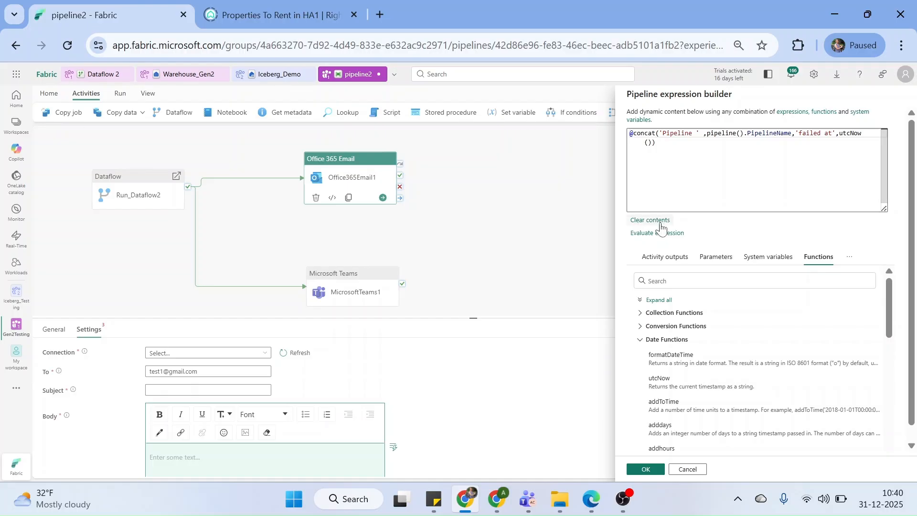
pyautogui.click(645, 469)
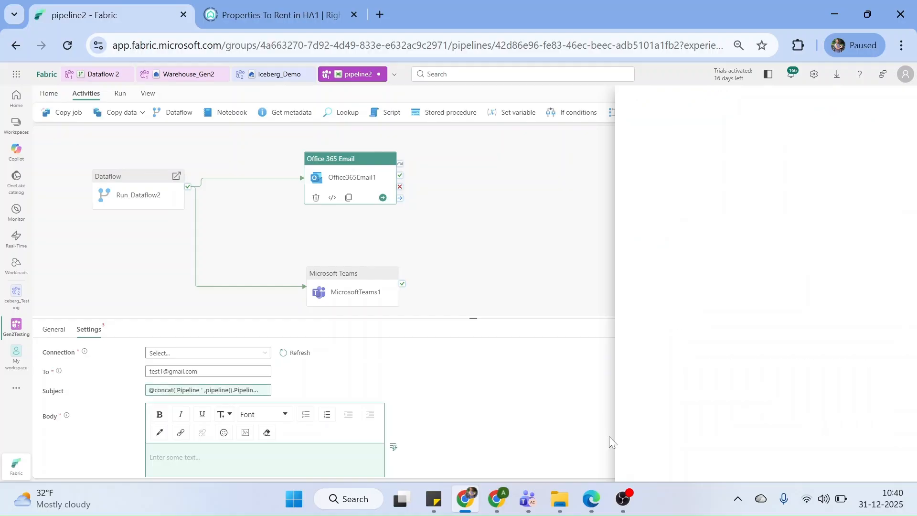
# Write the body 'Hello Team,' then 'Pipeline run <RunId> failed' with the run ID inserted
pyautogui.click(222, 457)
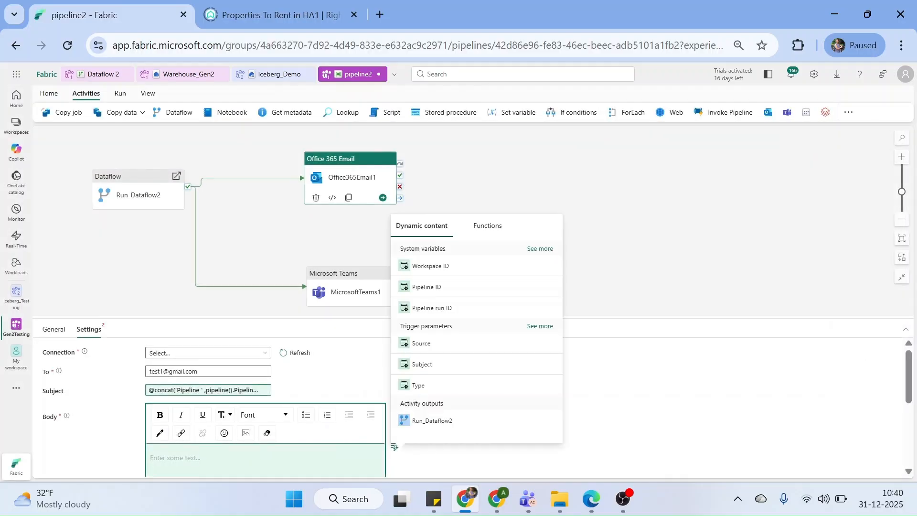
pyautogui.write('Hello Team,')
pyautogui.press('Return')
pyautogui.press('Return')
pyautogui.write('Piple')
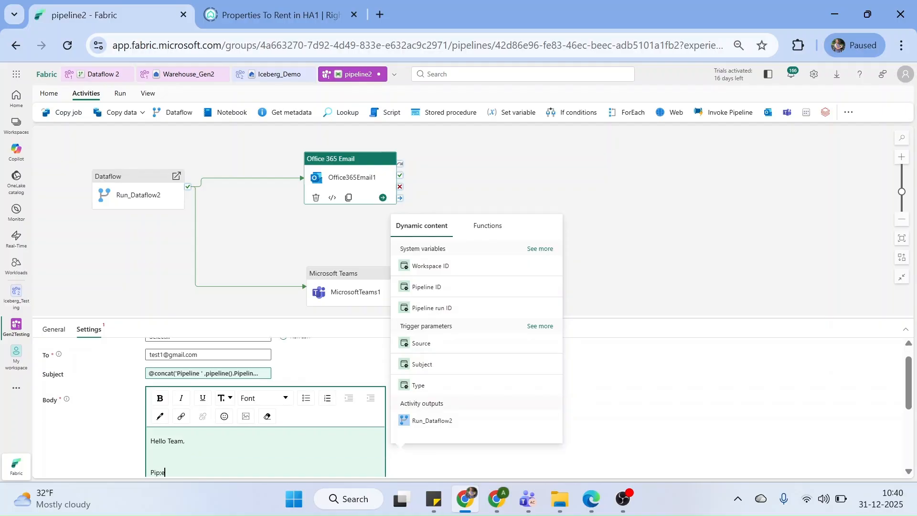
pyautogui.press('BackSpace')
pyautogui.write('ine run')
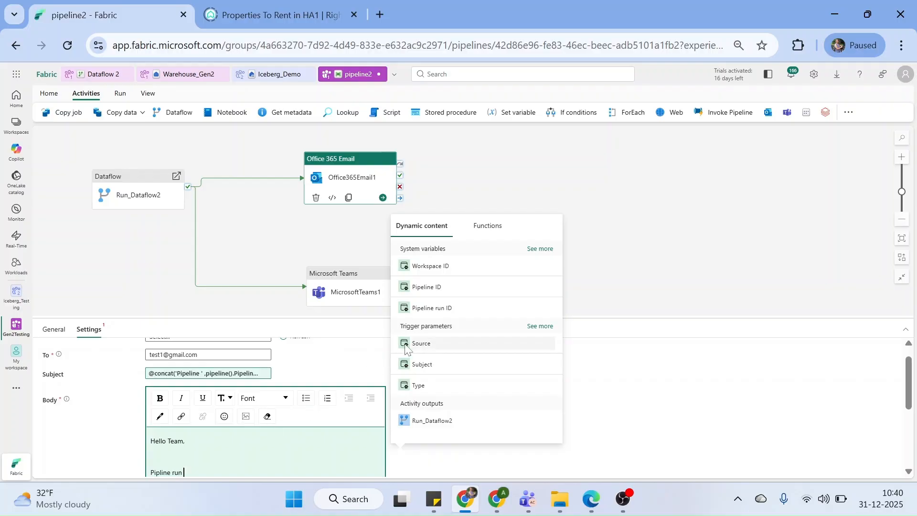
pyautogui.click(440, 307)
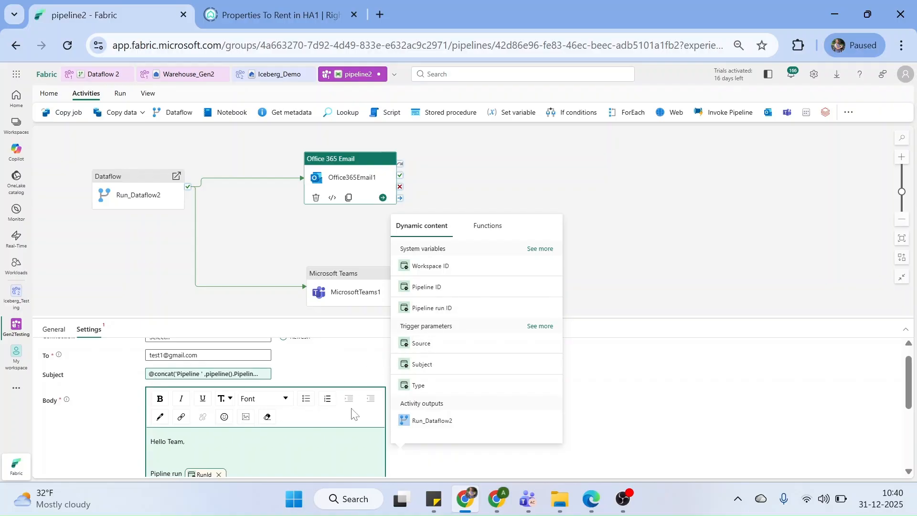
pyautogui.write('failed')
pyautogui.write('lpw')
# Insert Run_Dataflow2's output after the failure line, add 'Regards', and correct 'Monitring' to 'Monitoring'
pyautogui.click(587, 247)
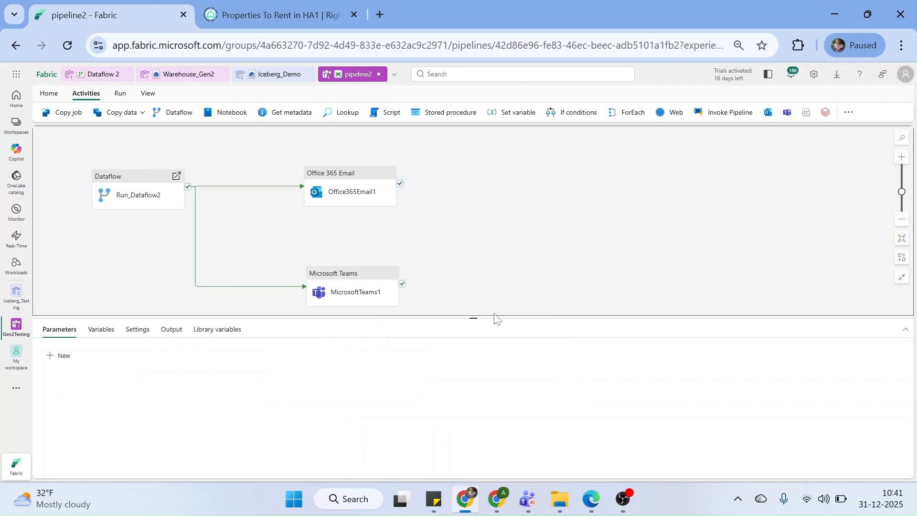
pyautogui.moveTo(474, 317); pyautogui.dragTo(475, 236)
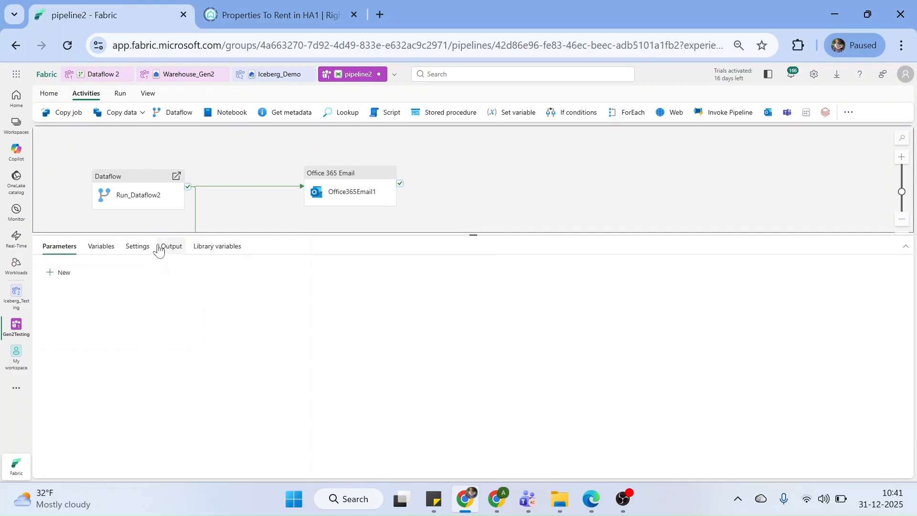
pyautogui.moveTo(364, 177); pyautogui.dragTo(364, 162)
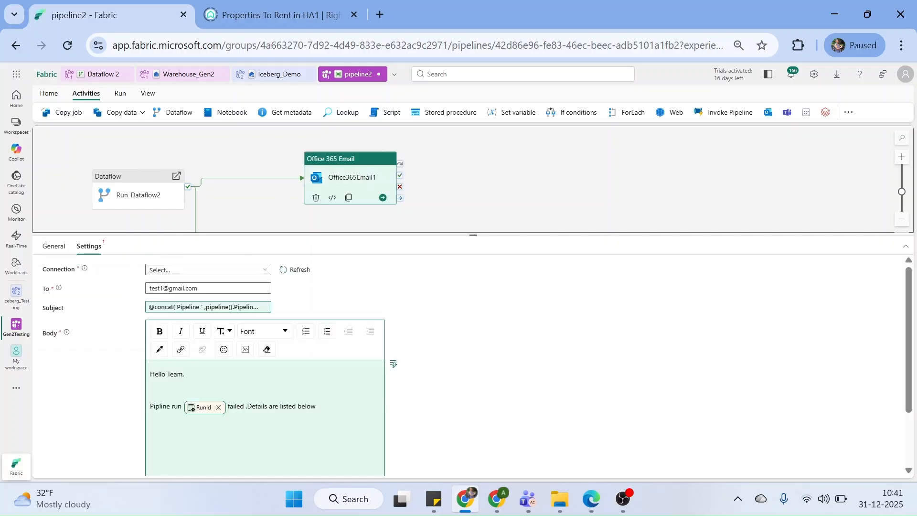
pyautogui.click(317, 406)
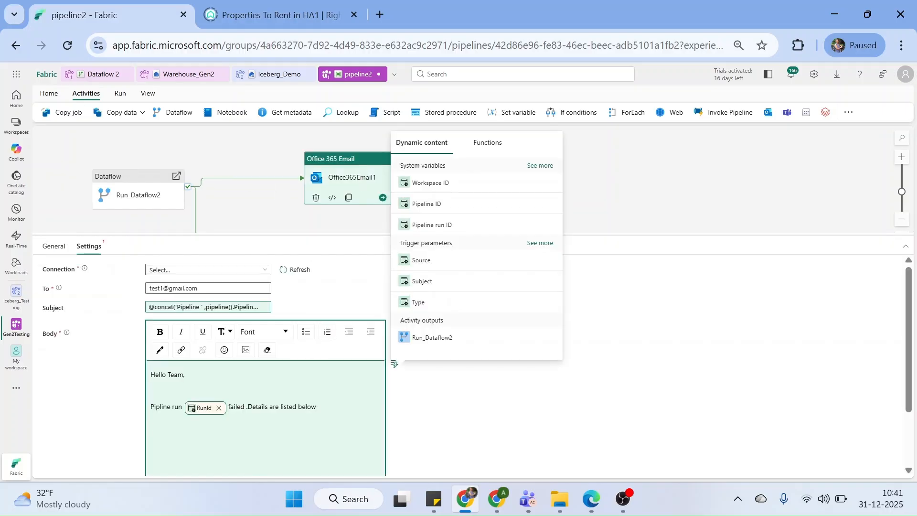
pyautogui.click(428, 338)
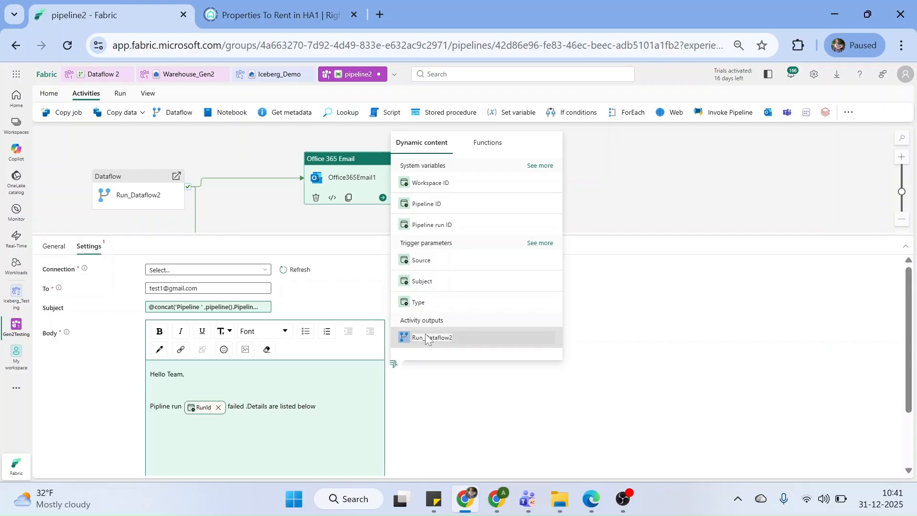
pyautogui.press('Return')
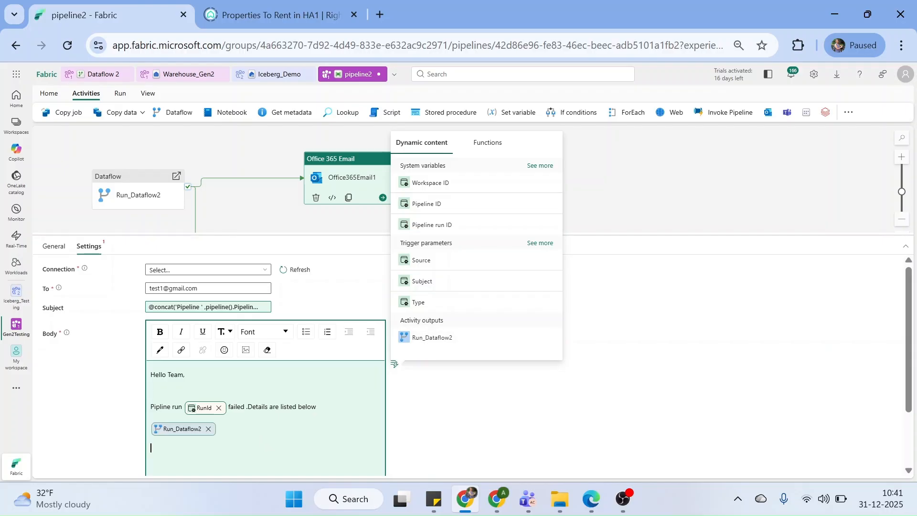
pyautogui.write('Regards,')
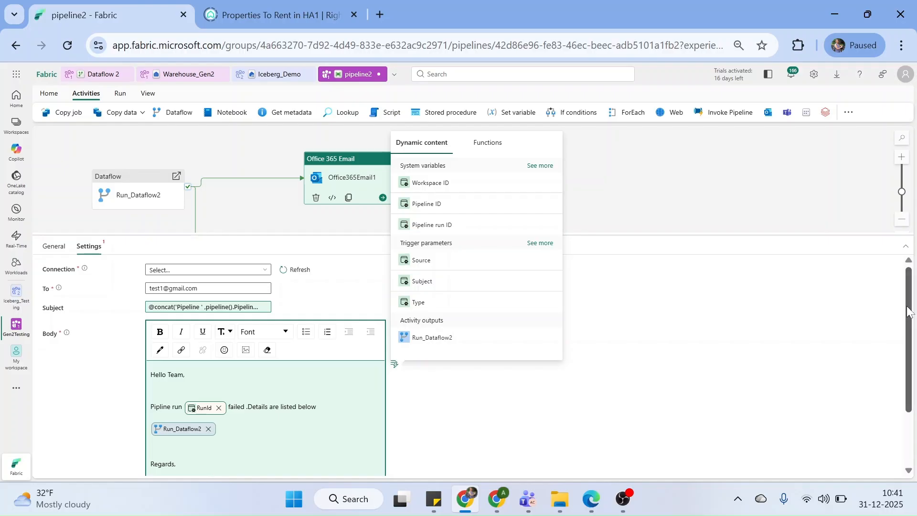
pyautogui.scroll(-2, 914, 376)
pyautogui.moveTo(915, 350); pyautogui.dragTo(915, 347)
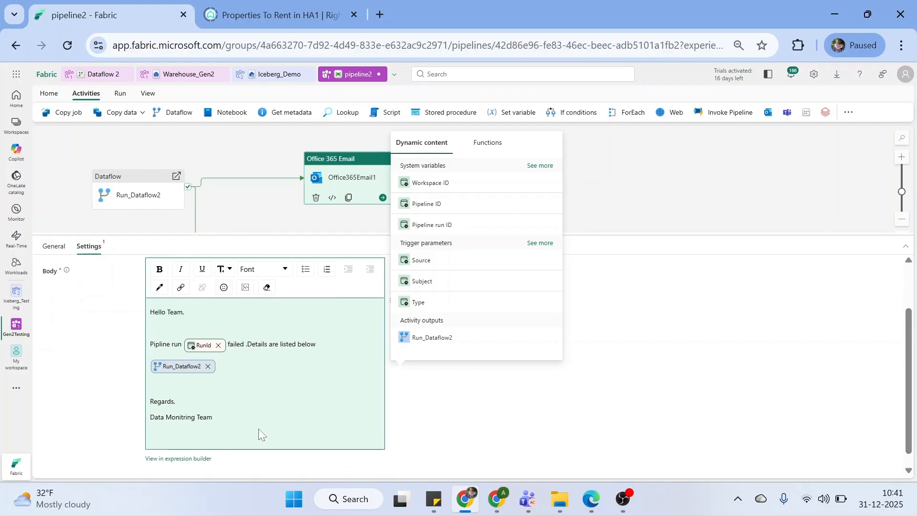
pyautogui.click(184, 417)
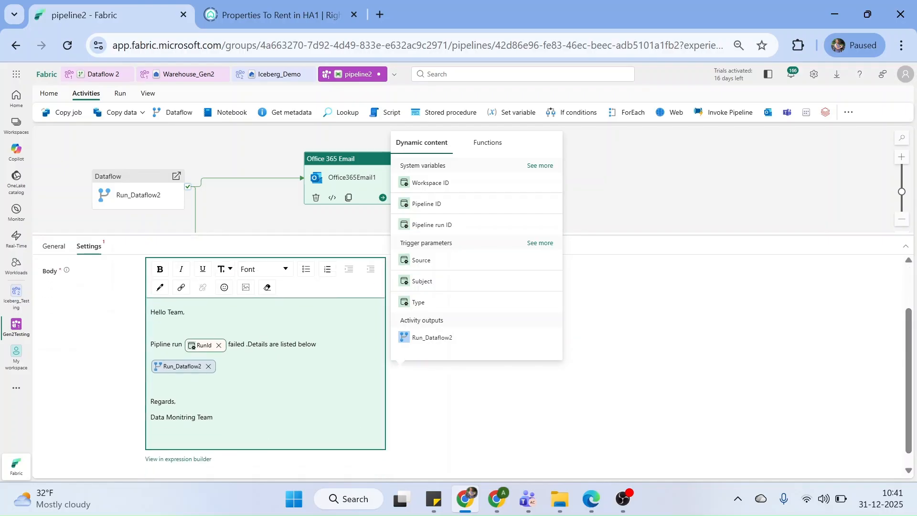
pyautogui.write('o')
# Format the 'Pipline run … failed' line in the email body bold and red
pyautogui.moveTo(151, 345); pyautogui.dragTo(316, 344)
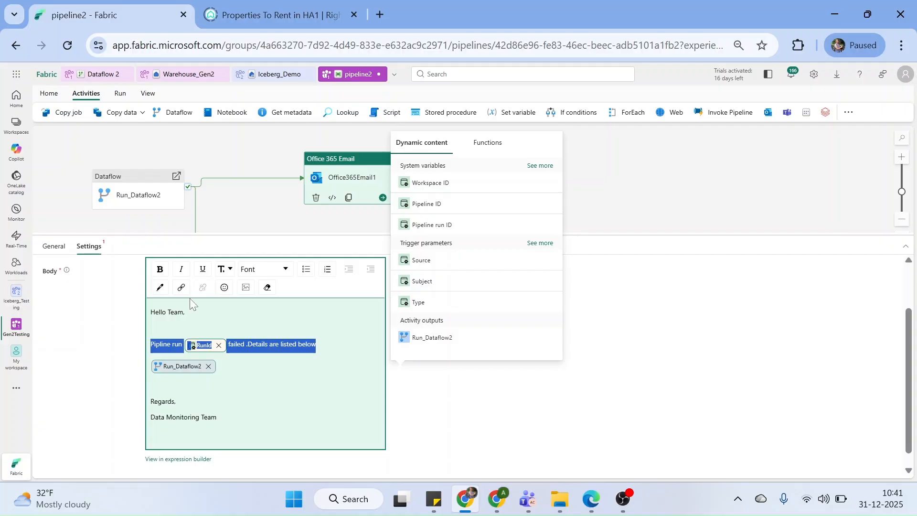
pyautogui.click(160, 269)
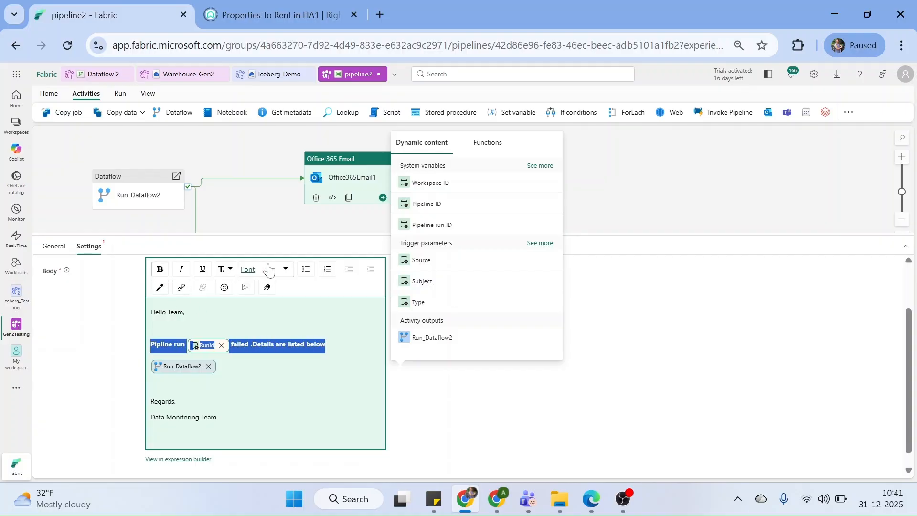
pyautogui.click(160, 287)
pyautogui.click(192, 368)
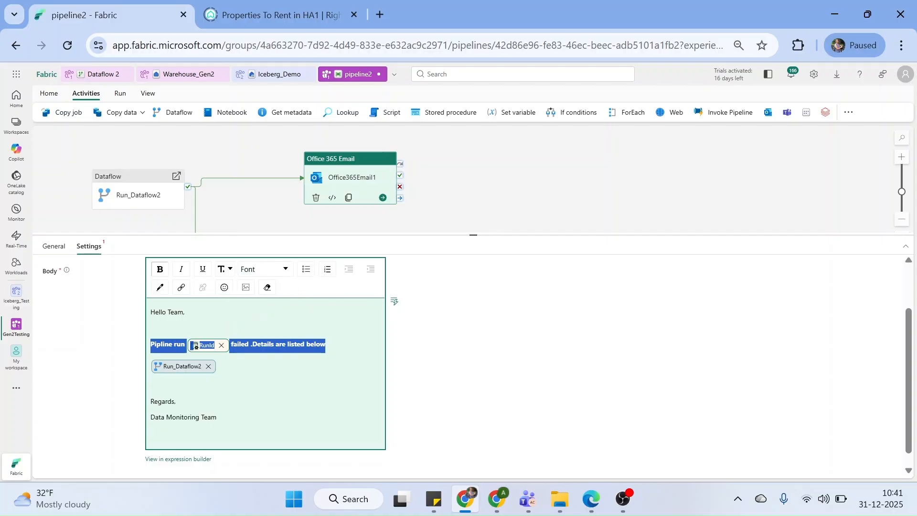
pyautogui.click(436, 308)
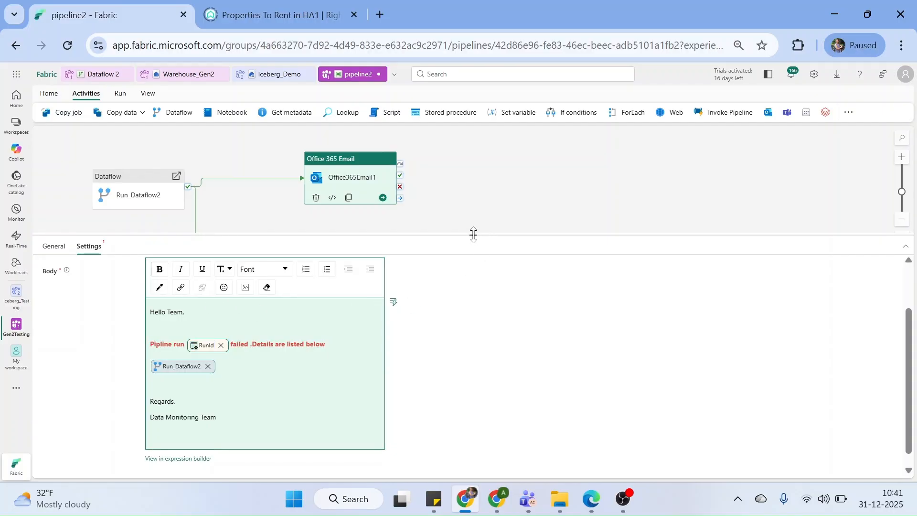
pyautogui.moveTo(473, 235); pyautogui.dragTo(485, 353)
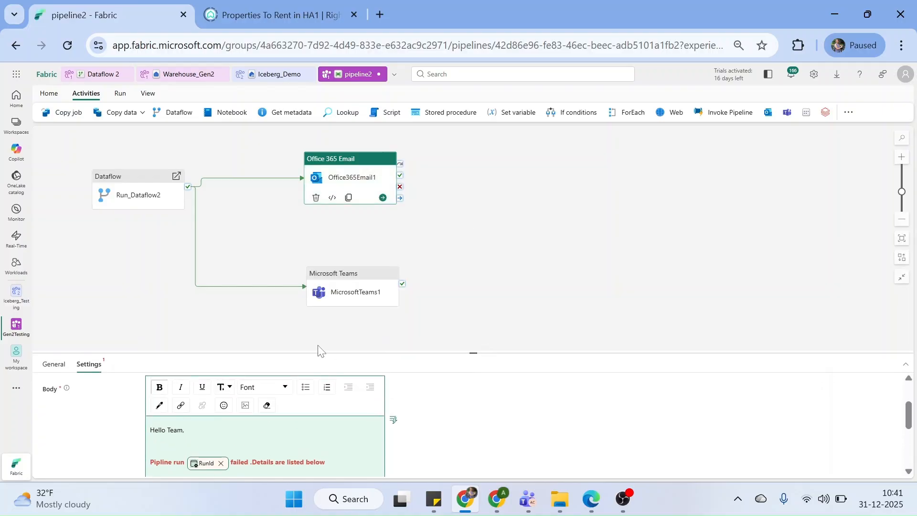
# Switch MicrosoftTeams1's Post in setting to Group chat and then back to Channel
pyautogui.click(321, 295)
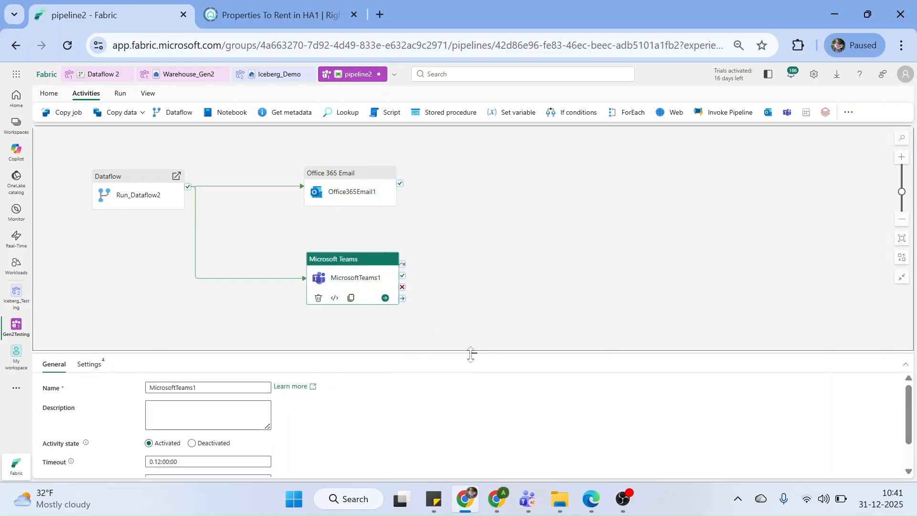
pyautogui.click(476, 293)
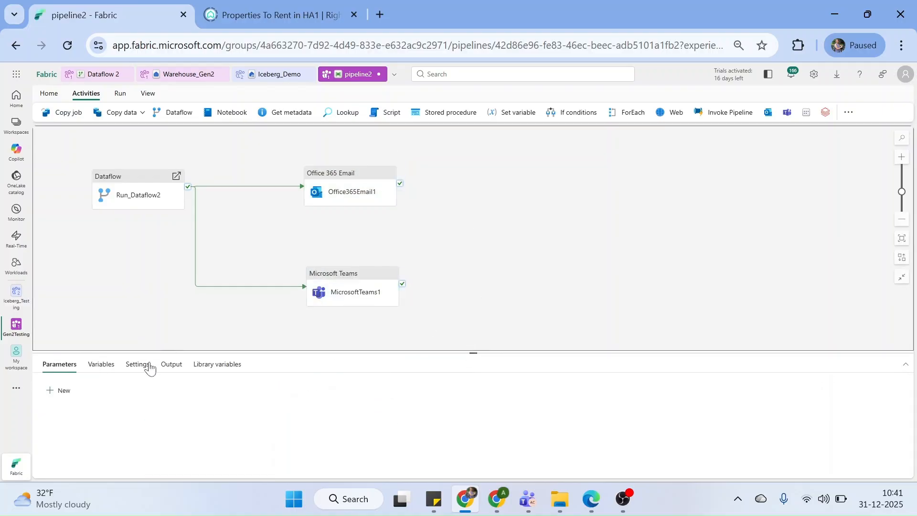
pyautogui.click(333, 285)
pyautogui.moveTo(468, 352); pyautogui.dragTo(486, 262)
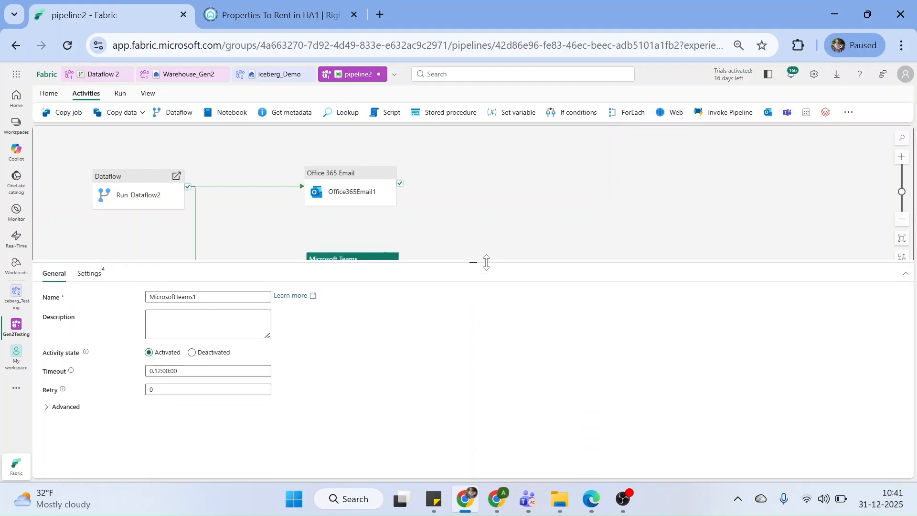
pyautogui.click(91, 274)
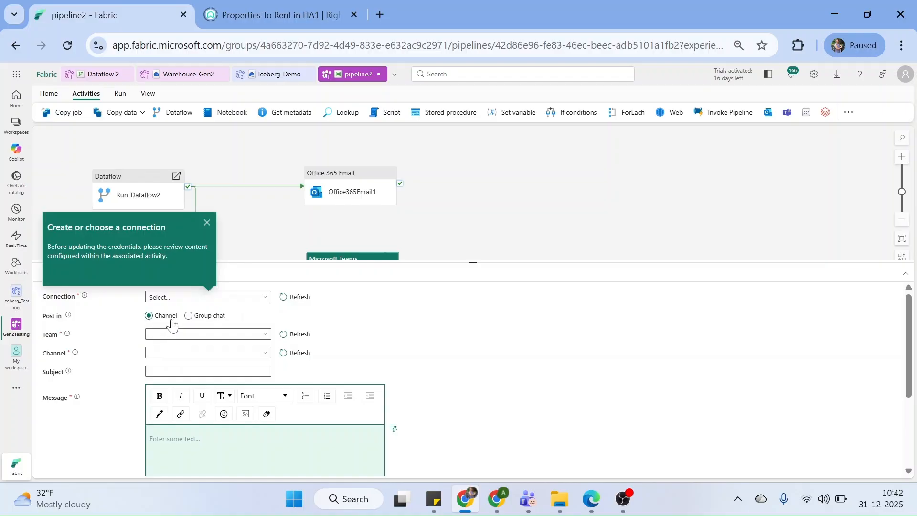
pyautogui.click(189, 316)
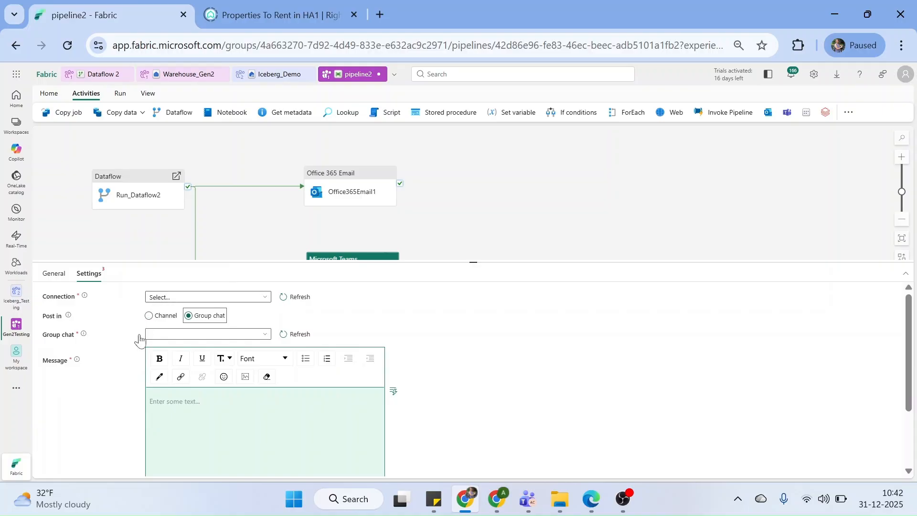
pyautogui.click(165, 393)
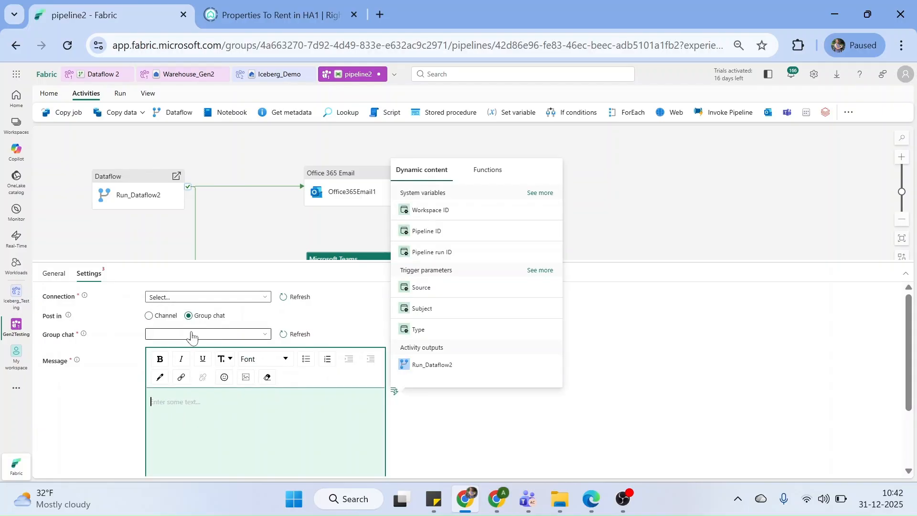
pyautogui.click(149, 316)
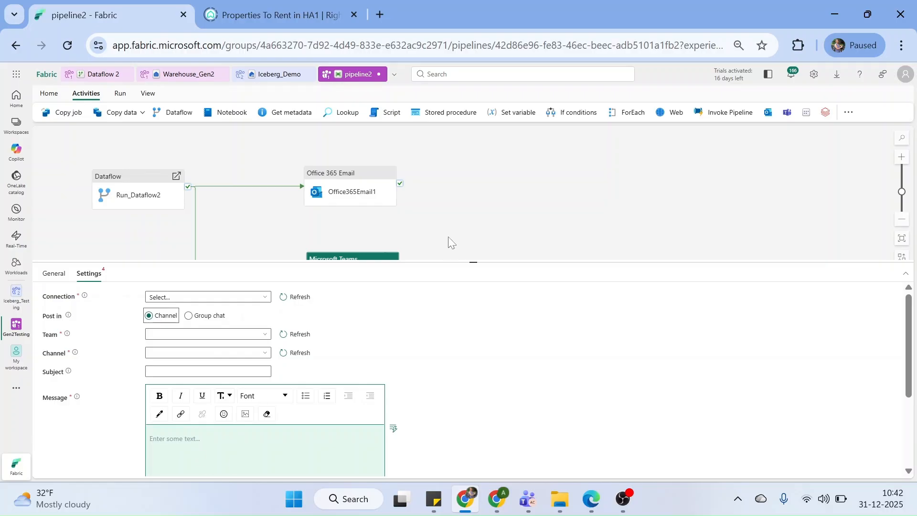
pyautogui.moveTo(472, 262); pyautogui.dragTo(474, 346)
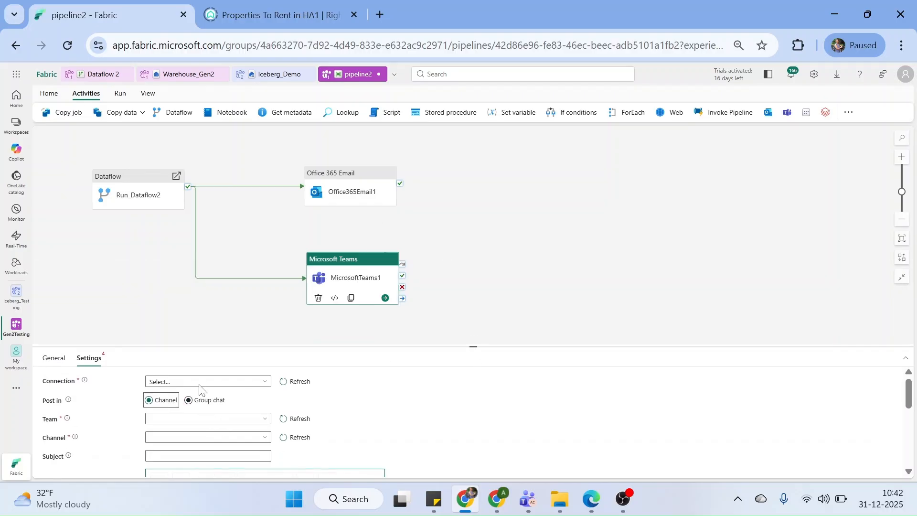
# Delete the Office 365 Email and Microsoft Teams activities, leaving only Run_Dataflow2
pyautogui.rightClick(349, 182)
pyautogui.click(361, 220)
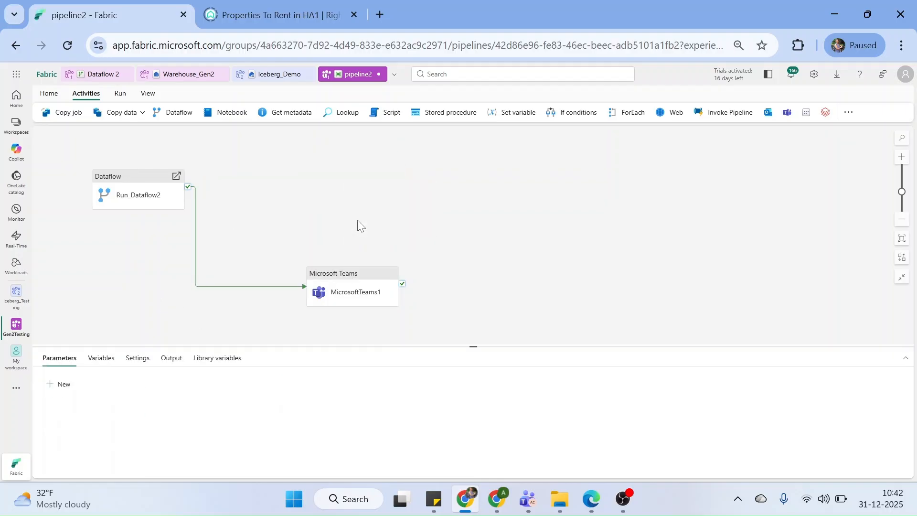
pyautogui.rightClick(348, 278)
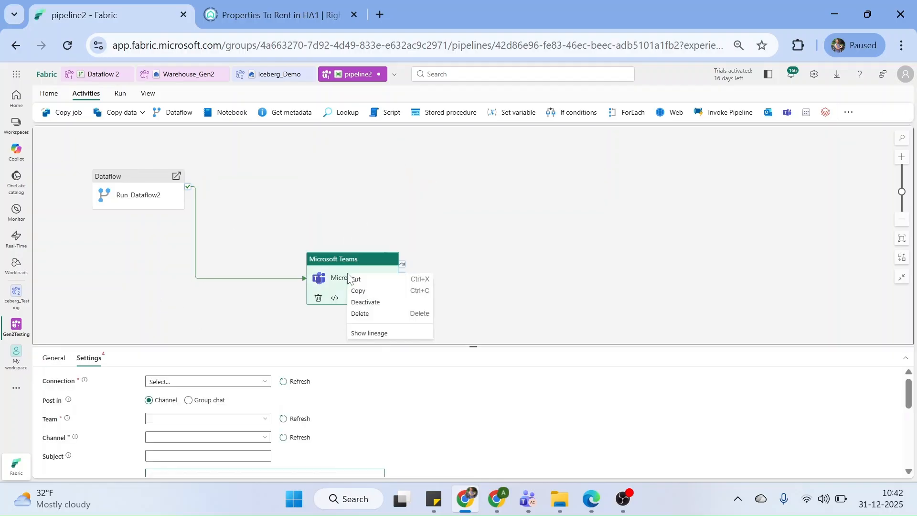
pyautogui.click(364, 316)
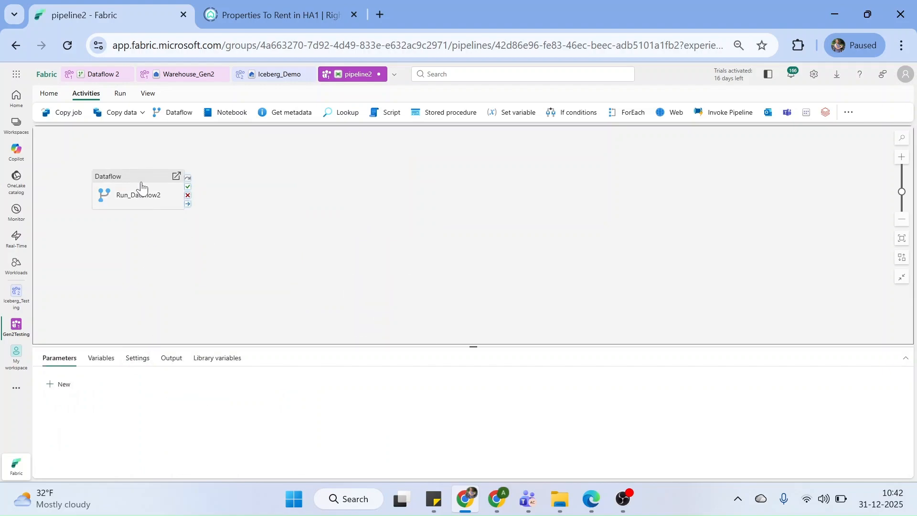
pyautogui.moveTo(144, 187); pyautogui.dragTo(140, 173)
# Save pipeline2 and validate it with no errors
pyautogui.click(49, 93)
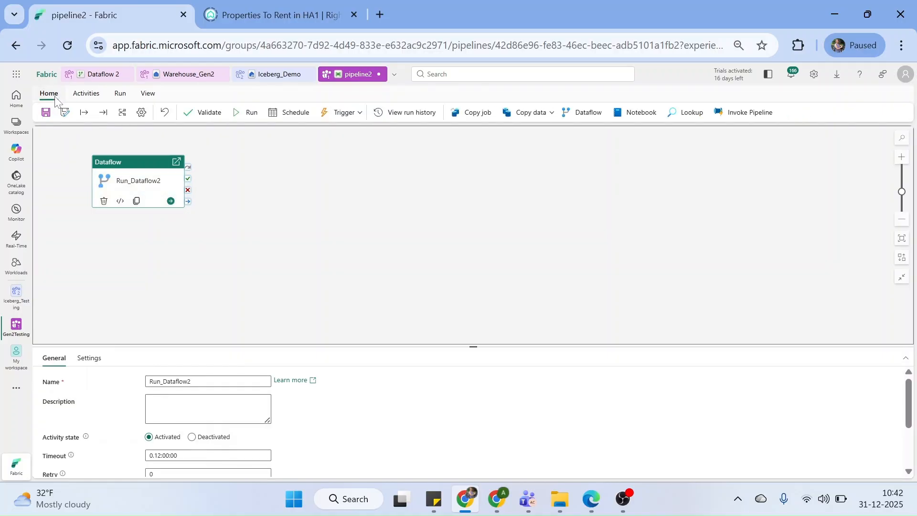
pyautogui.click(46, 113)
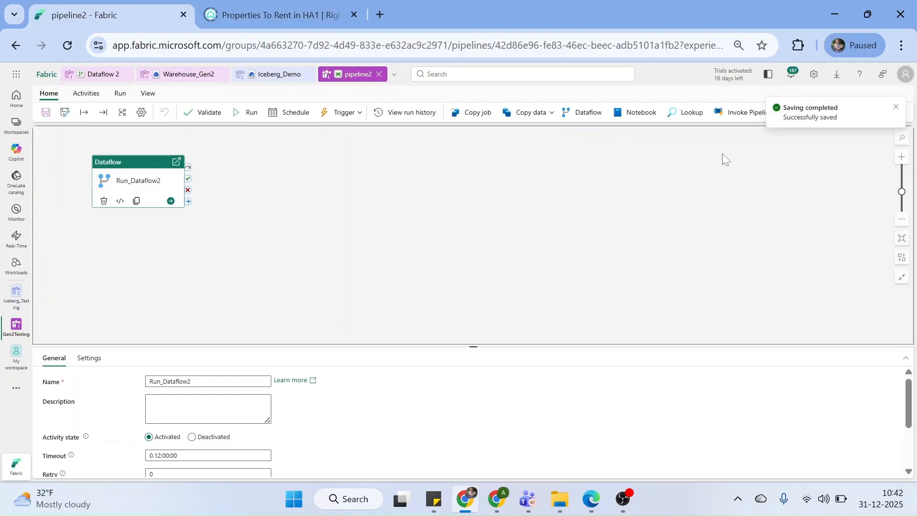
pyautogui.click(202, 112)
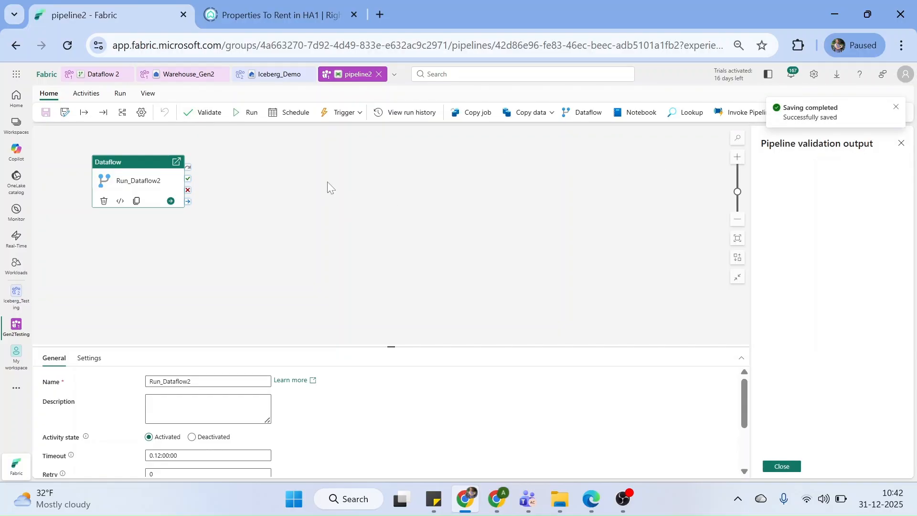
pyautogui.click(781, 466)
# Run pipeline2, follow Run_Dataflow2 in the Output pane, then switch to Dataflow 2
pyautogui.click(249, 113)
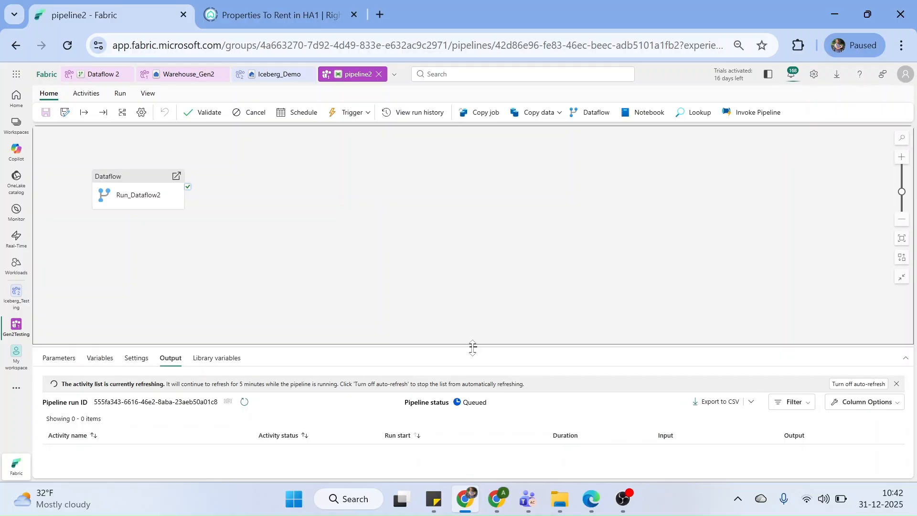
pyautogui.moveTo(472, 348); pyautogui.dragTo(475, 282)
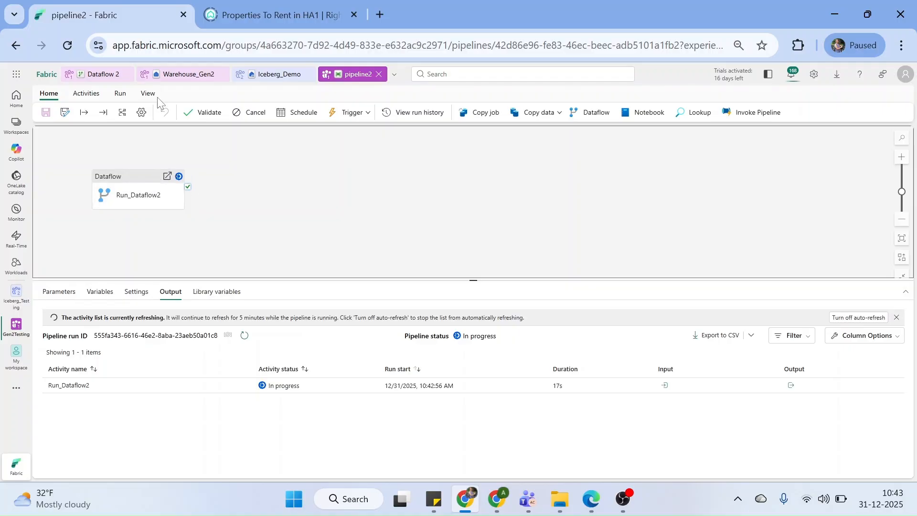
pyautogui.click(104, 76)
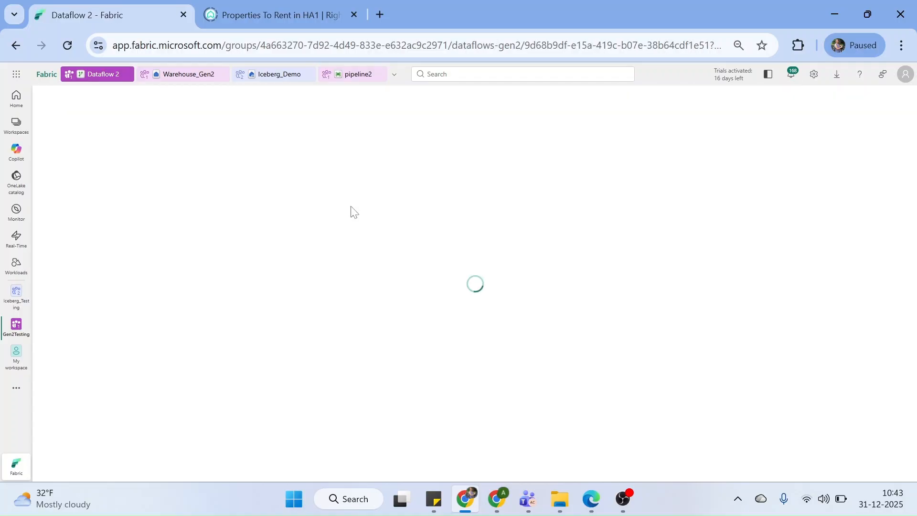
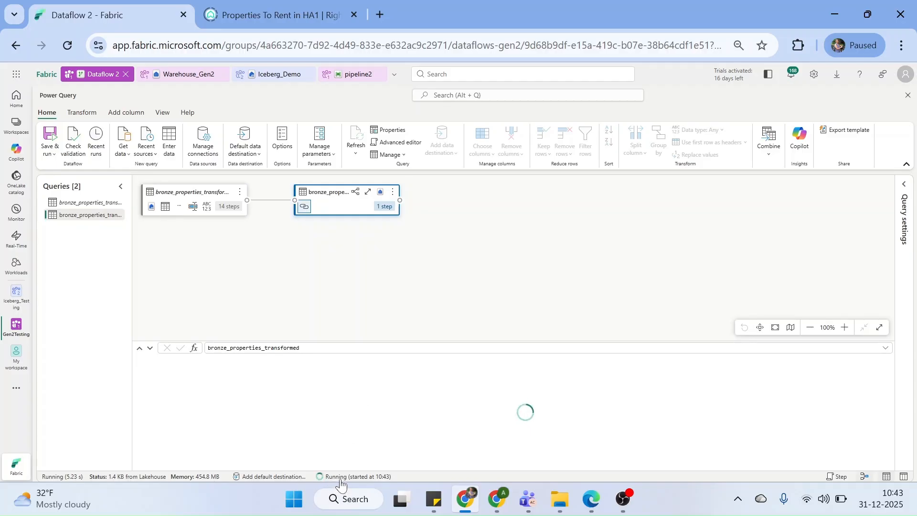
# Refresh Dataflow 2's recent runs until the latest run shows Succeeded in 49 seconds, then return to pipeline2
pyautogui.click(340, 477)
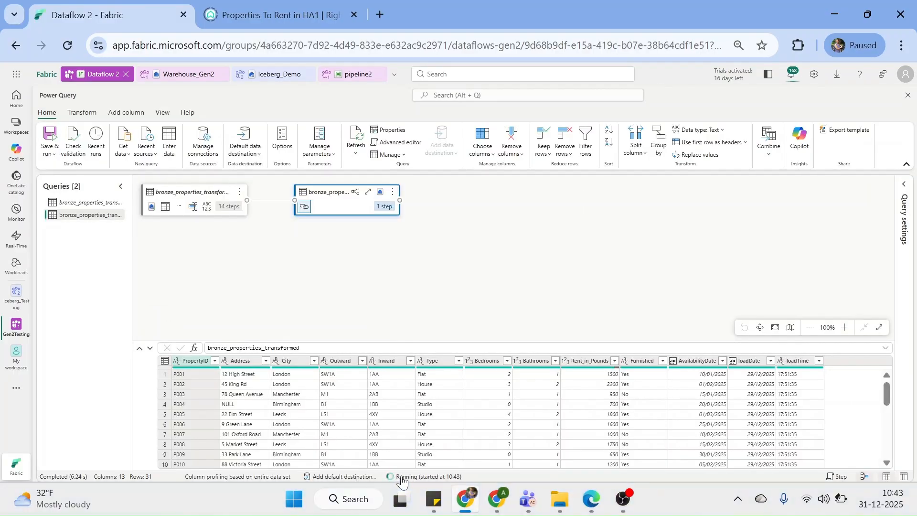
pyautogui.click(400, 476)
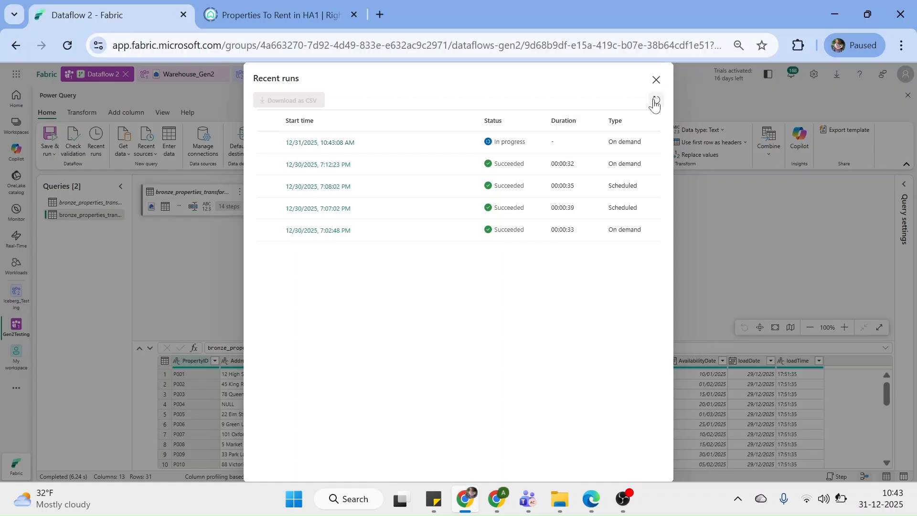
pyautogui.click(655, 101)
pyautogui.click(655, 101)
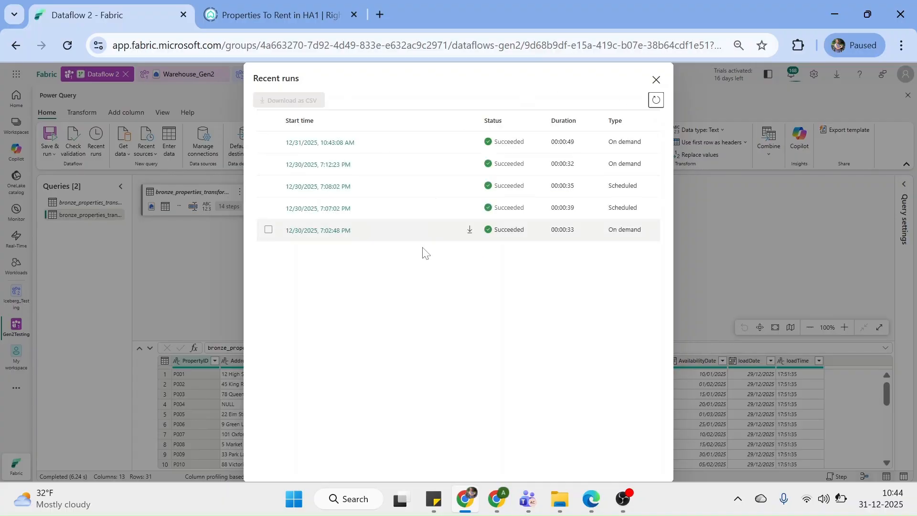
pyautogui.click(655, 79)
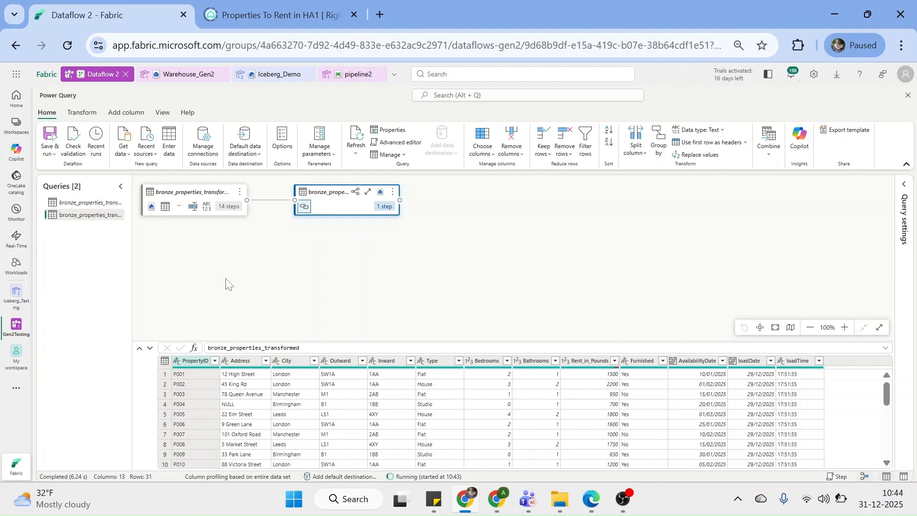
pyautogui.click(349, 75)
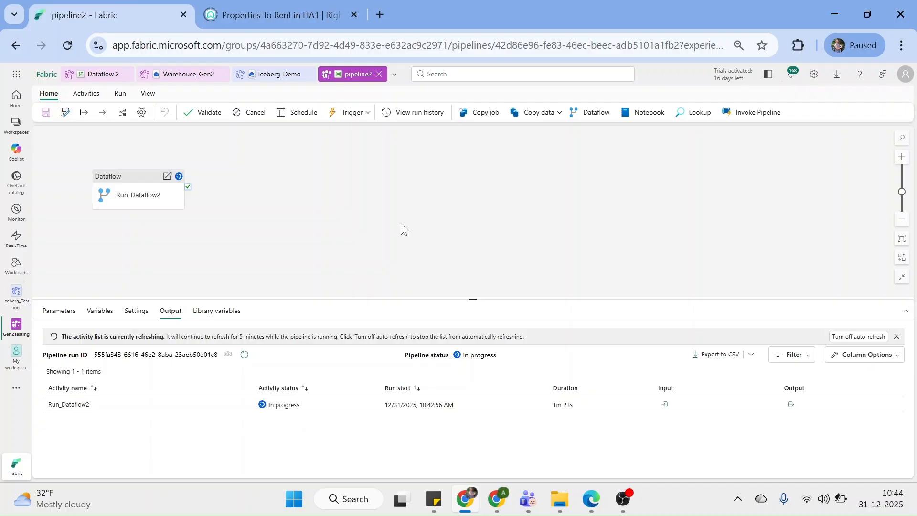
# Refresh pipeline2's Output pane until Run_Dataflow2 shows Succeeded after 1m 42s
pyautogui.click(244, 354)
pyautogui.click(243, 355)
pyautogui.click(244, 355)
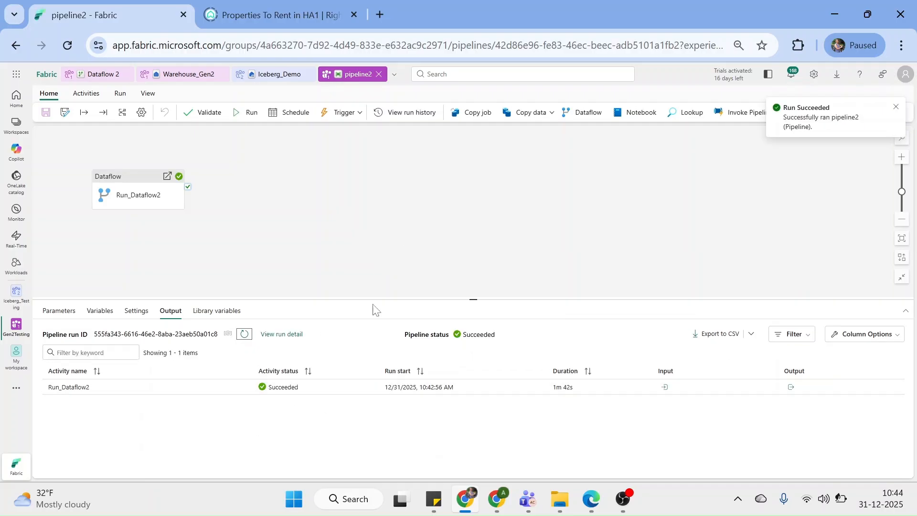
pyautogui.click(483, 225)
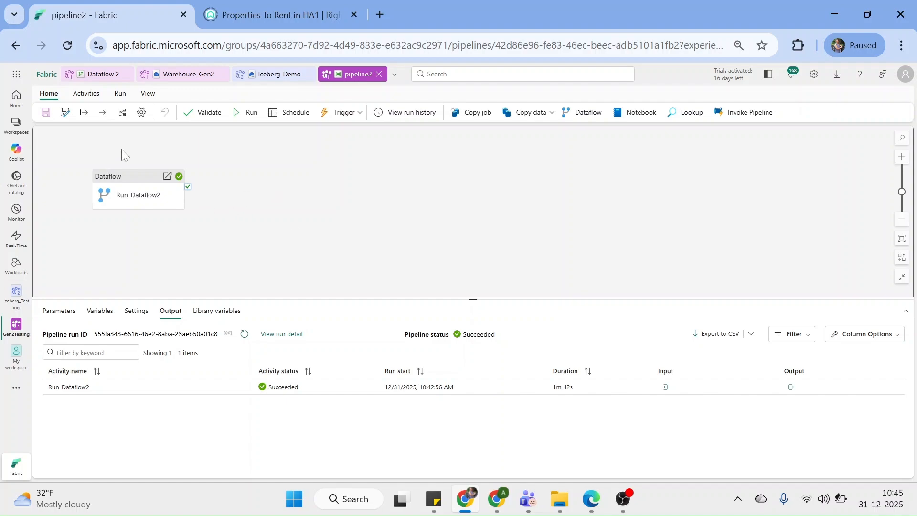
# Add and save a pipeline2 schedule repeating by the minute with interval 2
pyautogui.click(290, 114)
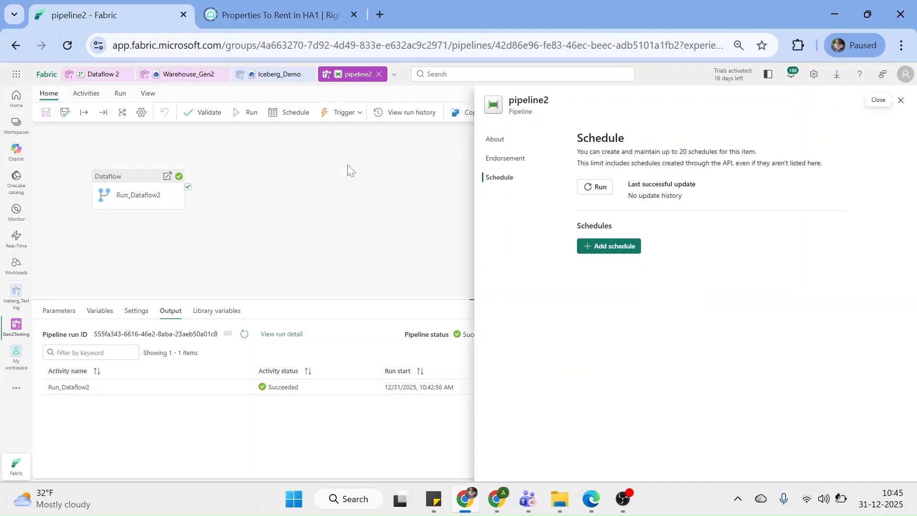
pyautogui.click(617, 248)
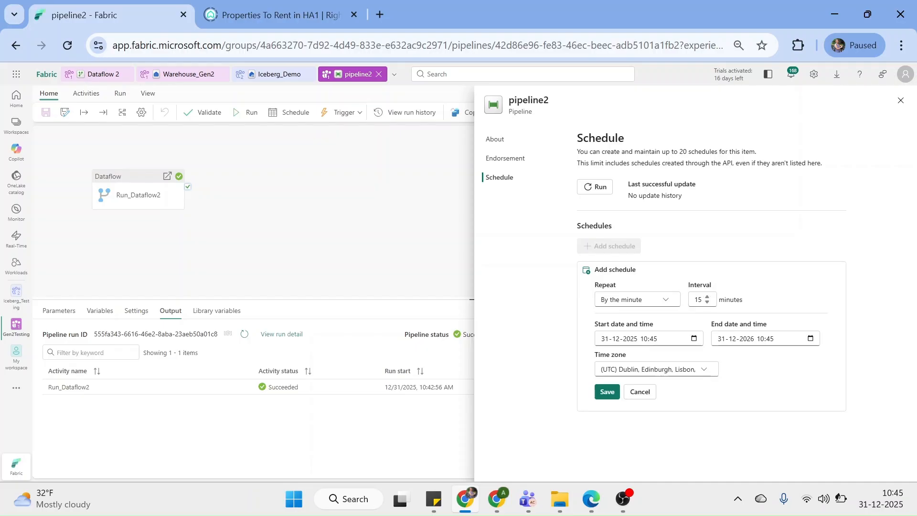
pyautogui.doubleClick(700, 299)
pyautogui.write('2')
pyautogui.click(712, 247)
pyautogui.click(605, 394)
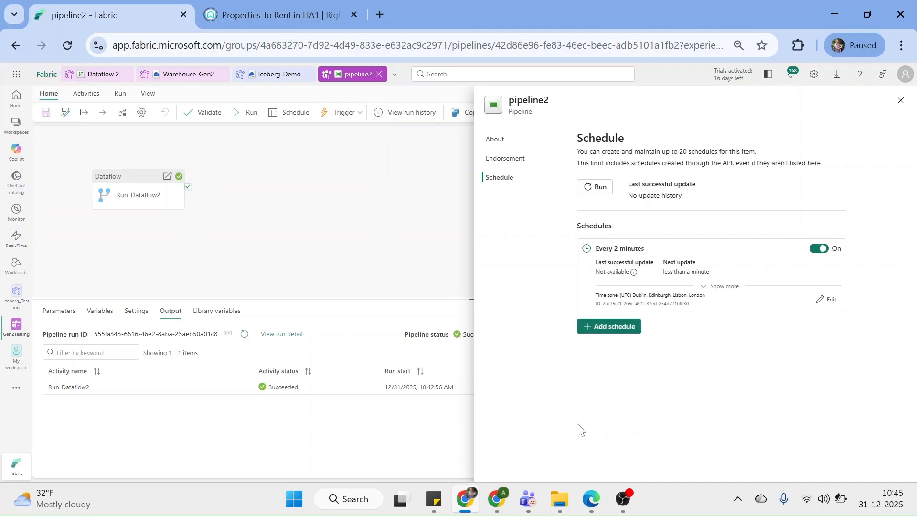
pyautogui.click(370, 224)
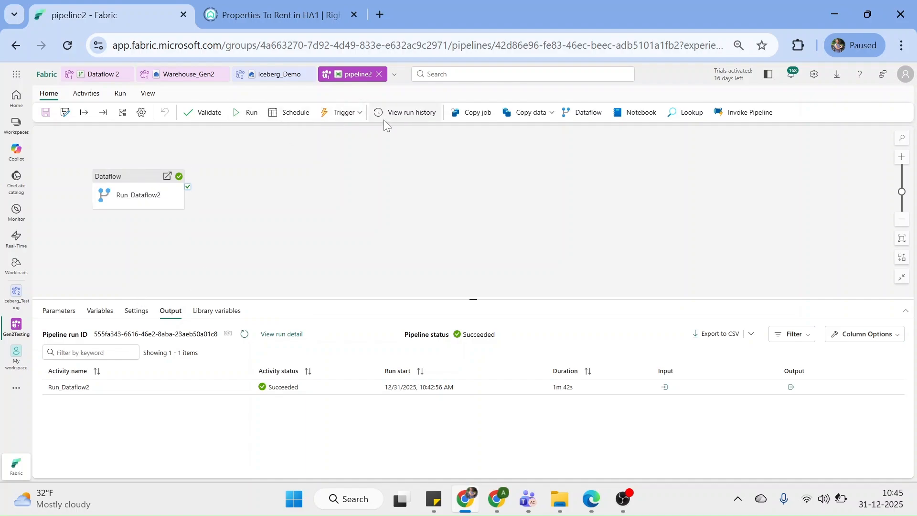
# Check pipeline2's run history, sorted by status, until the latest run shows Succeeded
pyautogui.click(404, 116)
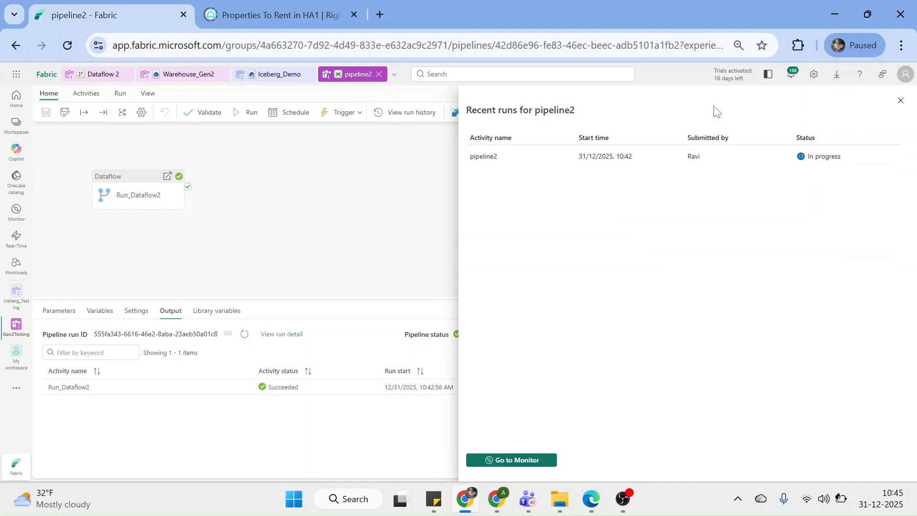
pyautogui.click(901, 104)
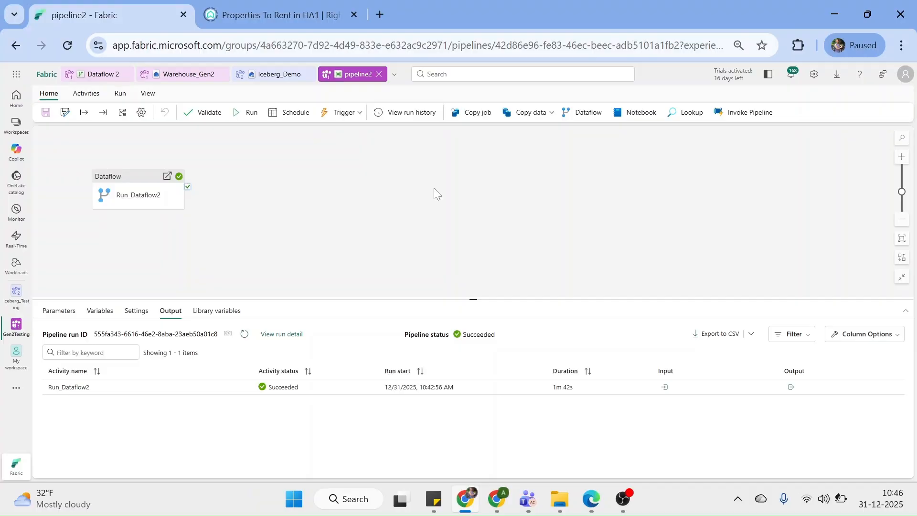
pyautogui.click(422, 114)
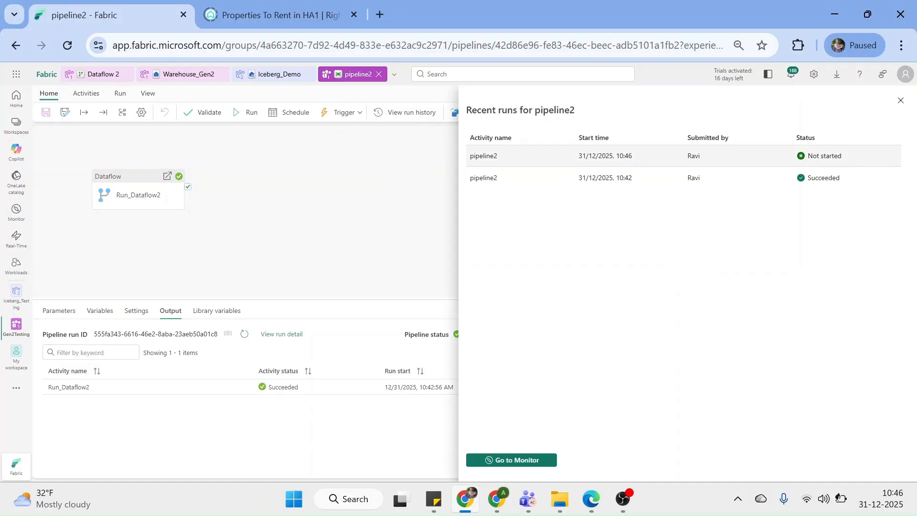
pyautogui.click(814, 140)
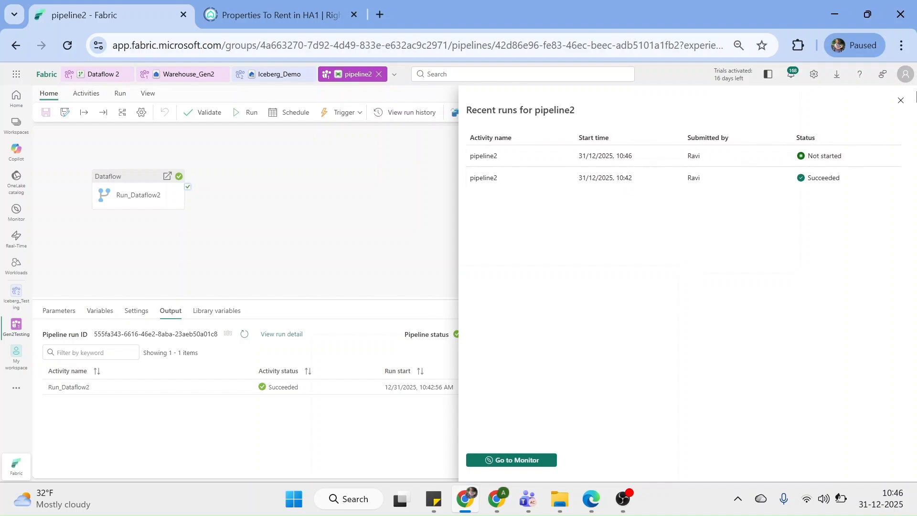
pyautogui.click(901, 104)
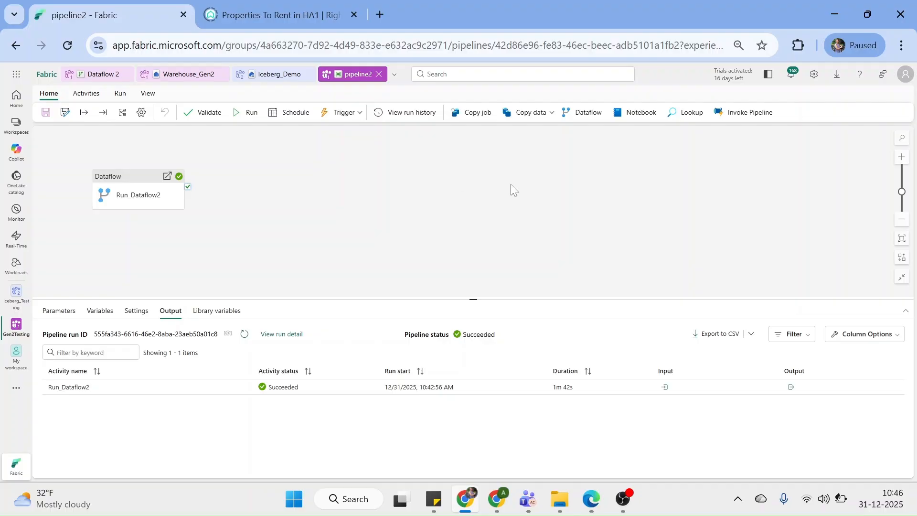
pyautogui.click(405, 115)
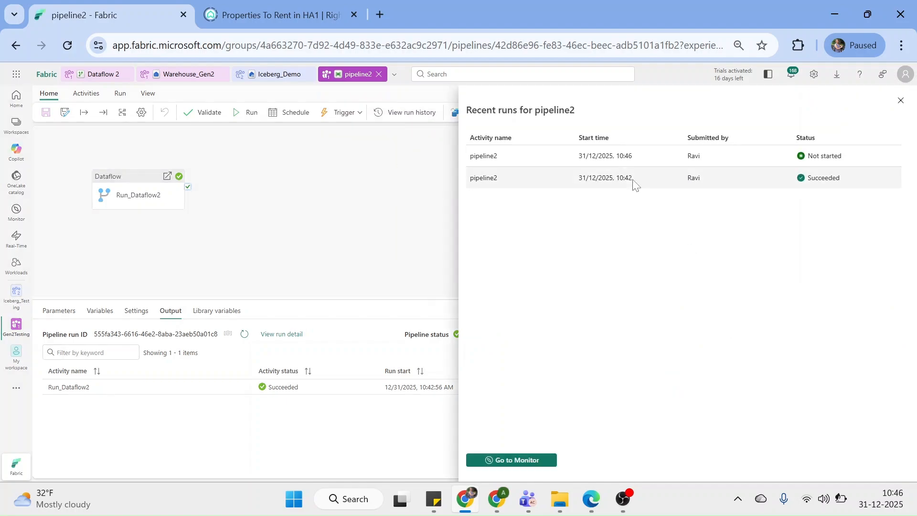
pyautogui.click(900, 101)
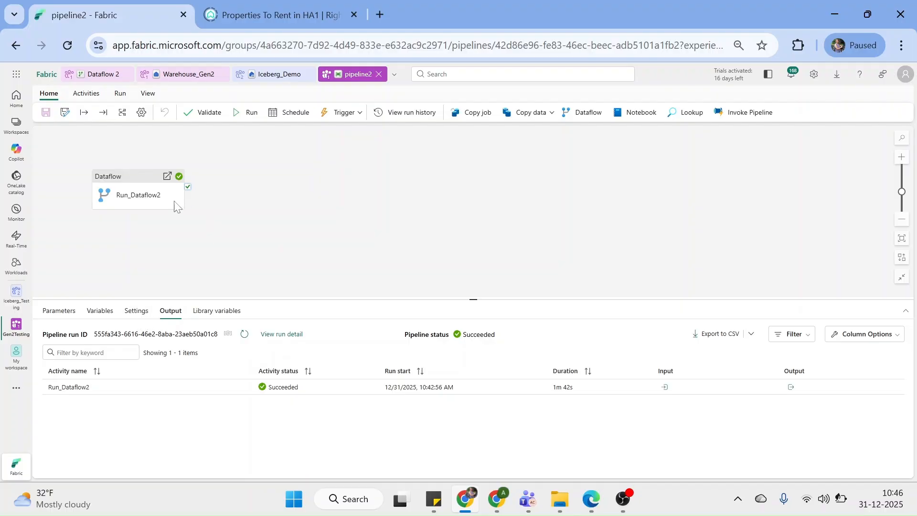
# Confirm in Dataflow 2's recent runs that the 10:46:07 run succeeded in 00:00:43
pyautogui.click(133, 179)
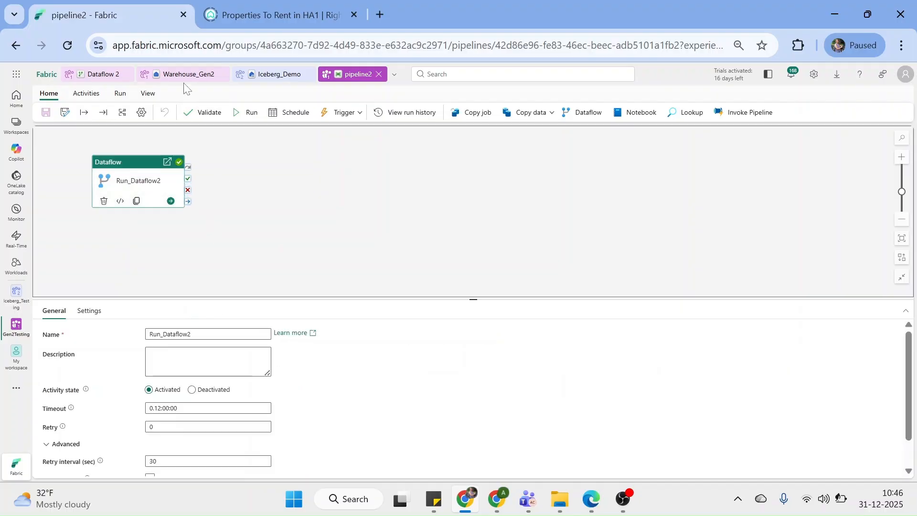
pyautogui.click(105, 74)
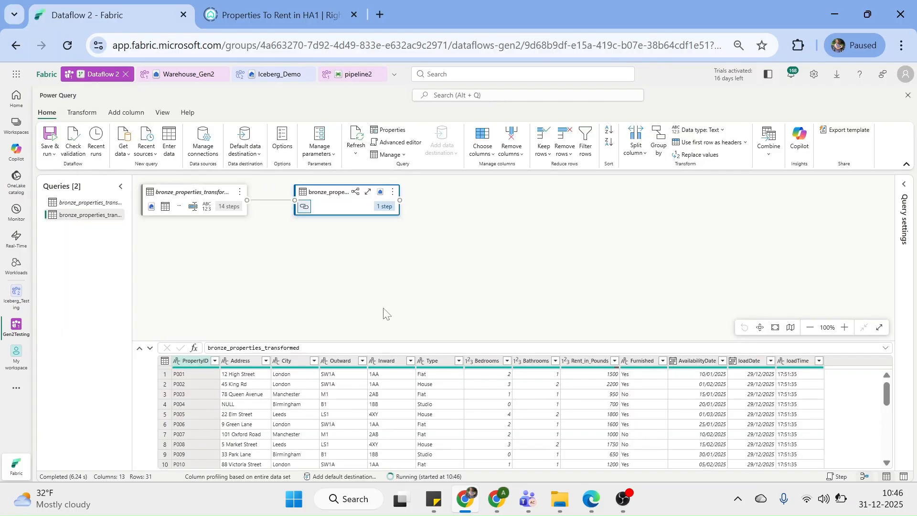
pyautogui.click(419, 477)
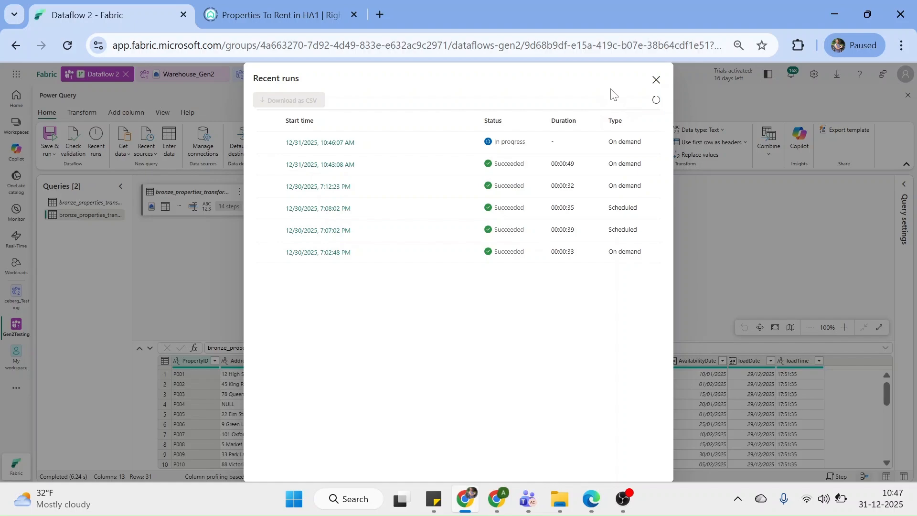
pyautogui.click(657, 101)
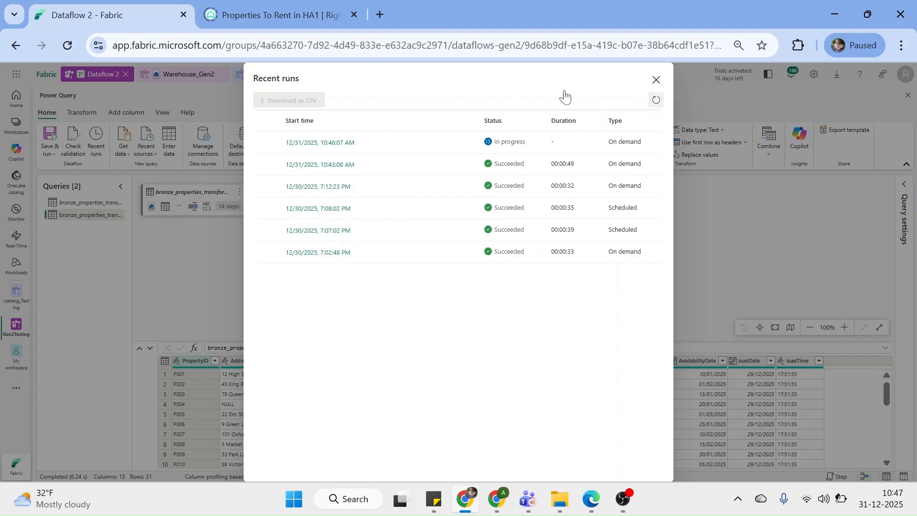
pyautogui.click(656, 81)
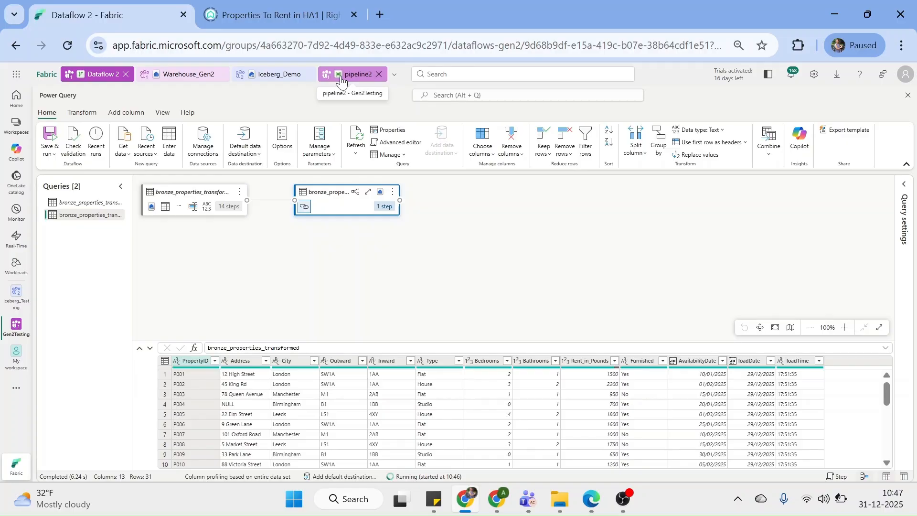
pyautogui.click(335, 82)
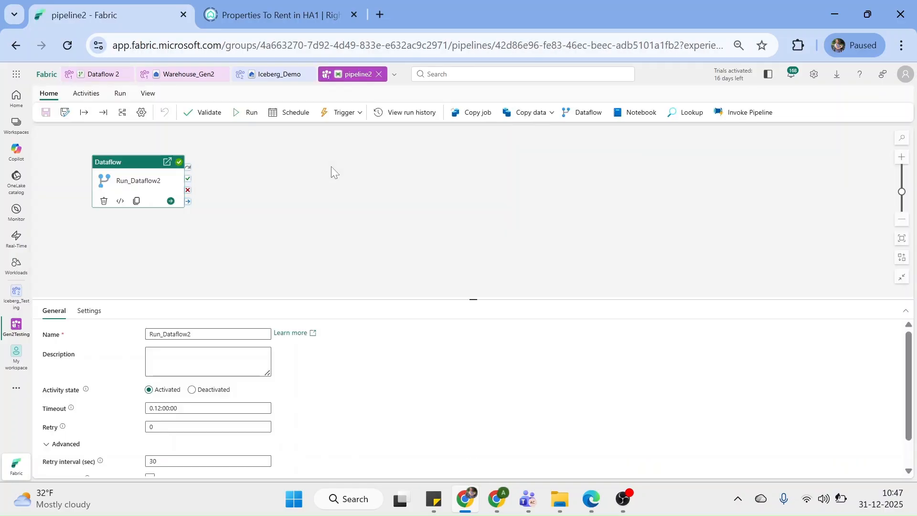
# Review the Every 2 minutes schedule, then see the new 10:46 run in progress in run history
pyautogui.click(294, 115)
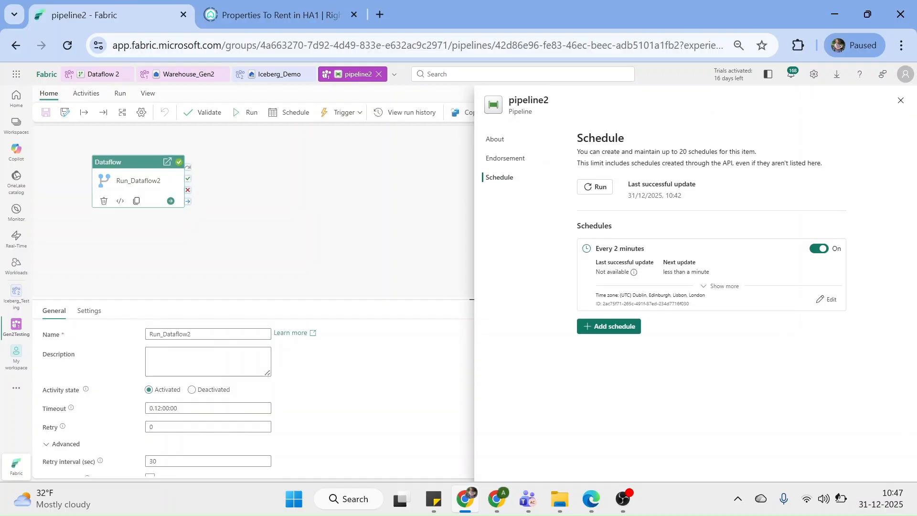
pyautogui.click(818, 249)
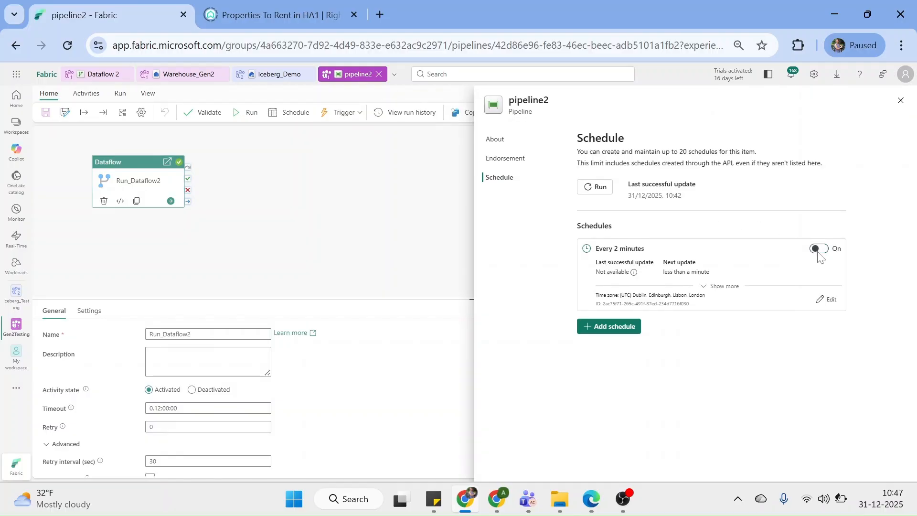
pyautogui.click(437, 237)
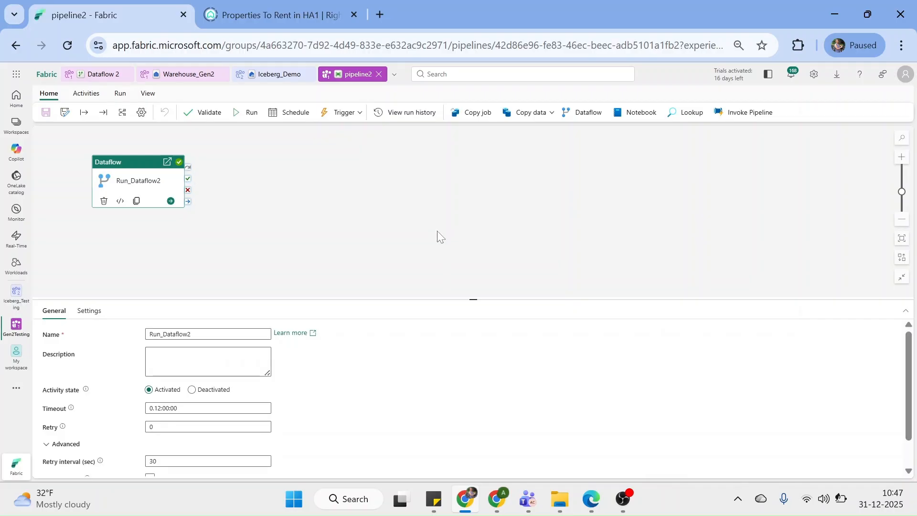
pyautogui.click(410, 112)
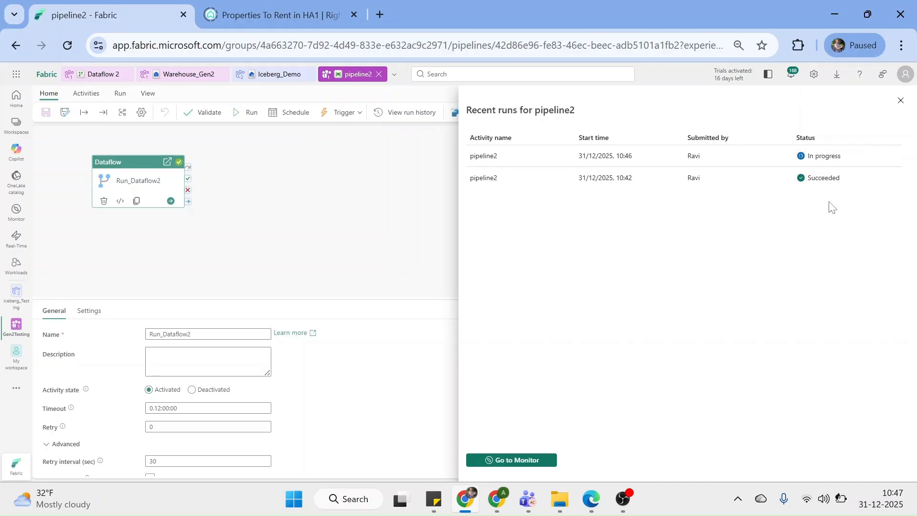
pyautogui.click(900, 101)
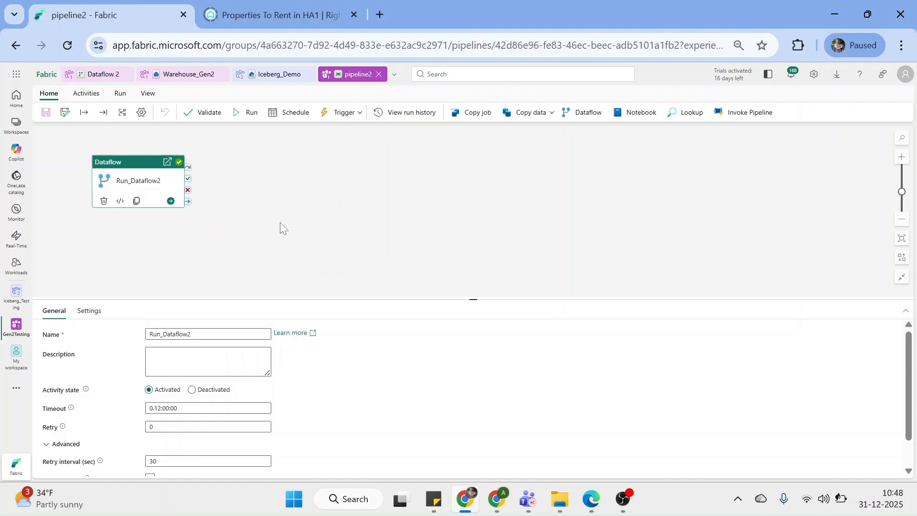
pyautogui.click(359, 111)
pyautogui.click(352, 133)
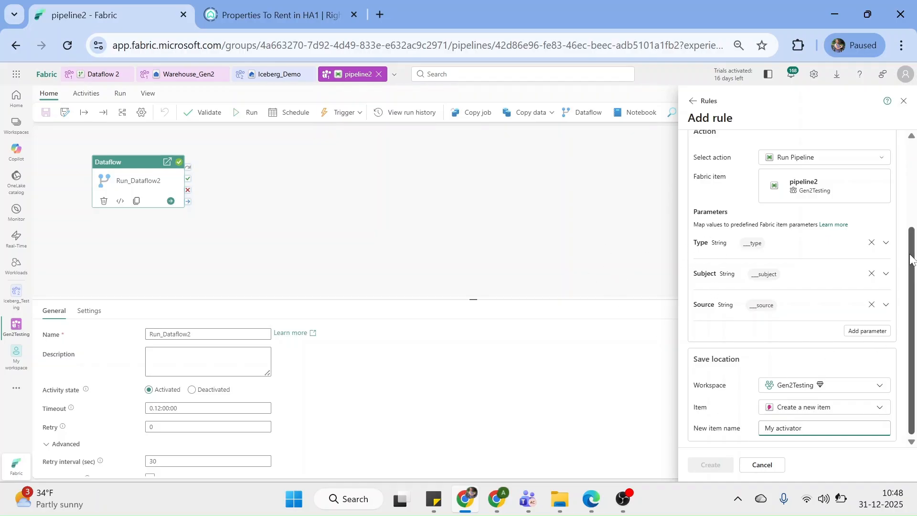
pyautogui.moveTo(911, 260); pyautogui.dragTo(914, 171)
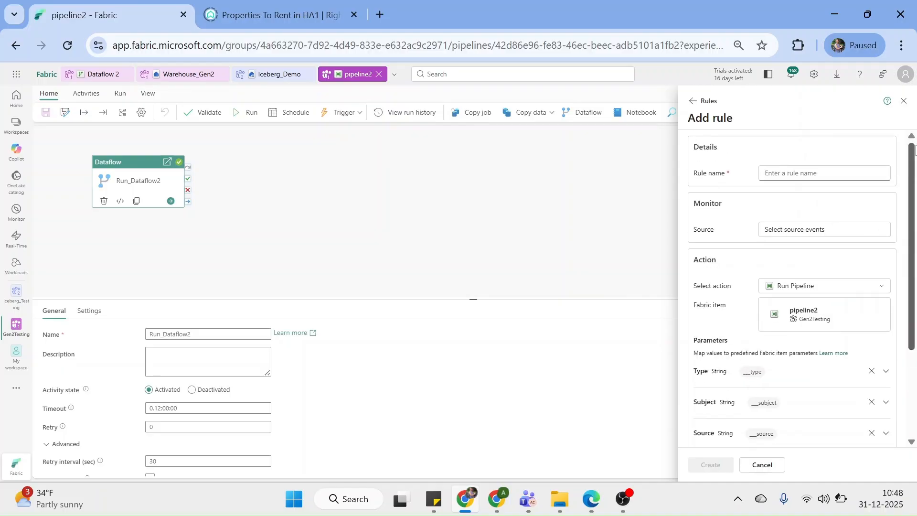
pyautogui.moveTo(914, 170); pyautogui.dragTo(913, 183)
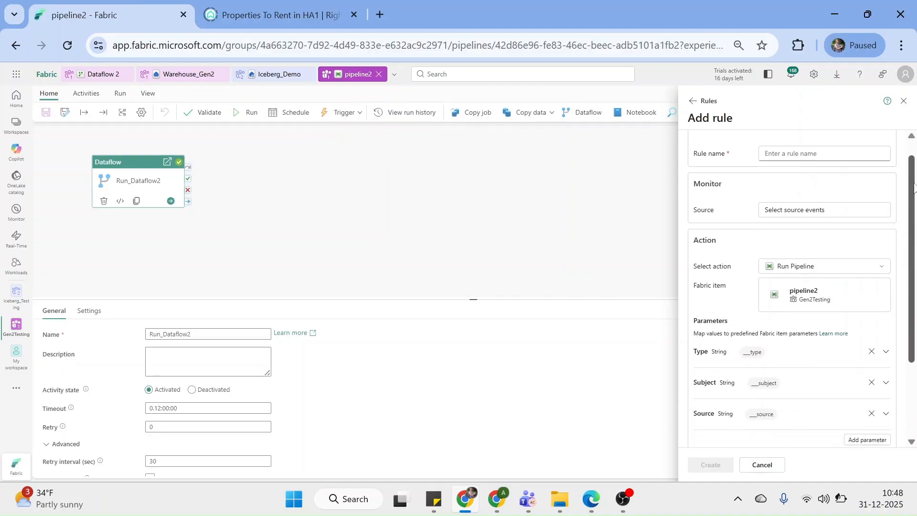
pyautogui.click(788, 213)
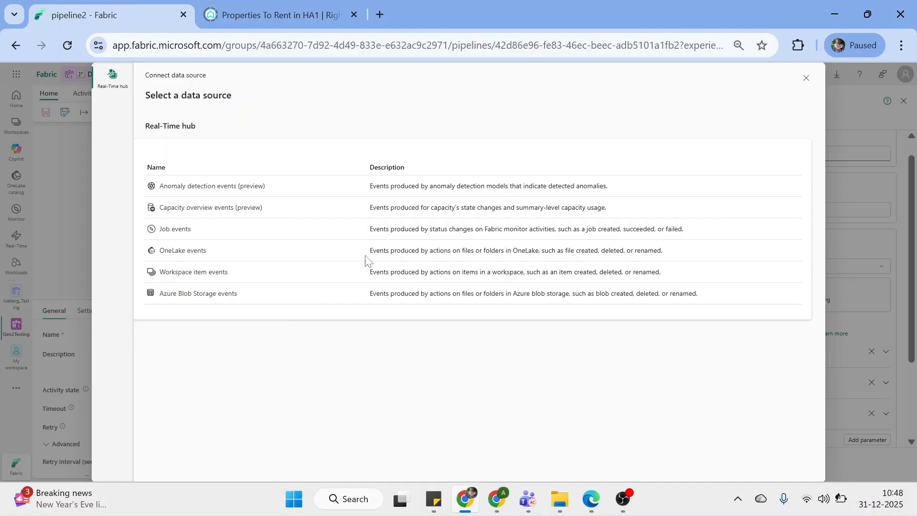
pyautogui.click(805, 78)
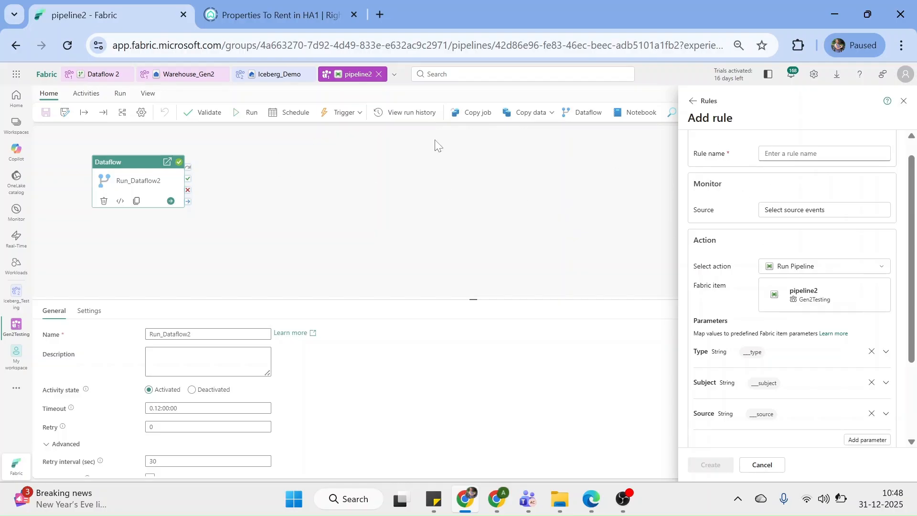
pyautogui.click(904, 101)
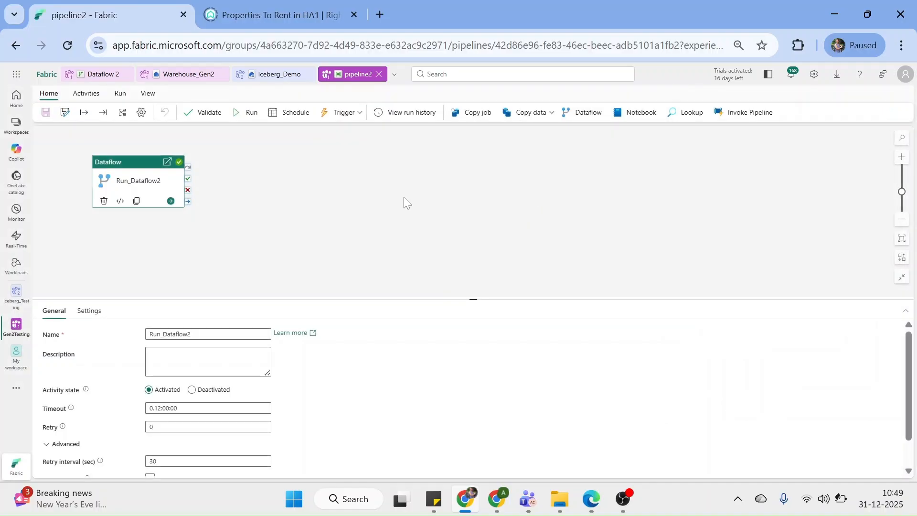